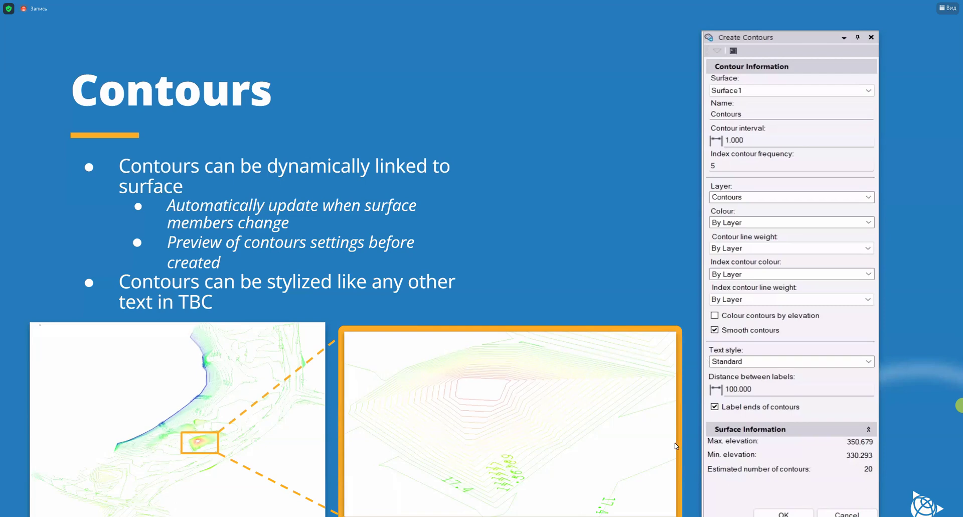
click(554, 205)
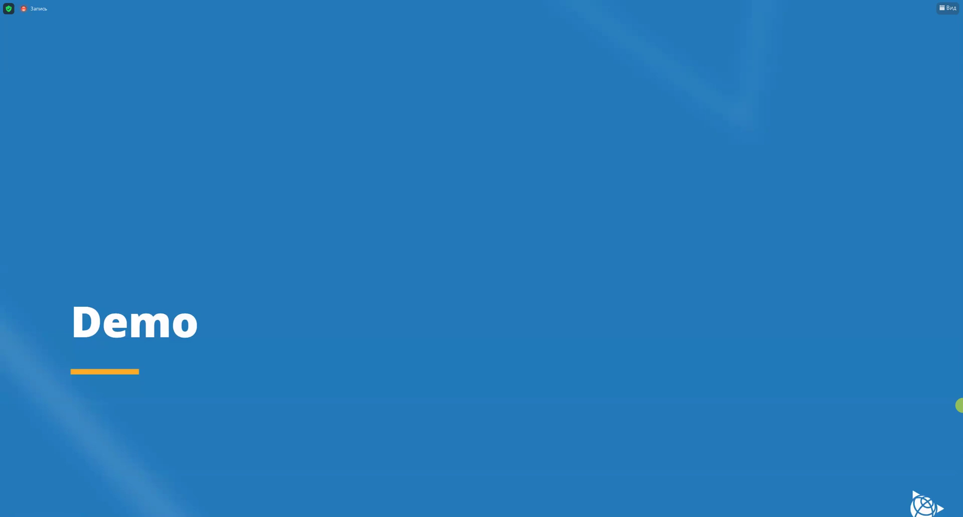
Switch to Trimble Business Center and expand the GlobalFeaturesTutorial feature library in the project tree.
key(alt+Tab)
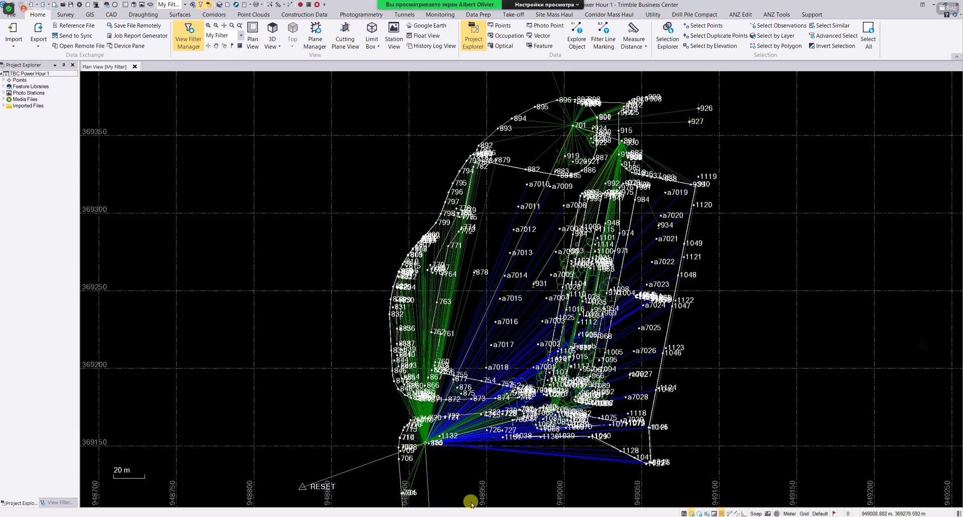
scroll(958, 239, up, 2)
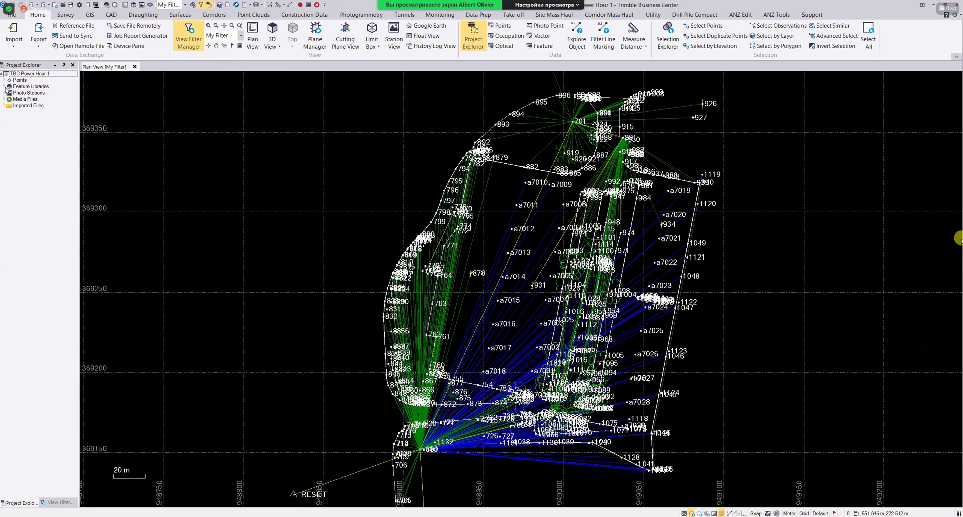
click(4, 86)
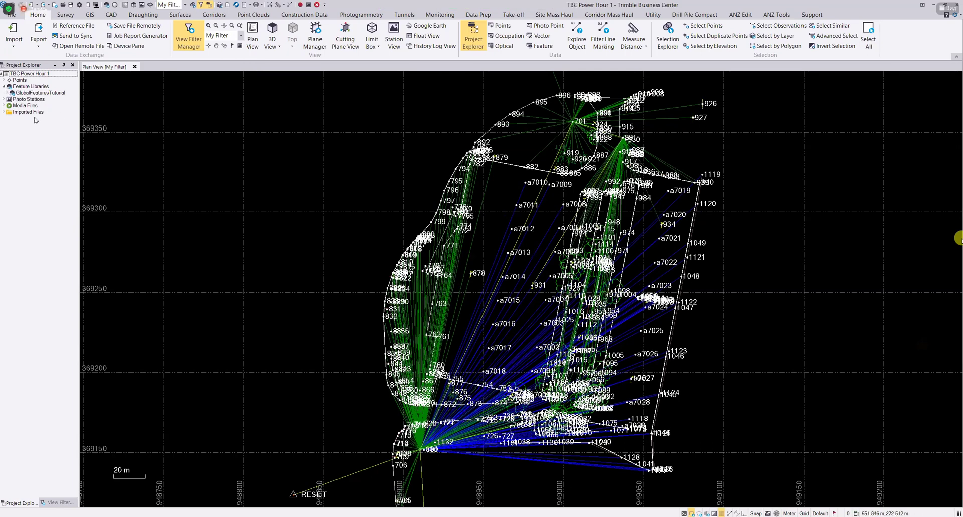
click(6, 92)
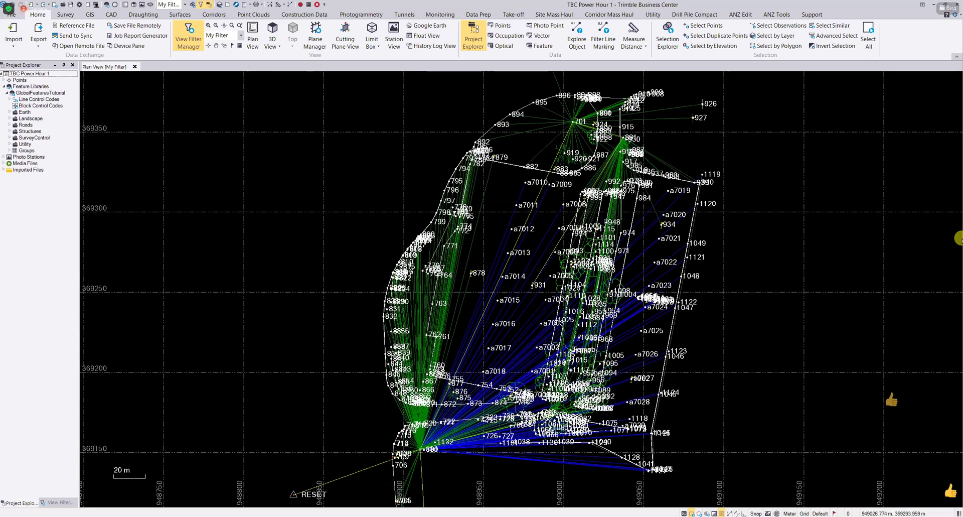
Hide the RTK Vector and Total Station raw data through the My Filter view filter.
click(56, 503)
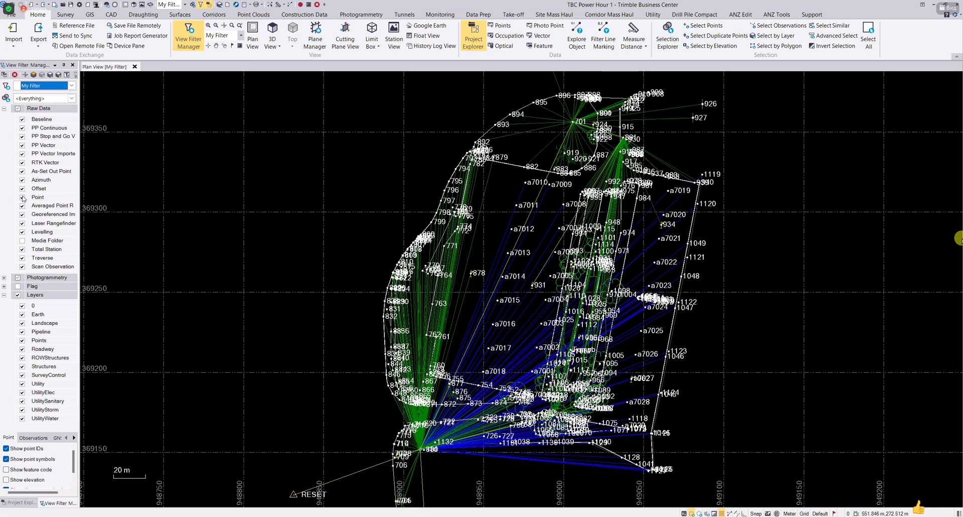
click(22, 240)
click(22, 249)
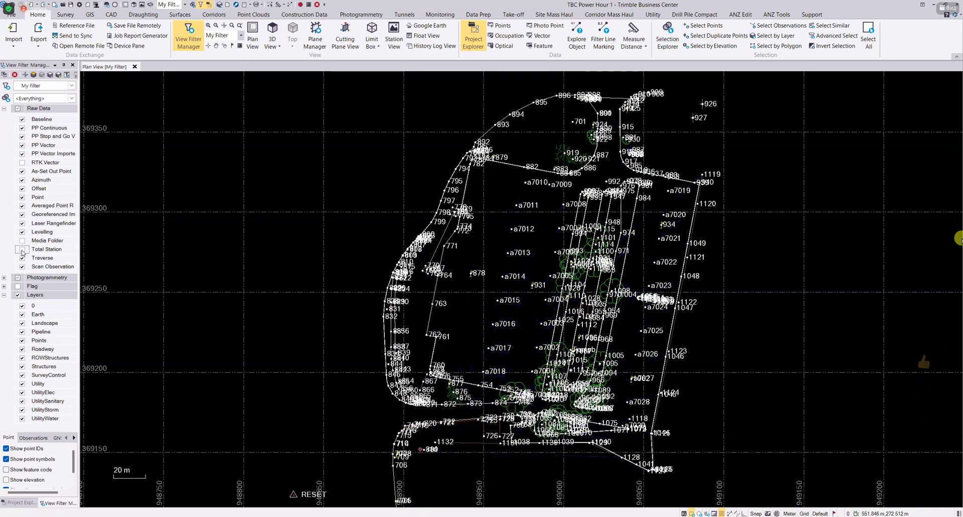
Examine the surveyed linework, tree symbols and points across the site in the plan view.
scroll(587, 201, up, 2)
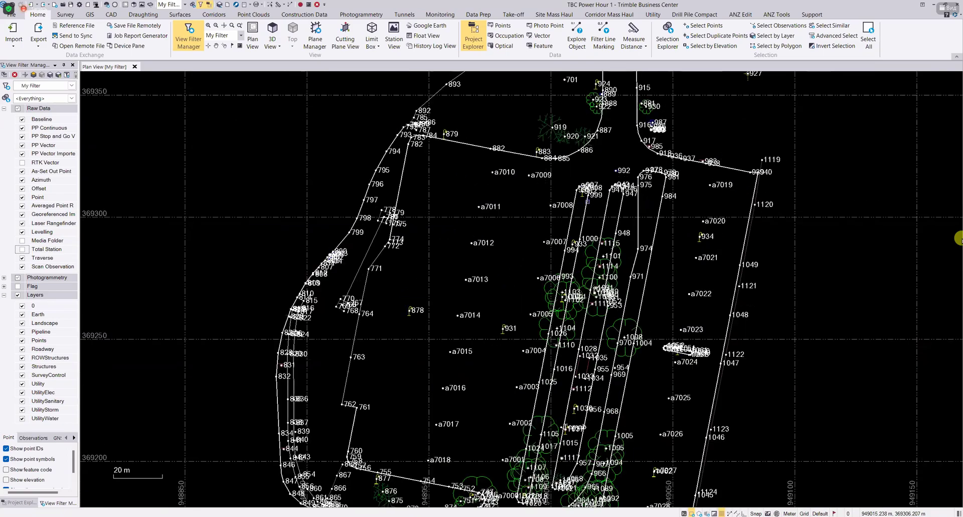
scroll(588, 201, up, 2)
middle_drag(541, 144, 505, 141)
middle_drag(564, 369, 541, 104)
middle_drag(537, 267, 538, 345)
scroll(578, 176, down, 5)
scroll(551, 226, down, 2)
middle_drag(550, 225, 566, 219)
Select all survey points from 700 to a7029 in the project tree for building a surface.
click(19, 502)
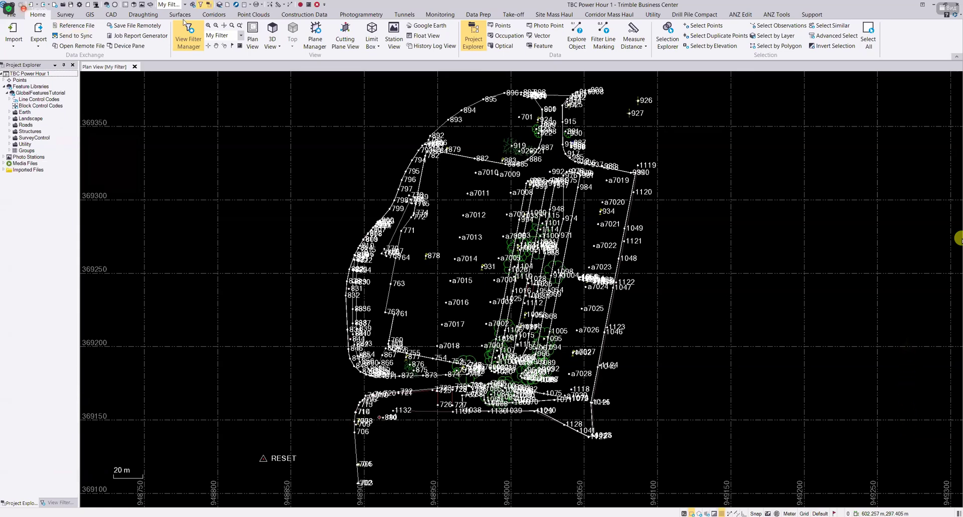
click(181, 15)
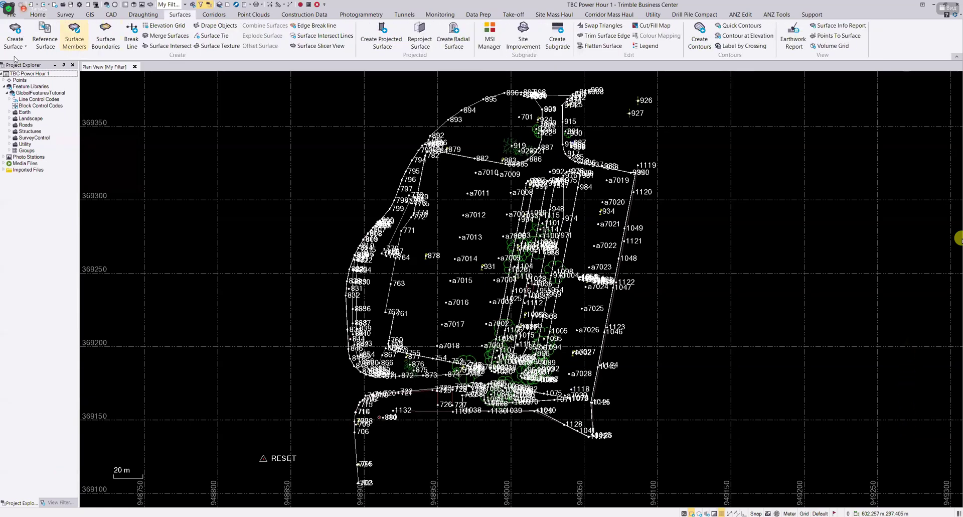
click(4, 80)
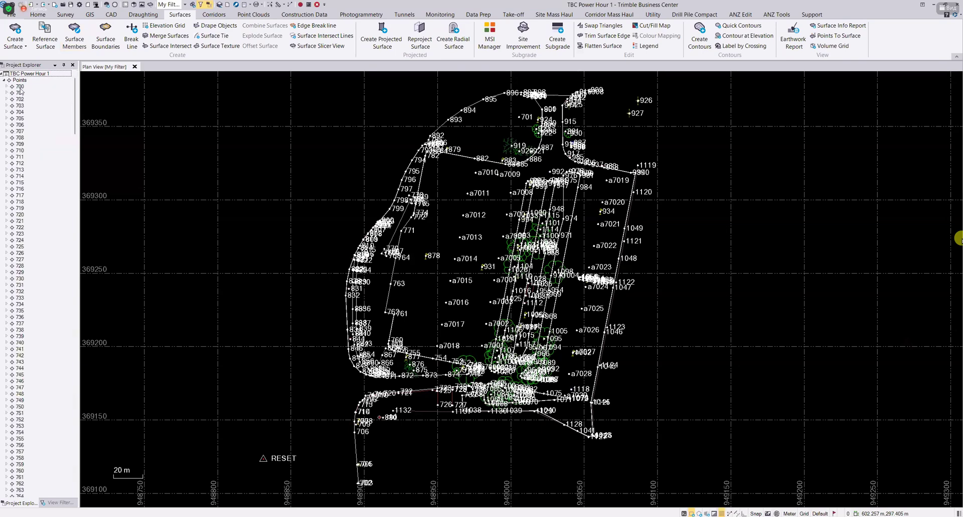
click(55, 87)
drag(74, 102, 75, 462)
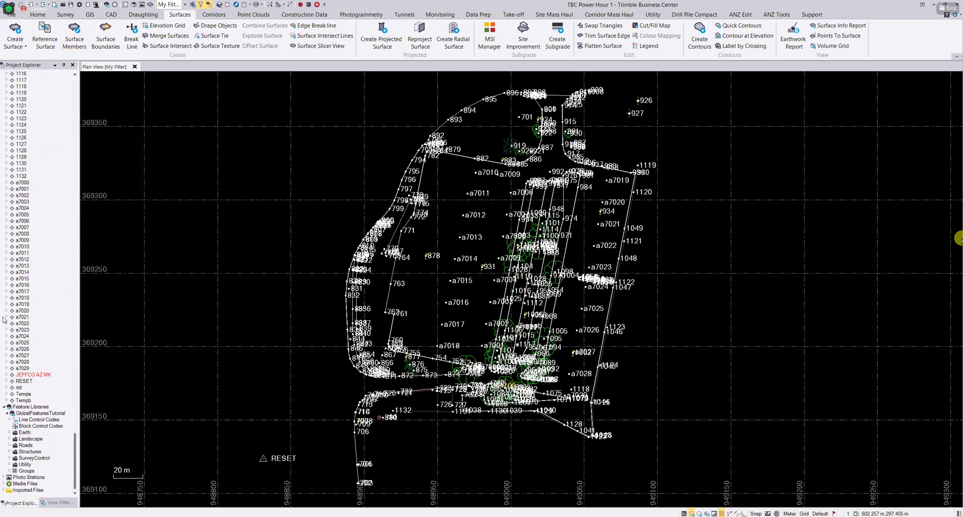
shift+click(22, 368)
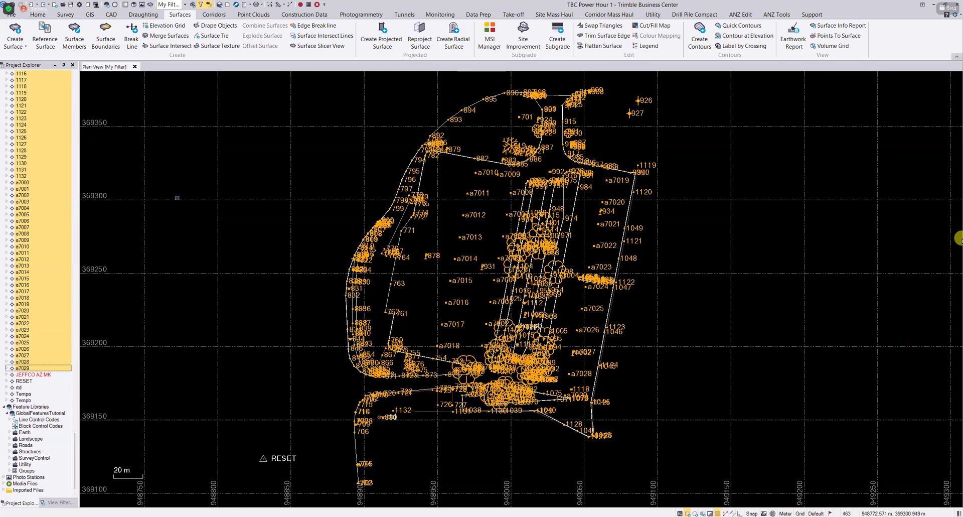
Create a surface named Test1 from the selected points, classified As-built and coloured Green.
click(15, 31)
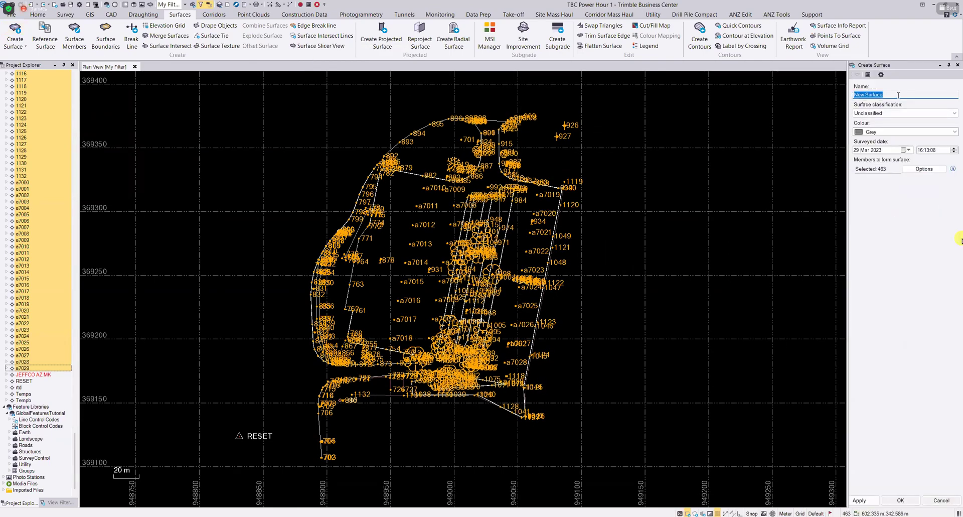
text(Test1)
click(892, 114)
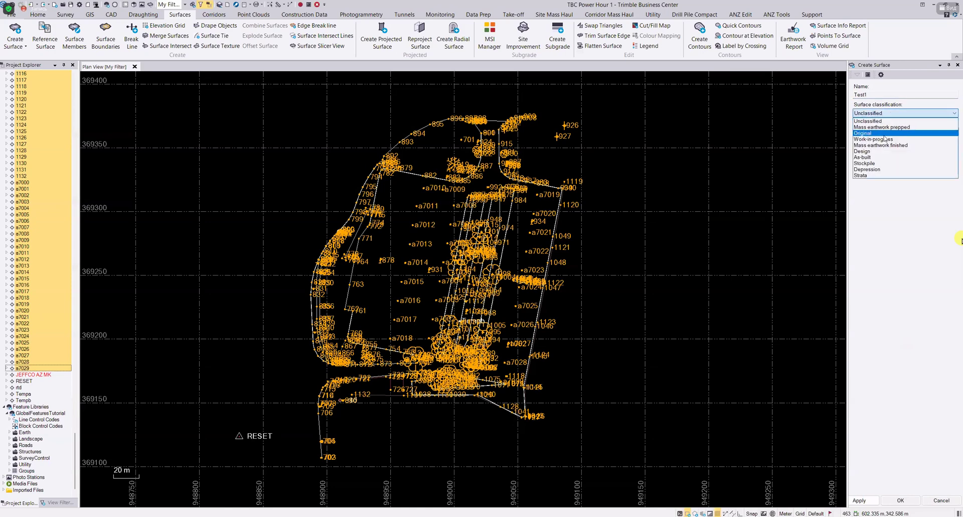
click(862, 157)
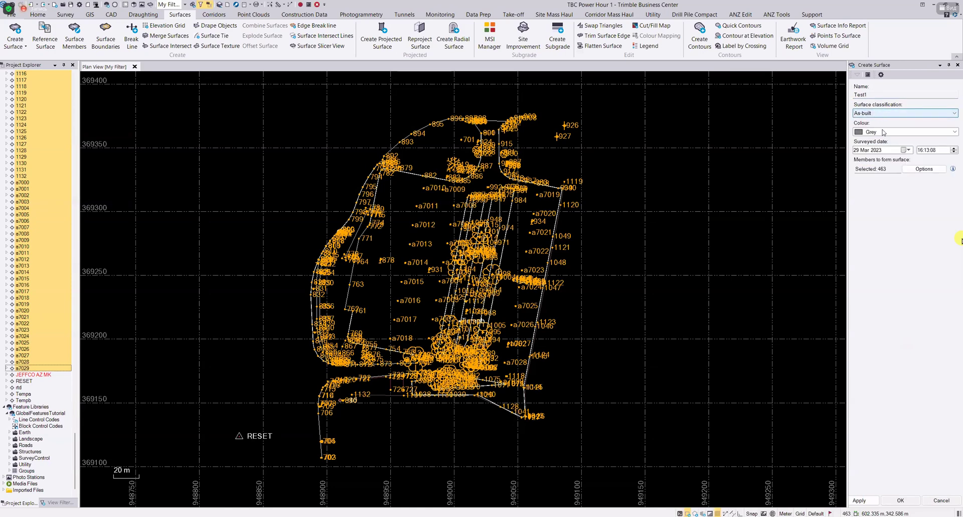
click(883, 131)
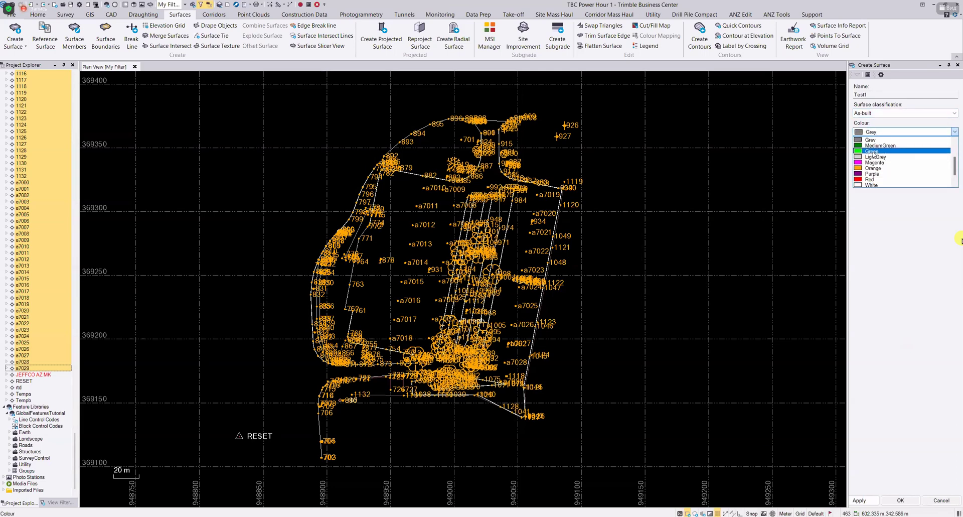
click(873, 152)
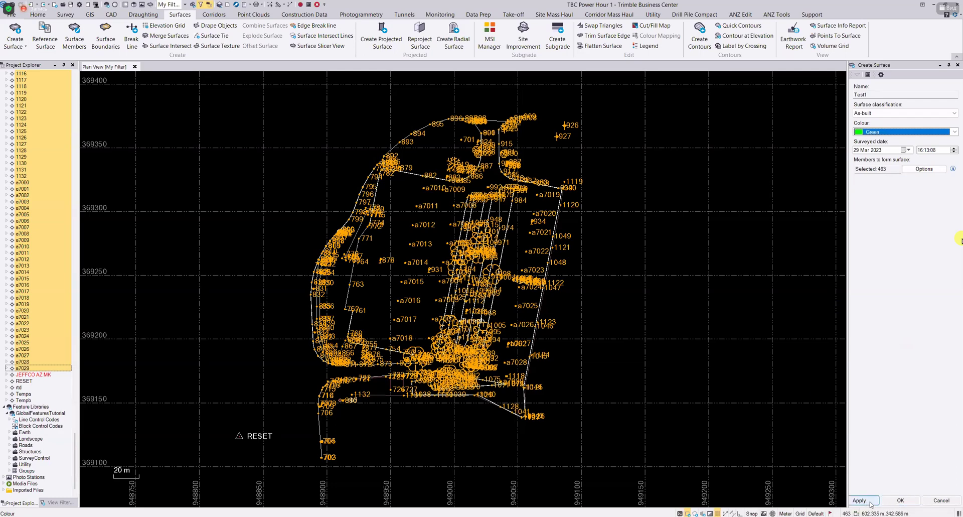
click(902, 501)
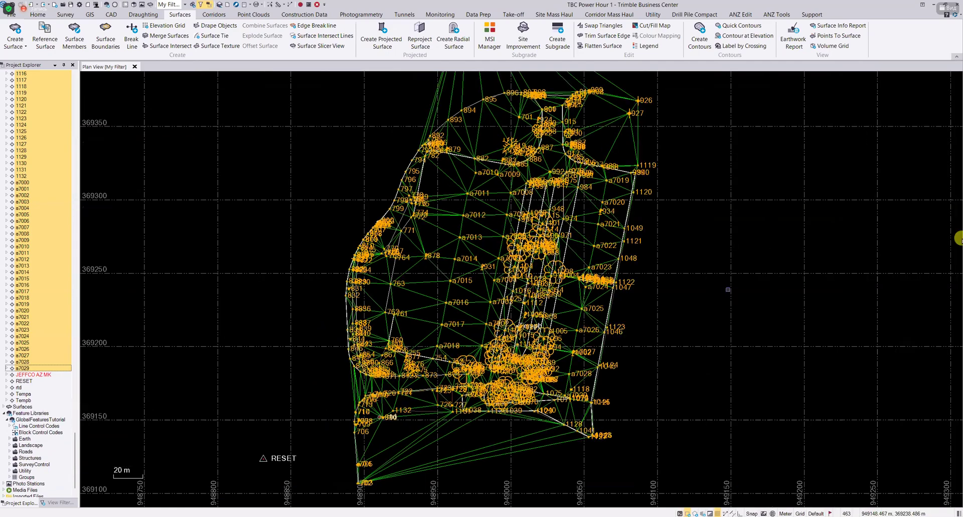
Find the Test1 surface in the project tree, open its properties and widen the properties pane.
scroll(532, 204, down, 3)
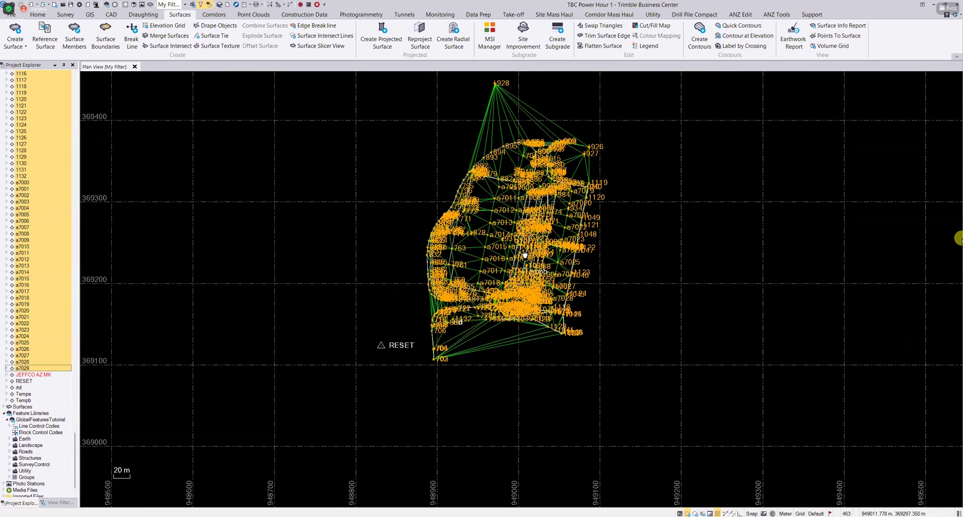
middle_drag(531, 203, 525, 254)
scroll(521, 254, up, 2)
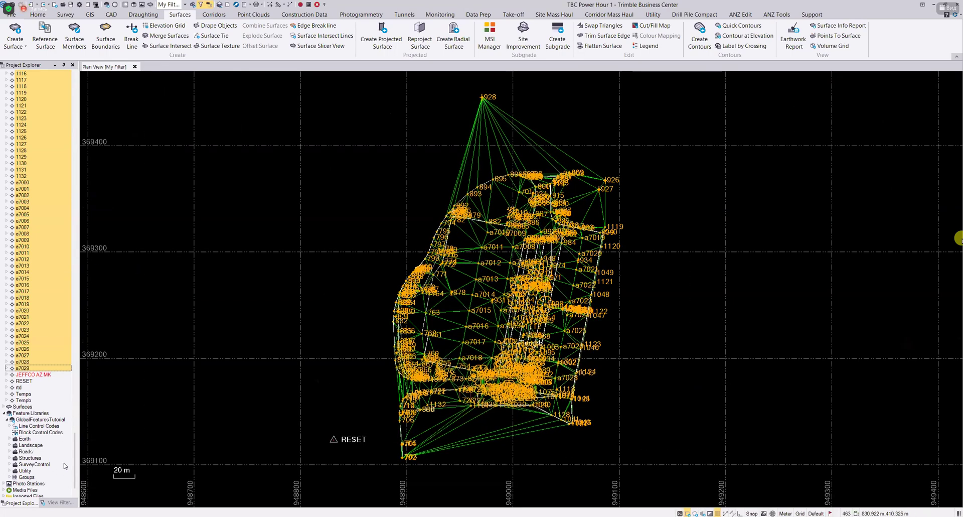
scroll(23, 258, up, 20)
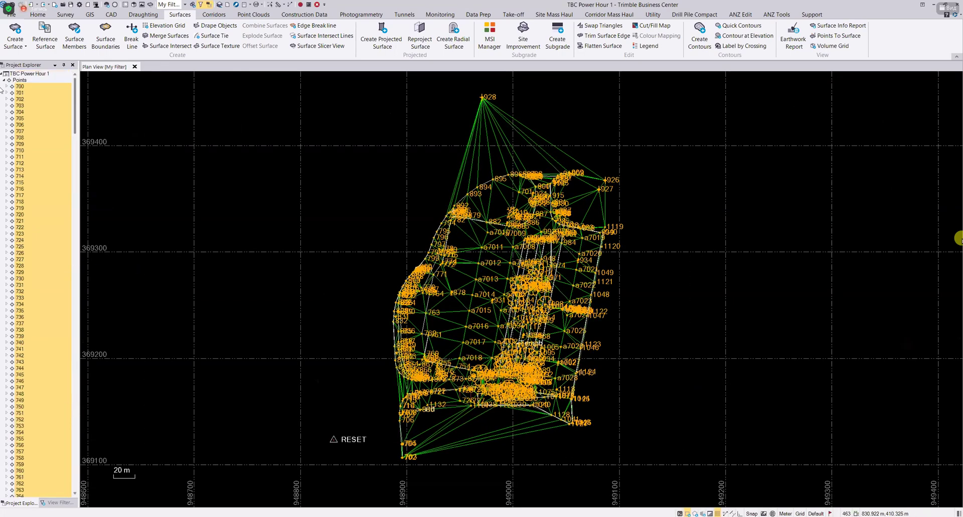
click(4, 80)
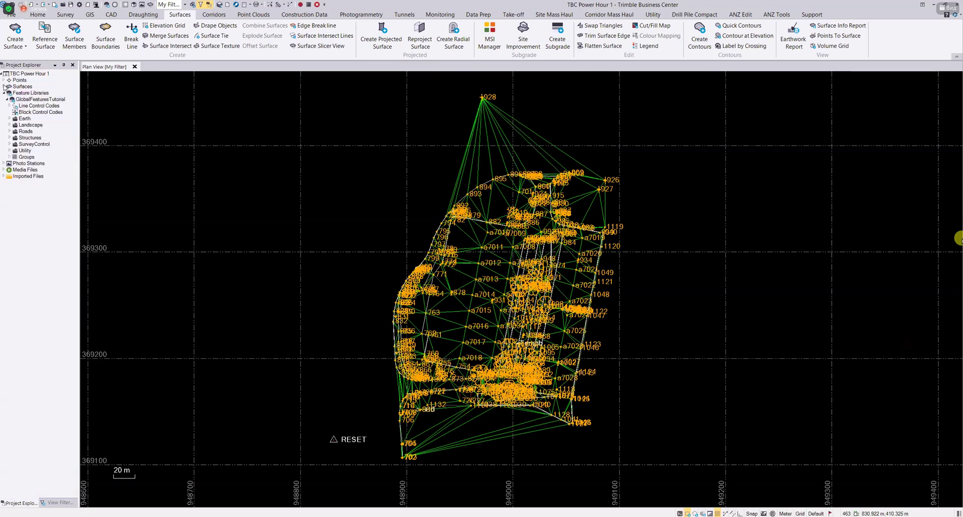
click(4, 87)
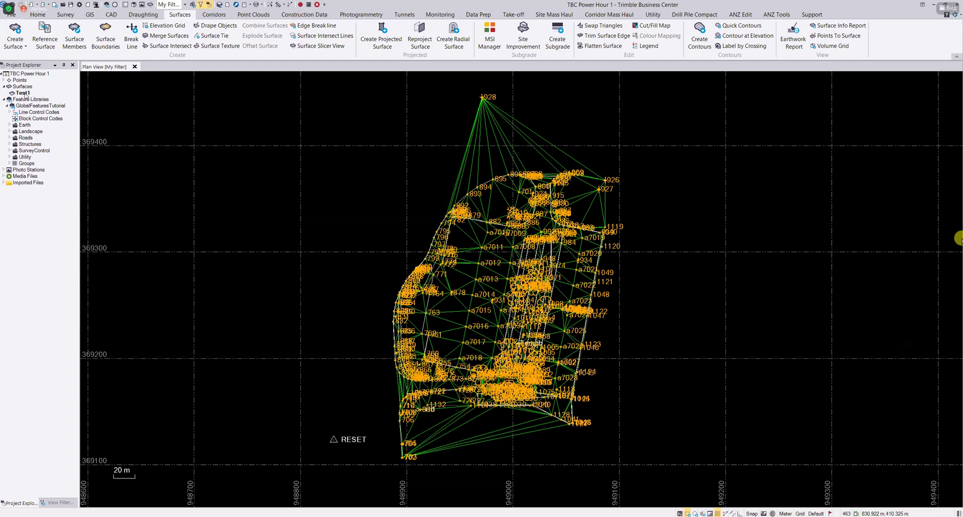
click(23, 93)
right_click(24, 94)
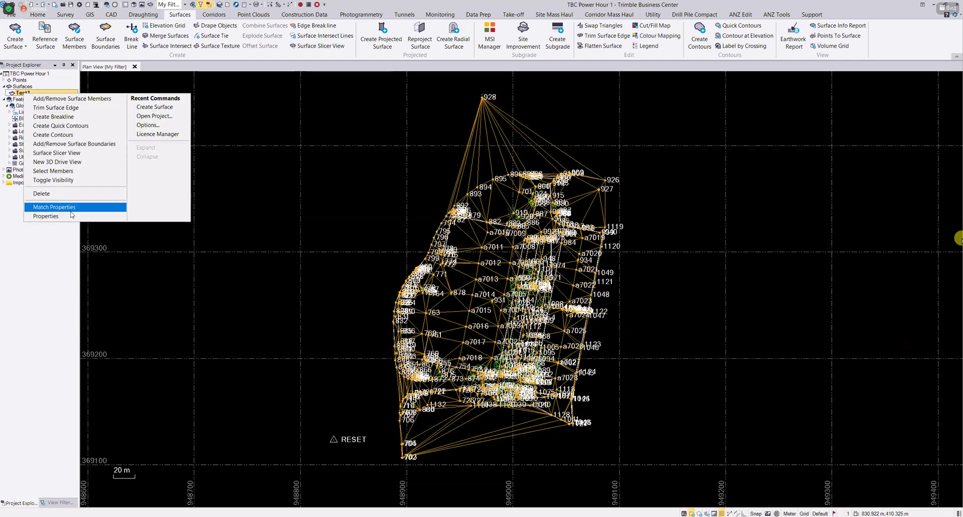
click(64, 216)
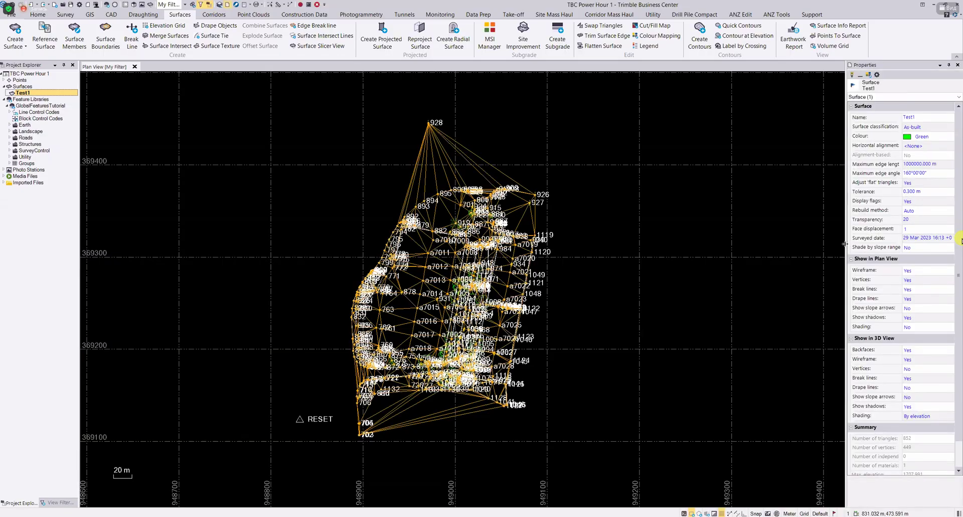
drag(843, 244, 825, 243)
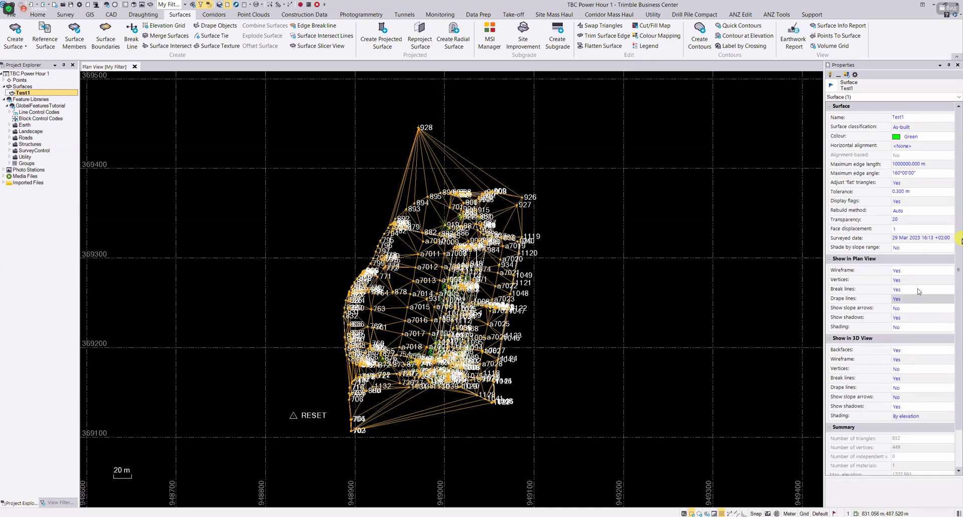
Check the plan view shadow setting of the Test1 surface, leave it at Yes and deselect the surface.
click(917, 318)
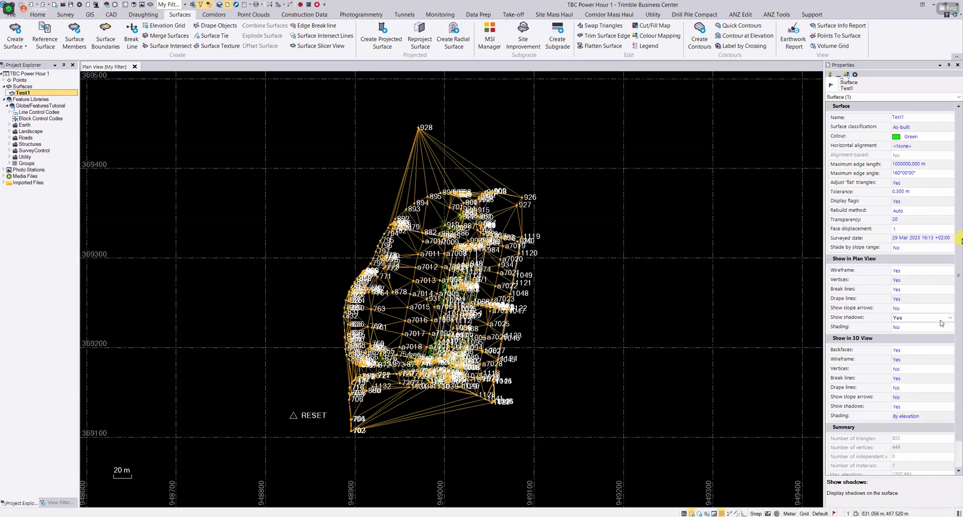
click(910, 317)
click(909, 333)
click(290, 224)
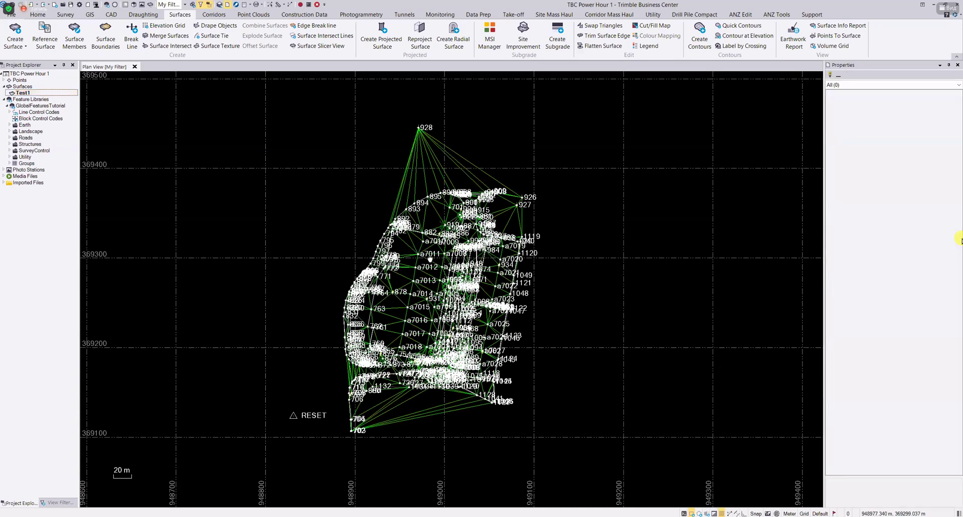
Open a 3D view and examine the Test1 surface up close from an oblique angle.
middle_drag(426, 260, 472, 236)
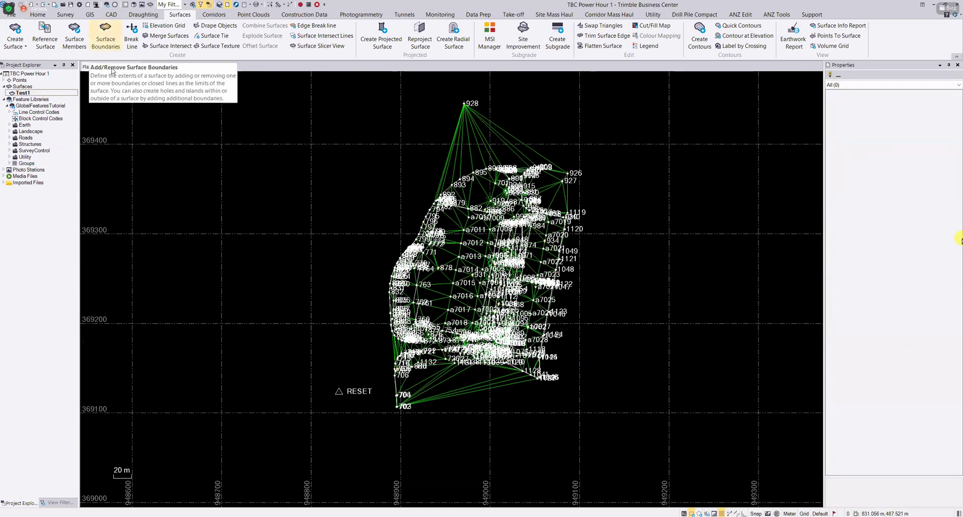
click(130, 4)
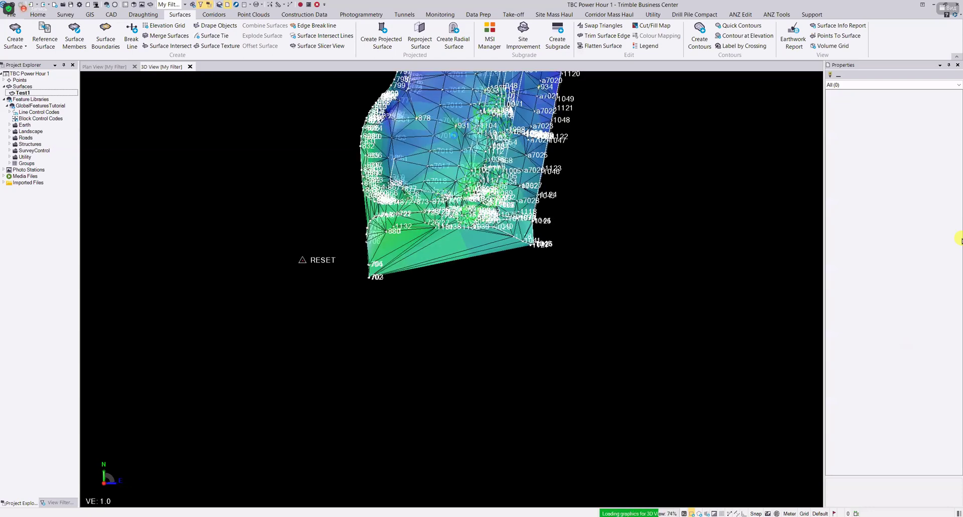
drag(466, 164, 641, 86)
scroll(577, 249, up, 5)
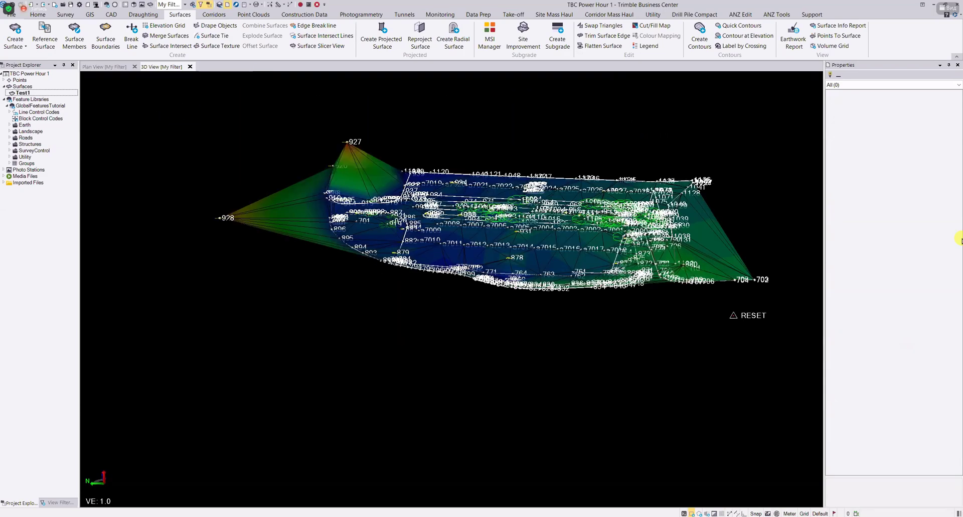
scroll(554, 224, up, 2)
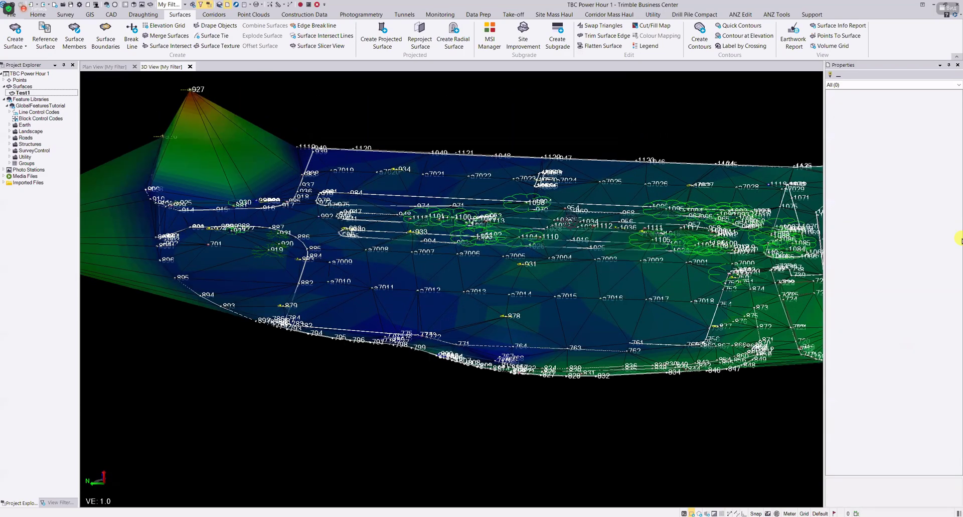
drag(572, 221, 527, 268)
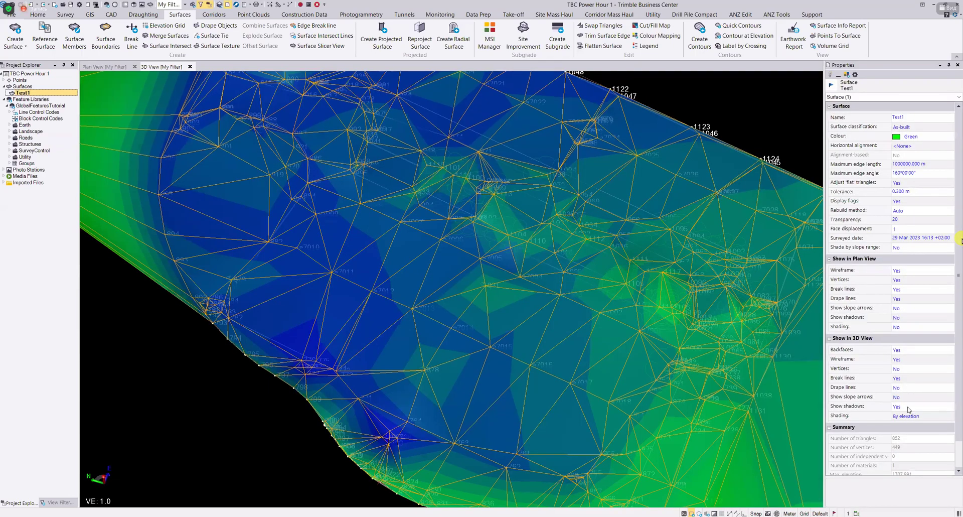
Check the 3D view shading options of the Test1 surface, leave shading at By elevation and deselect the surface.
click(913, 418)
click(915, 416)
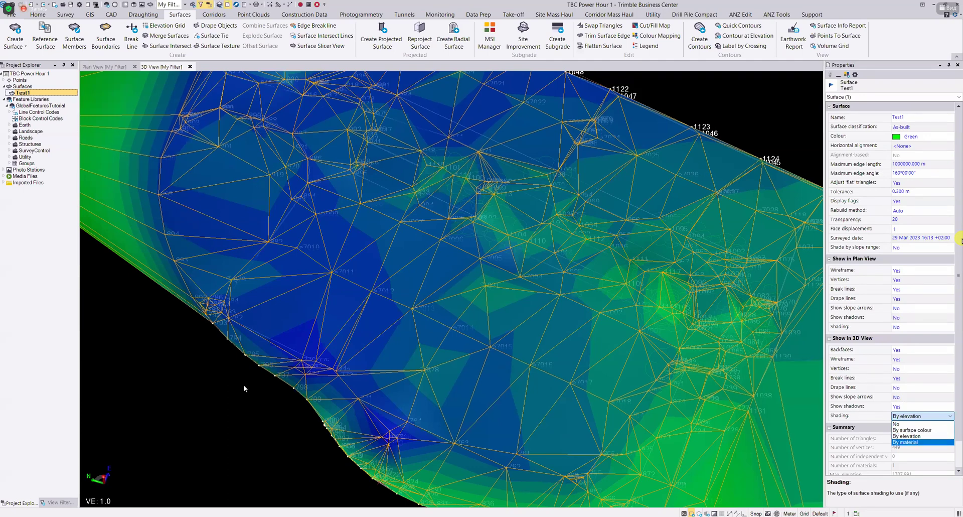
click(206, 396)
click(206, 396)
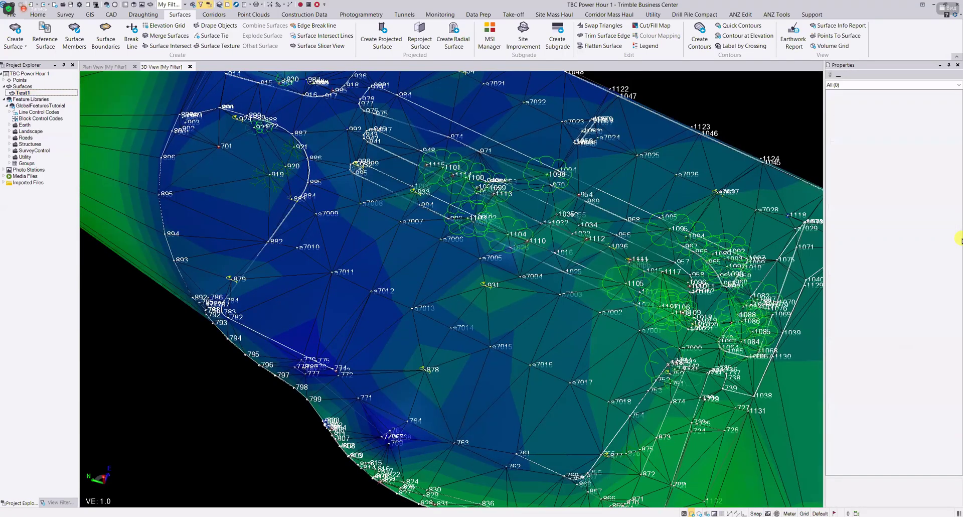
Set Wireframe and Backfaces to No for the Test1 surface in the 3D view and deselect the surface.
click(20, 93)
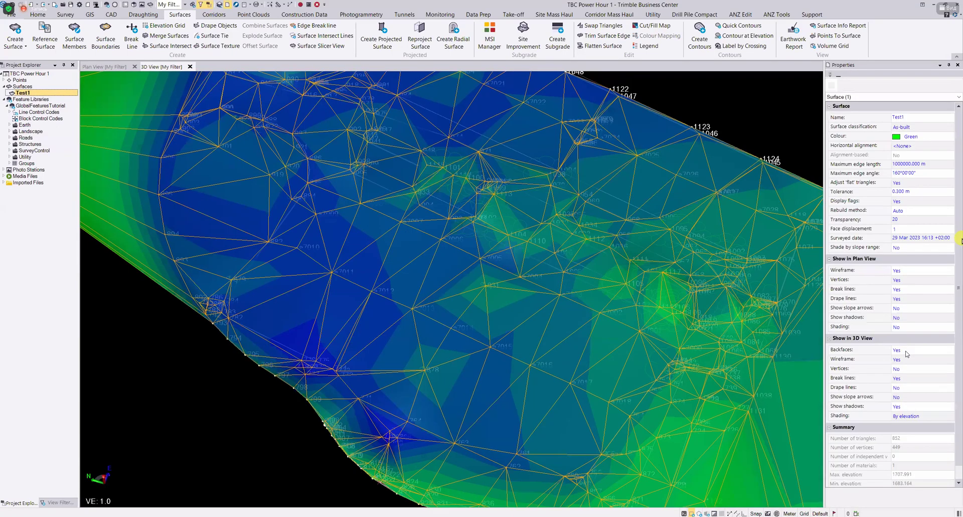
click(909, 359)
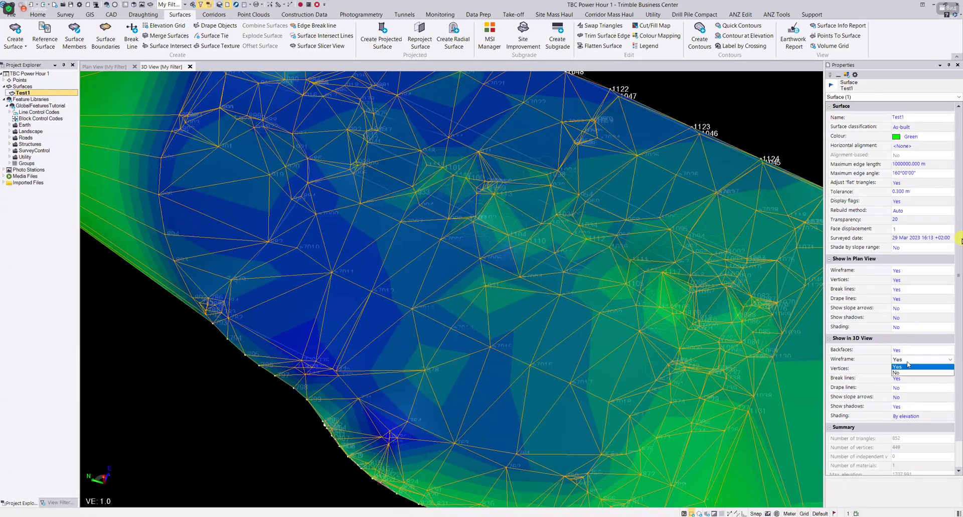
click(902, 376)
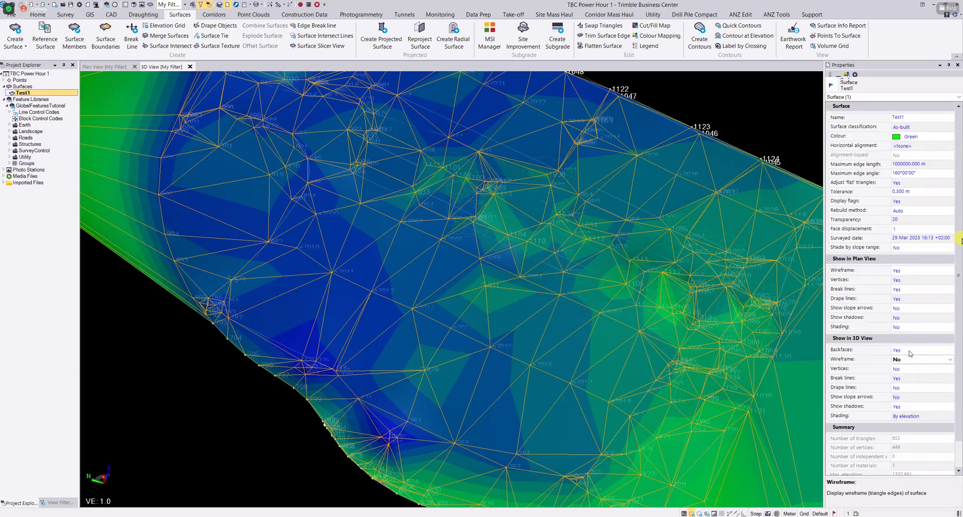
click(902, 353)
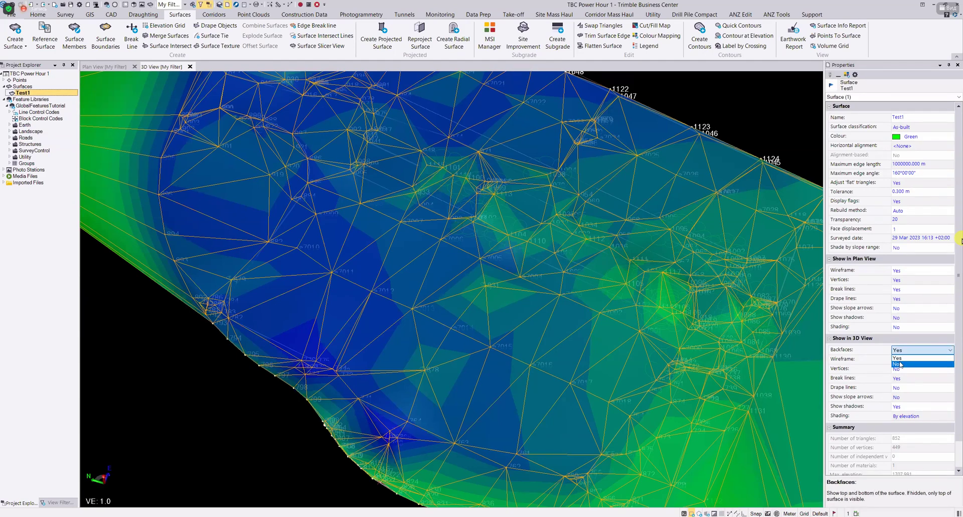
click(901, 364)
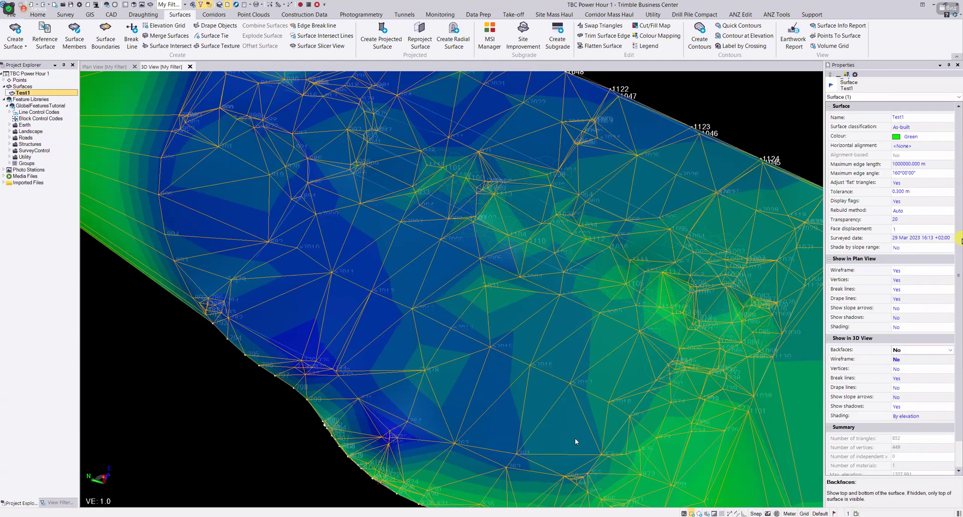
click(261, 412)
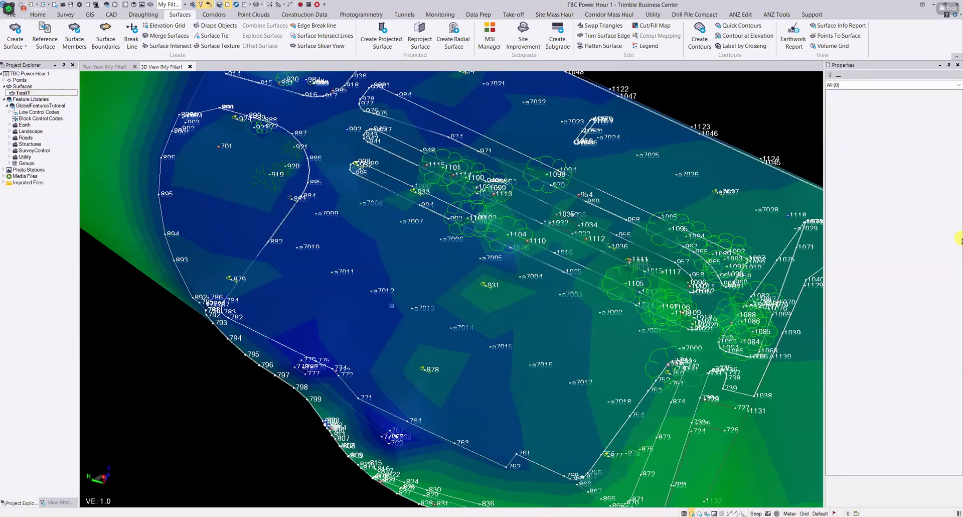
Compare the Test1 surface in plan and 3D views and examine the peak around points 926 and 927.
mouse_move(401, 257)
middle_down()
mouse_move(428, 255)
mouse_move(470, 223)
mouse_move(448, 215)
mouse_move(412, 231)
mouse_move(624, 260)
mouse_move(543, 262)
middle_up()
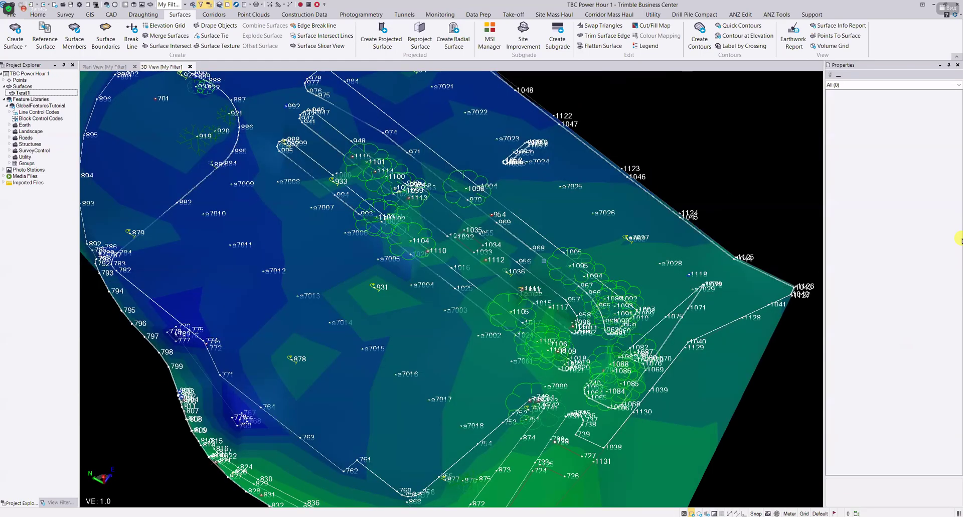
click(104, 67)
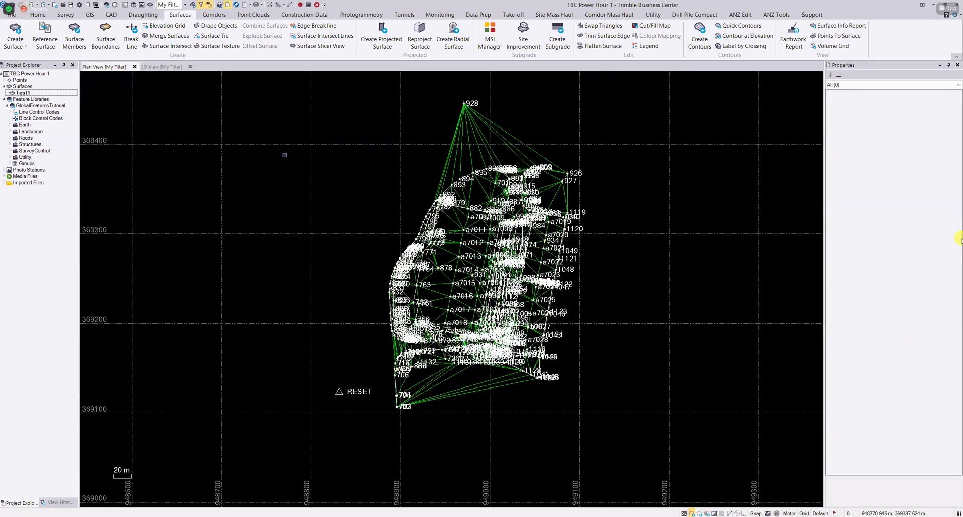
scroll(491, 244, up, 3)
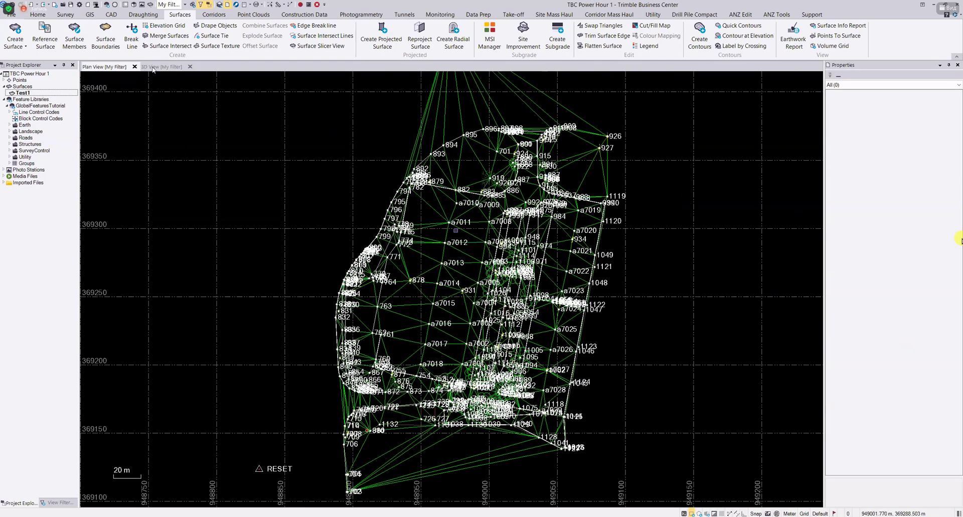
click(161, 67)
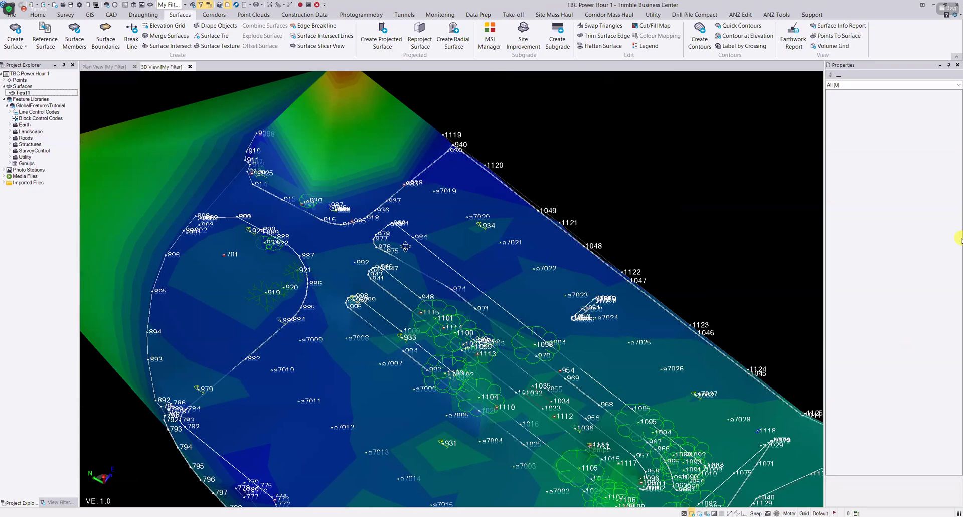
middle_drag(405, 247, 431, 215)
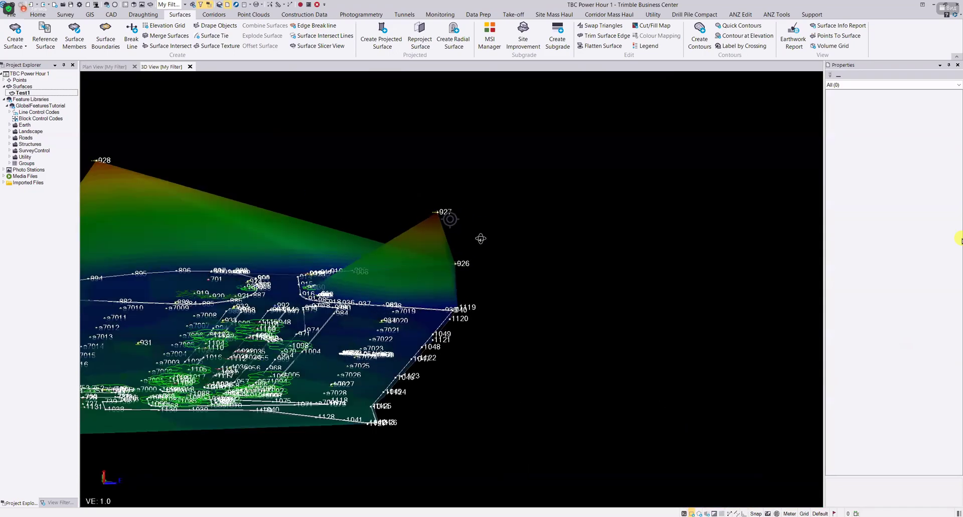
scroll(498, 239, up, 5)
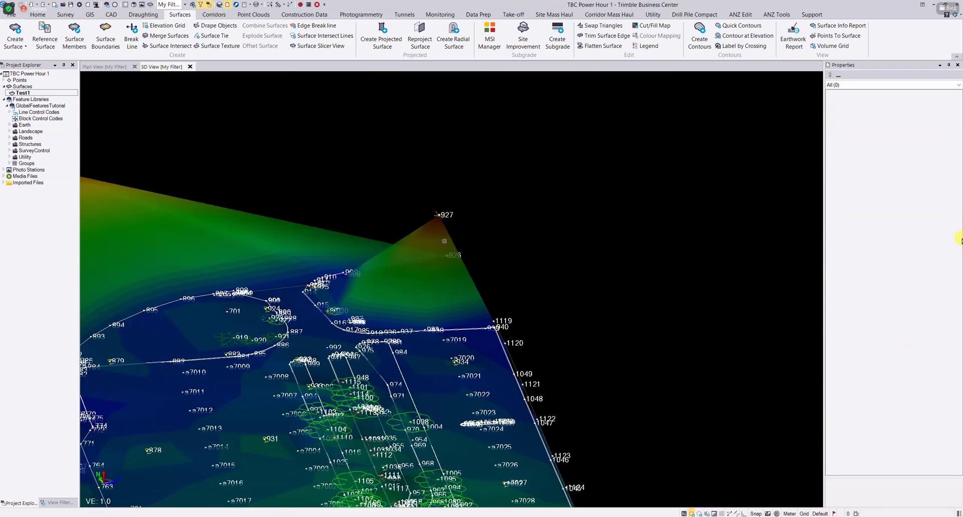
scroll(438, 221, up, 3)
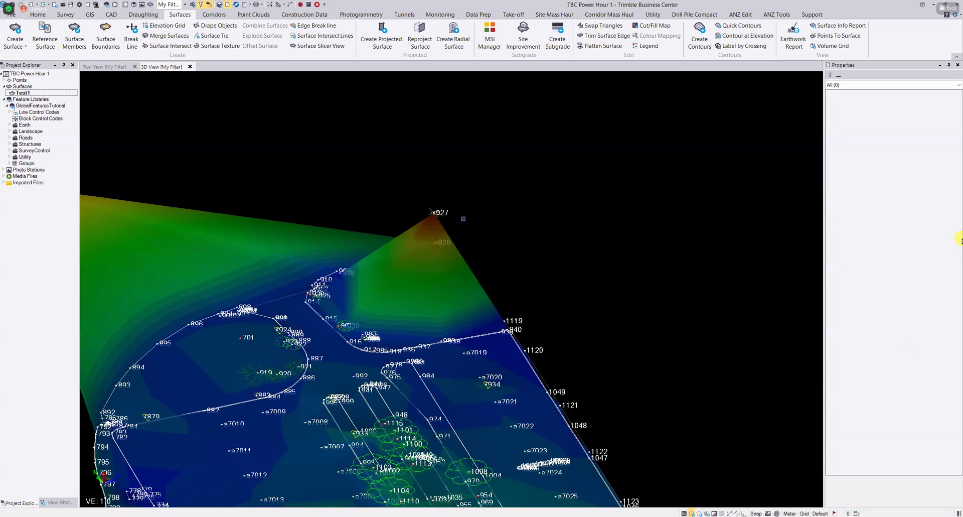
middle_drag(451, 222, 517, 266)
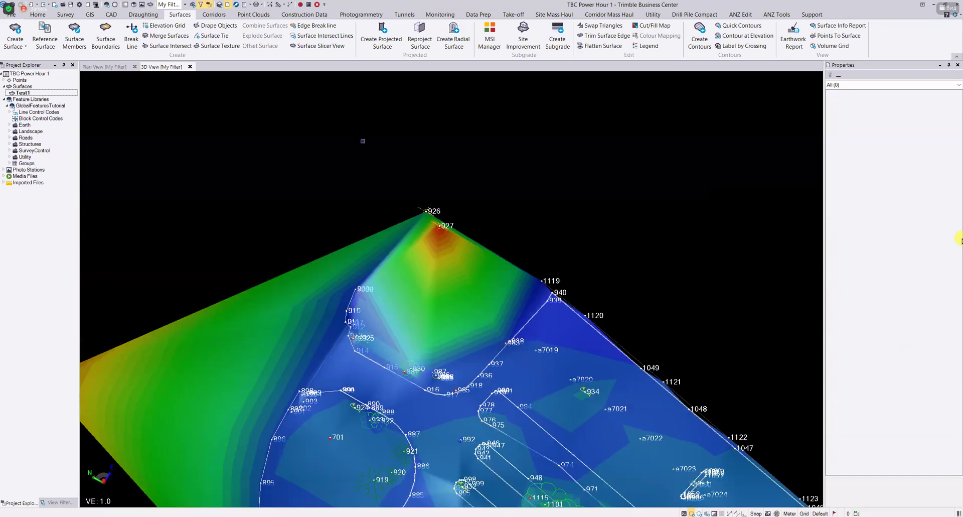
Find power pole point 927 in the plan view and set its Include in surface property to No.
click(105, 66)
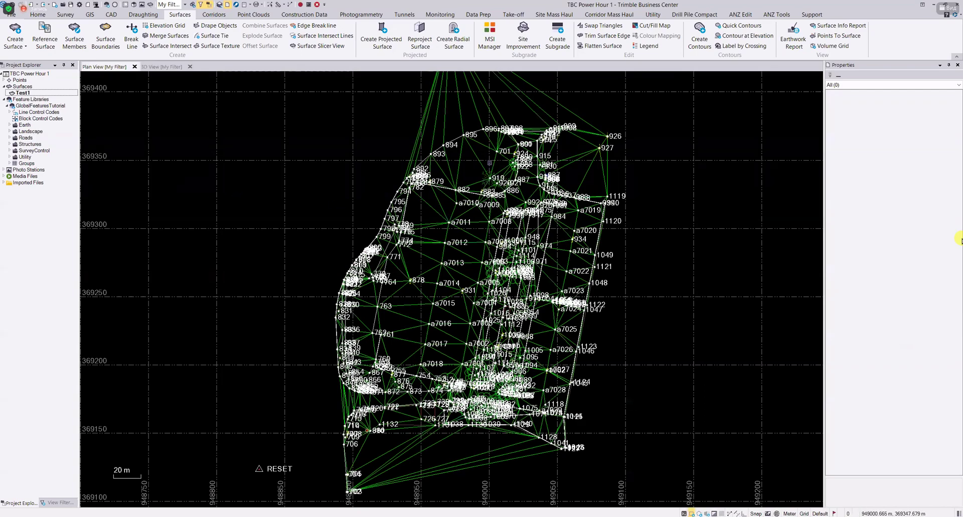
middle_drag(626, 136, 541, 258)
scroll(542, 258, up, 1)
scroll(542, 258, up, 3)
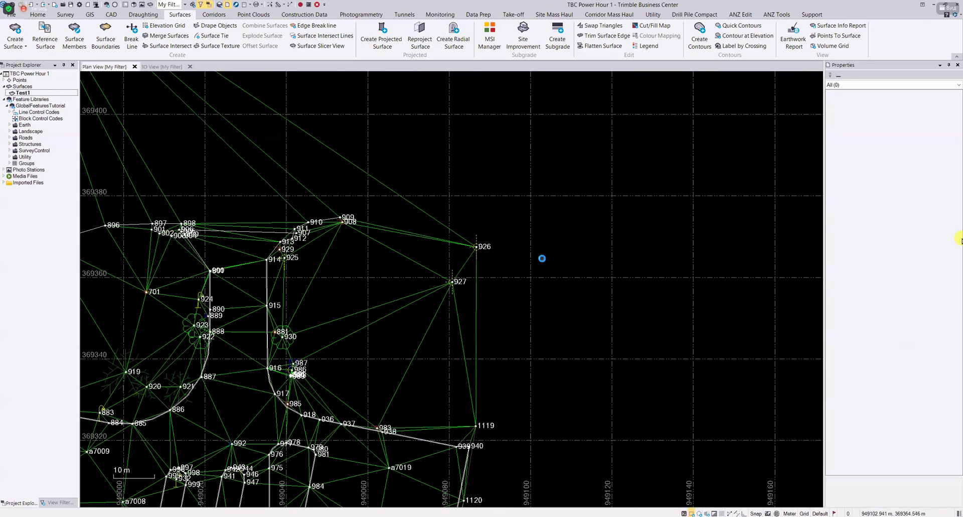
scroll(542, 257, up, 2)
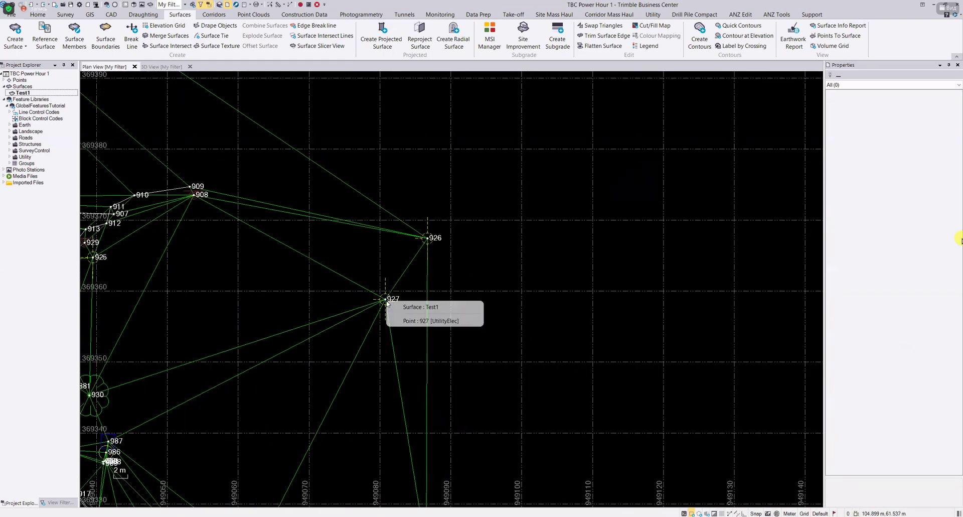
click(417, 320)
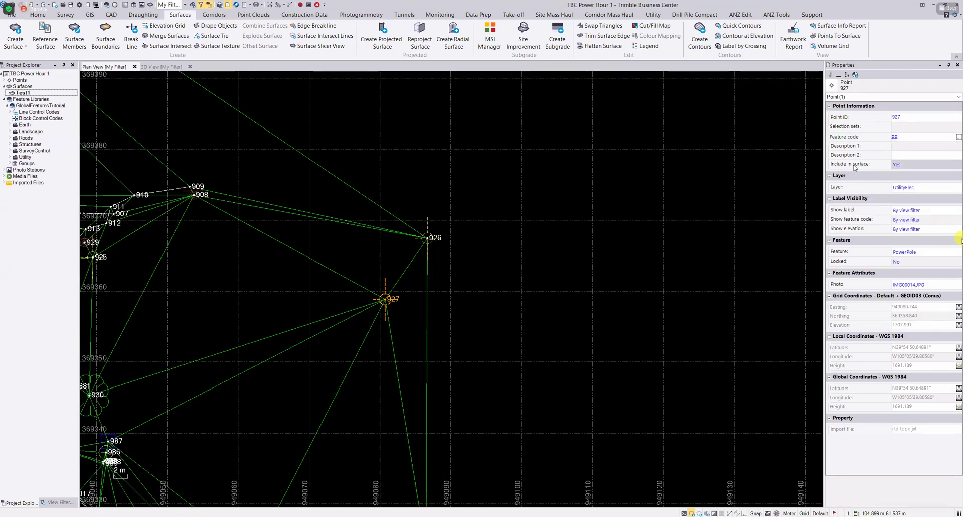
click(915, 167)
click(916, 167)
click(919, 178)
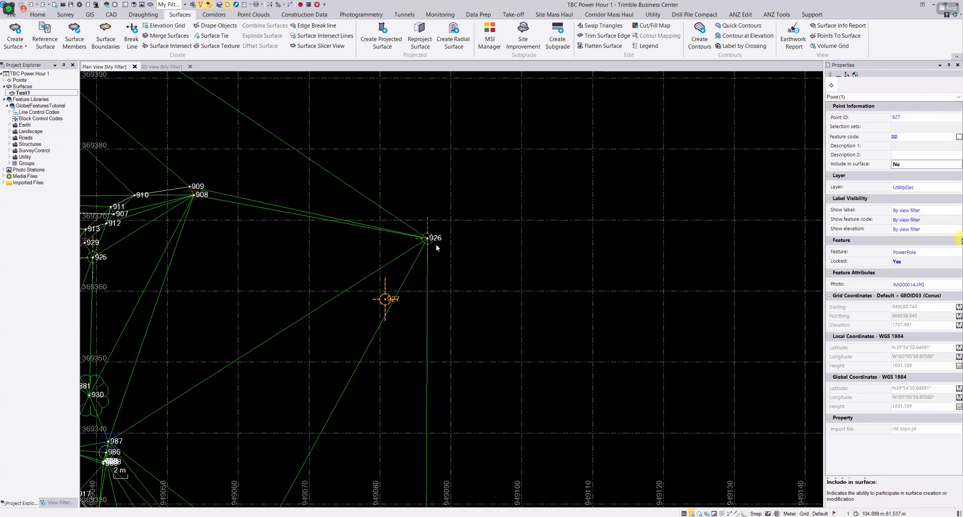
In the 3D view, deselect point 927 and set Include in surface to No for power pole point 926.
middle_drag(206, 79, 221, 16)
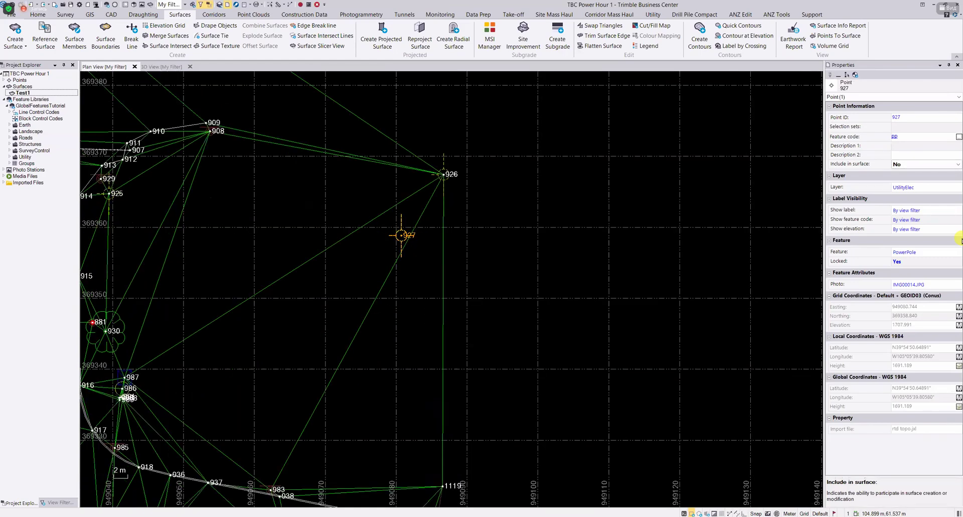
key(ctrl+Tab)
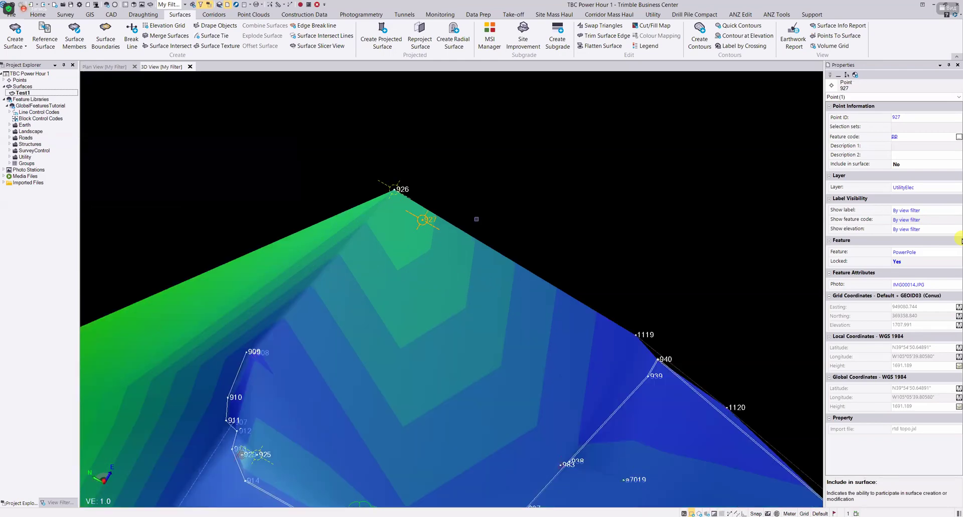
shift+middle_drag(477, 219, 414, 108)
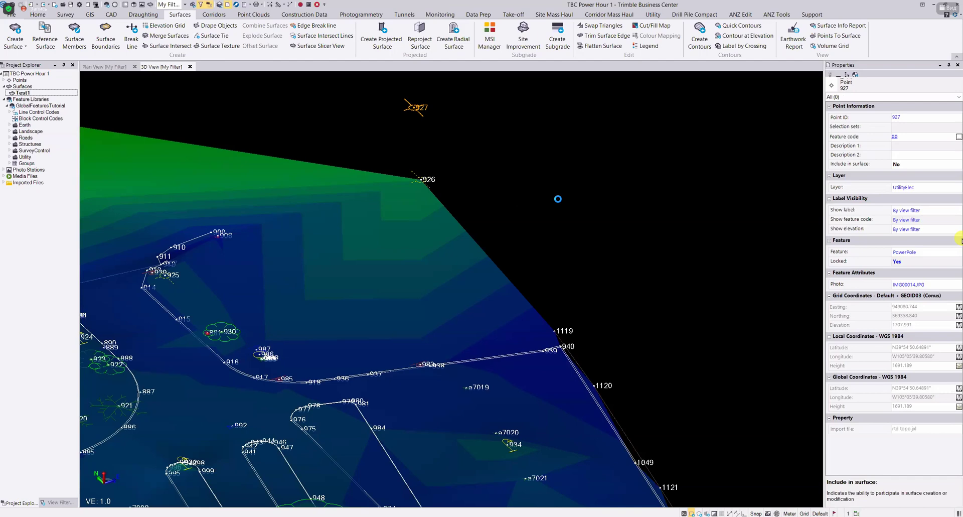
click(672, 214)
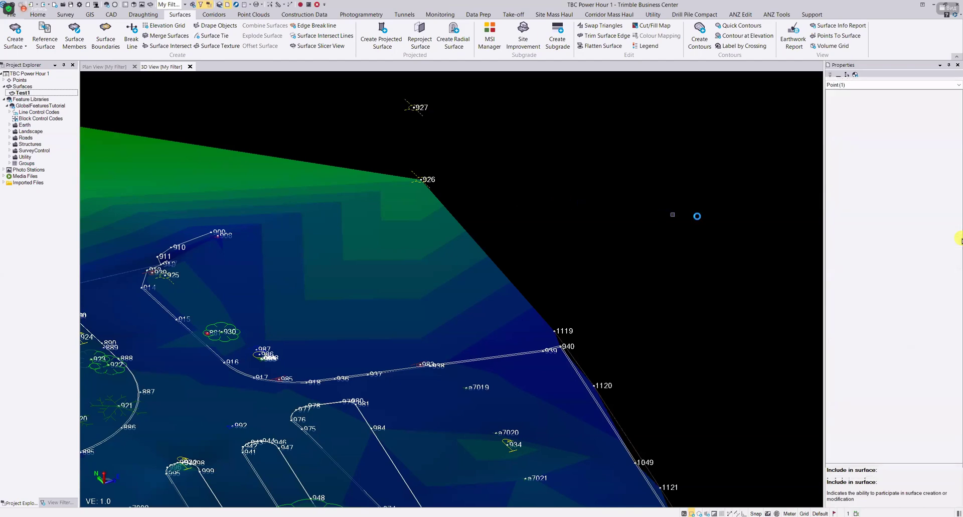
click(435, 176)
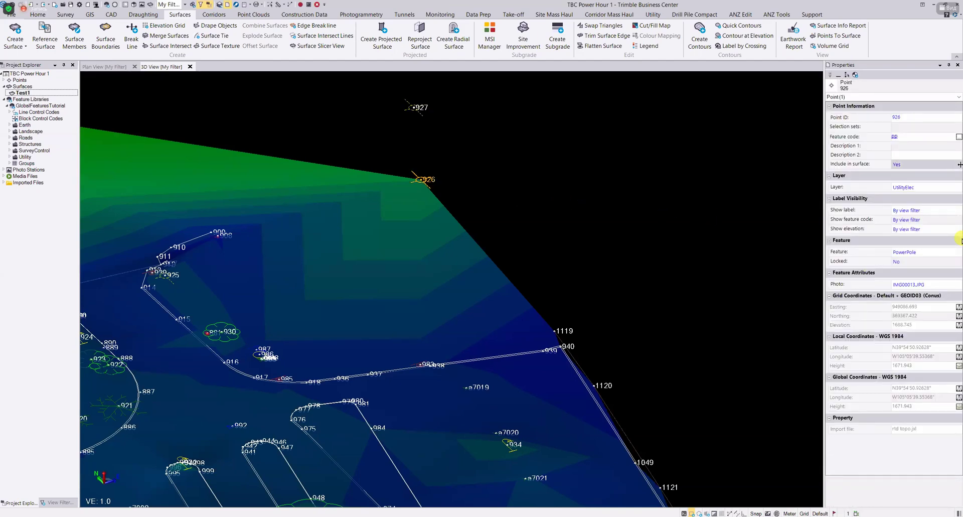
click(958, 164)
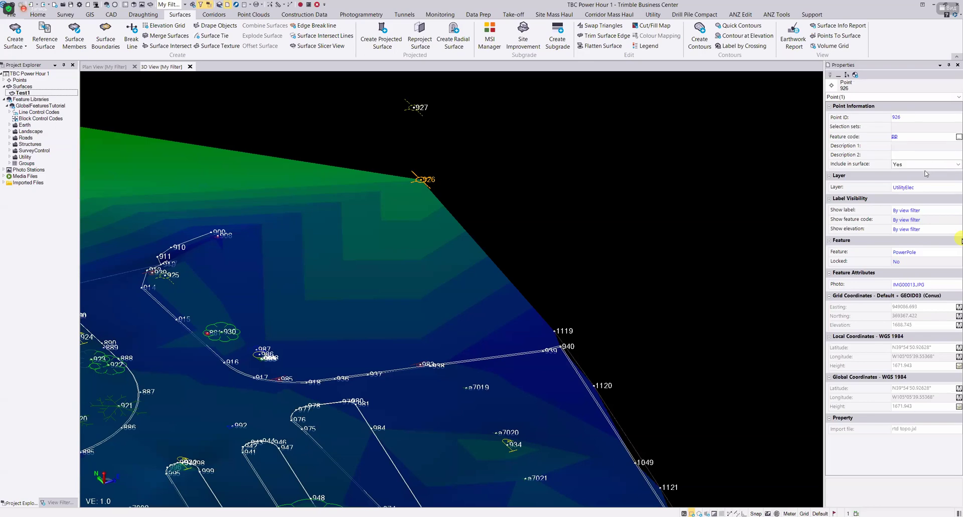
click(903, 180)
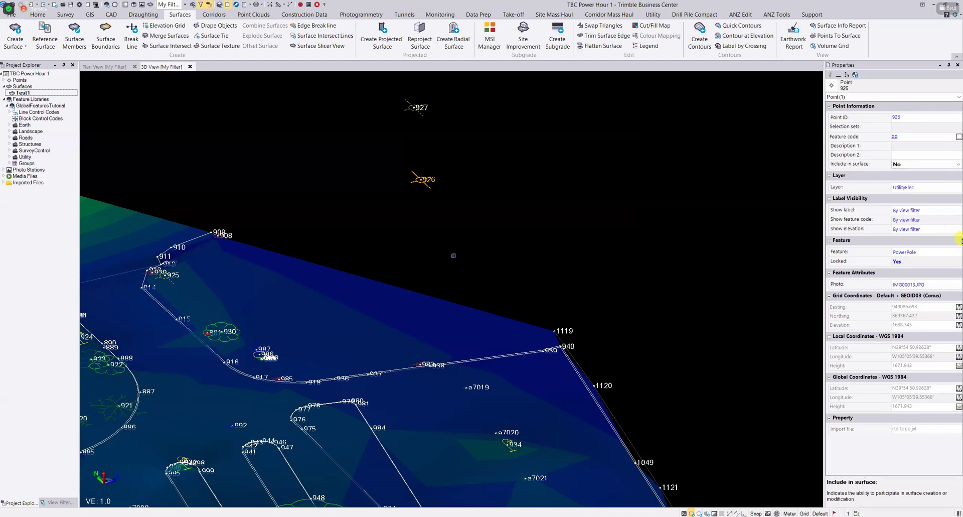
Deselect point 926 and examine the rebuilt Test1 surface in the 3D view and the plan view.
scroll(453, 256, down, 4)
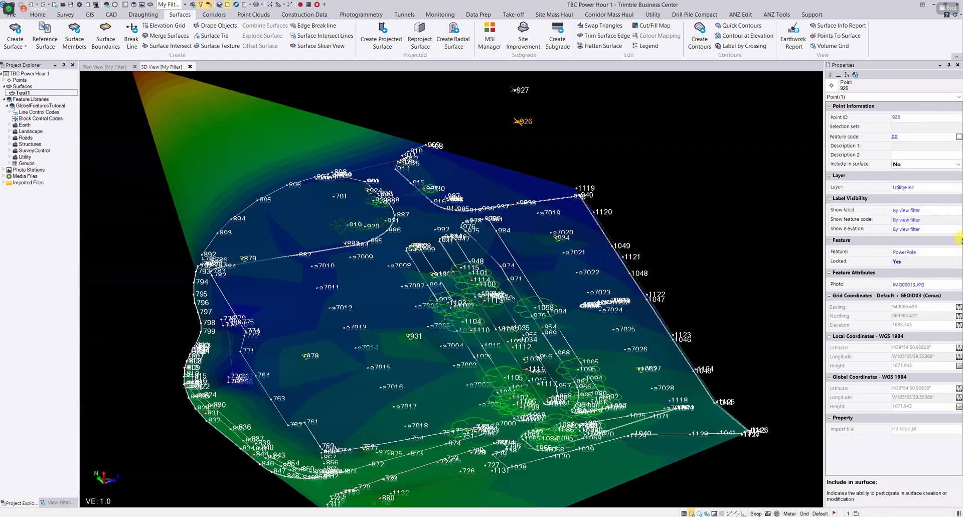
scroll(403, 305, up, 4)
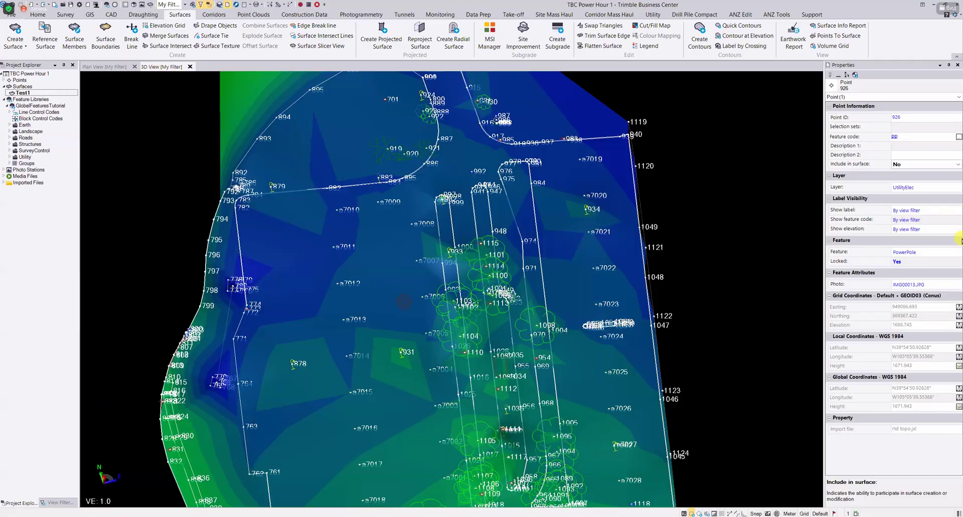
middle_drag(403, 301, 403, 217)
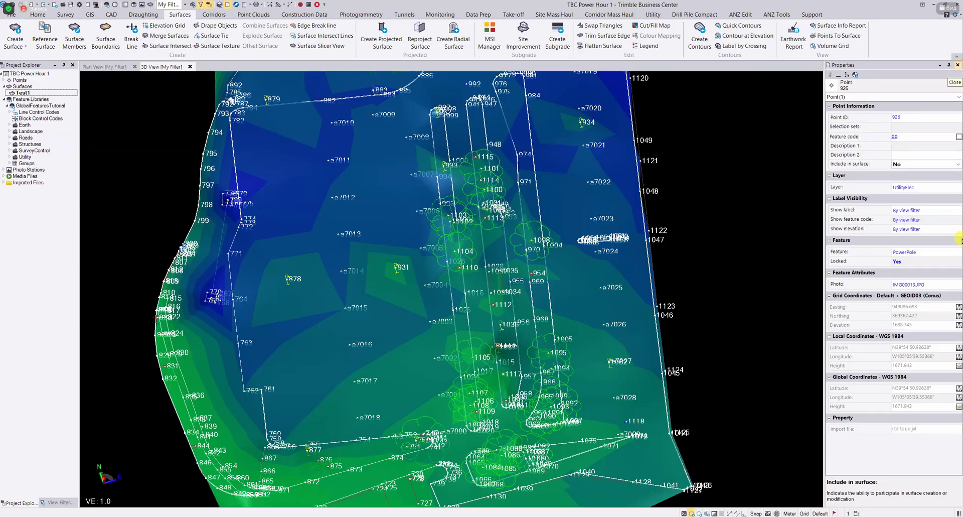
click(764, 244)
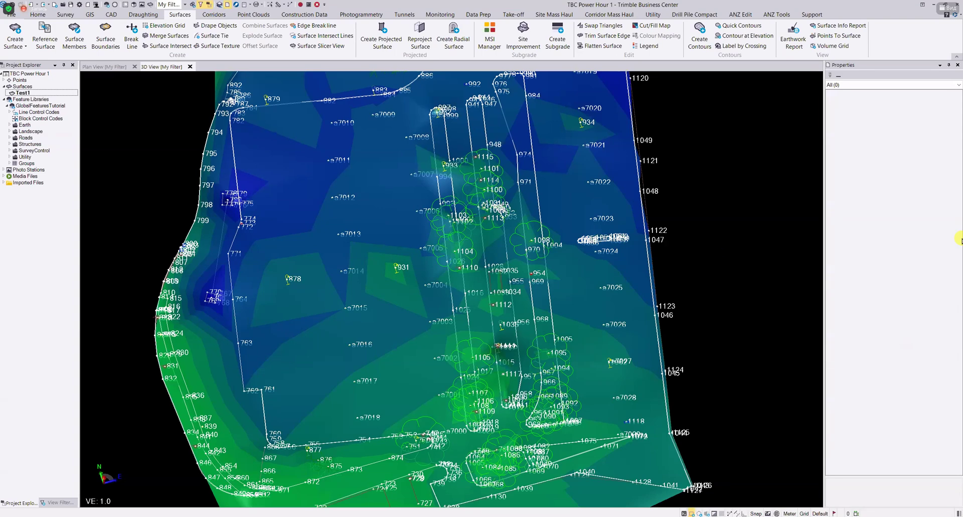
scroll(503, 245, down, 2)
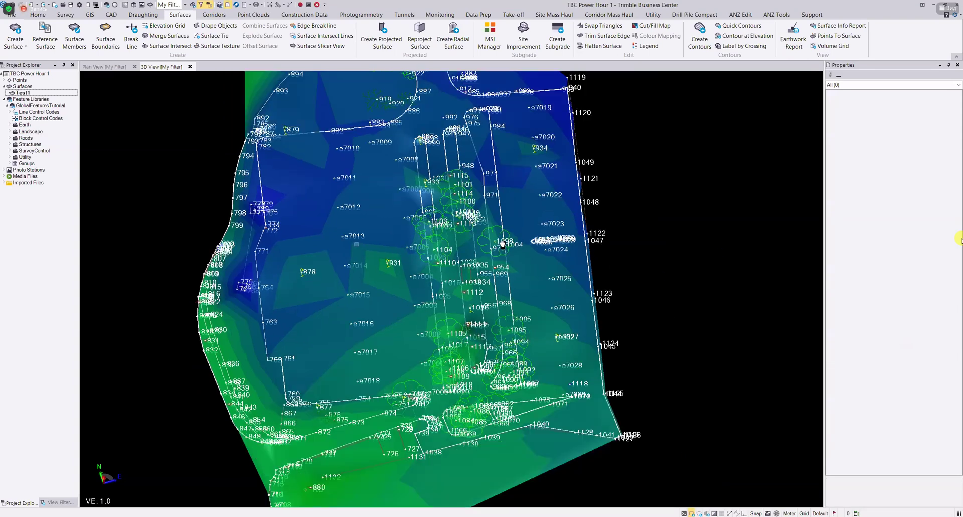
middle_drag(439, 212, 430, 241)
scroll(430, 241, down, 1)
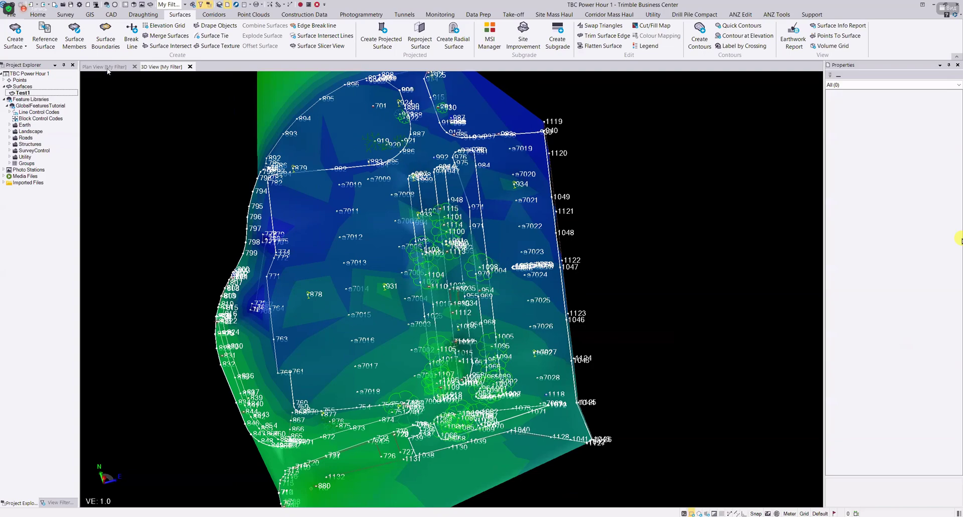
click(106, 67)
scroll(439, 176, down, 4)
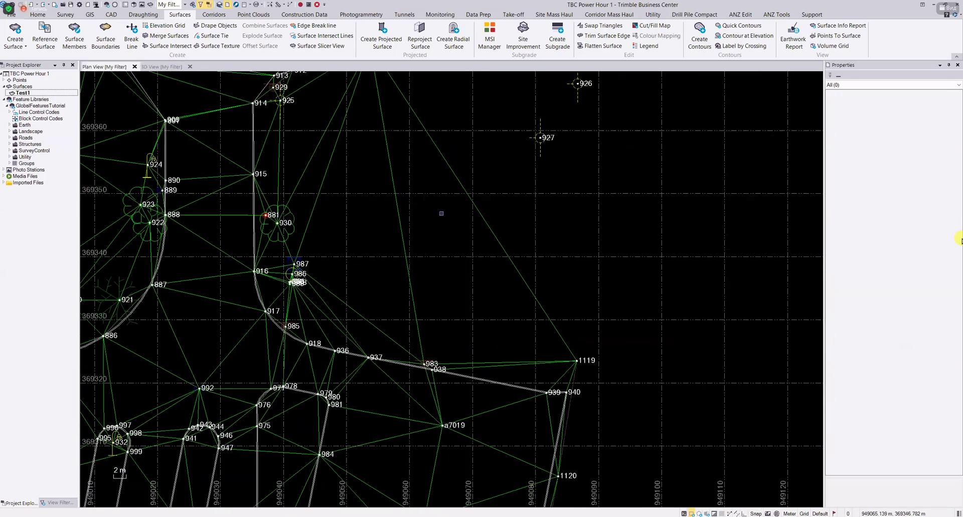
Examine in the plan view how the Test1 triangles run across the kerb lines around points 933, 994 and 1000.
middle_drag(403, 290, 580, 205)
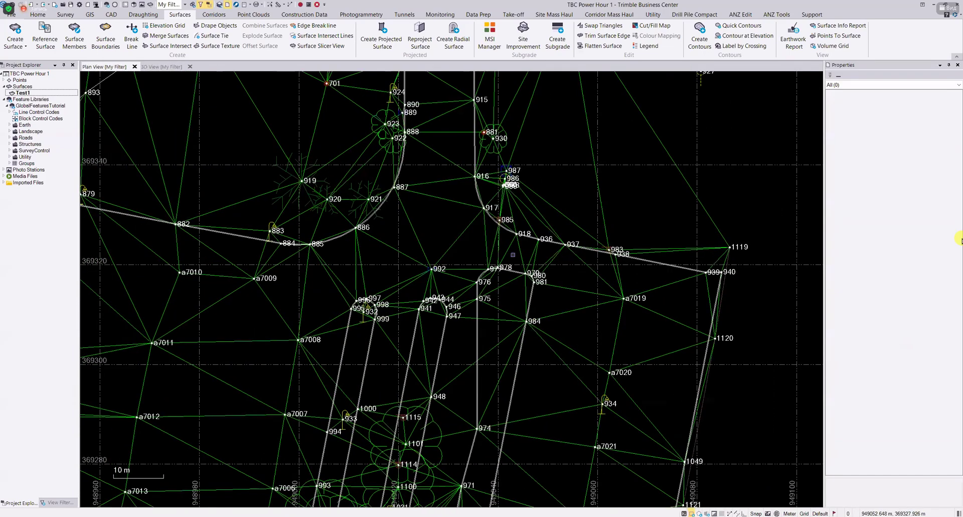
middle_drag(411, 390, 466, 216)
scroll(385, 326, up, 3)
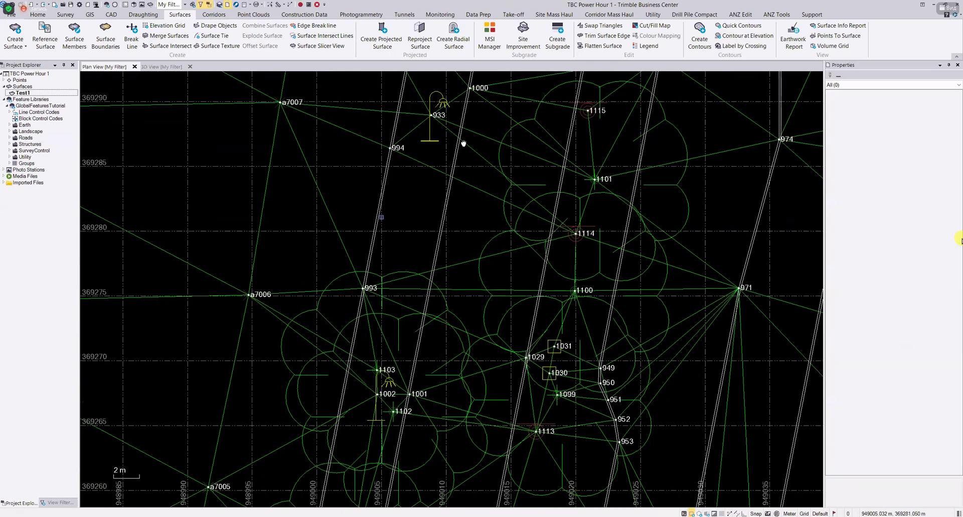
scroll(463, 142, up, 2)
middle_drag(470, 167, 420, 266)
middle_drag(448, 126, 395, 363)
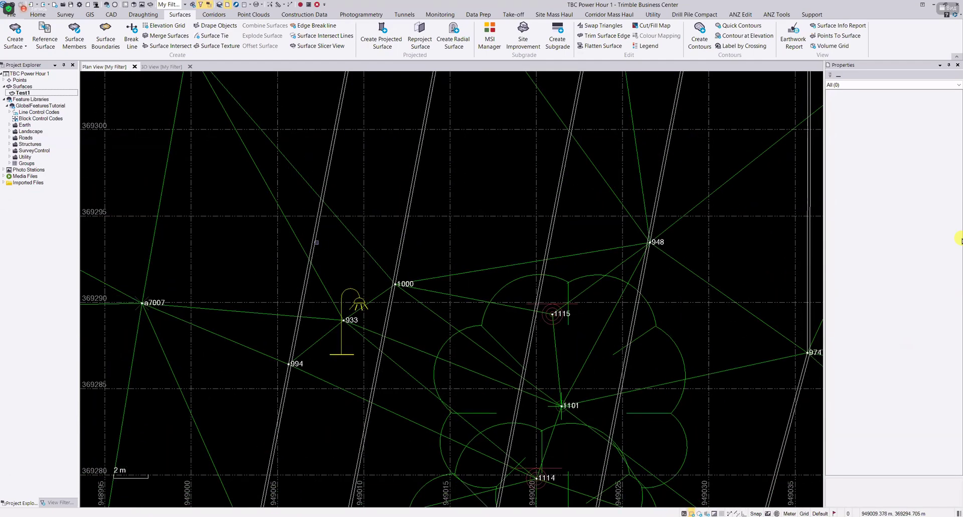
mouse_move(441, 182)
middle_down()
mouse_move(521, 158)
mouse_move(449, 183)
middle_up()
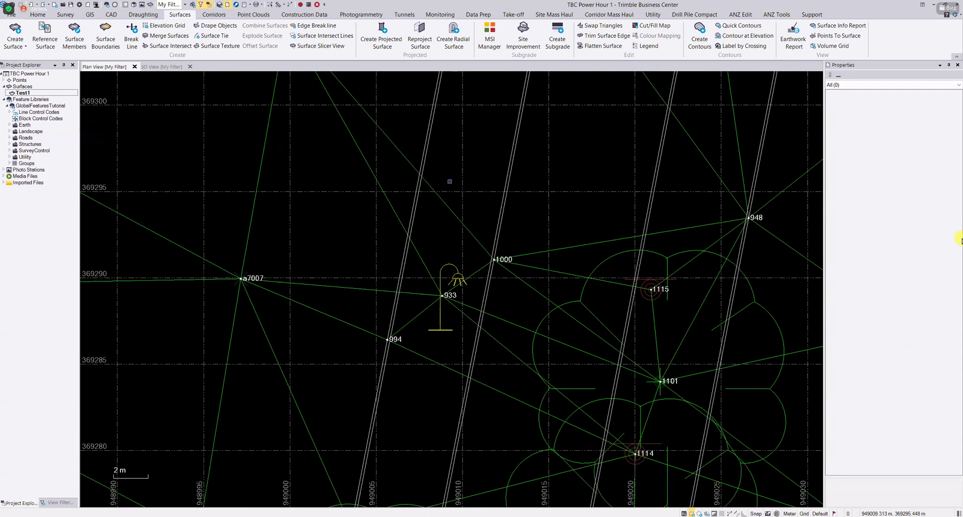
scroll(423, 163, down, 1)
scroll(423, 163, down, 3)
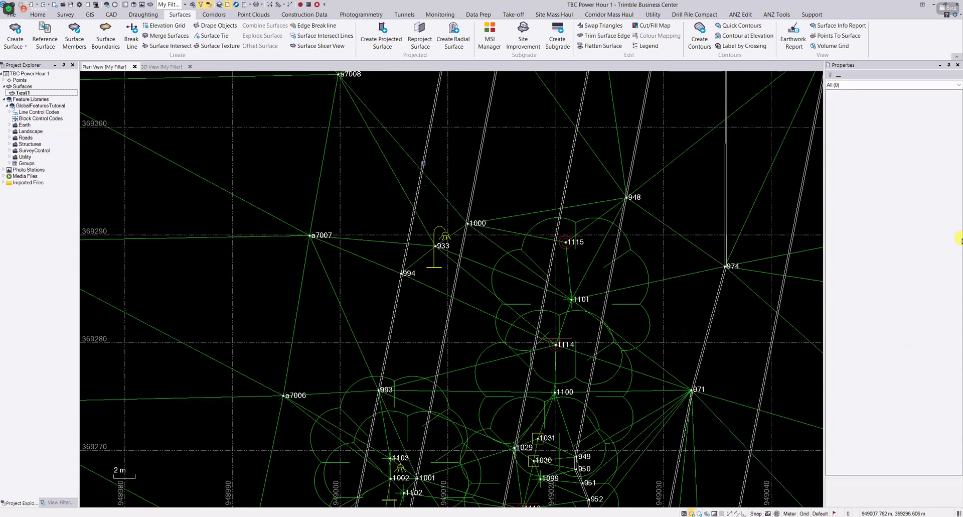
scroll(448, 238, down, 1)
middle_drag(448, 238, 426, 310)
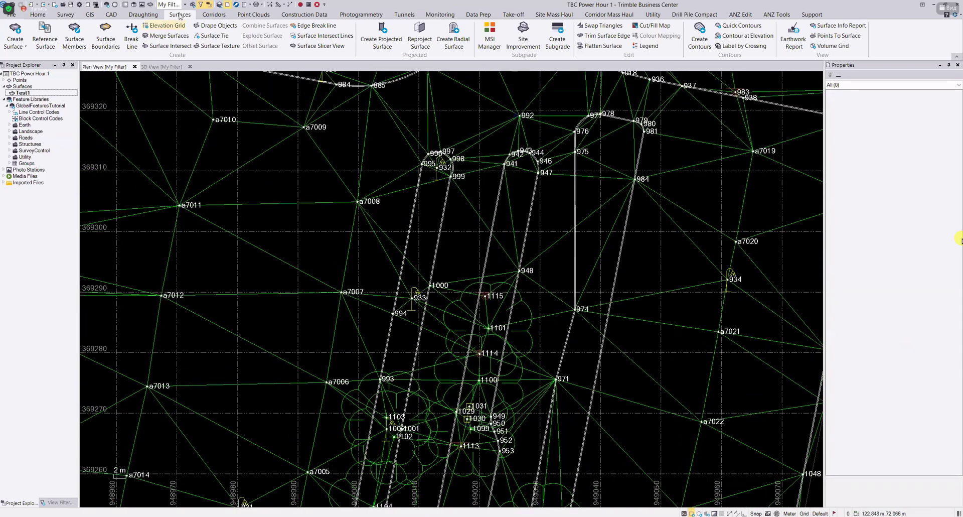
Open the Add/Remove Surface Members command for surface Test1.
click(132, 39)
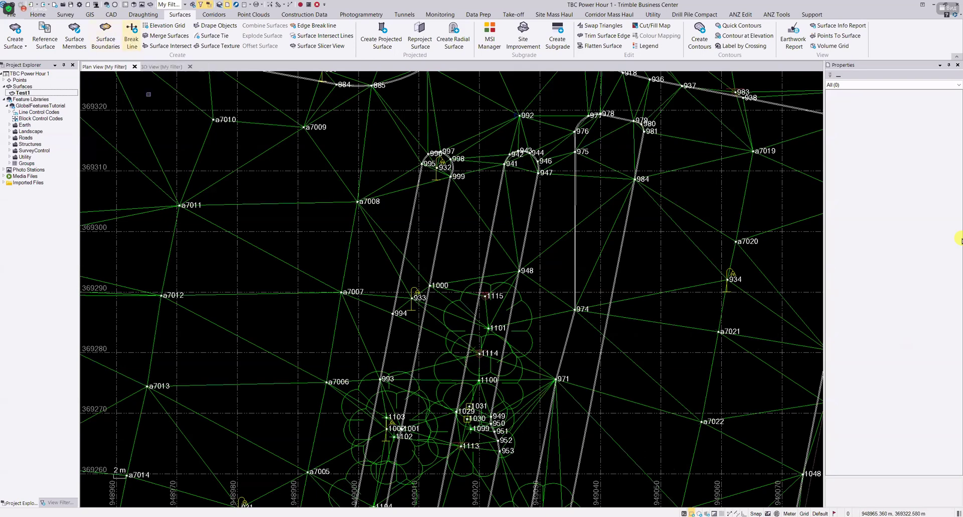
click(75, 35)
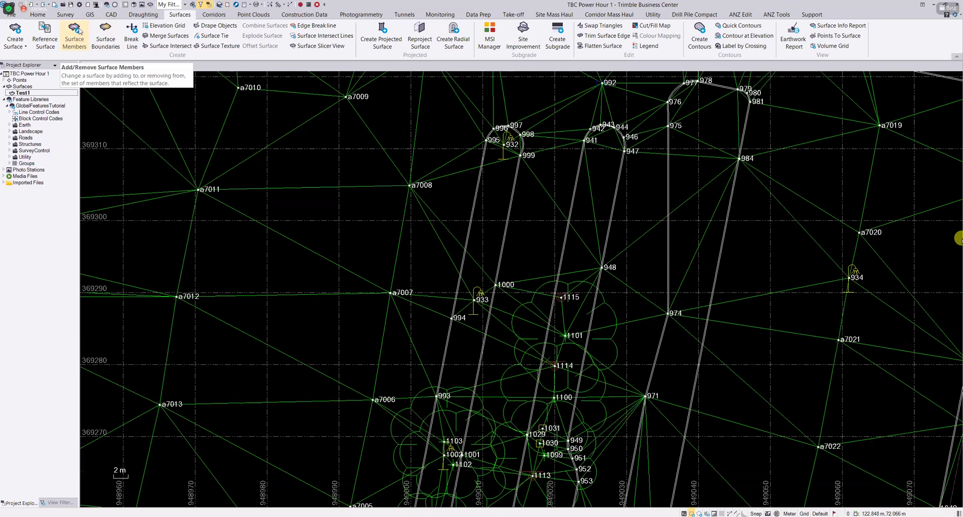
click(76, 32)
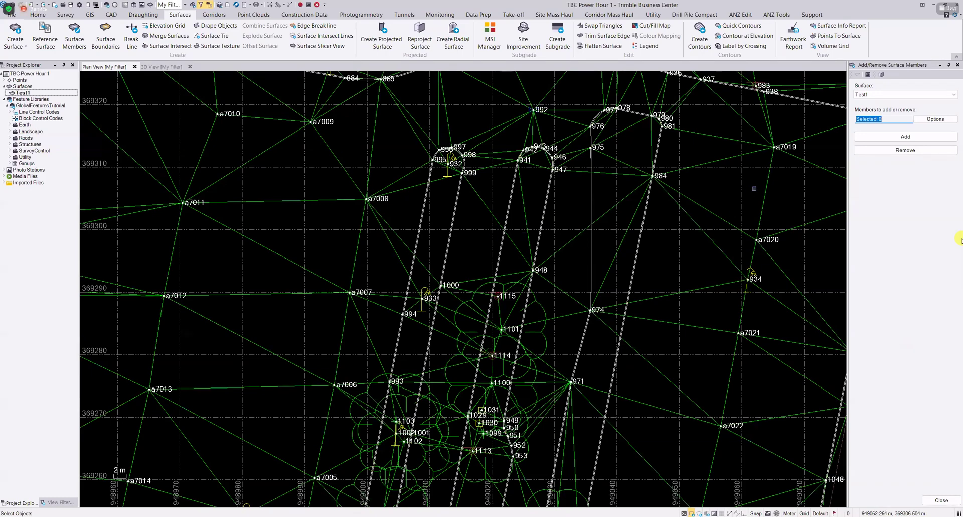
Hide all raw data and the surface in My Filter, leaving only the linework in the plan view.
scroll(541, 234, down, 3)
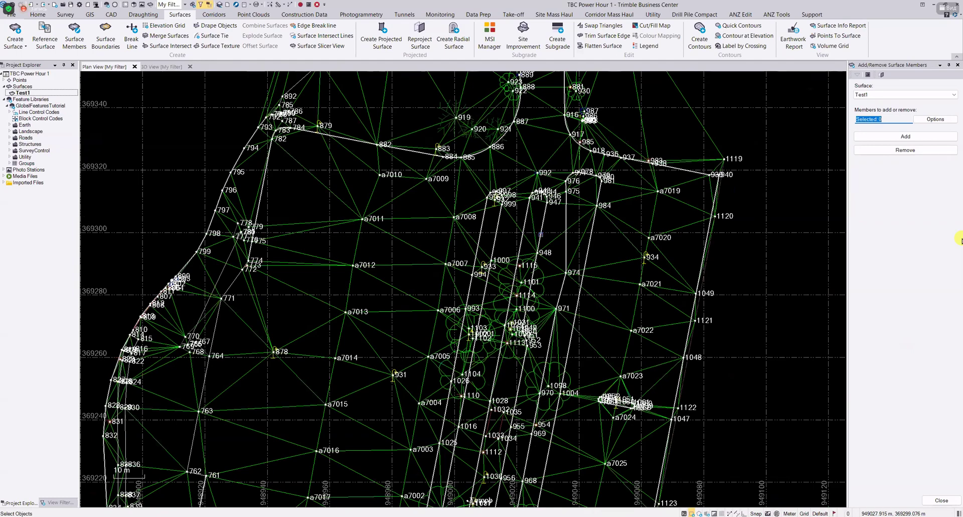
scroll(541, 234, down, 3)
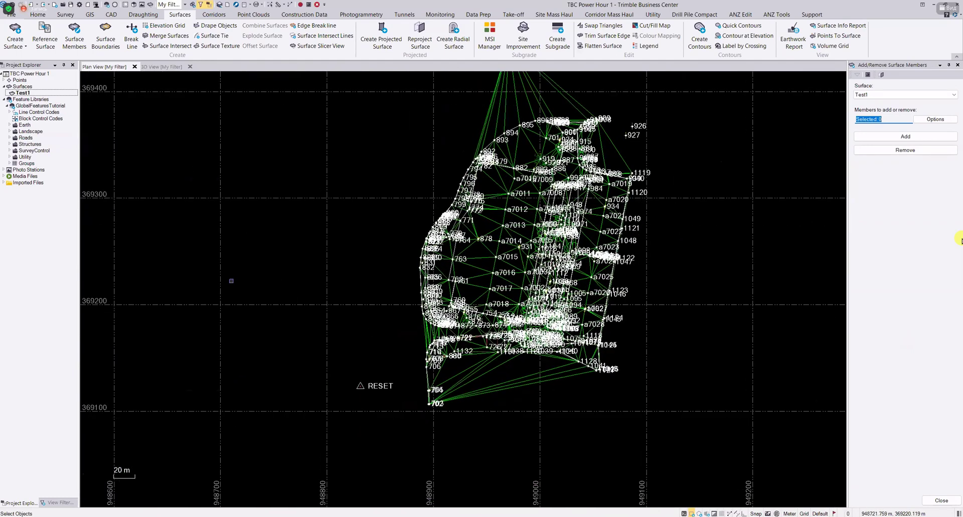
click(58, 502)
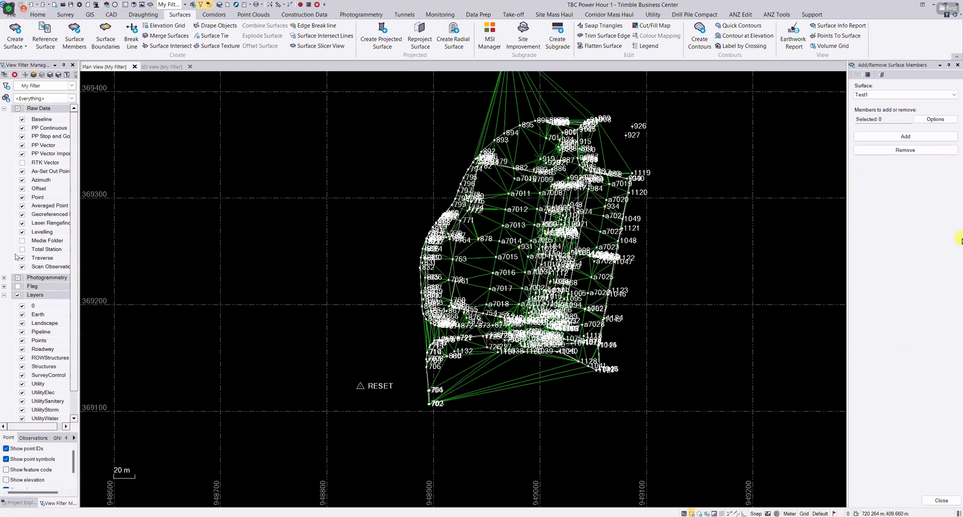
click(18, 277)
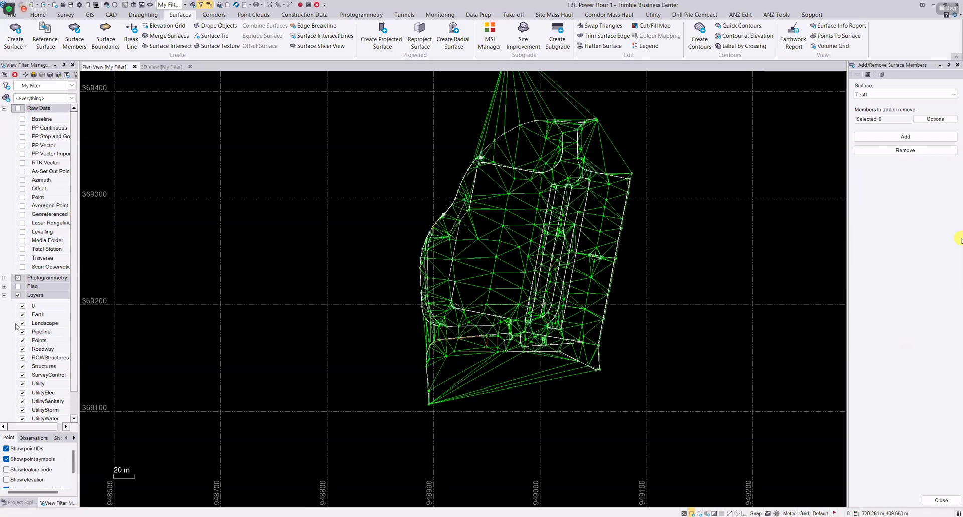
scroll(17, 326, down, 1)
click(18, 409)
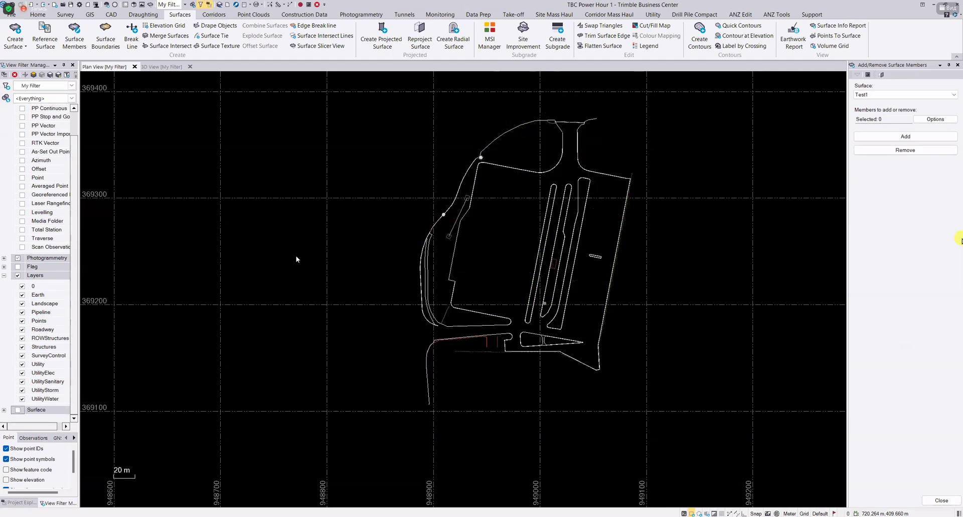
Select all the site linework with a window, turn the surface display back on and add the lines to Test1 as members.
drag(363, 89, 684, 424)
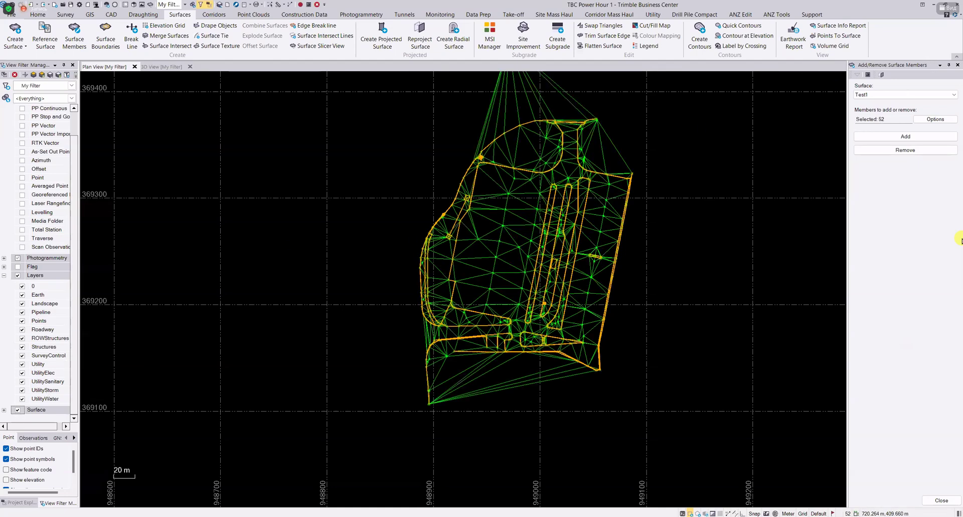
scroll(545, 193, up, 1)
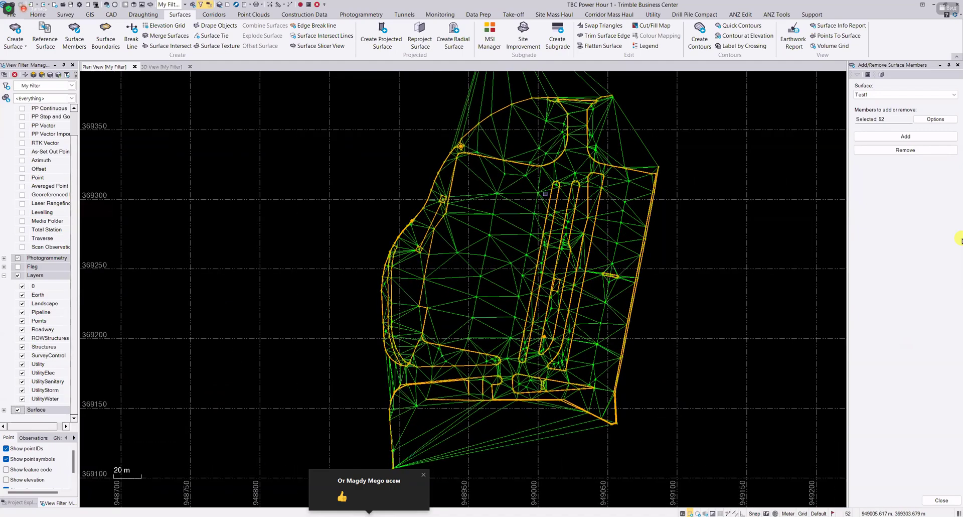
scroll(567, 189, up, 2)
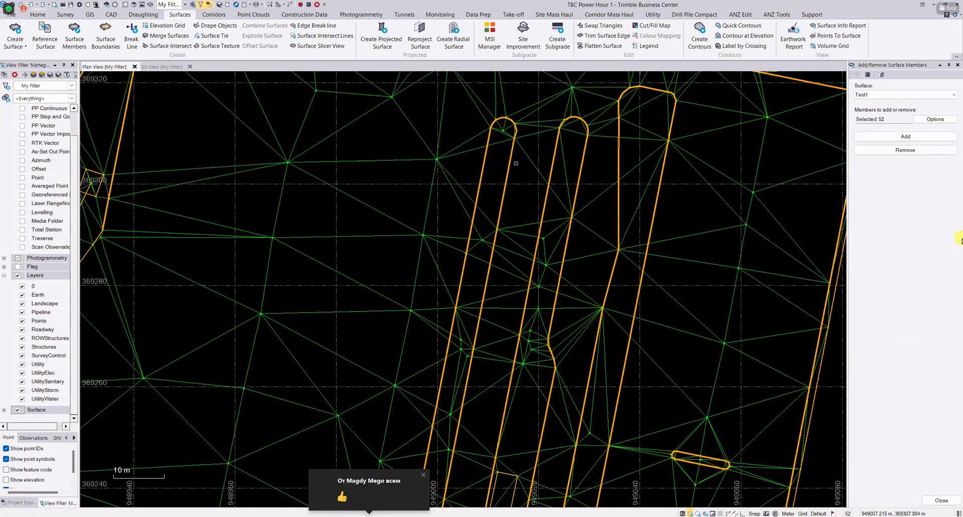
click(906, 137)
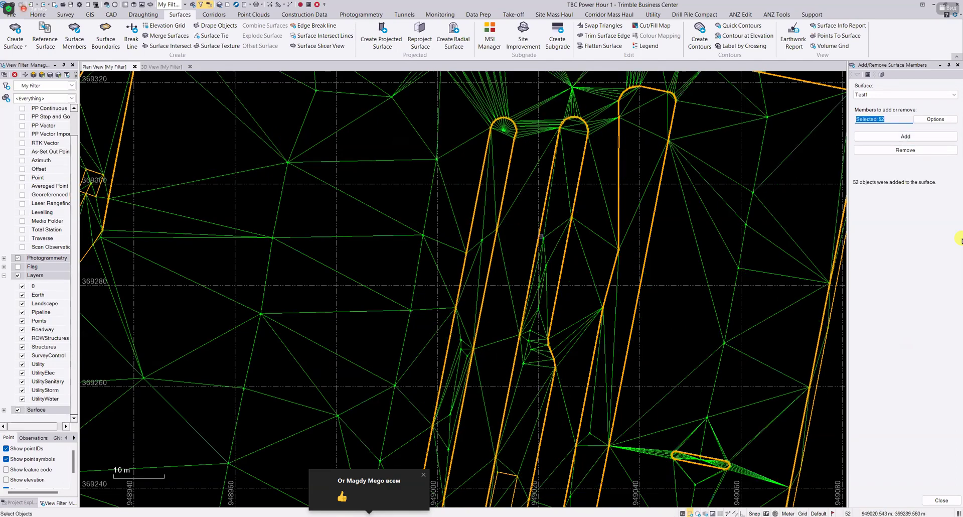
Examine in the plan view how the Test1 triangles follow the added lines along the kerbs, islands and site edges.
middle_drag(542, 180, 521, 273)
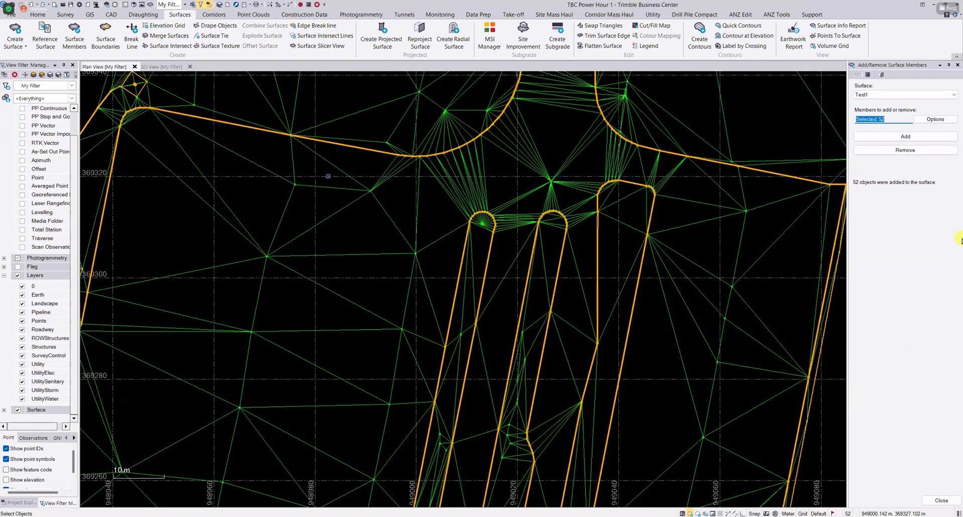
scroll(479, 283, up, 4)
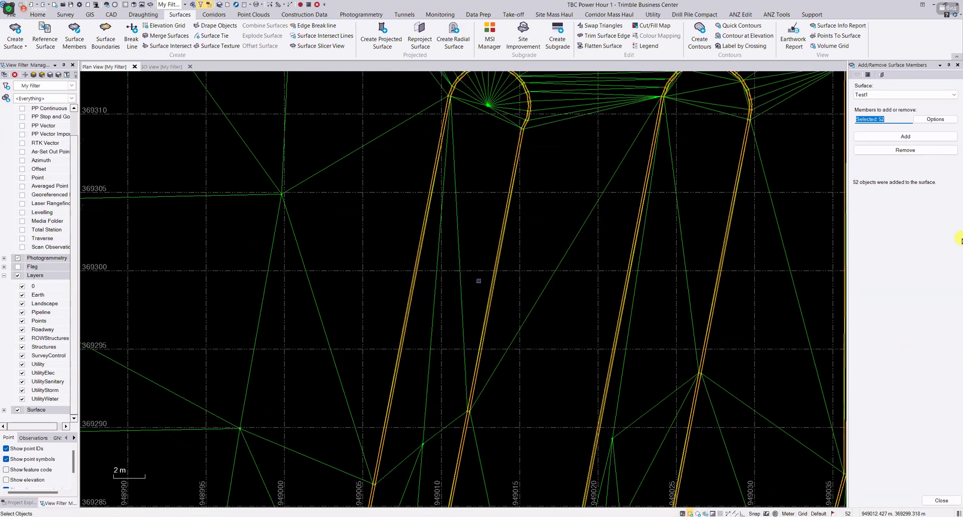
middle_drag(562, 195, 646, 133)
scroll(475, 284, down, 4)
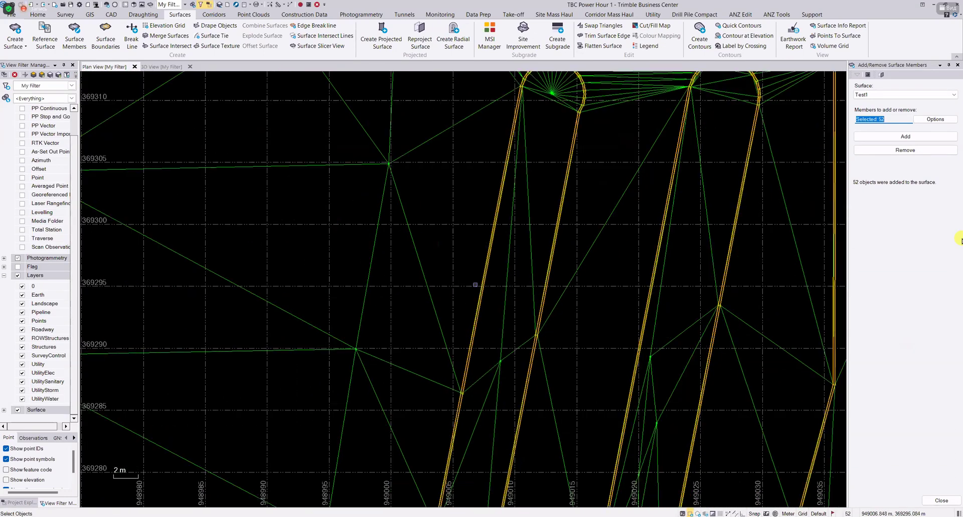
scroll(476, 284, down, 2)
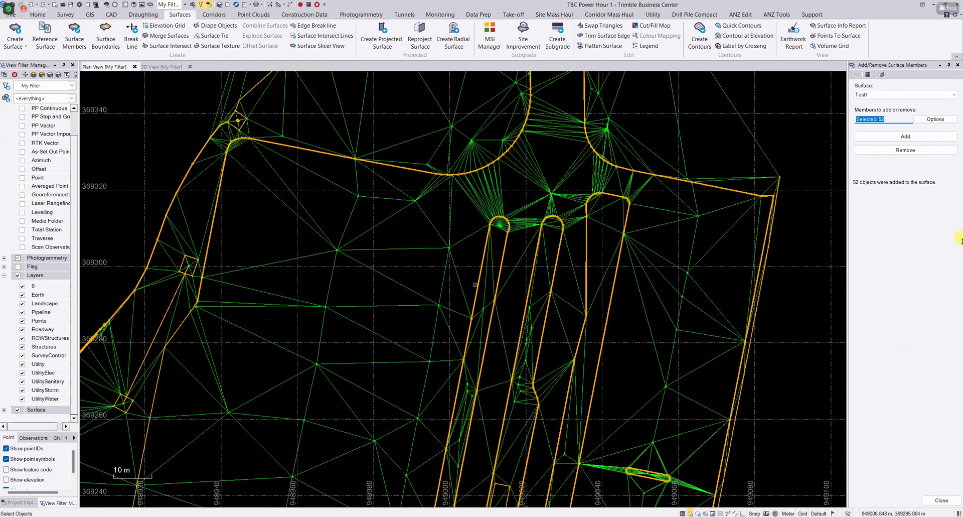
scroll(475, 285, down, 1)
middle_drag(421, 249, 429, 240)
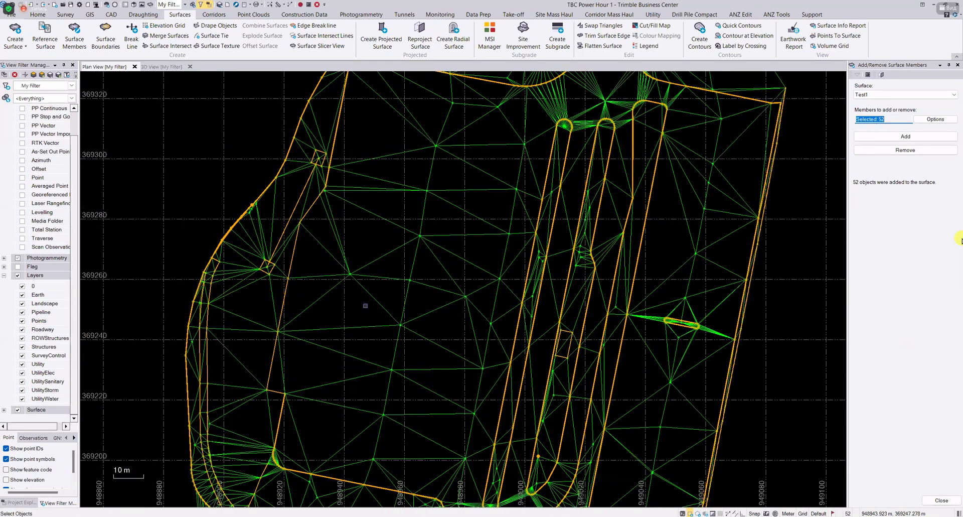
middle_drag(427, 294, 428, 182)
middle_drag(294, 504, 336, 347)
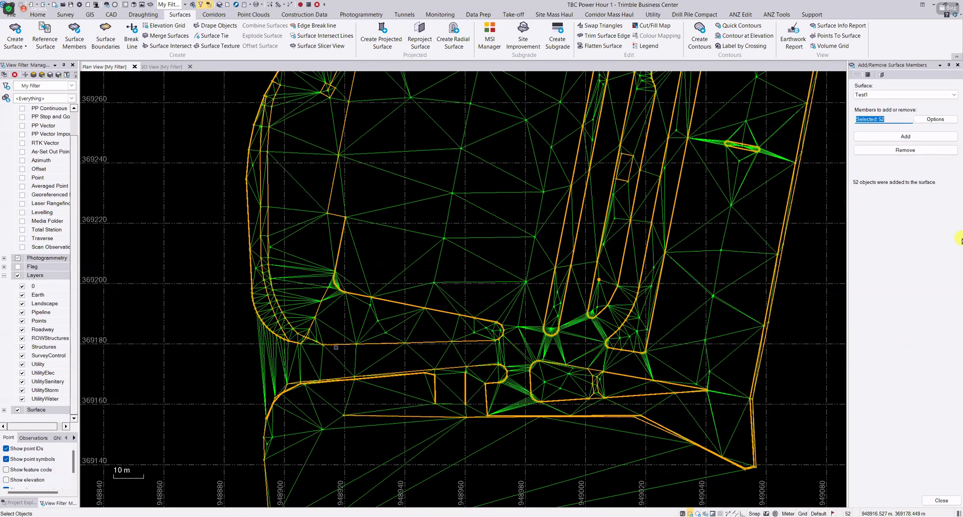
scroll(456, 223, down, 3)
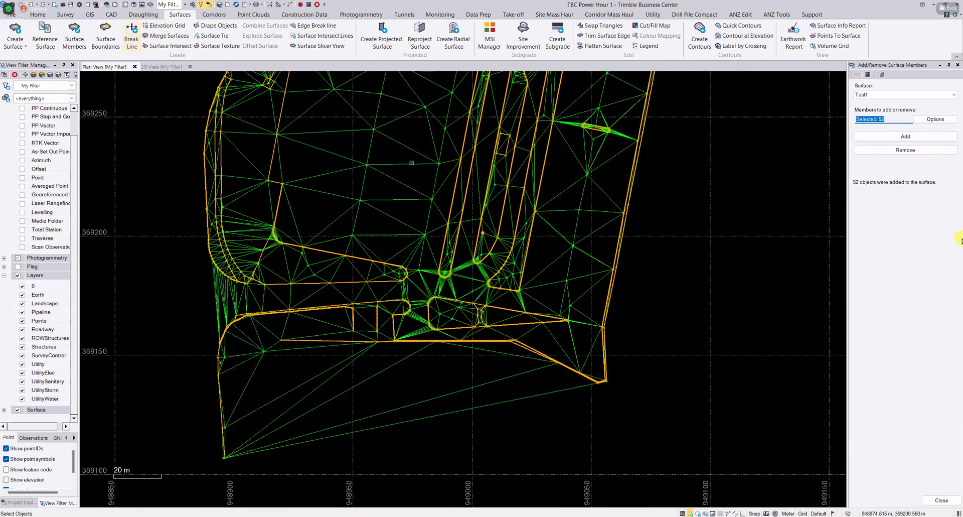
middle_drag(440, 237, 370, 351)
middle_drag(486, 273, 476, 281)
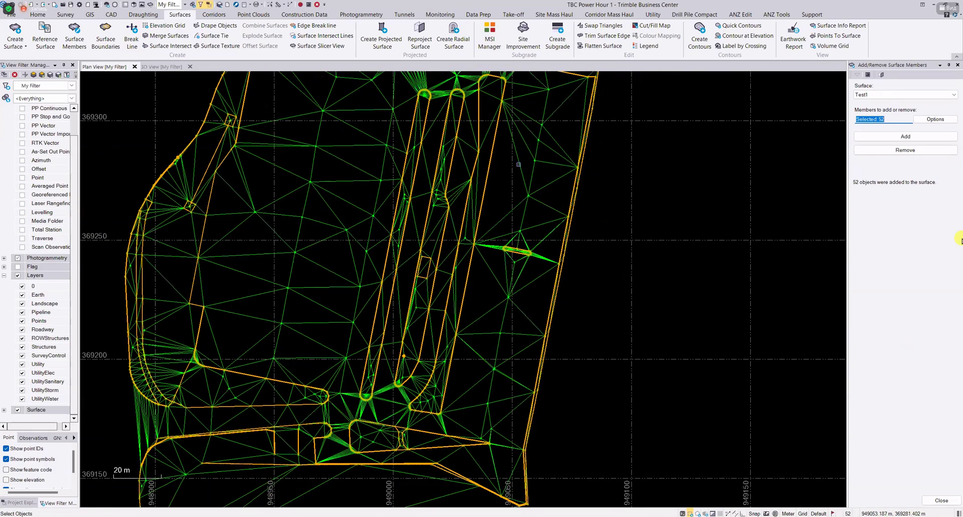
mouse_move(505, 236)
middle_down()
mouse_move(500, 316)
mouse_move(534, 309)
mouse_move(523, 238)
middle_up()
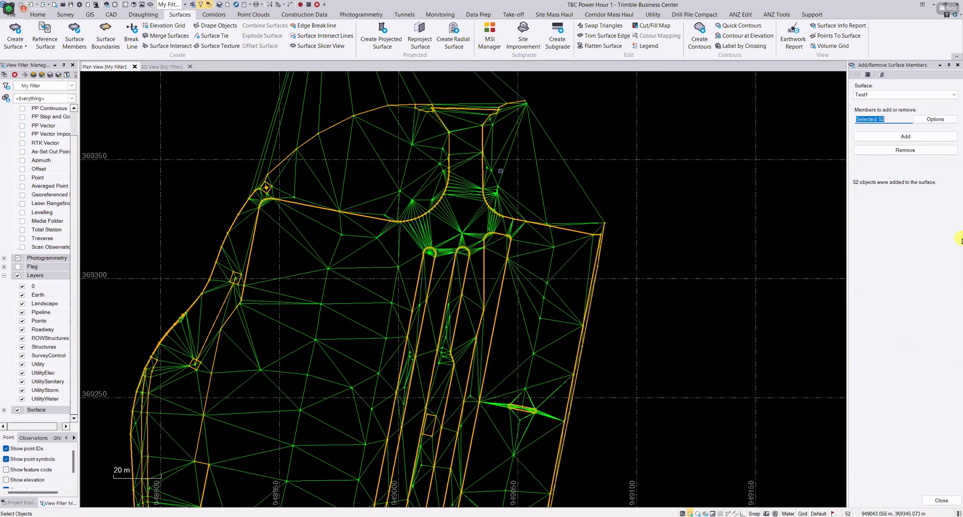
mouse_move(501, 171)
middle_down()
mouse_move(515, 244)
mouse_move(452, 302)
mouse_move(488, 180)
middle_up()
scroll(515, 244, down, 1)
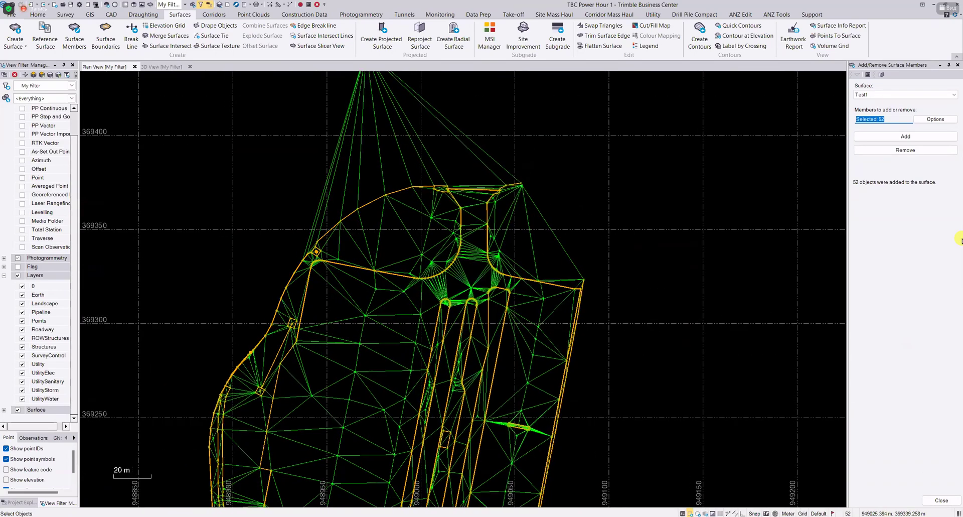
Inspect the Test1 surface along the kerb islands in the 3D view and close the surface members command.
click(152, 67)
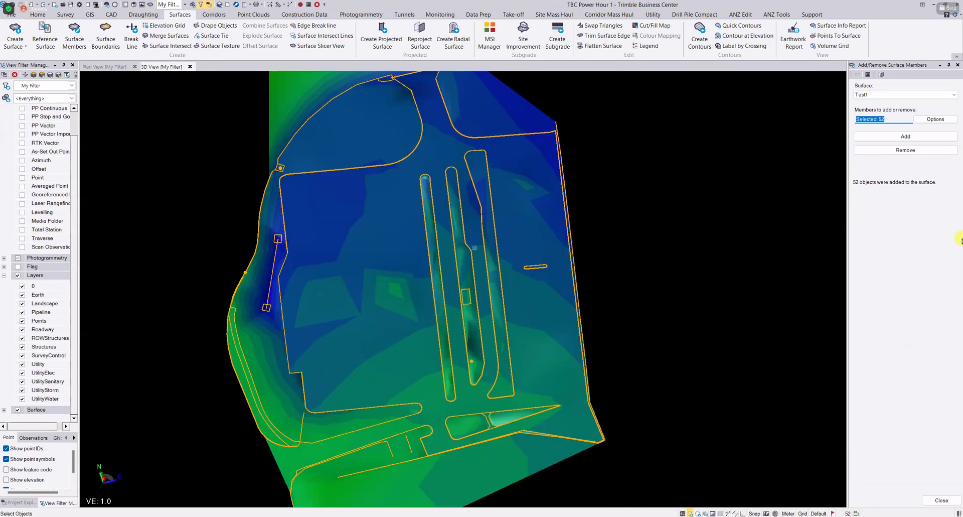
mouse_move(486, 242)
right_down()
mouse_move(519, 204)
mouse_move(492, 255)
right_up()
scroll(493, 255, up, 2)
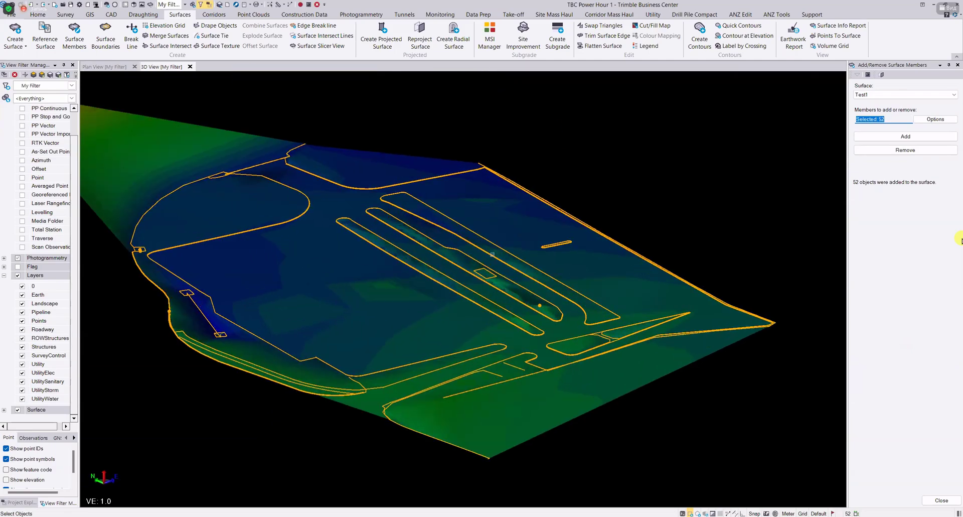
scroll(492, 254, up, 5)
right_drag(453, 282, 346, 256)
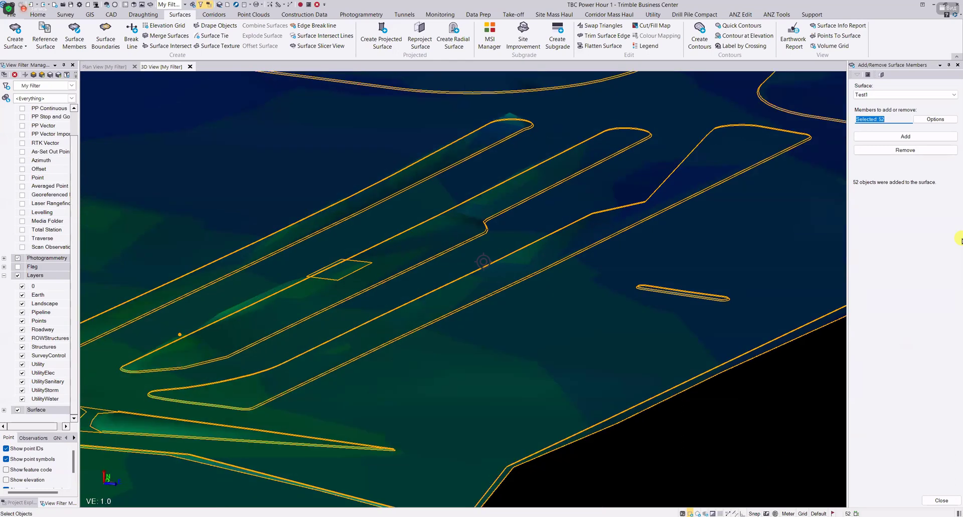
right_drag(961, 240, 961, 239)
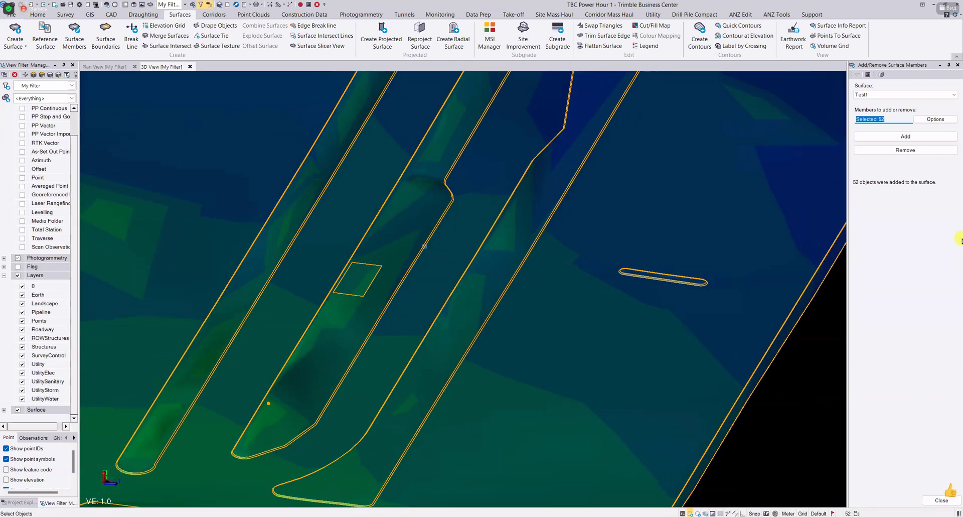
scroll(424, 246, down, 5)
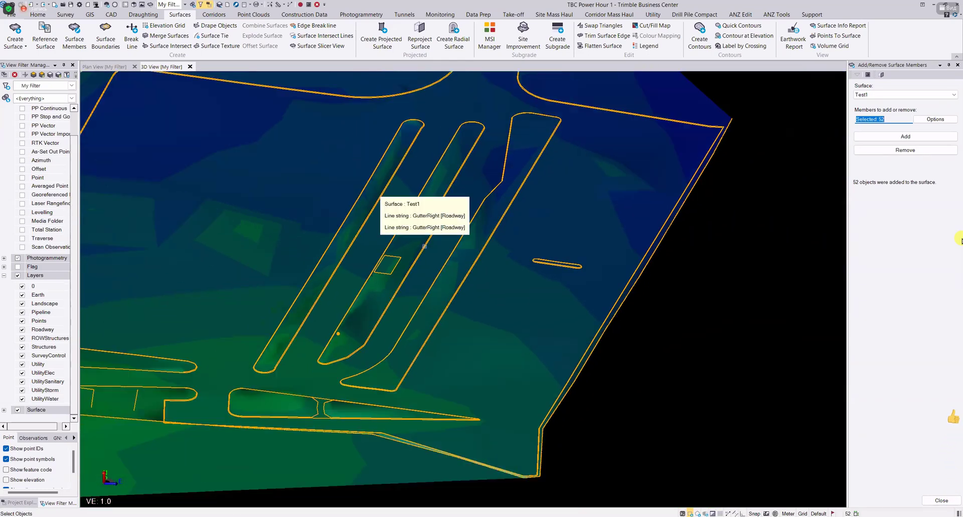
scroll(424, 246, down, 4)
middle_drag(434, 273, 529, 304)
right_drag(473, 256, 497, 286)
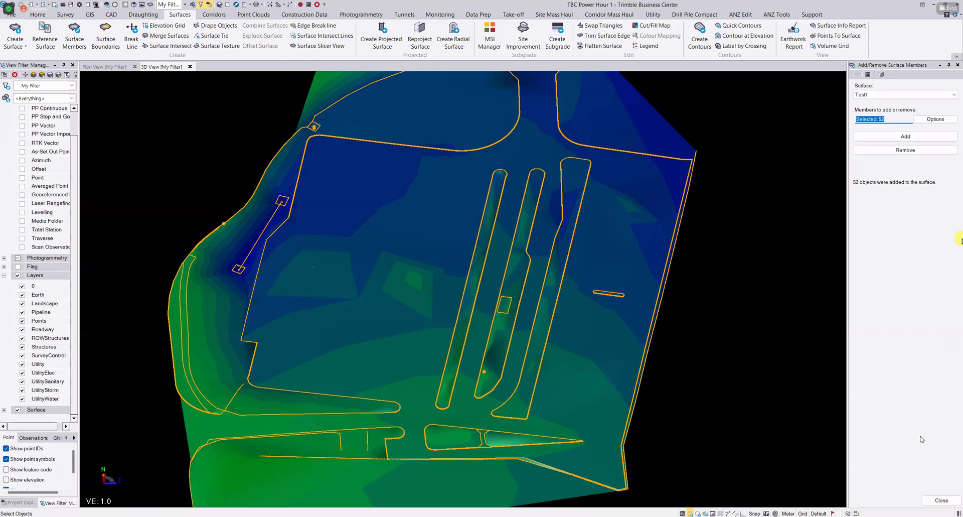
click(938, 501)
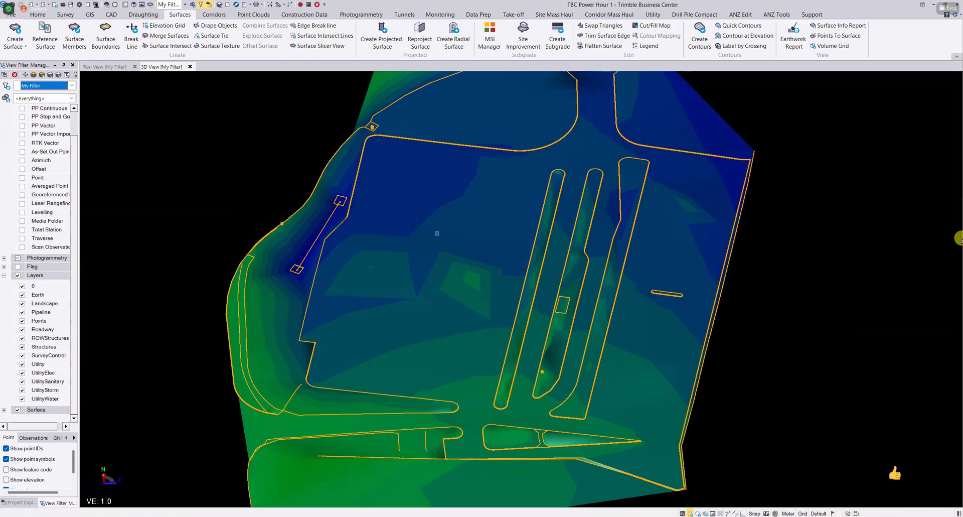
Start Swap Triangles for Test1 in the plan view and swap triangle edges in the open area west of the long islands.
click(108, 67)
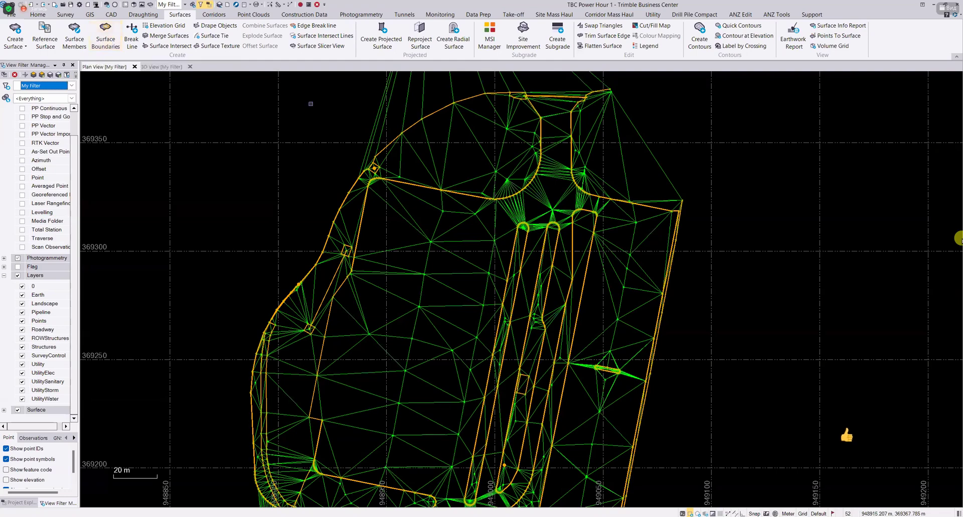
click(603, 25)
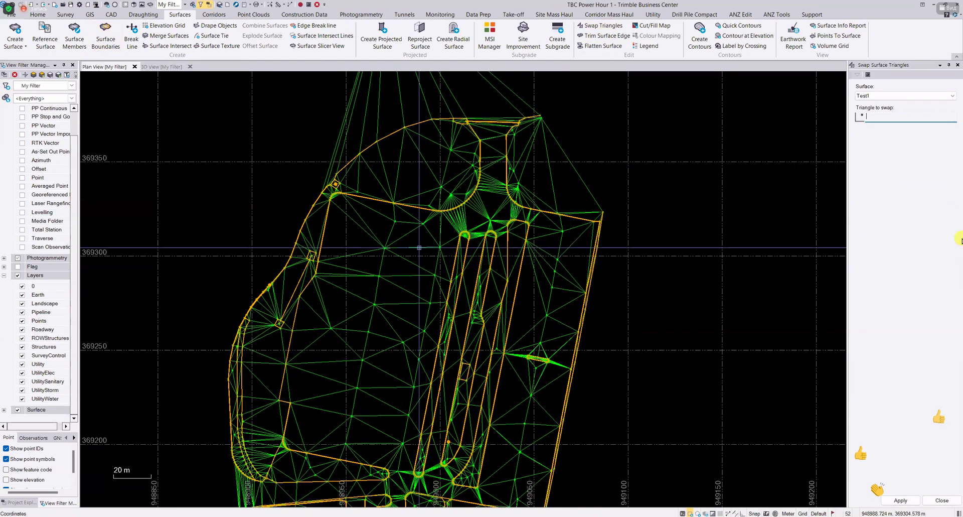
scroll(418, 256, up, 4)
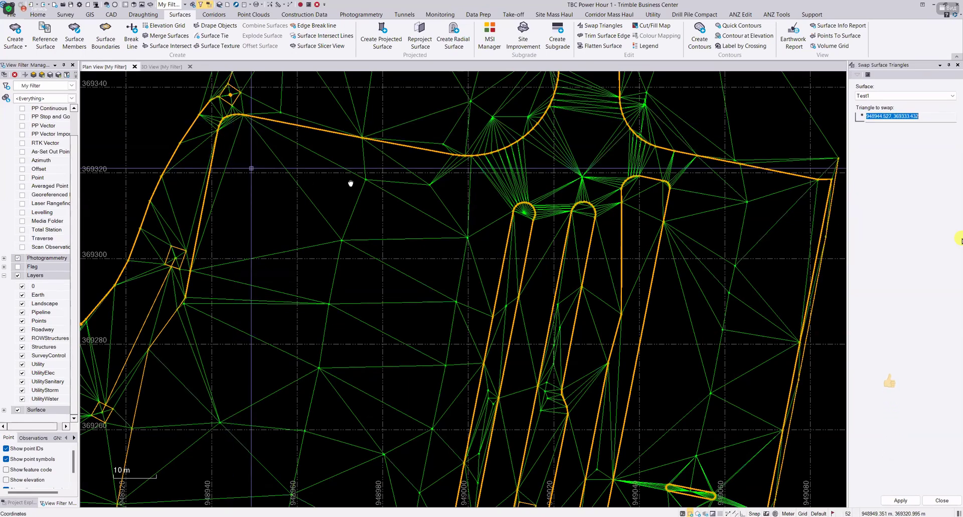
scroll(390, 258, up, 3)
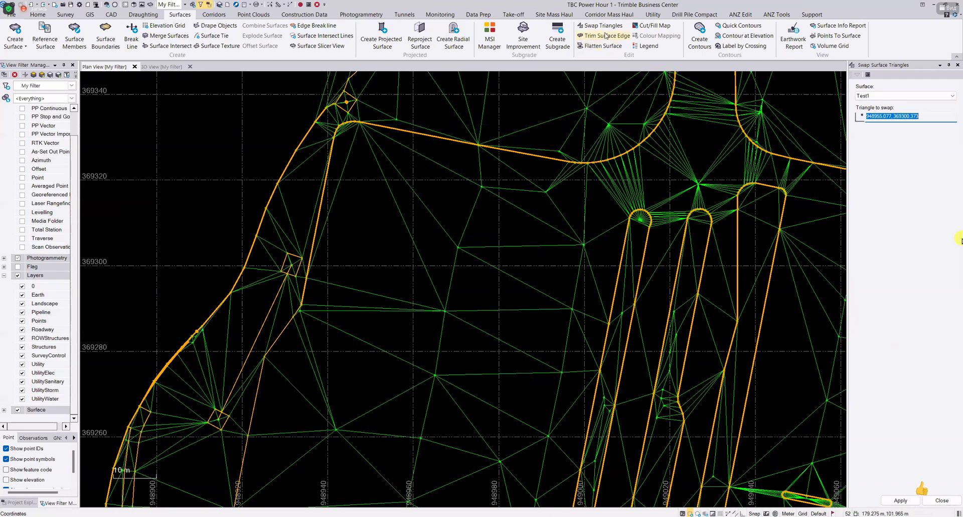
Trim the long triangles off Test1's southern edge with a trim line from outside the surface to a point just inside it.
scroll(445, 250, down, 5)
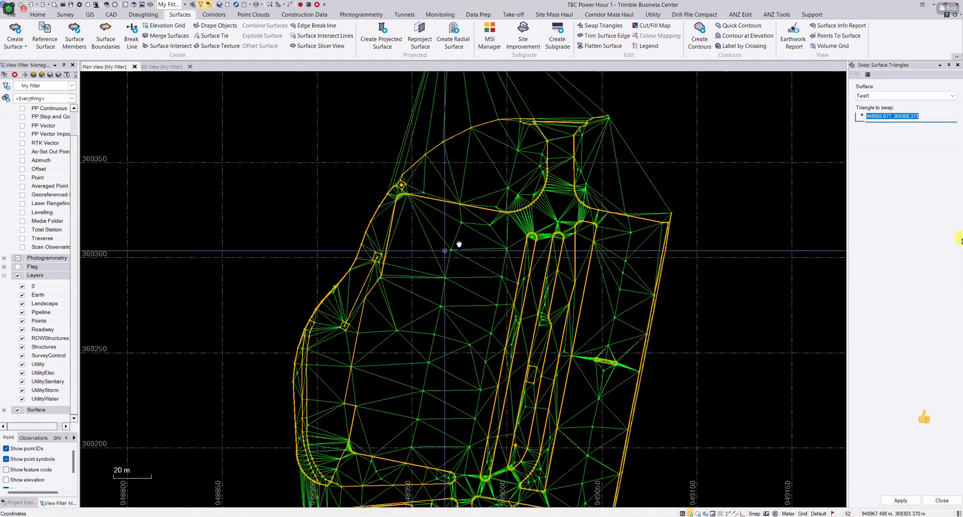
middle_drag(468, 183, 437, 98)
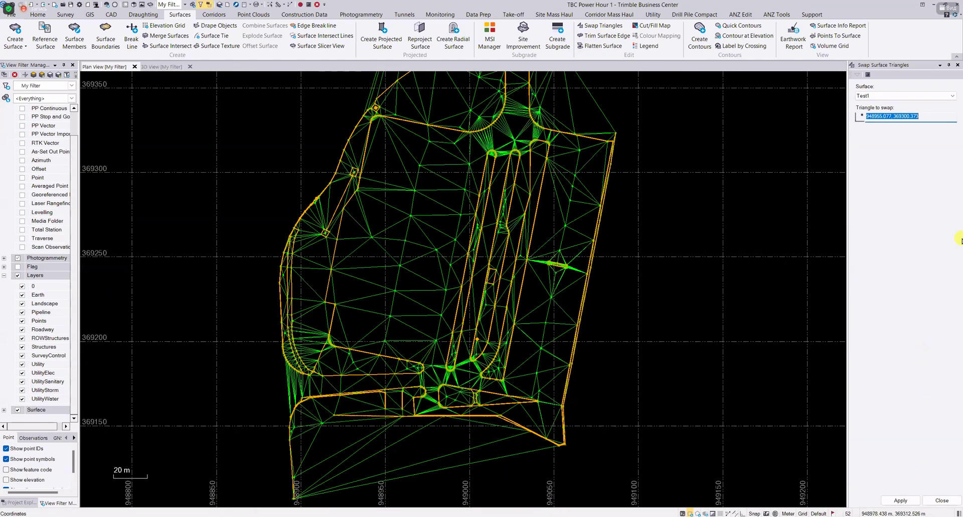
click(606, 36)
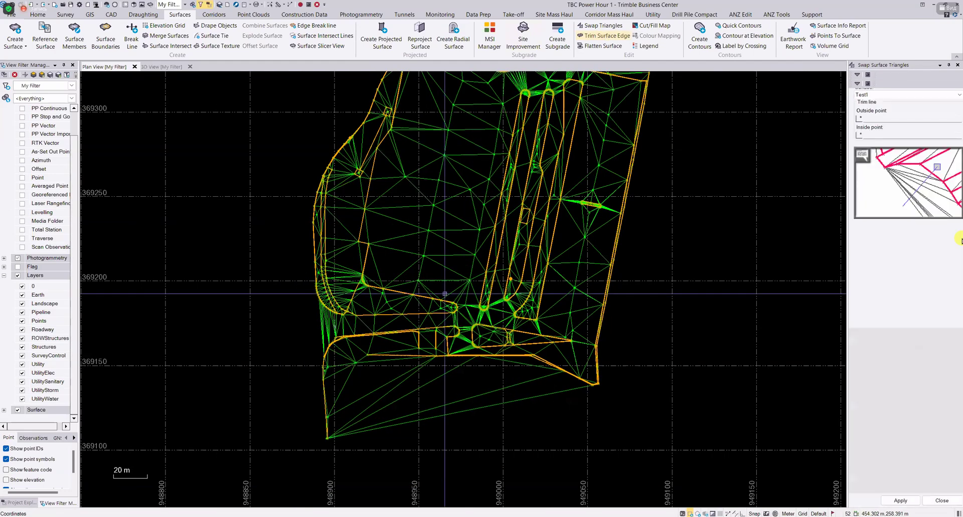
click(478, 421)
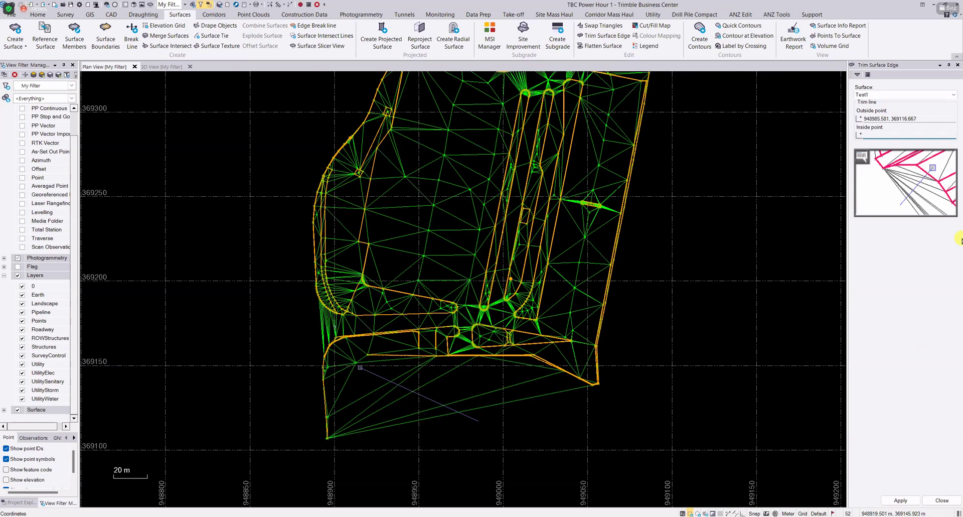
click(356, 365)
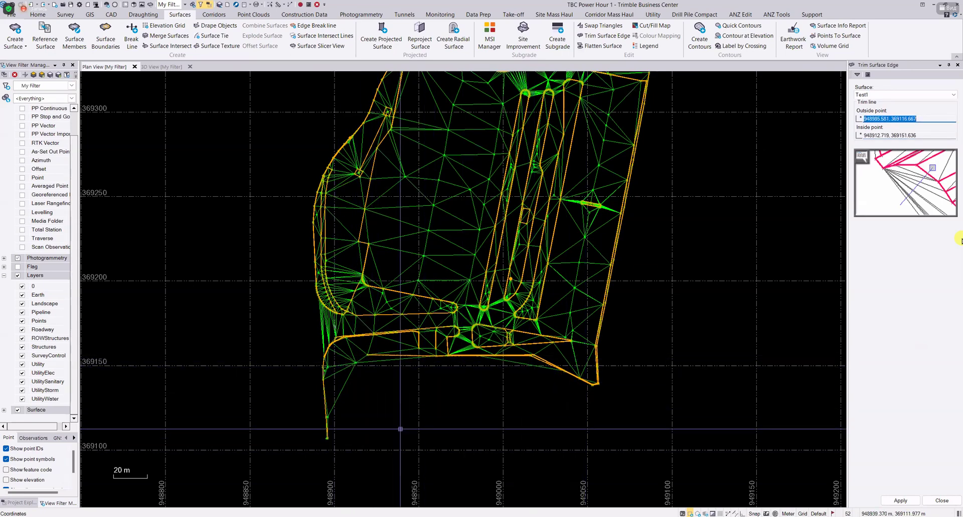
middle_drag(660, 285, 639, 300)
middle_drag(661, 236, 604, 383)
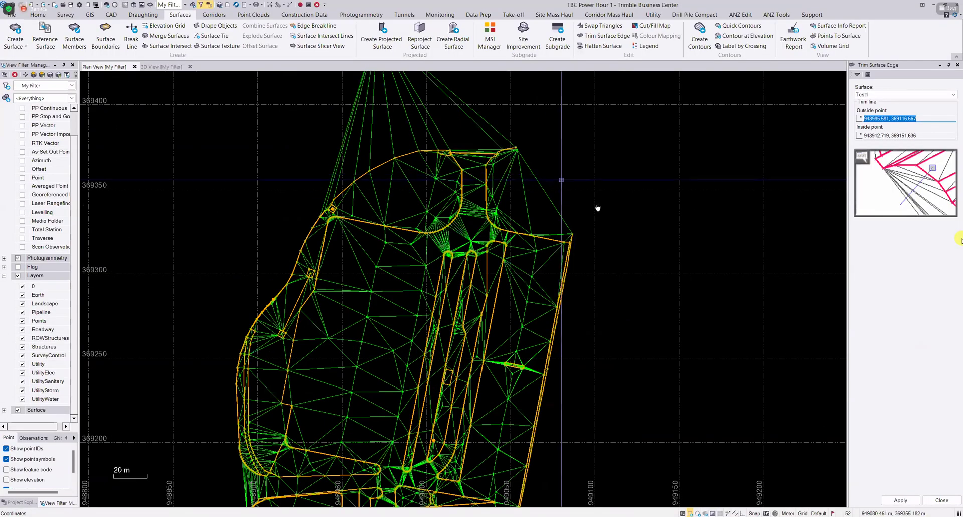
middle_drag(561, 180, 604, 209)
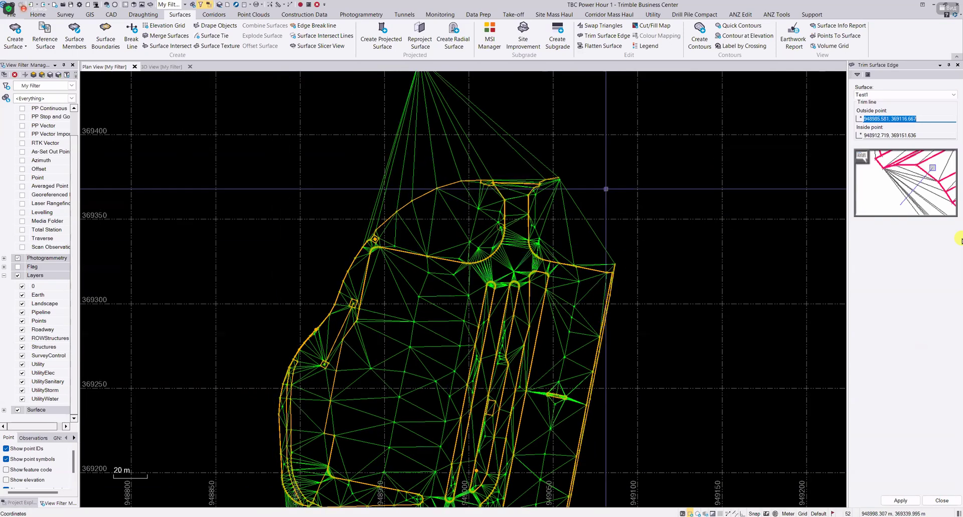
click(603, 25)
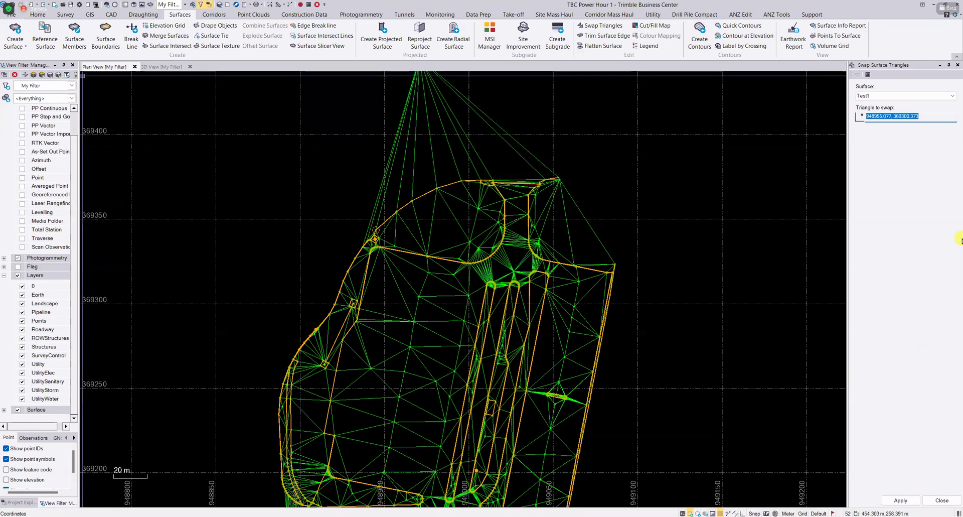
scroll(654, 167, down, 3)
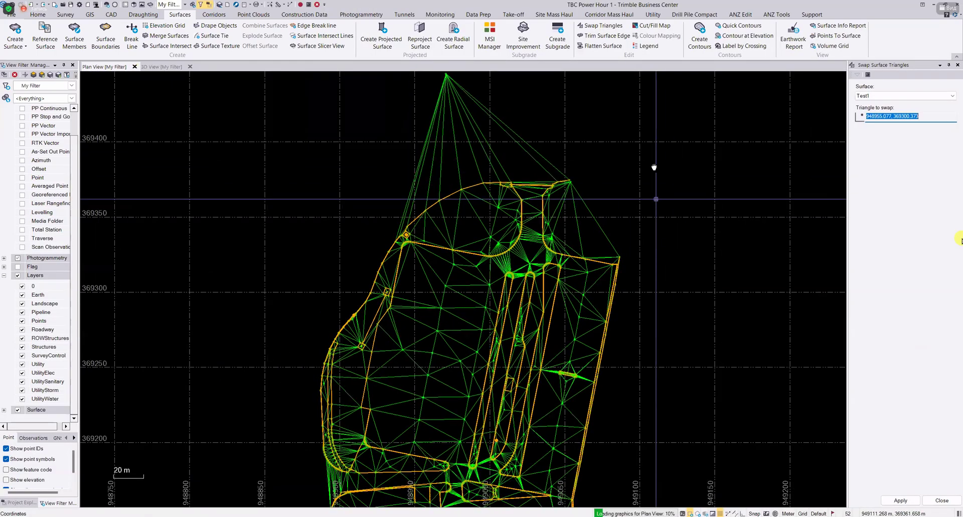
middle_drag(650, 171, 639, 196)
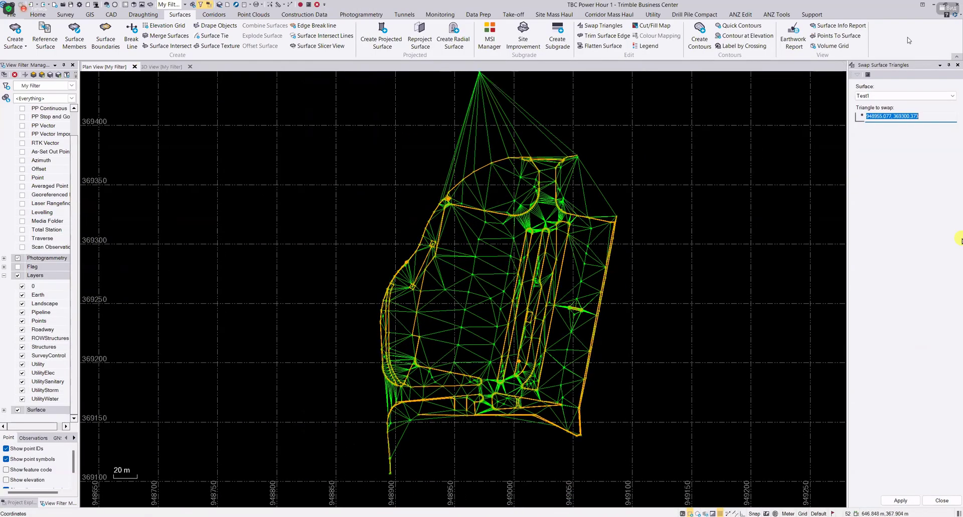
key(Escape)
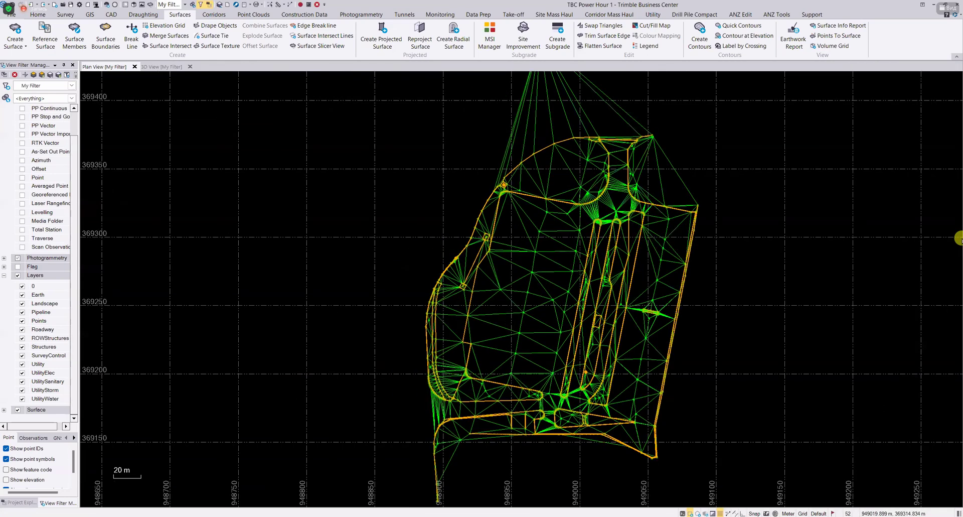
Set up new contours for surface Test1, named Contours, with a 1.000 m interval and an index contour frequency of 5.
click(700, 35)
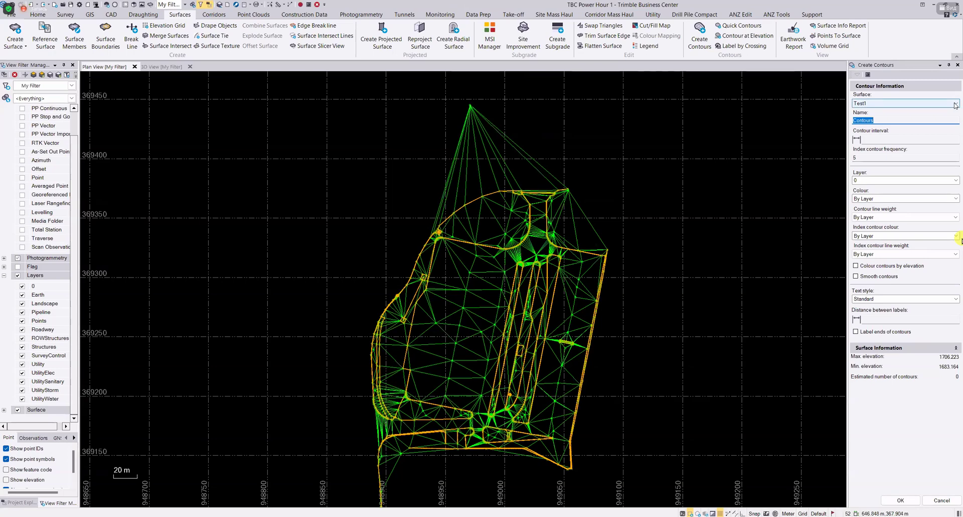
click(956, 104)
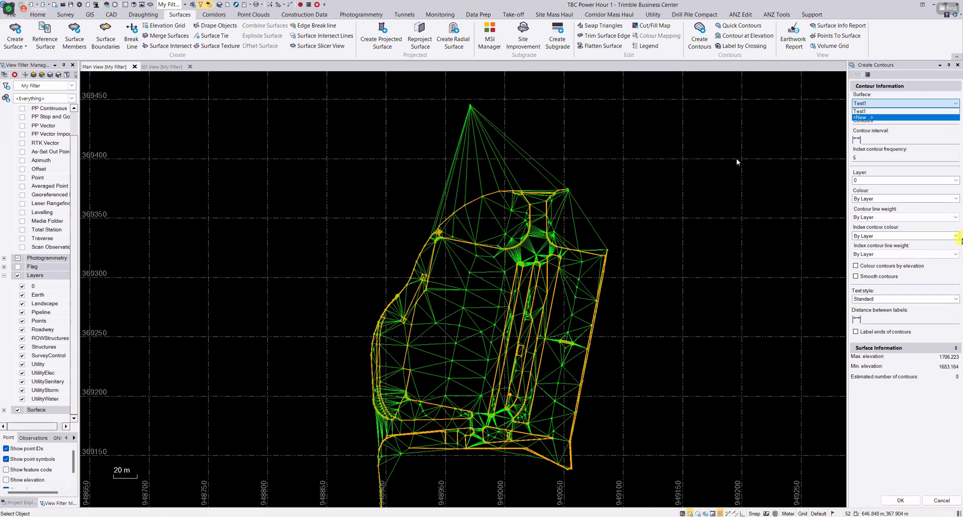
click(915, 115)
click(911, 123)
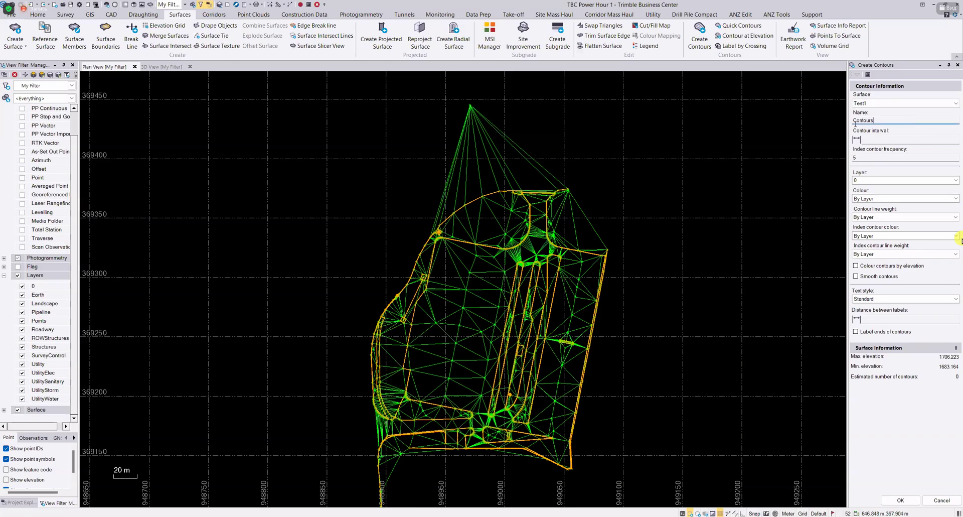
click(875, 138)
key(Tab)
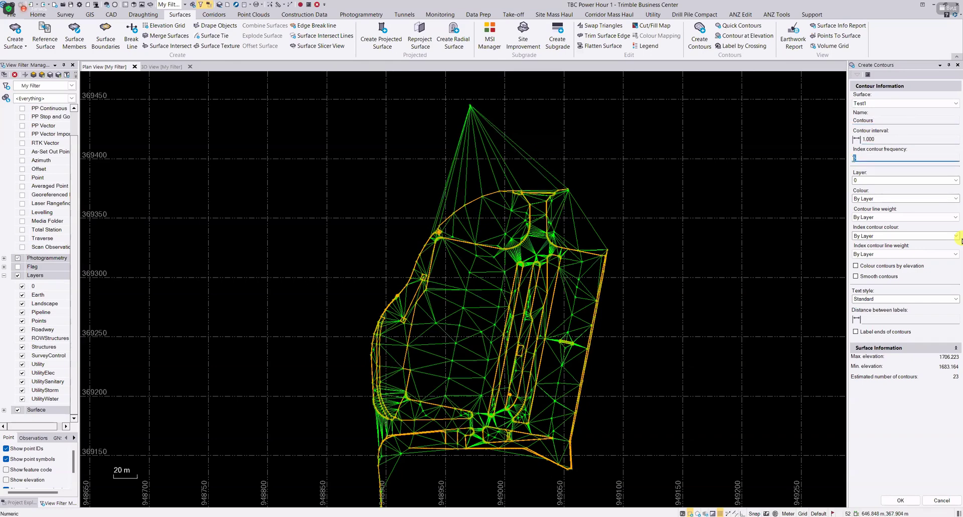
key(Tab)
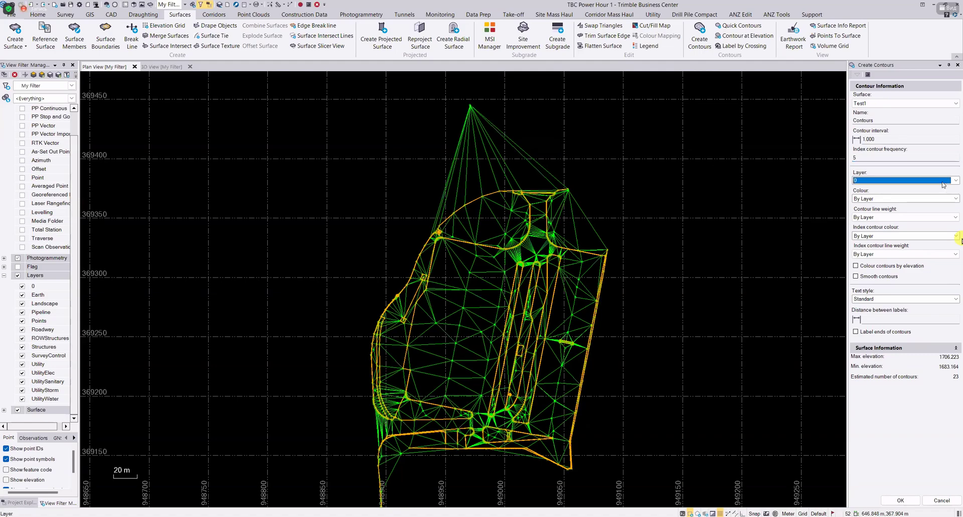
Create a new white layer named Contours for the contour lines and close the layer manager.
click(944, 181)
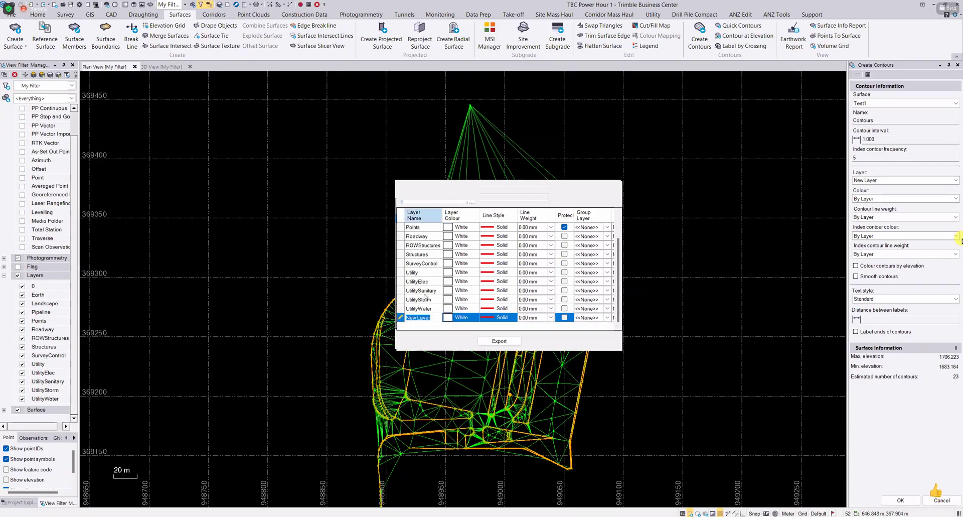
text(Contours)
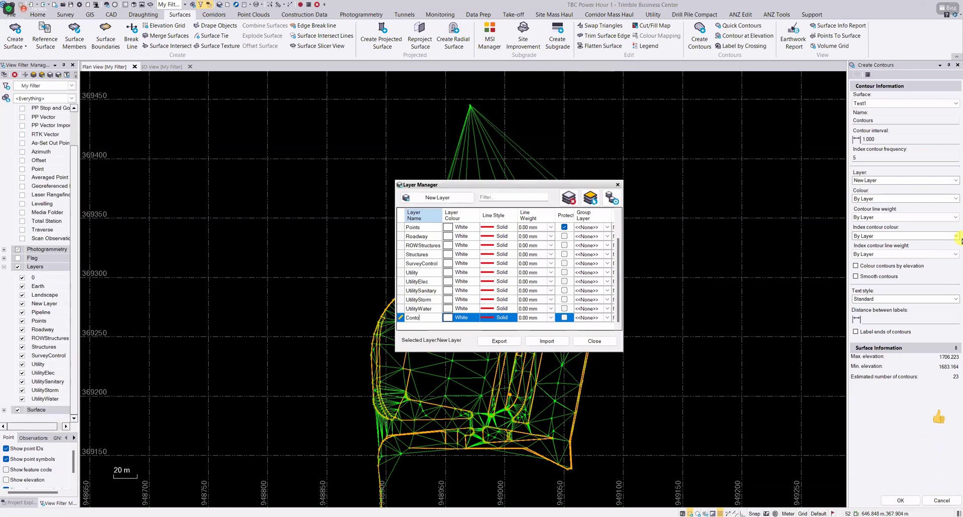
click(447, 319)
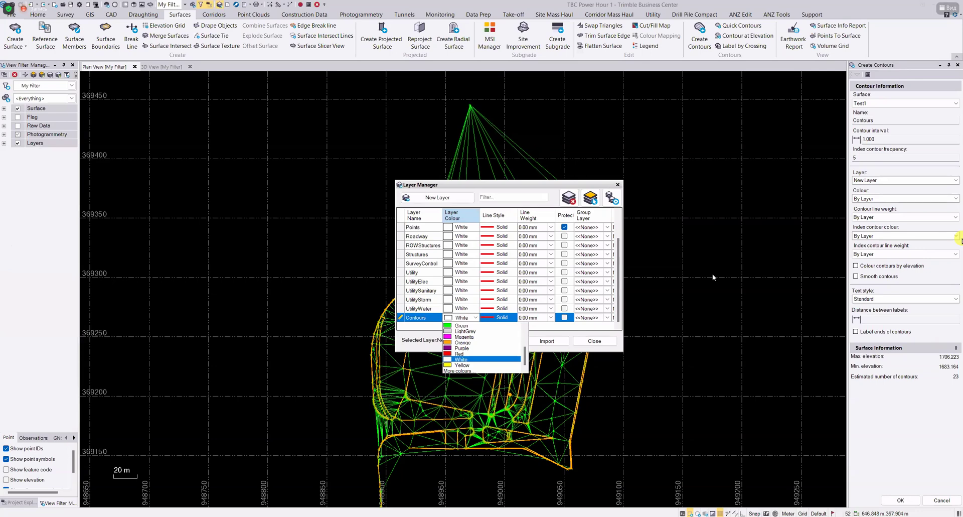
click(469, 360)
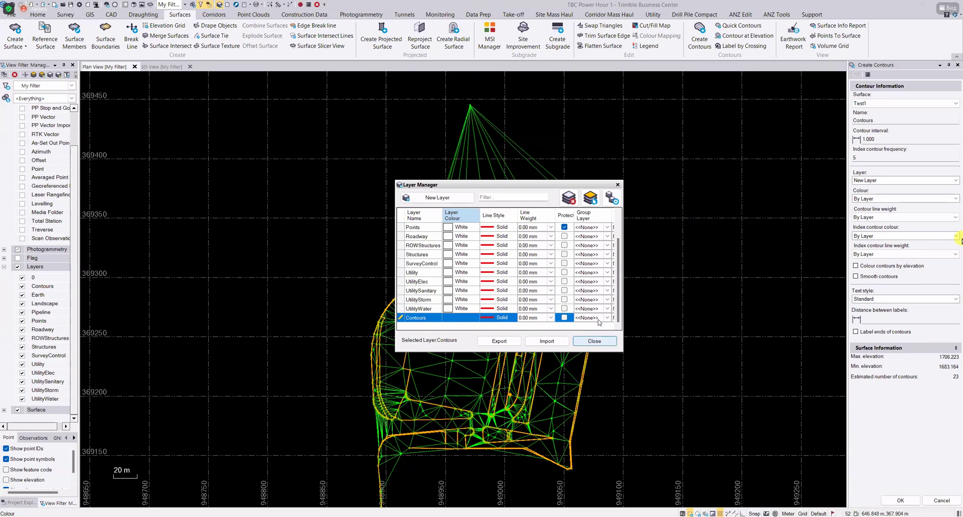
click(595, 341)
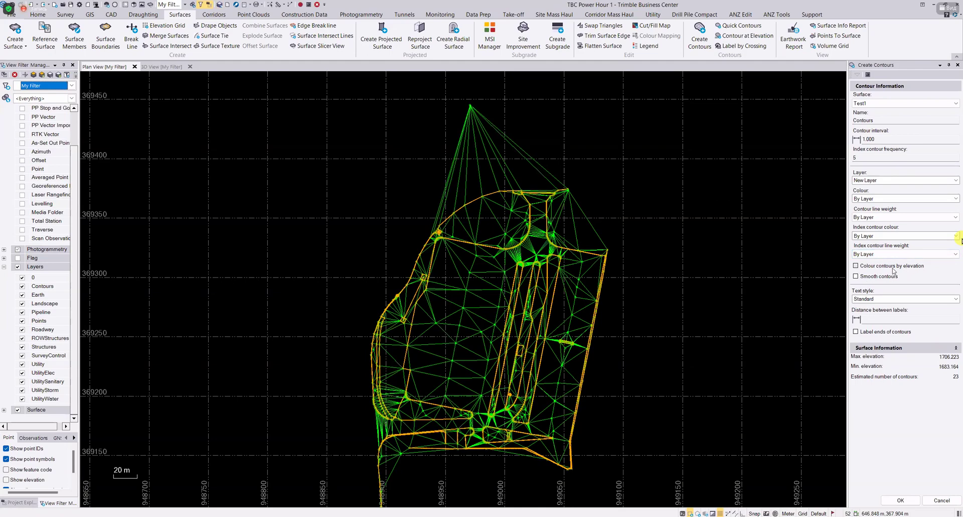
Enable colouring by elevation and smoothing for the contours, keeping the Standard text style.
click(856, 266)
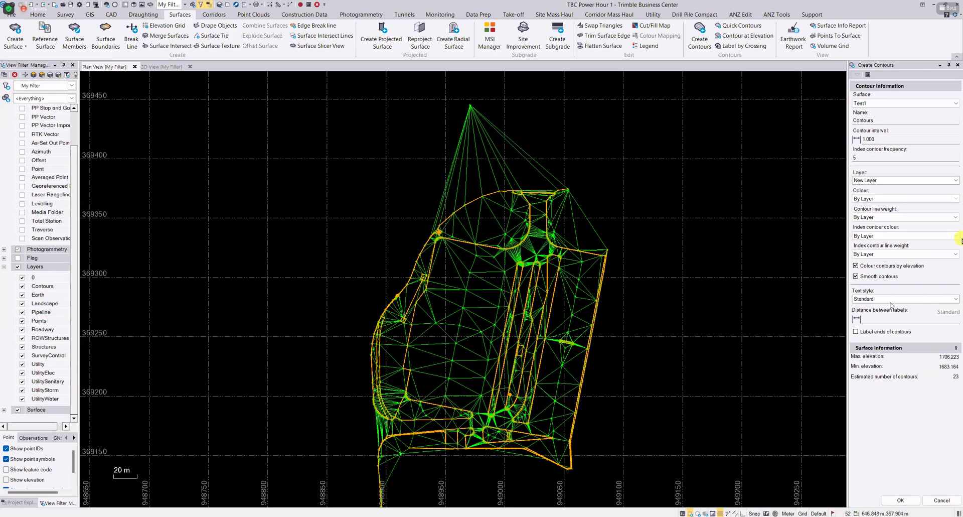
click(956, 299)
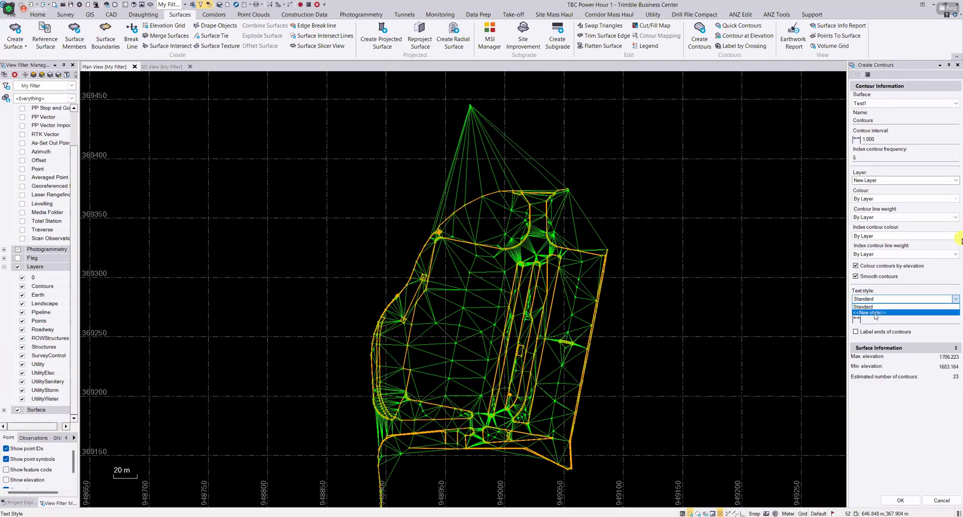
click(786, 323)
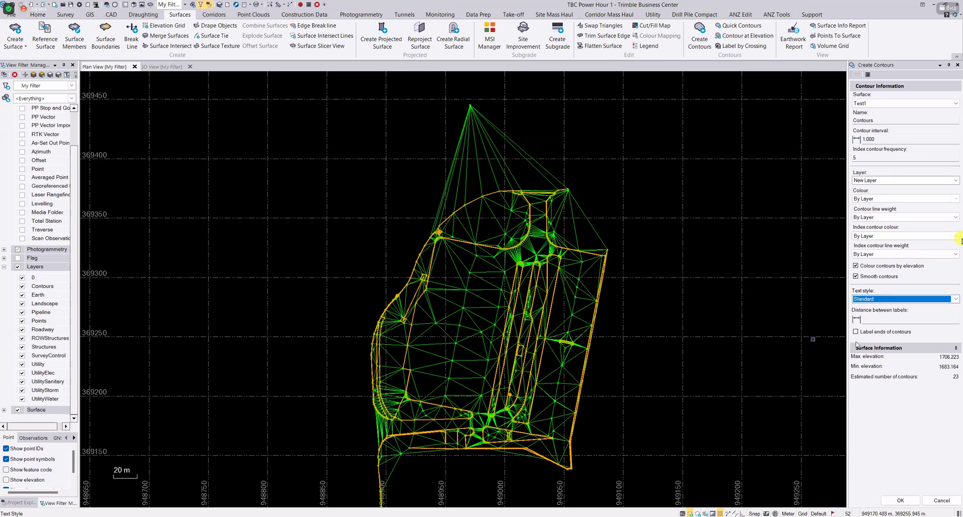
Set the distance between contour labels to 50 m, label the contour ends and create the contours.
click(879, 320)
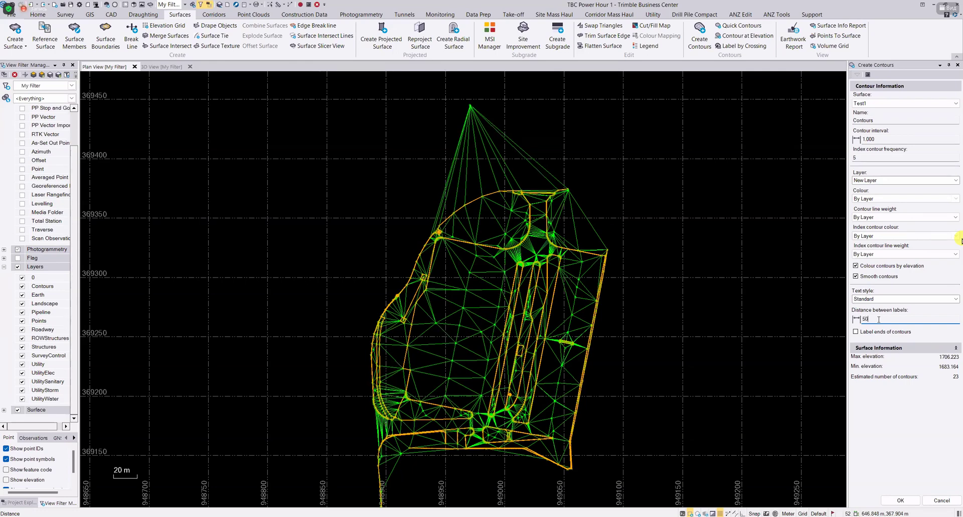
key(Tab)
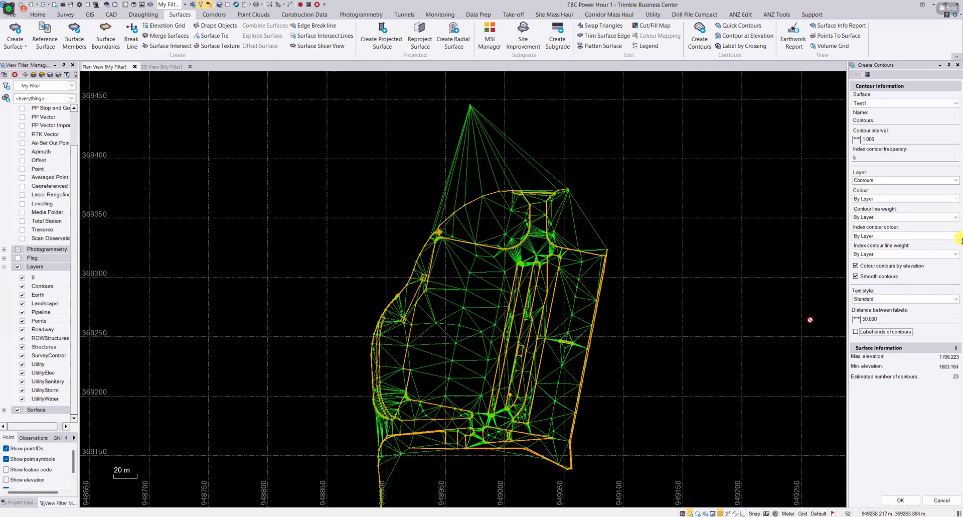
click(856, 332)
click(901, 500)
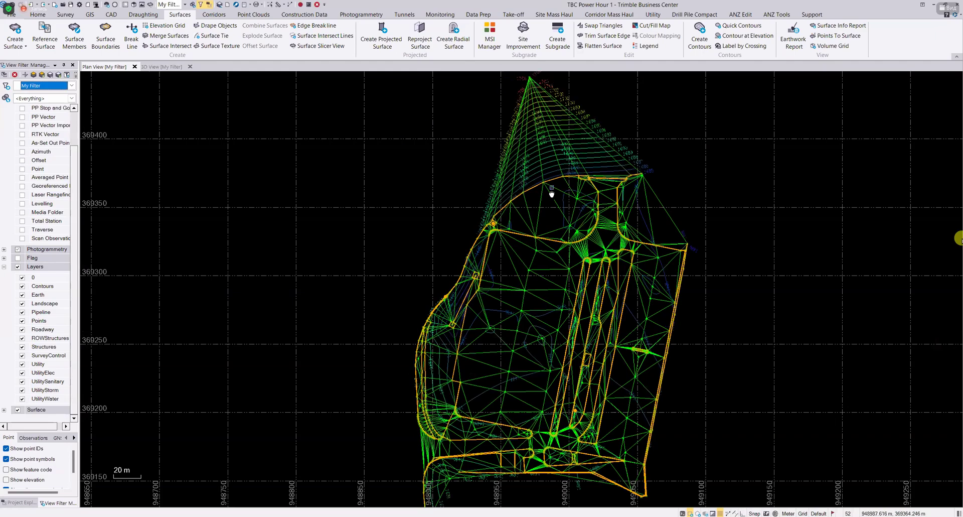
middle_drag(552, 193, 552, 285)
scroll(526, 212, up, 3)
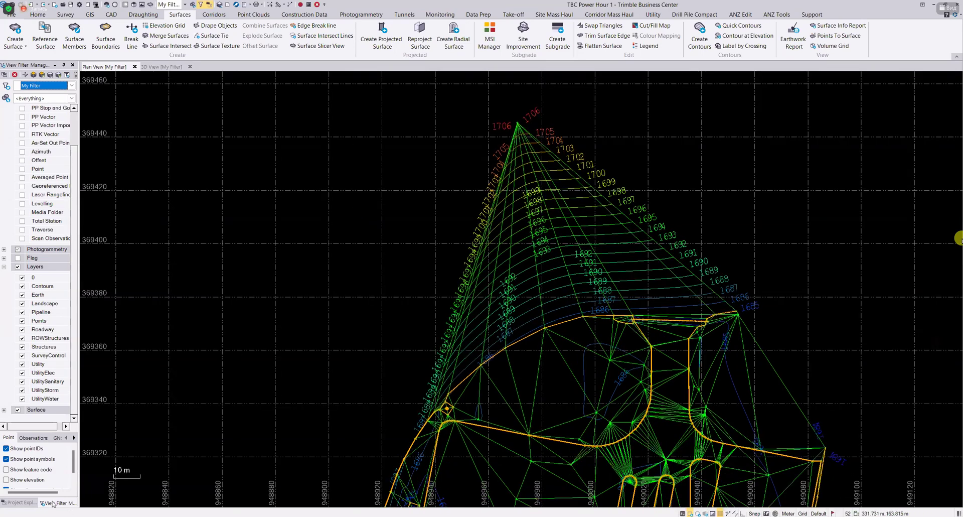
click(12, 502)
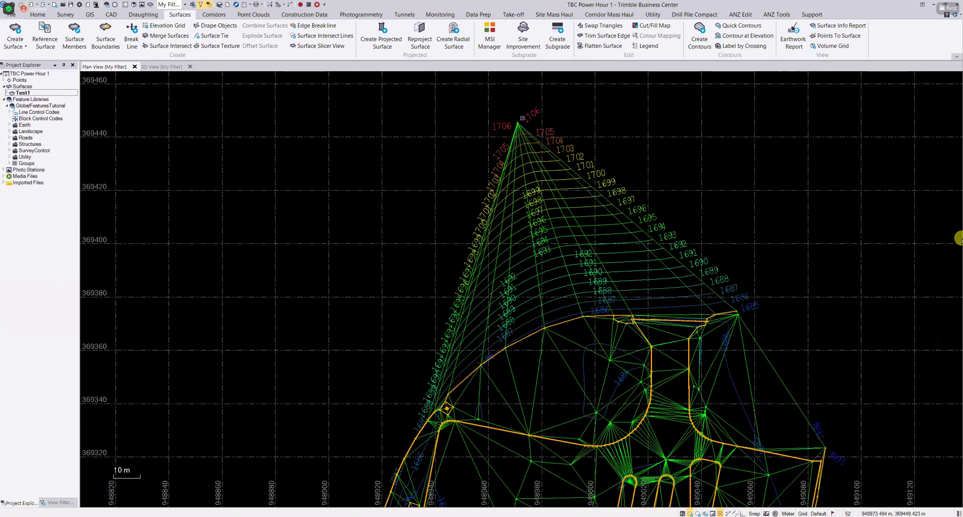
click(519, 127)
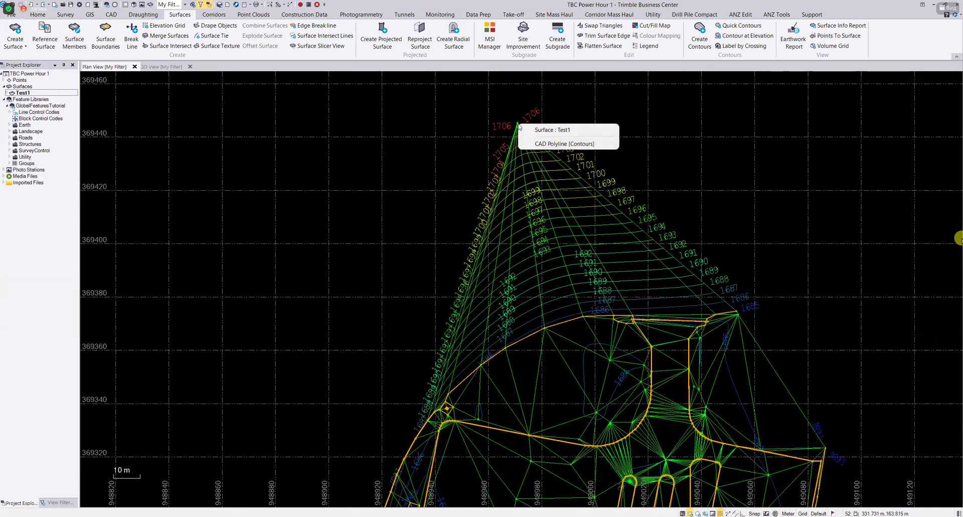
click(413, 149)
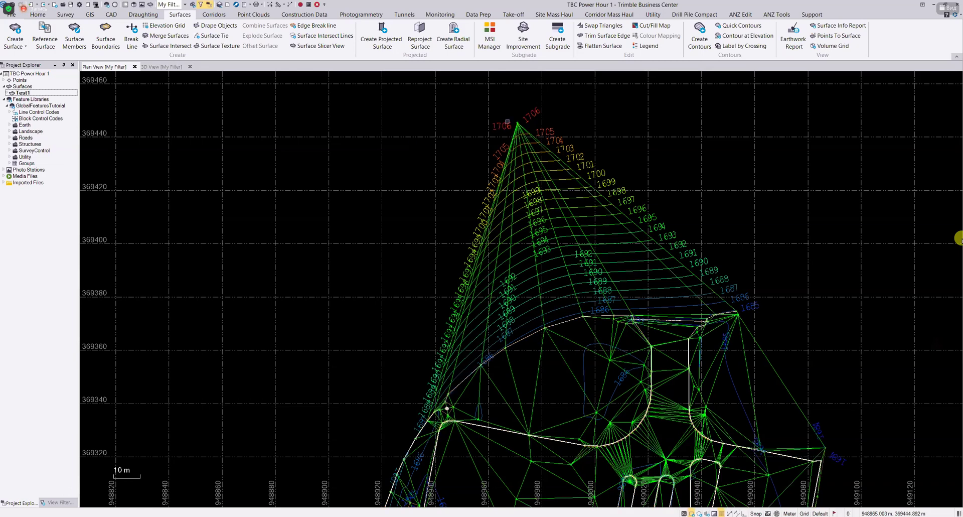
Show the survey points in My Filter and open the properties of point 928 at the contour peak north of the site.
click(56, 502)
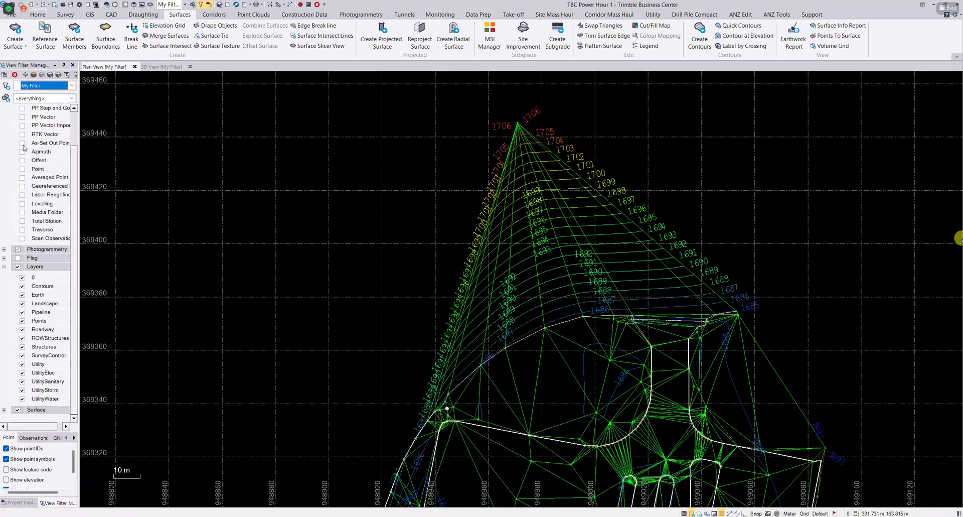
scroll(61, 191, up, 1)
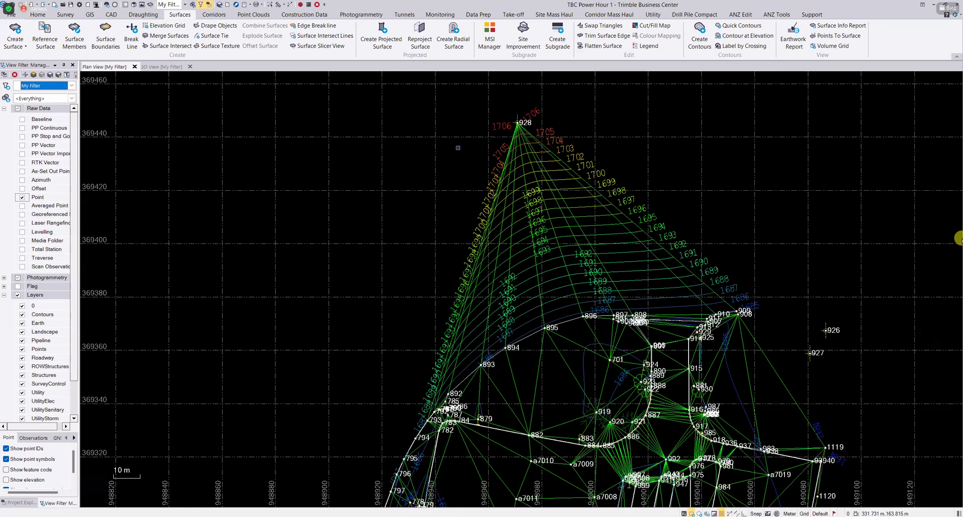
click(519, 122)
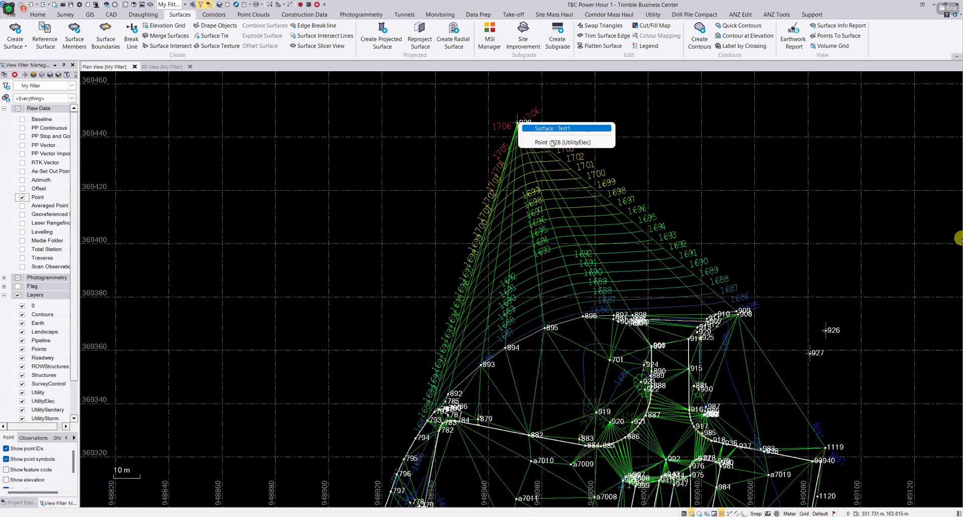
click(552, 142)
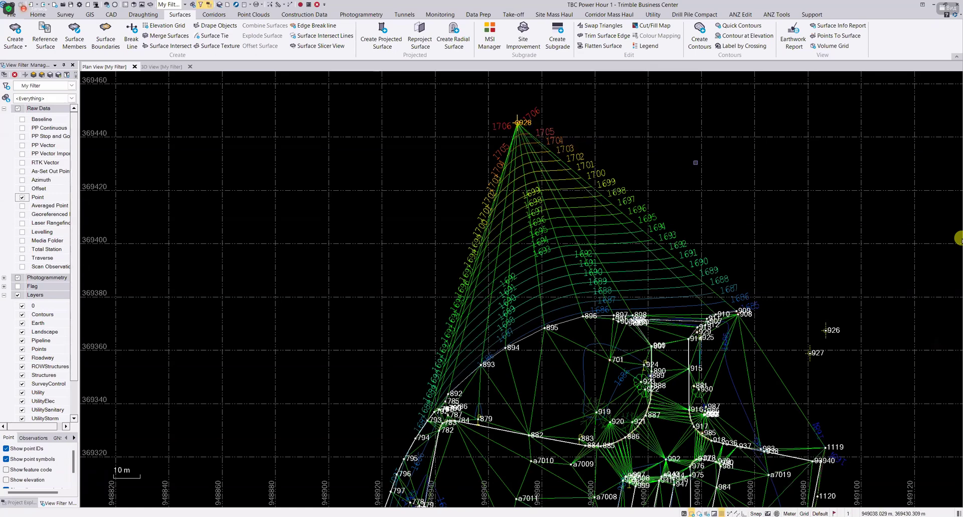
right_click(514, 122)
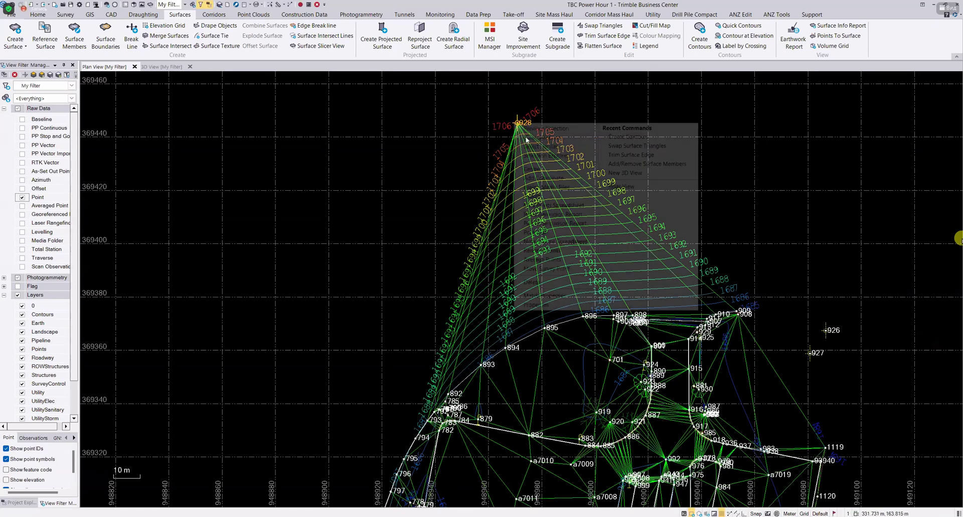
click(565, 305)
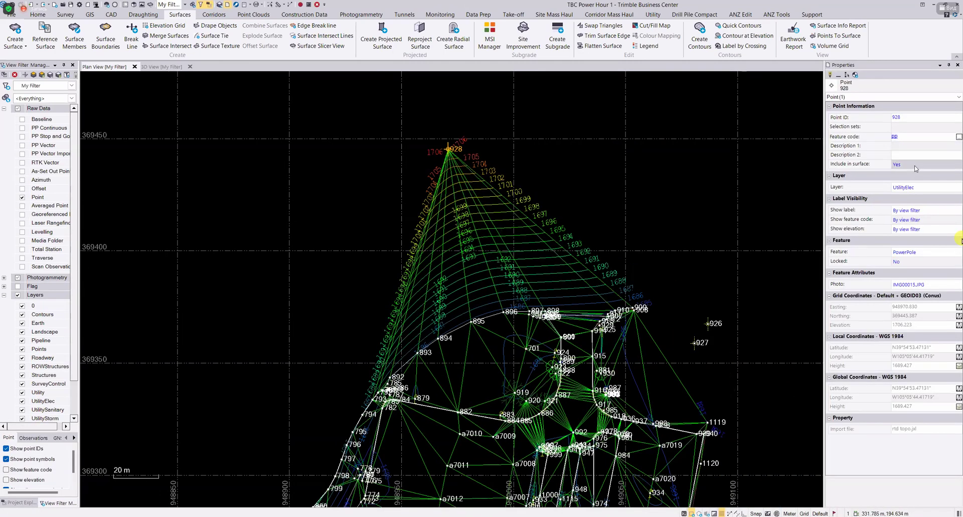
Exclude point 928 from the surface by setting Include in surface to No, and clear the selection.
click(916, 168)
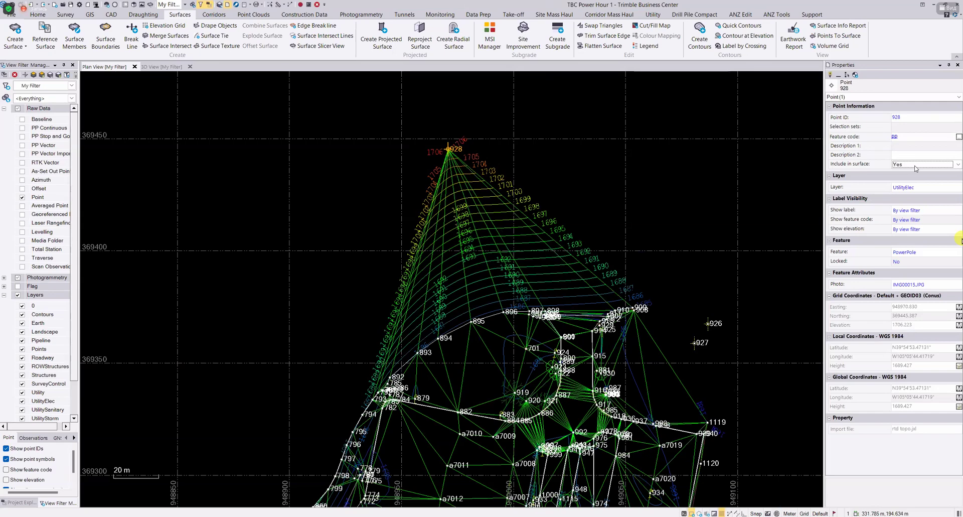
click(916, 167)
key(Return)
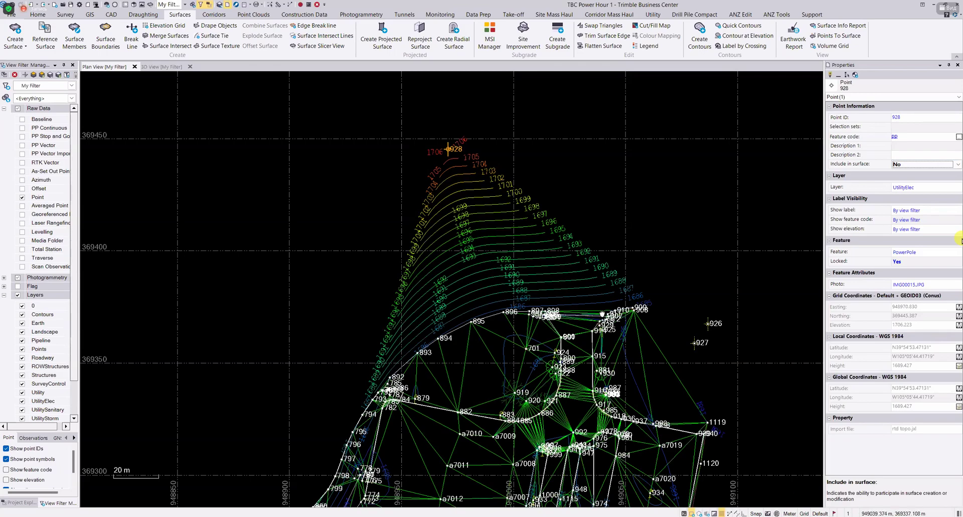
scroll(507, 212, down, 3)
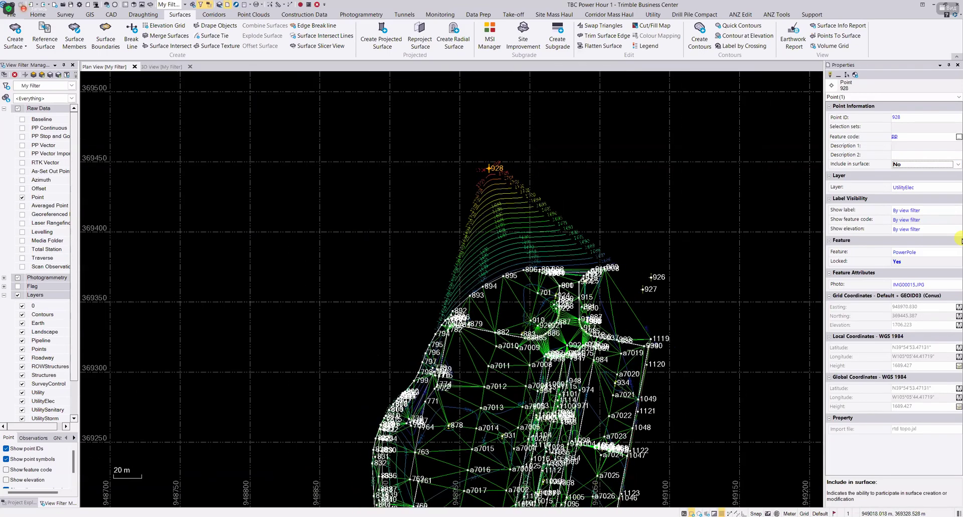
click(430, 198)
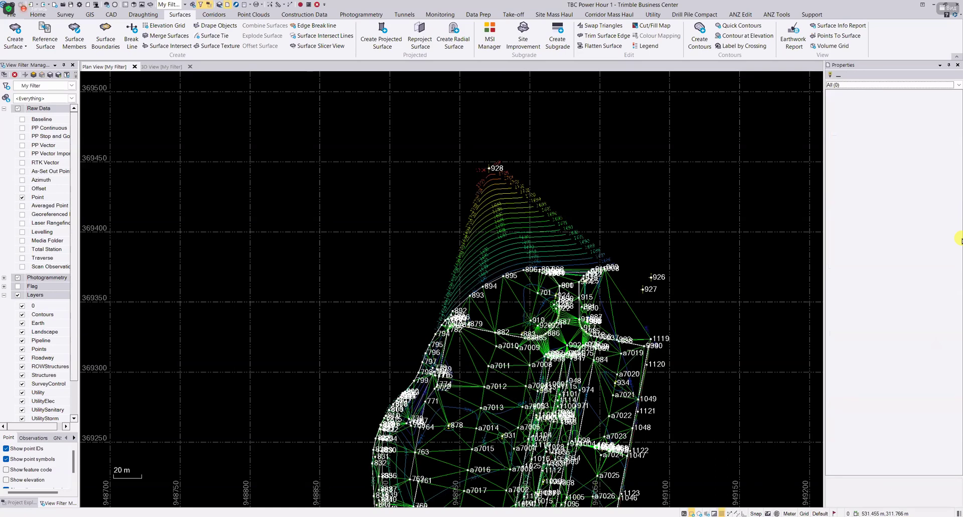
Examine the contours in the plan view around points 878 and 931 for further unwanted local high points.
key(ctrl+Tab)
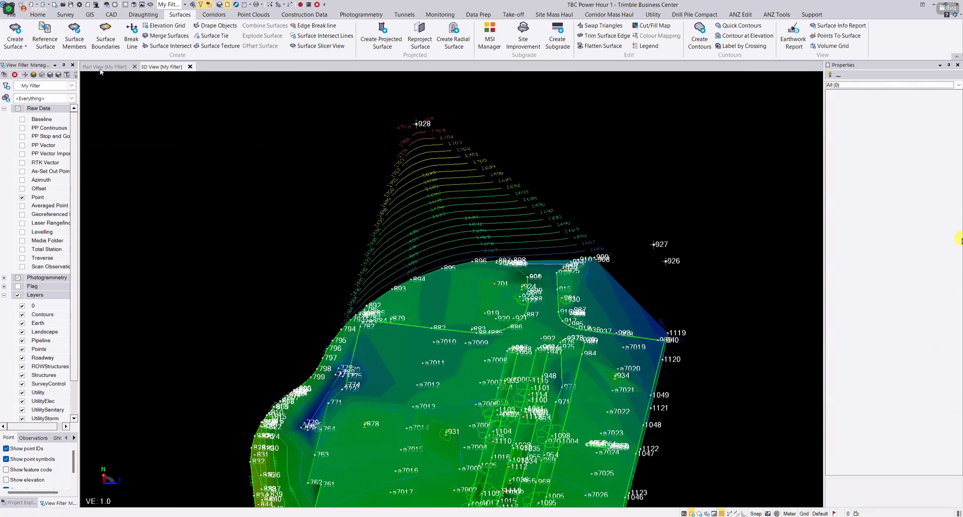
click(100, 71)
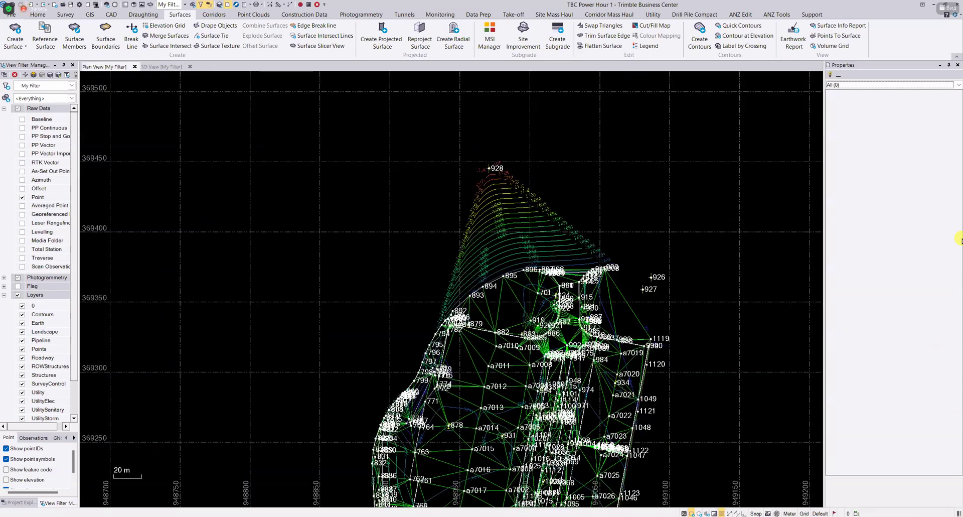
middle_drag(520, 362, 567, 301)
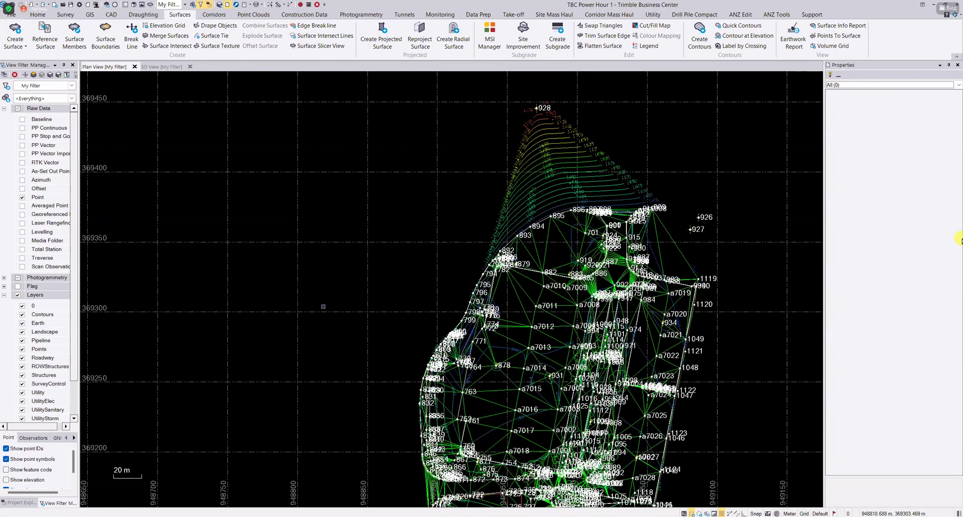
middle_drag(484, 317, 478, 236)
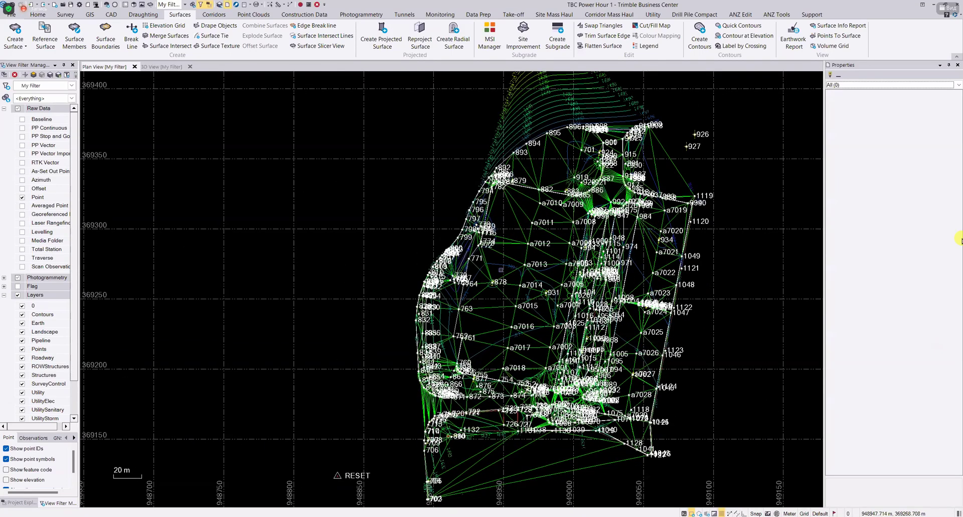
scroll(551, 183, up, 2)
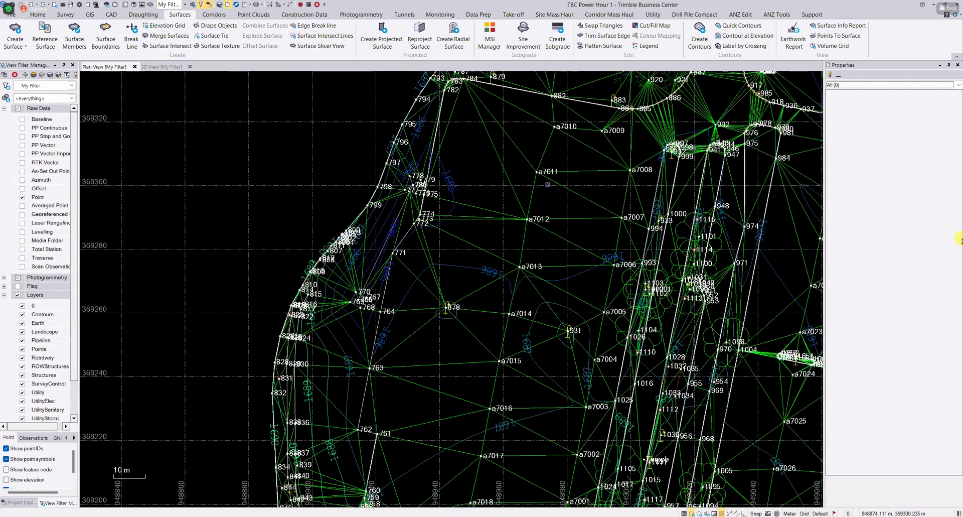
middle_drag(442, 267, 445, 219)
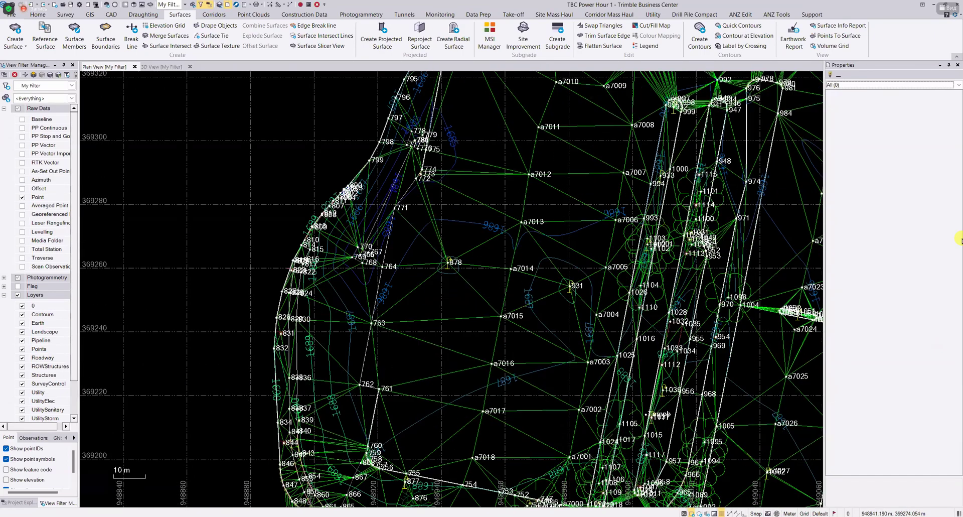
scroll(445, 220, down, 2)
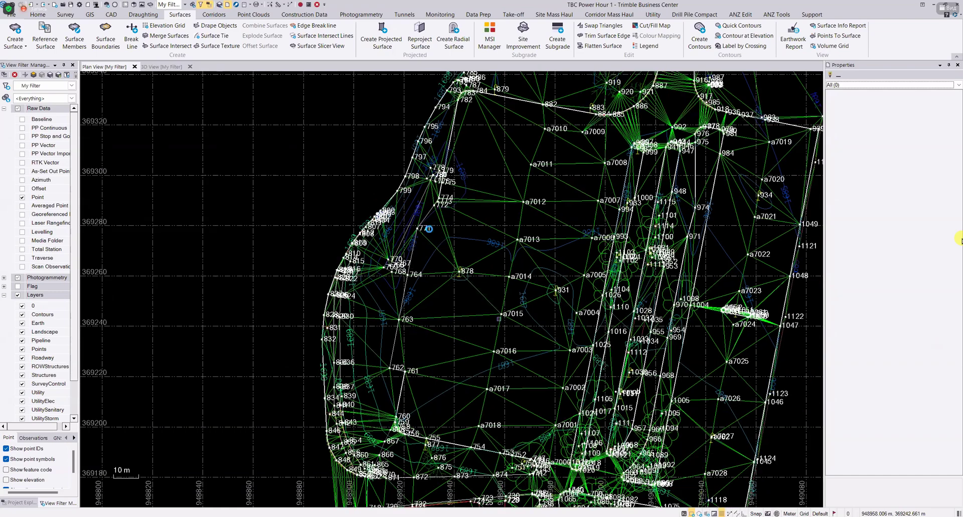
scroll(427, 256, up, 3)
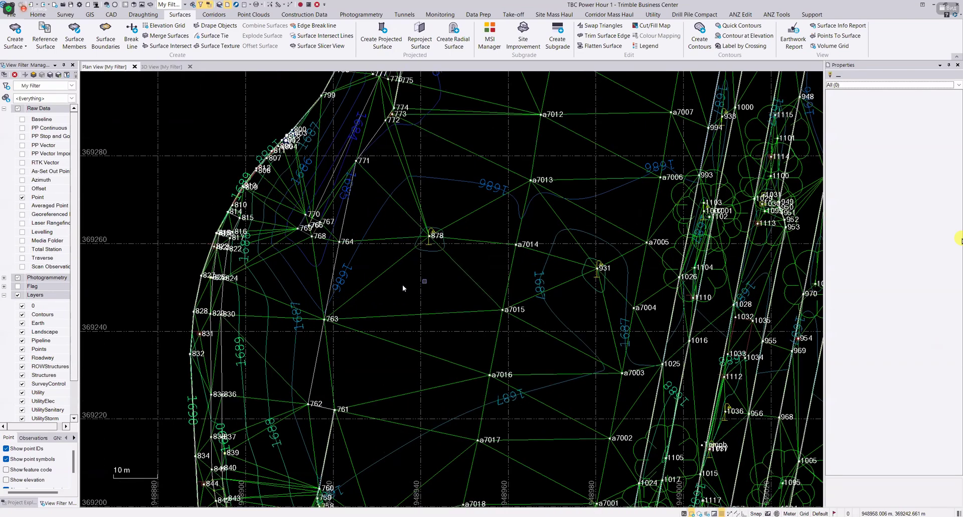
right_click(425, 282)
click(382, 301)
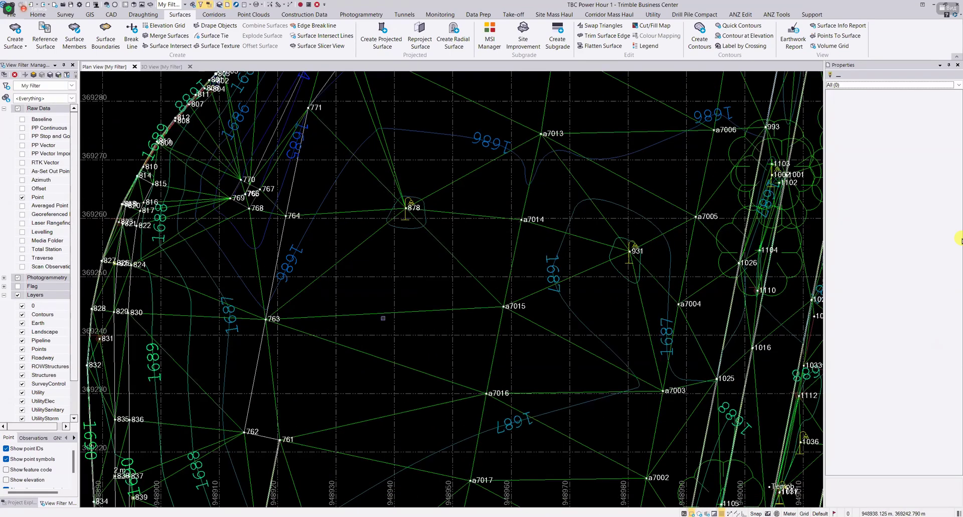
scroll(380, 305, down, 1)
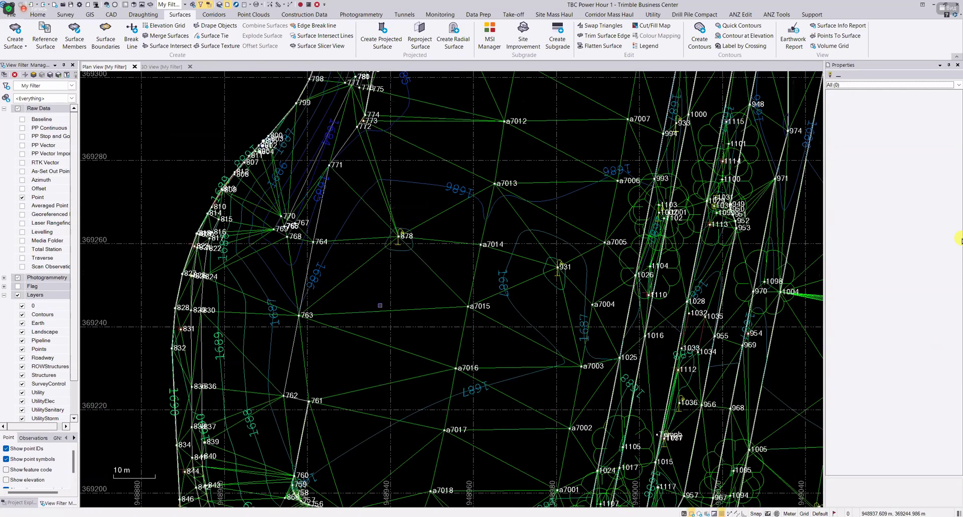
scroll(380, 305, down, 2)
Inspect the elevation-coloured surface in the 3D view along the southern edge and the tree rows for irregular high and low spots.
click(162, 67)
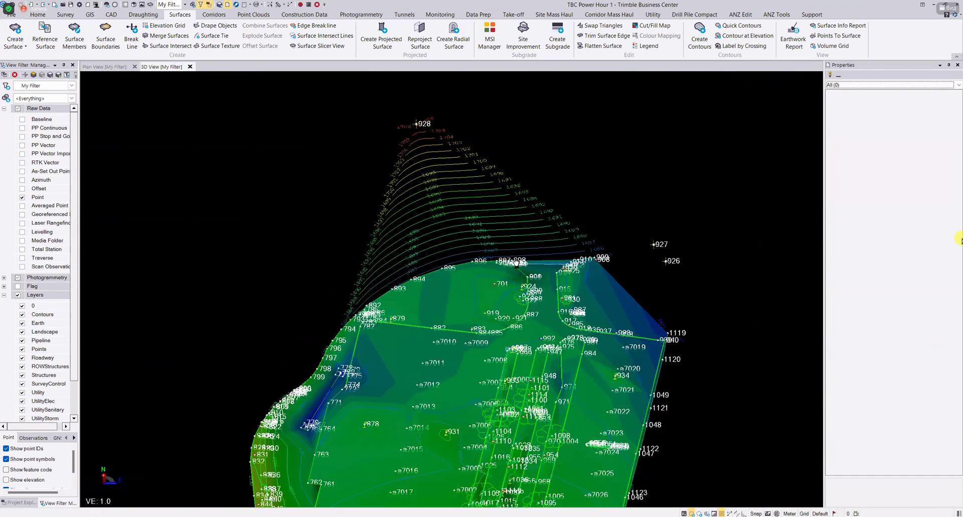
middle_drag(369, 369, 375, 291)
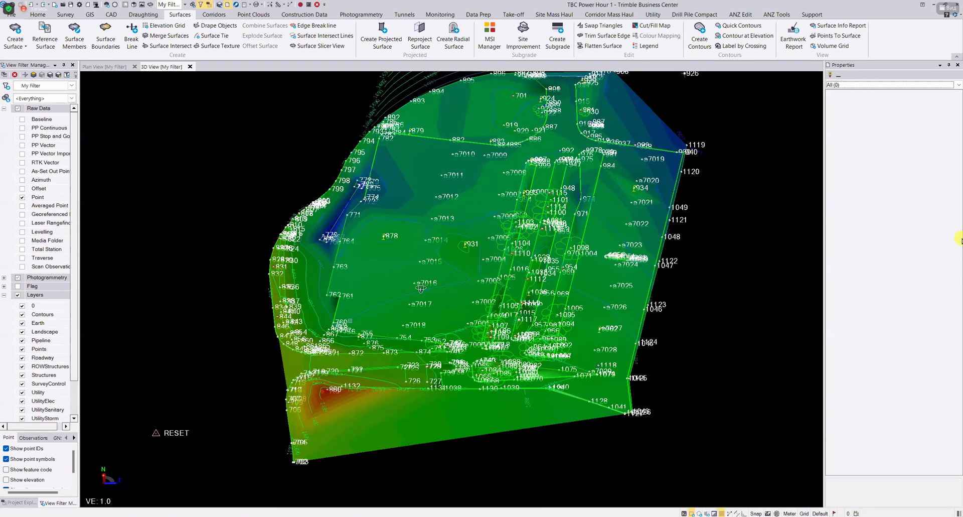
scroll(375, 291, up, 3)
right_drag(374, 291, 541, 261)
right_drag(544, 229, 582, 158)
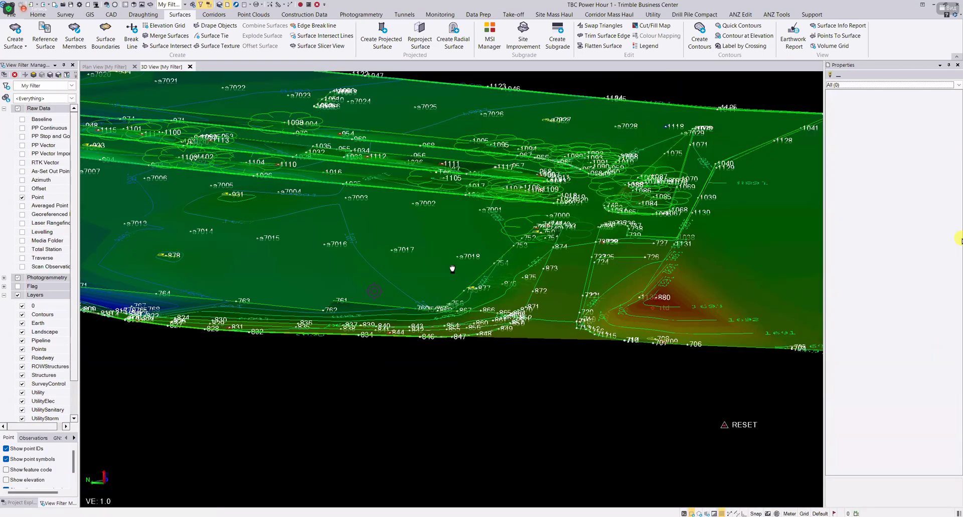
middle_drag(583, 158, 444, 219)
right_drag(443, 219, 395, 248)
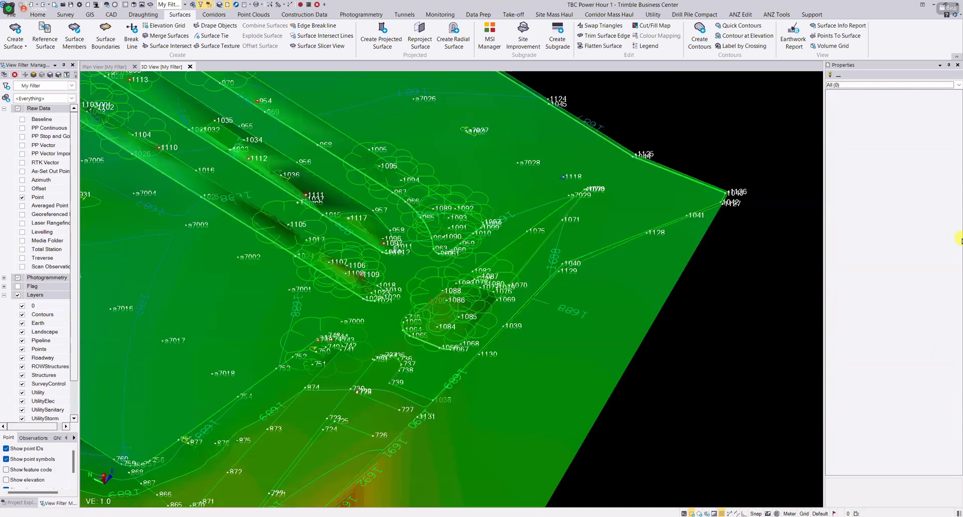
mouse_move(306, 268)
right_down()
mouse_move(257, 282)
mouse_move(345, 254)
right_up()
middle_drag(340, 203, 416, 277)
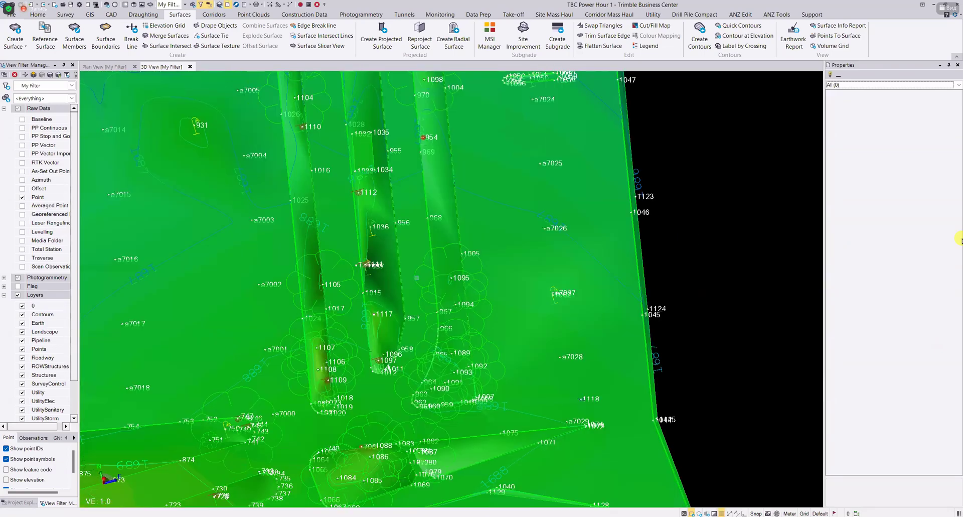
scroll(327, 296, down, 3)
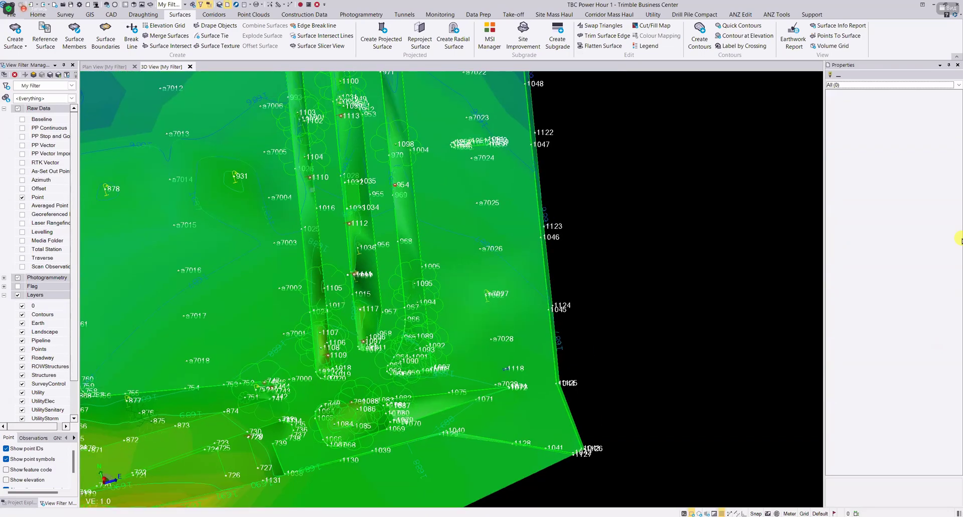
Display the properties of the BroadleafTree (BT) feature definition in the Earth category of the GlobalFeaturesTutorial library to check its surface inclusion setting.
click(20, 502)
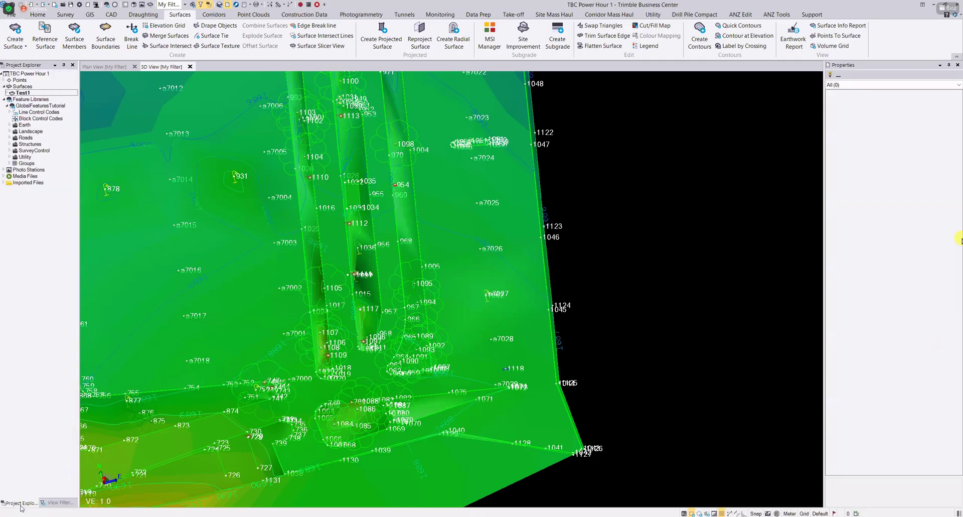
middle_drag(369, 160, 387, 217)
click(10, 125)
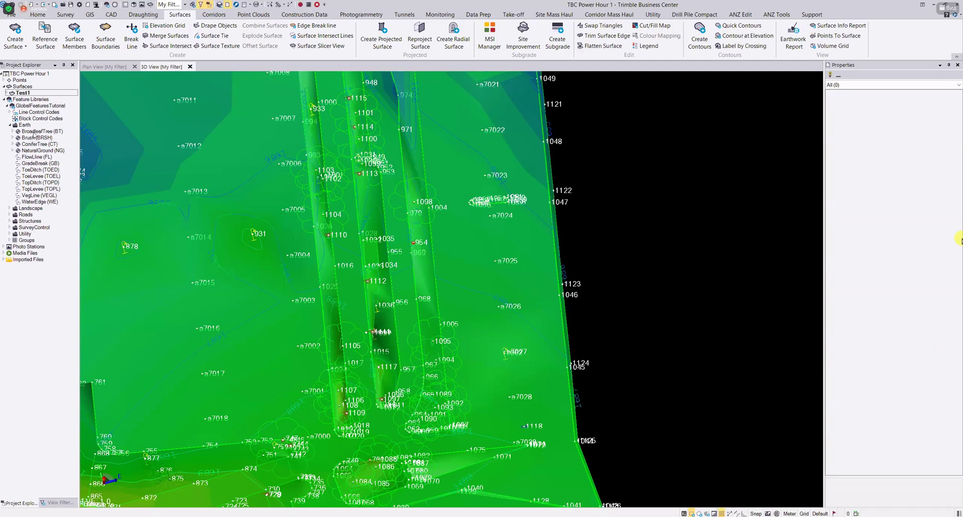
click(34, 132)
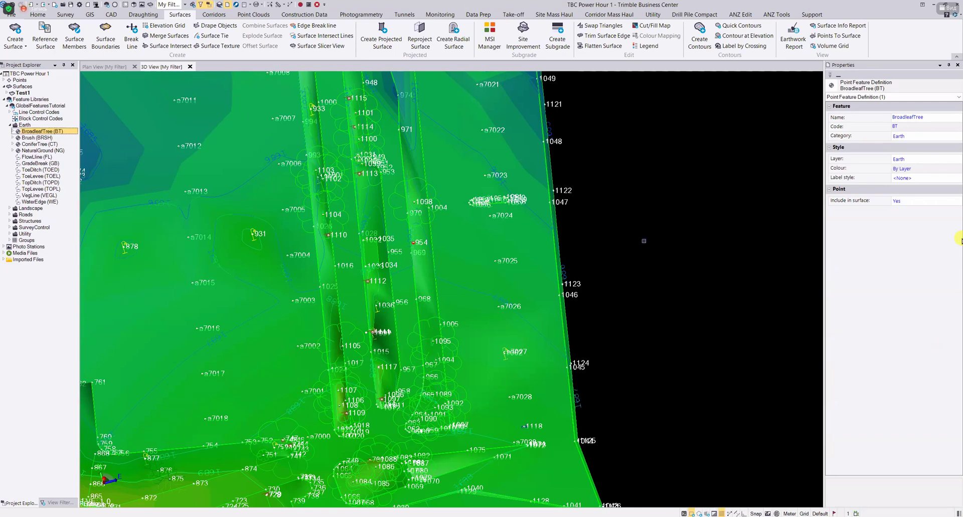
scroll(644, 241, down, 2)
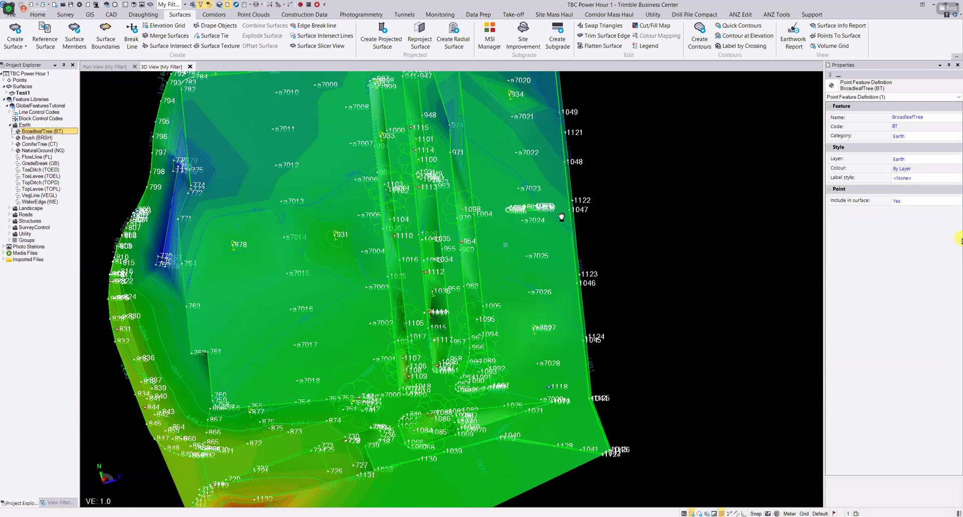
middle_drag(505, 245, 562, 215)
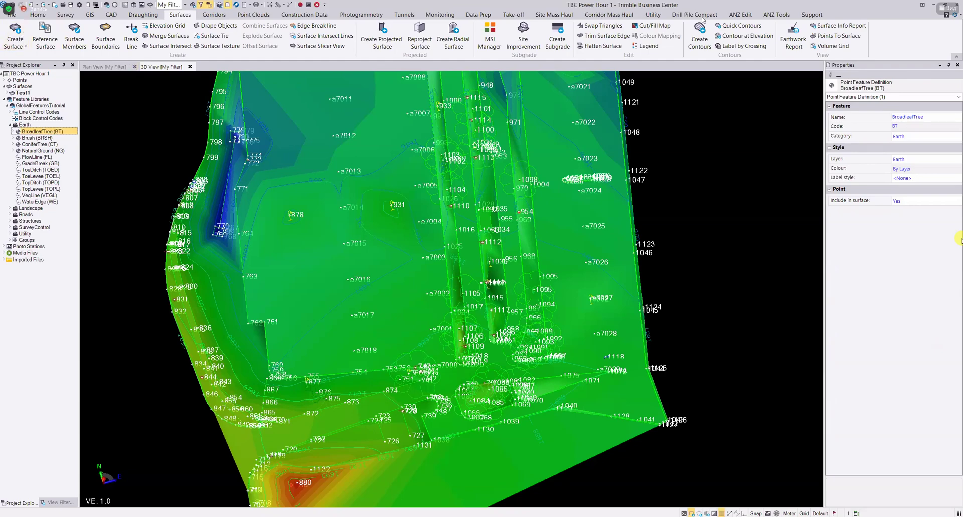
Close the current project without saving its changes and open the TBC Power Hour 2 project from the start page.
click(809, 15)
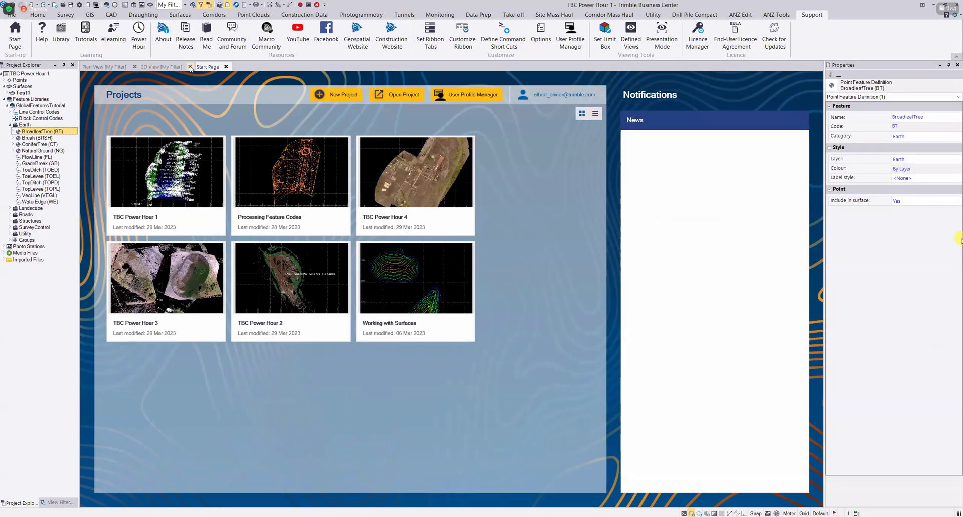
click(189, 67)
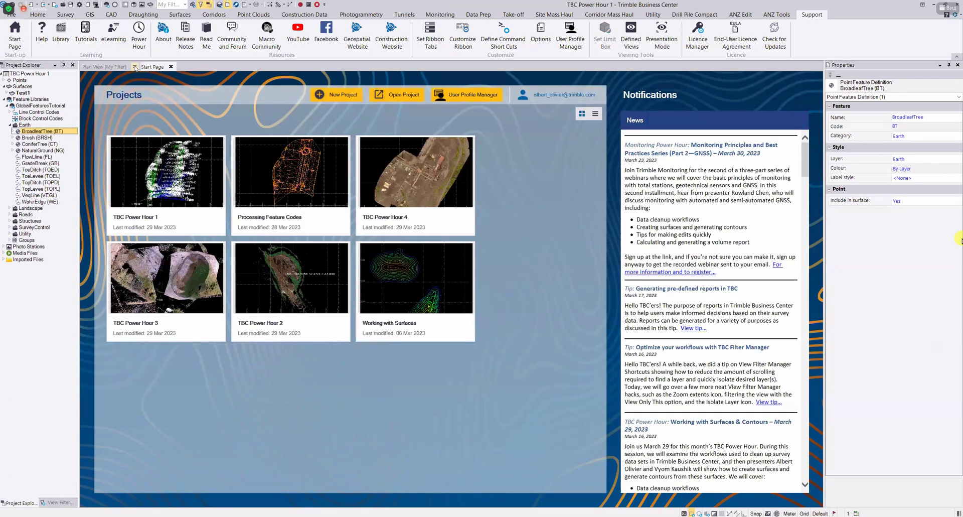
click(134, 67)
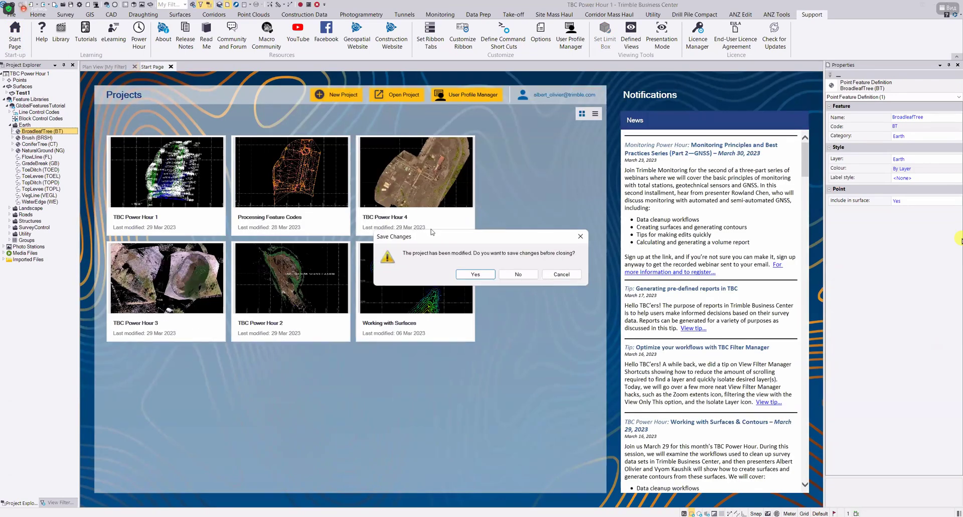
click(518, 274)
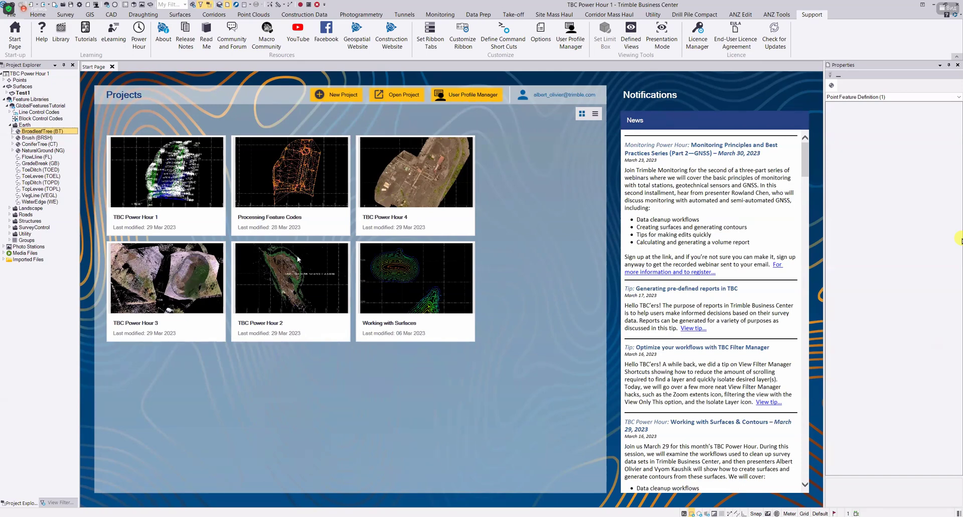
click(284, 283)
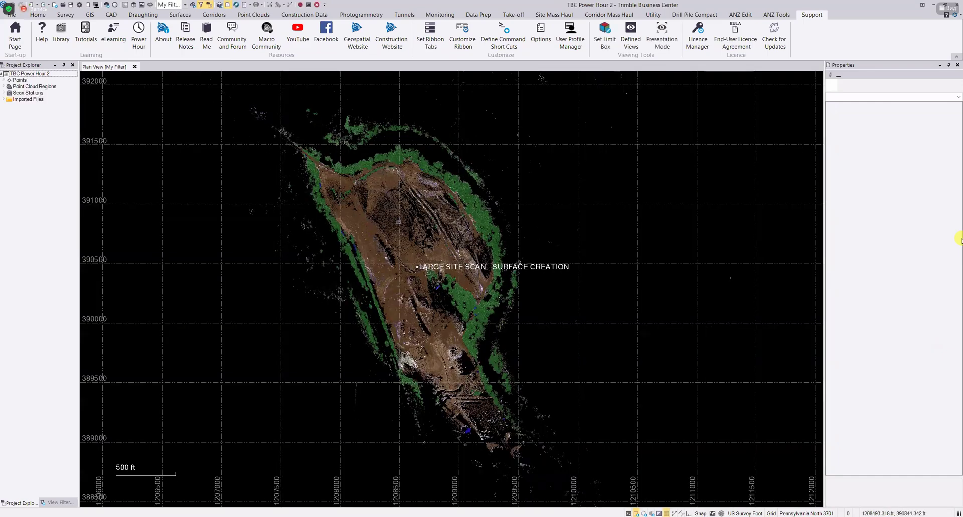
Examine the large site scan in the plan view and list its point cloud regions in the project tree.
scroll(398, 222, up, 2)
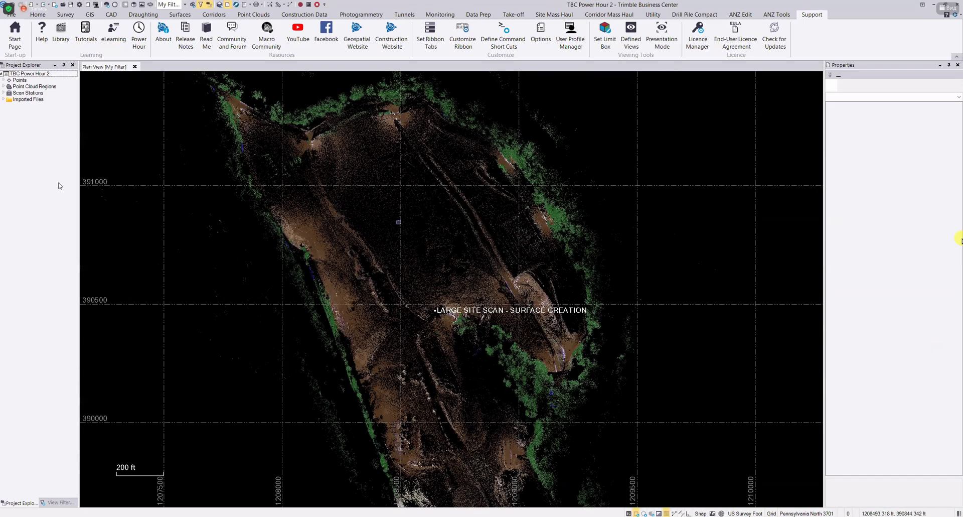
scroll(398, 221, up, 1)
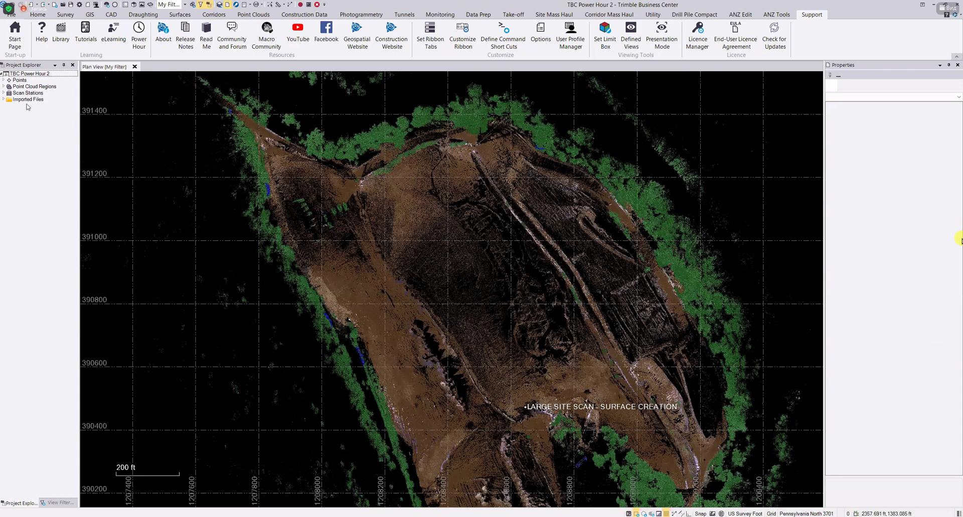
click(3, 87)
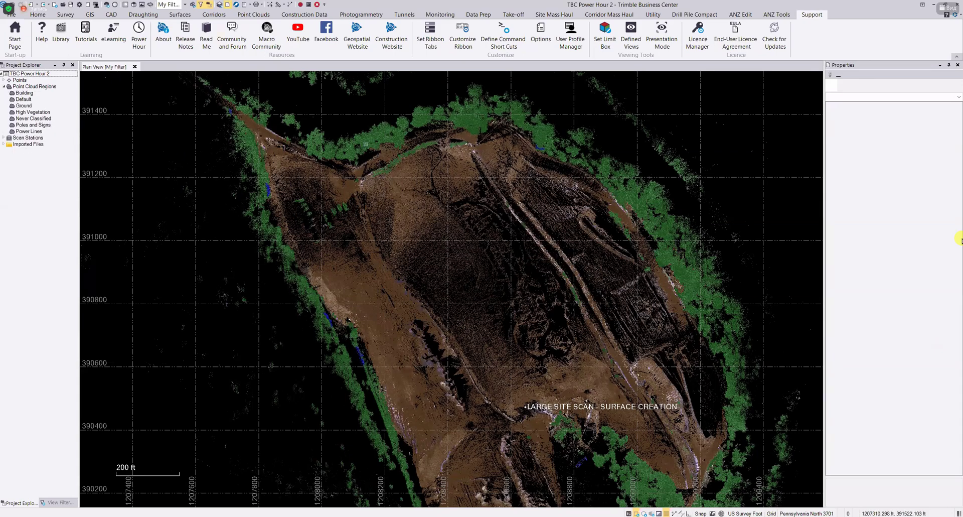
scroll(522, 226, down, 2)
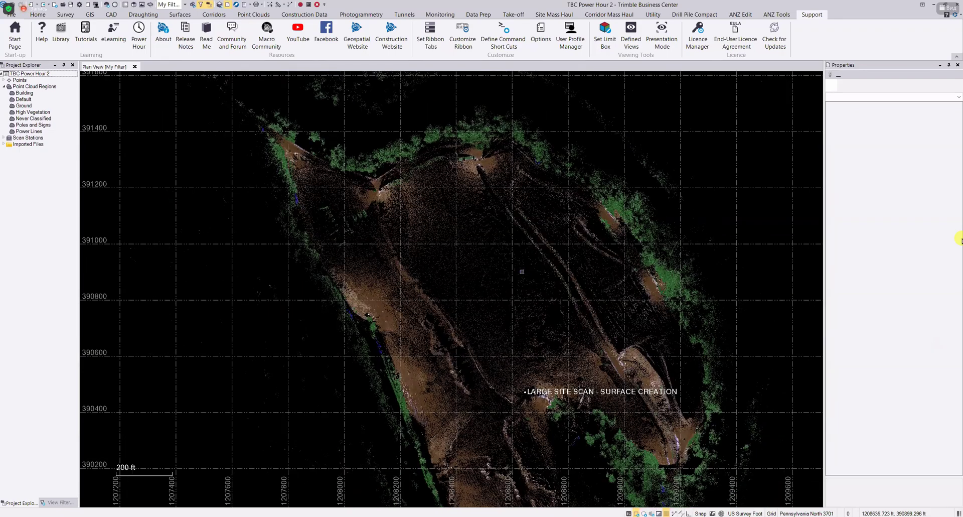
click(252, 15)
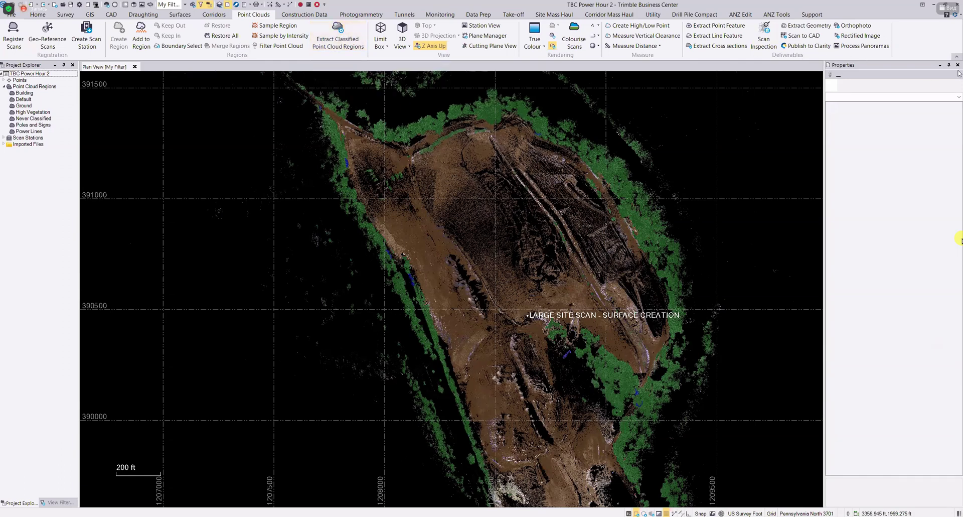
click(338, 36)
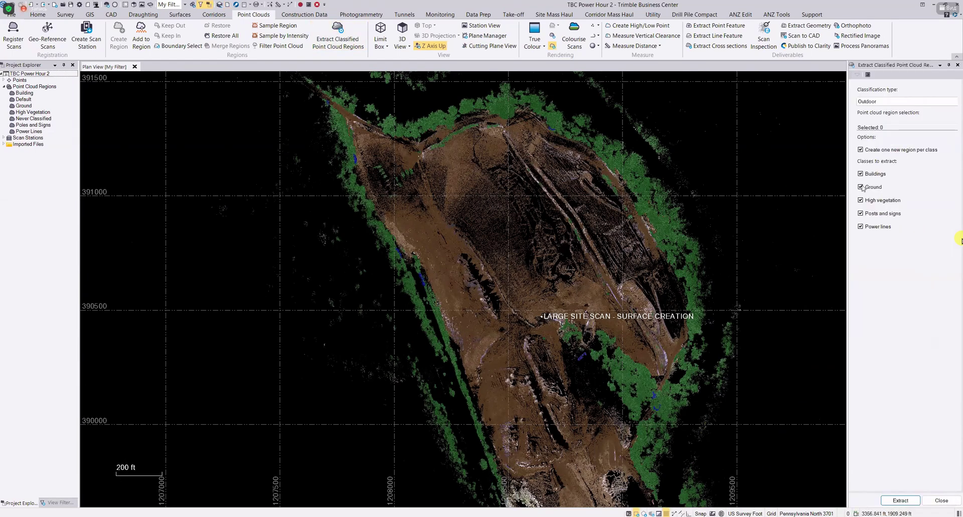
click(860, 174)
click(861, 226)
click(860, 214)
click(860, 199)
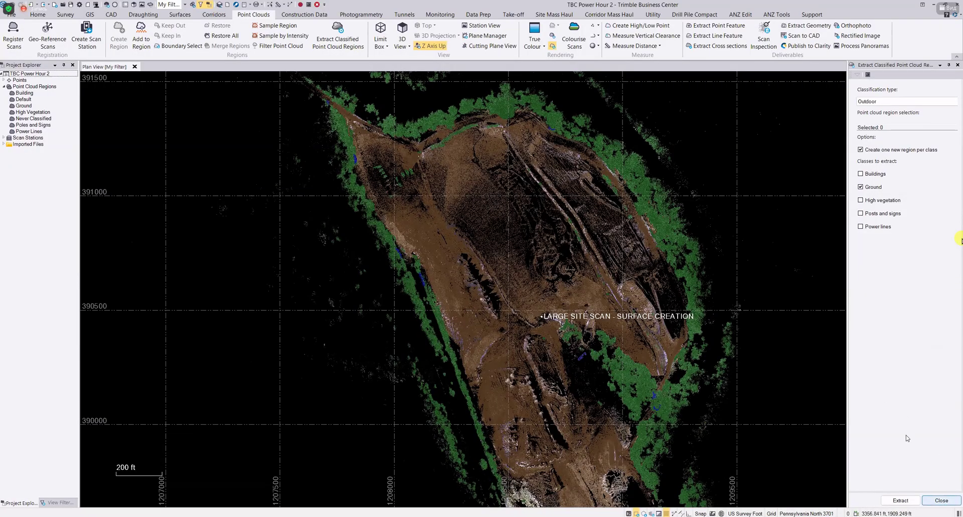
key(Escape)
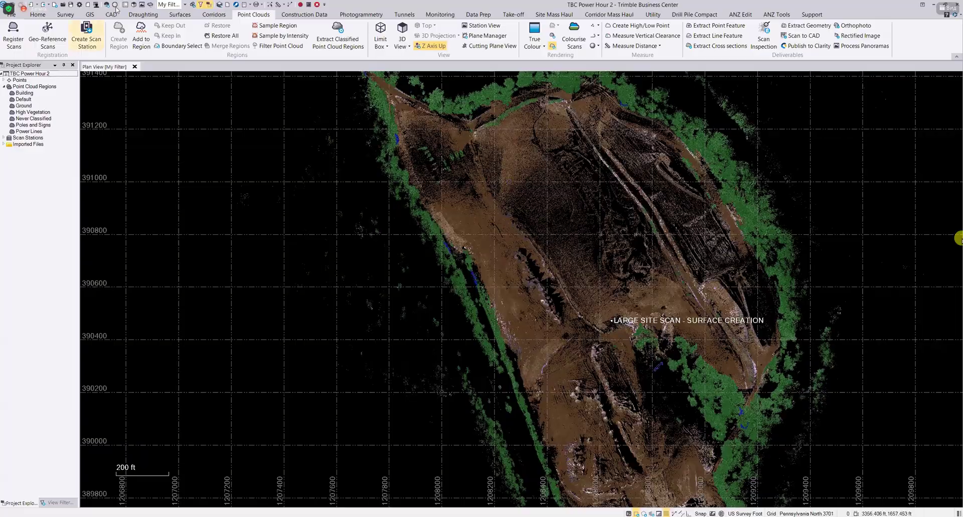
Open a 3D view and inspect the classified site scan from several angles.
click(133, 4)
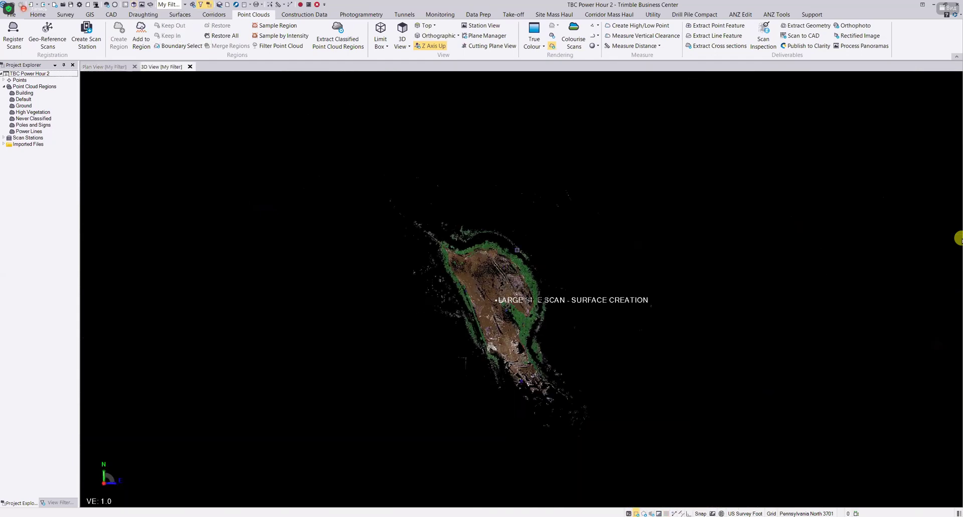
scroll(497, 290, up, 6)
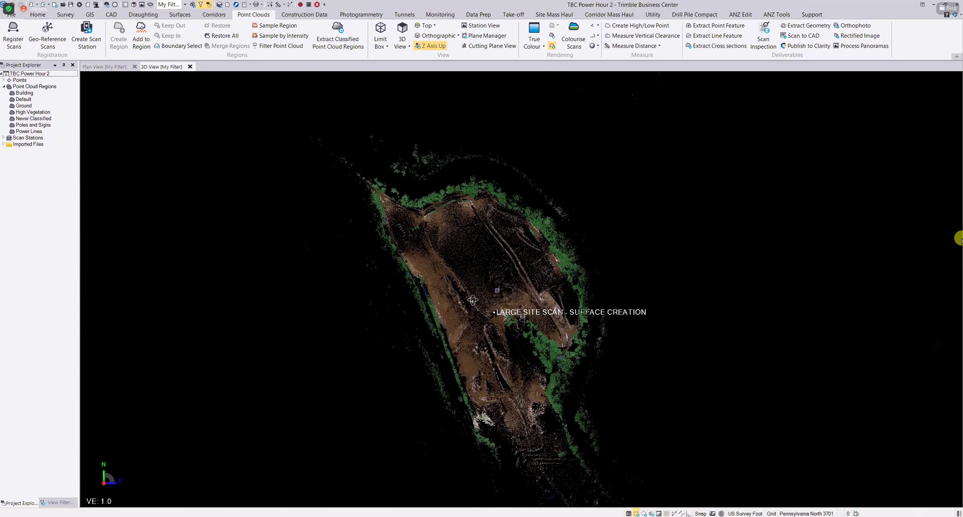
scroll(552, 231, up, 2)
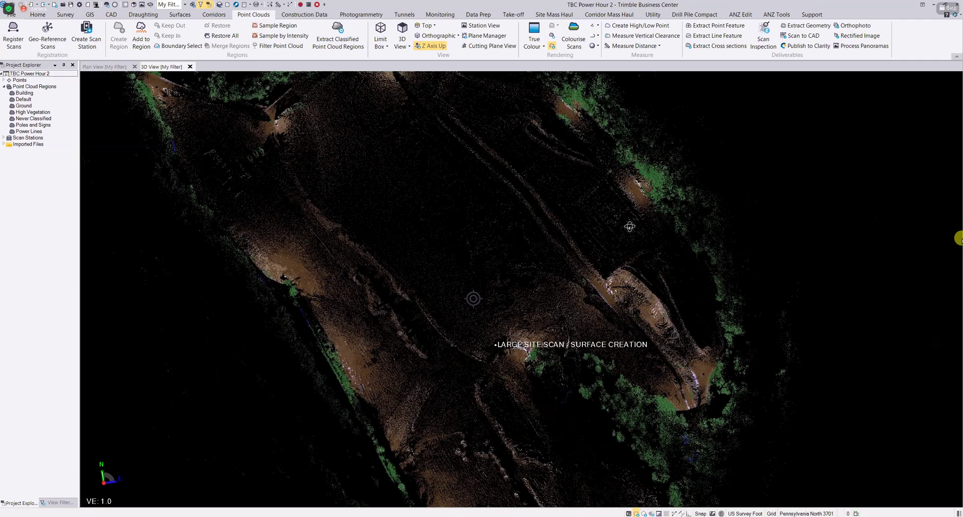
middle_drag(653, 226, 662, 228)
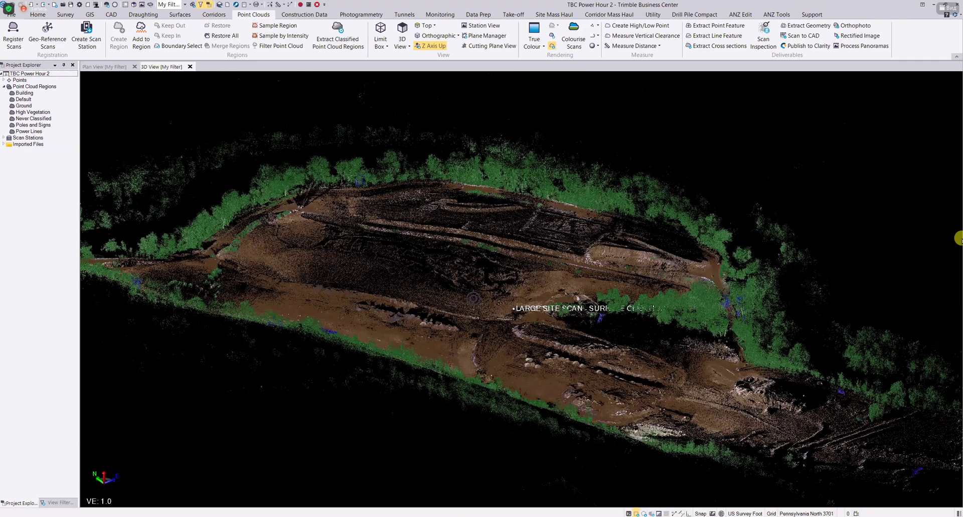
middle_drag(959, 238, 959, 239)
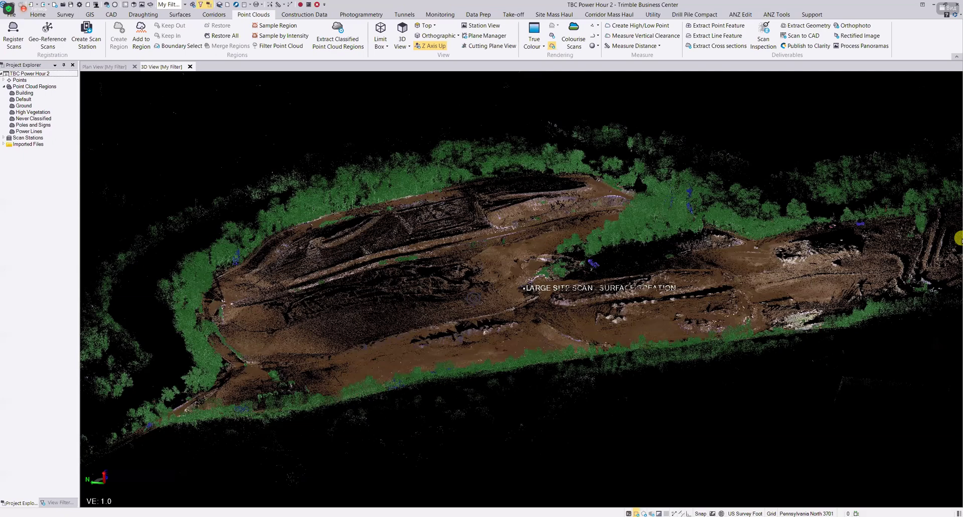
scroll(446, 265, up, 3)
scroll(959, 239, down, 3)
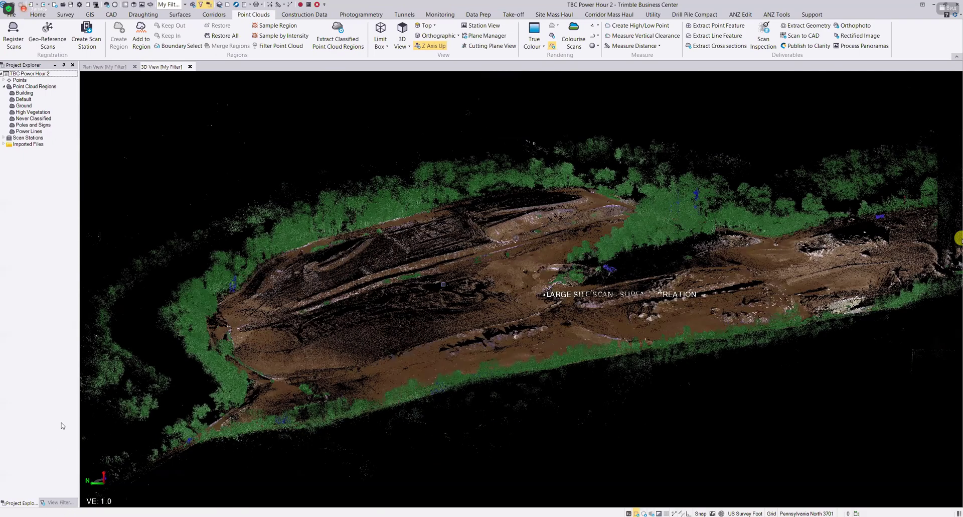
Hide the Building, Default, High Vegetation, Never Classified, Poles and Signs, and Power Lines point cloud regions, leaving only Ground displayed.
click(5, 316)
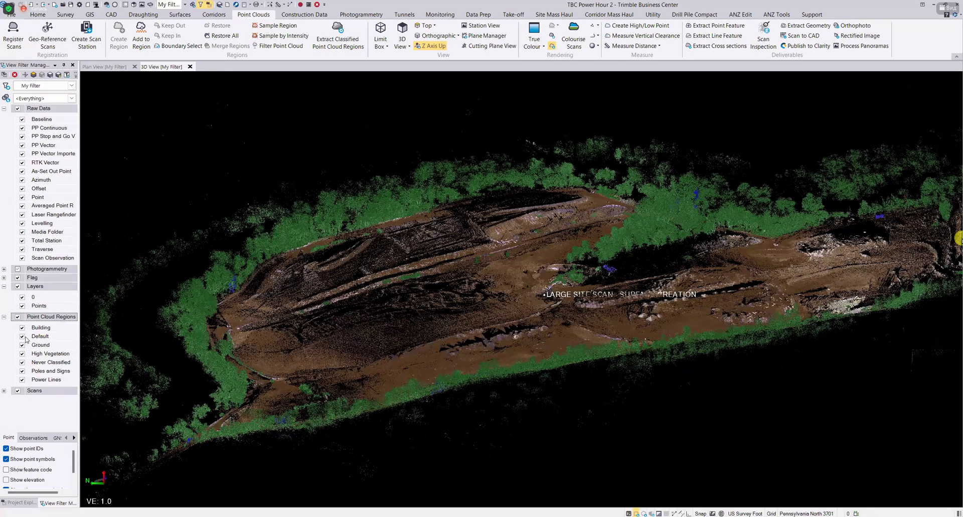
click(22, 327)
click(22, 354)
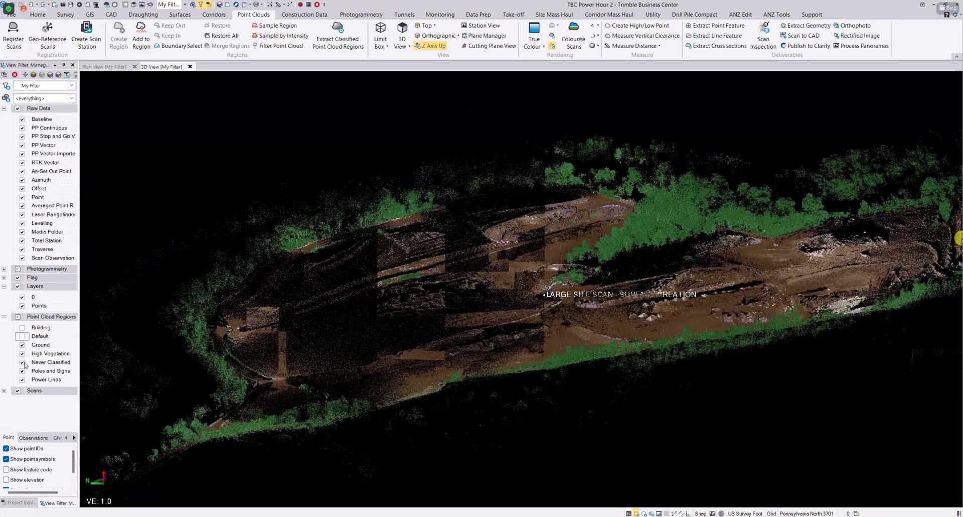
click(22, 370)
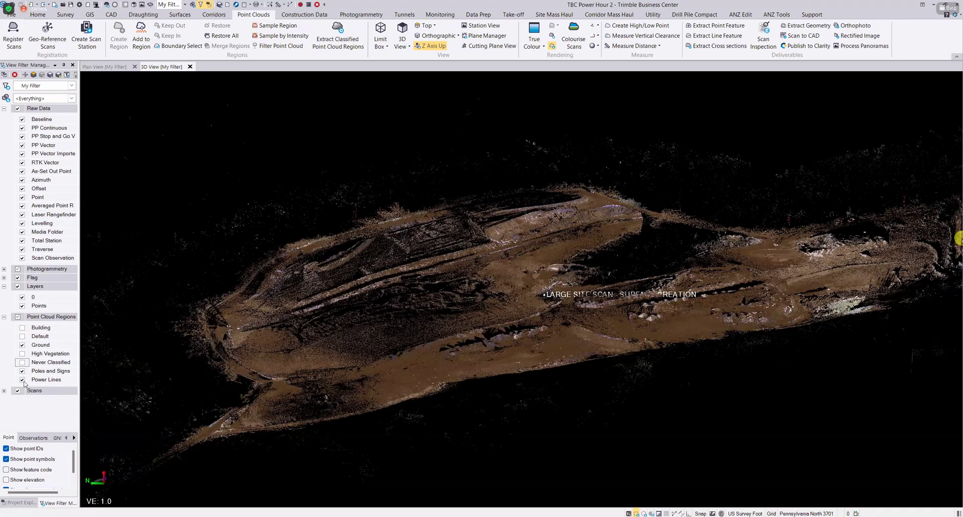
click(23, 379)
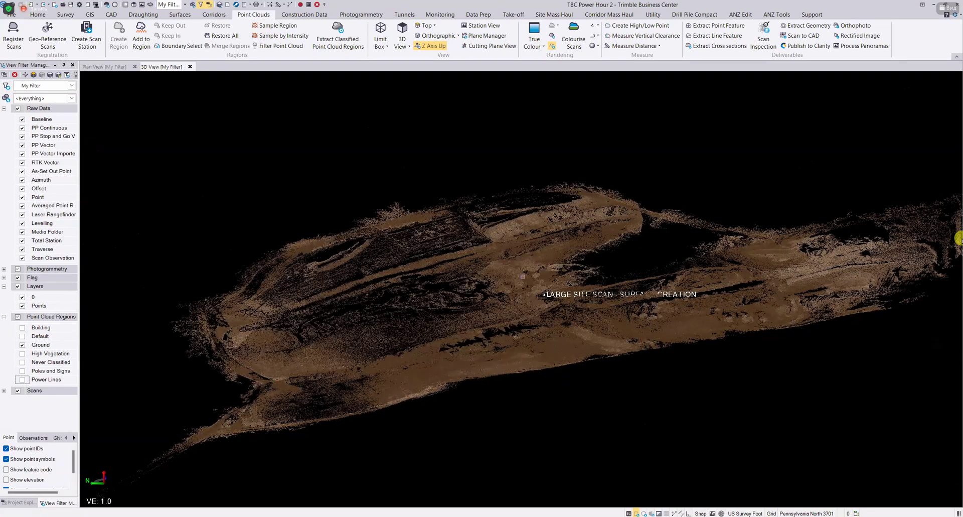
scroll(532, 288, up, 2)
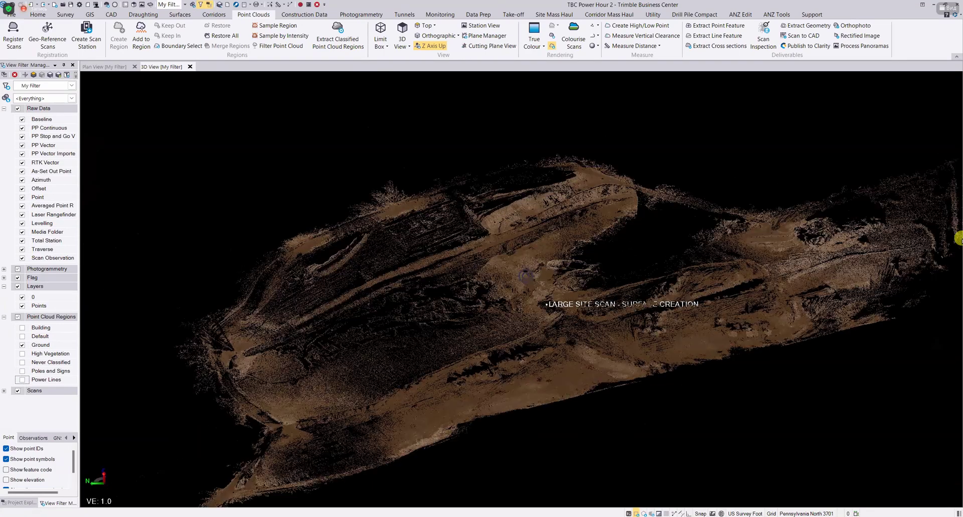
scroll(526, 276, down, 3)
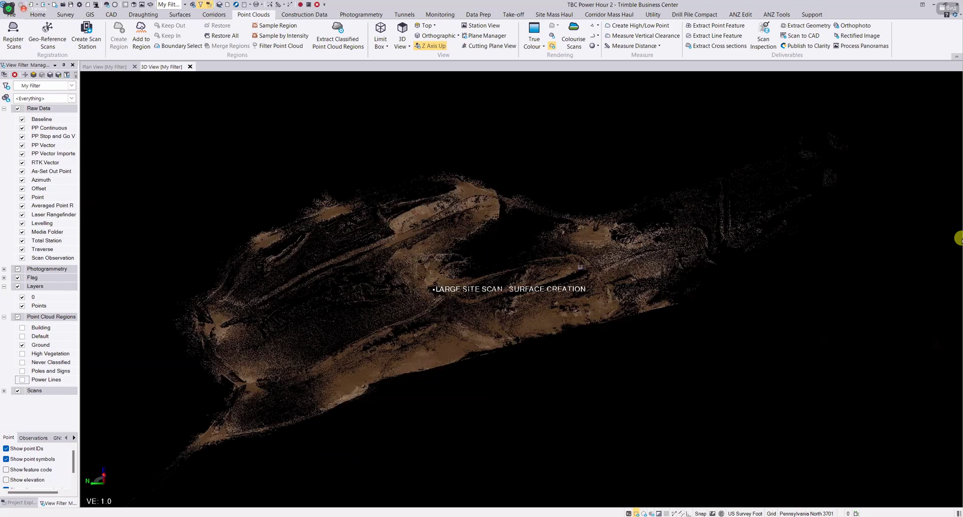
scroll(514, 292, up, 3)
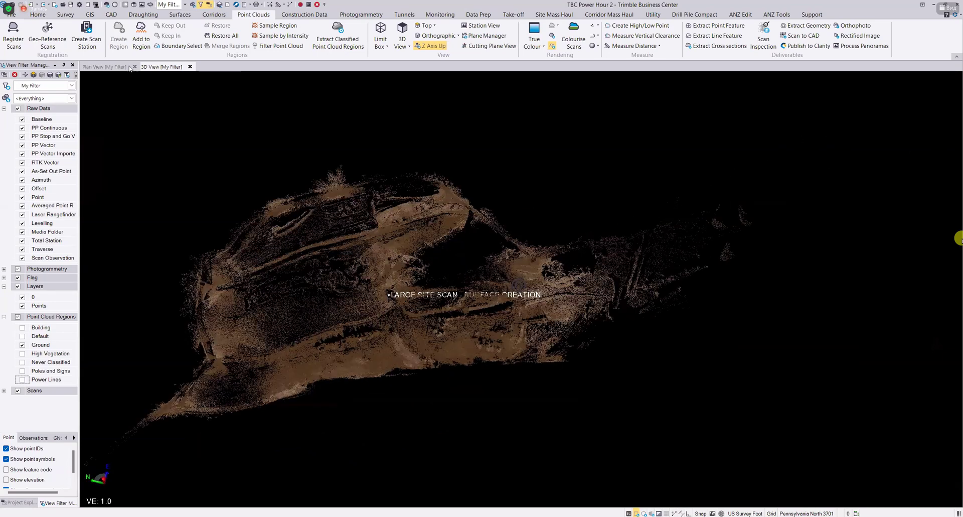
Check the Point Clouds options for the maximum number of points allowed in a surface definition.
click(20, 503)
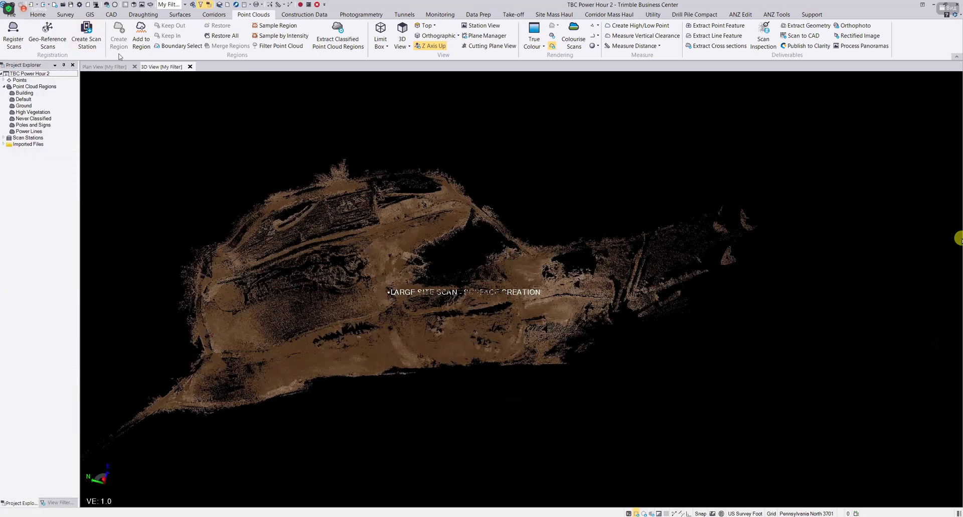
click(180, 15)
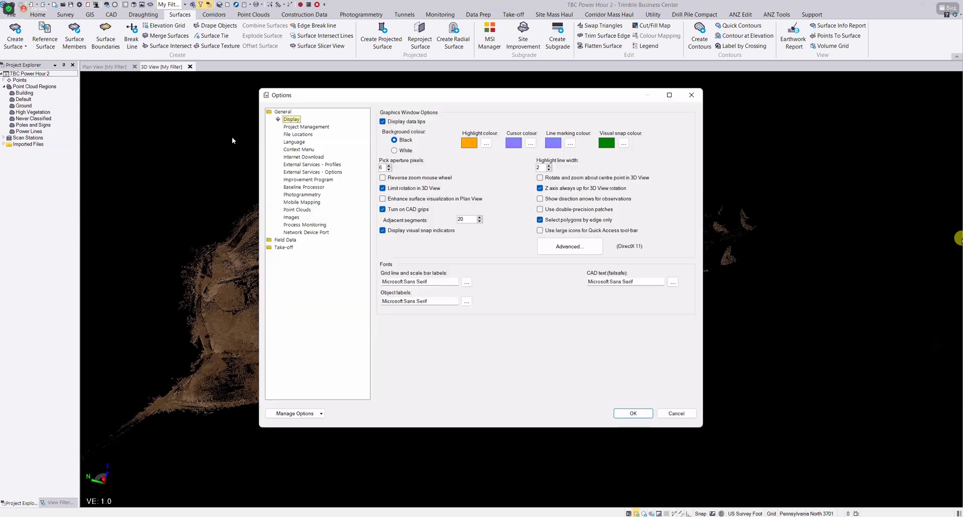
click(296, 209)
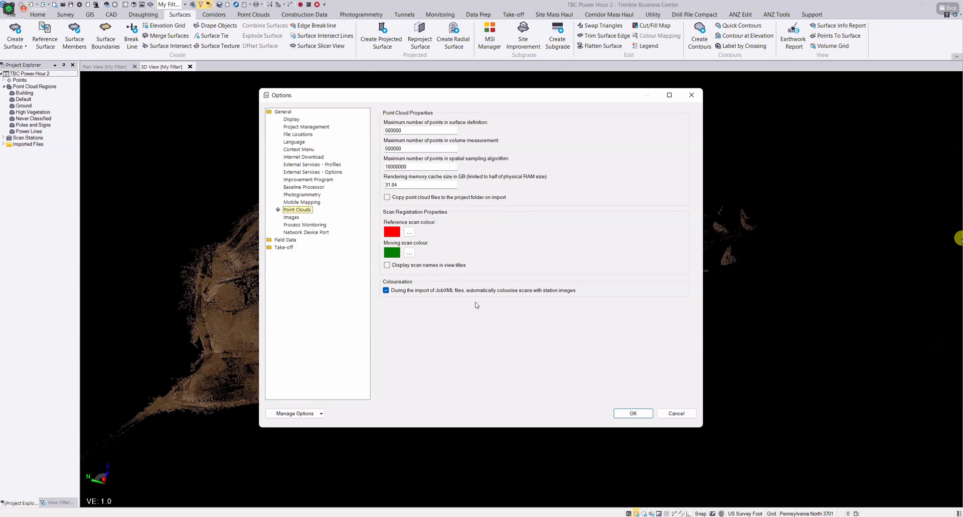
click(633, 413)
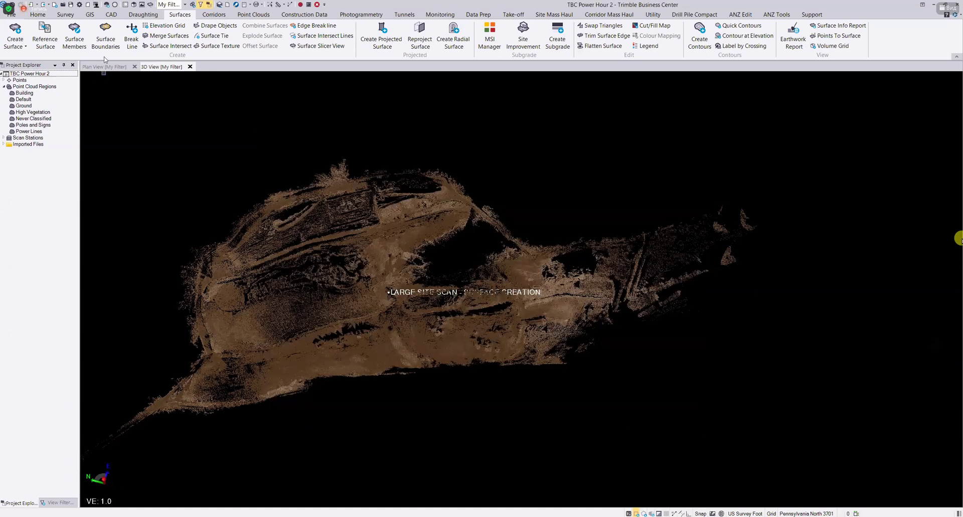
Start a new surface named Ground1 with the Work-in-progress classification and Magenta colour.
click(15, 30)
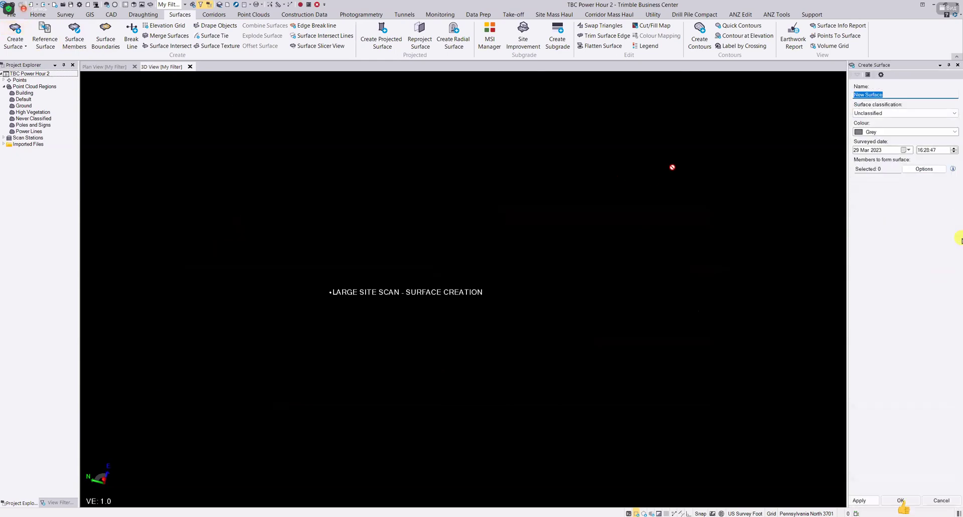
text(G)
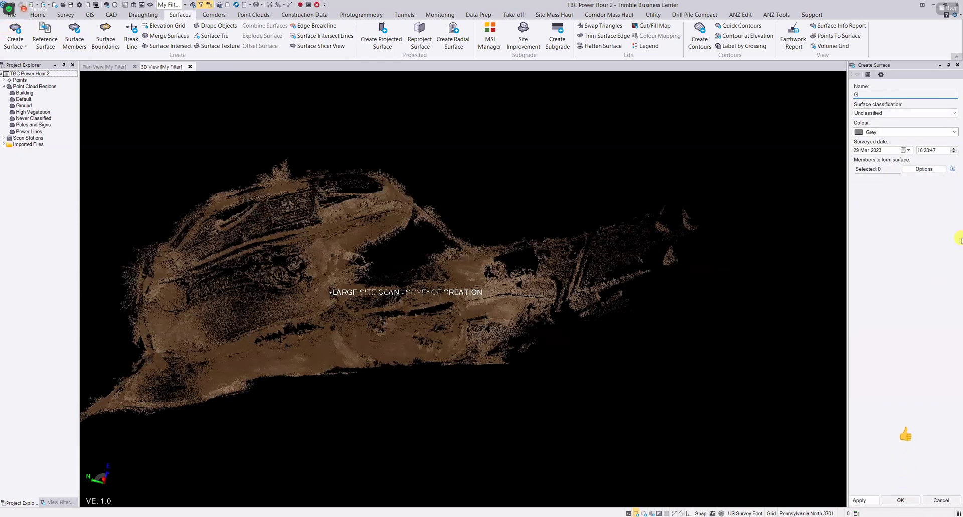
text(round1)
click(903, 112)
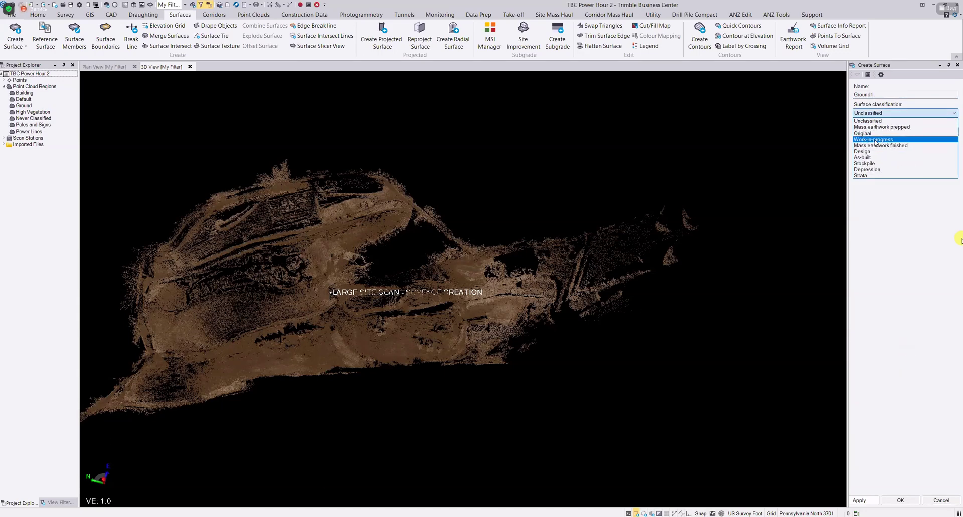
click(875, 140)
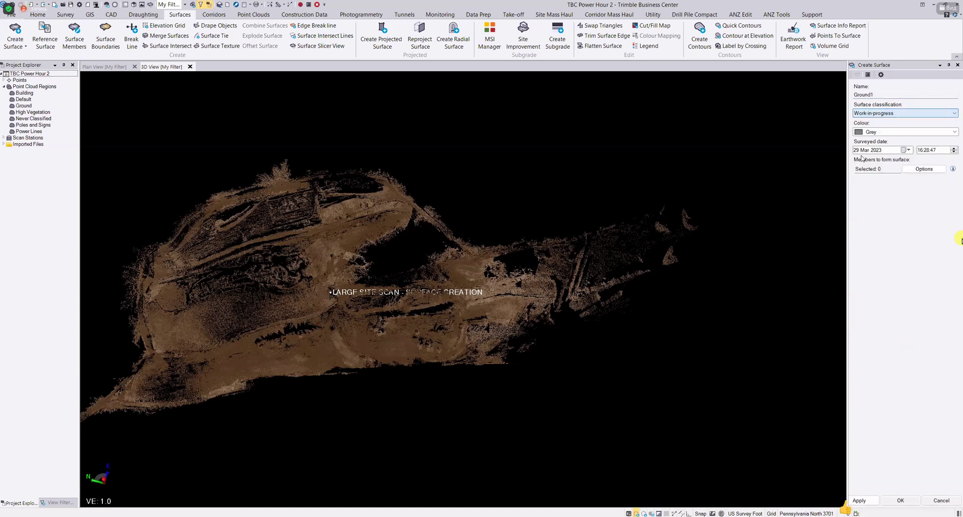
click(890, 132)
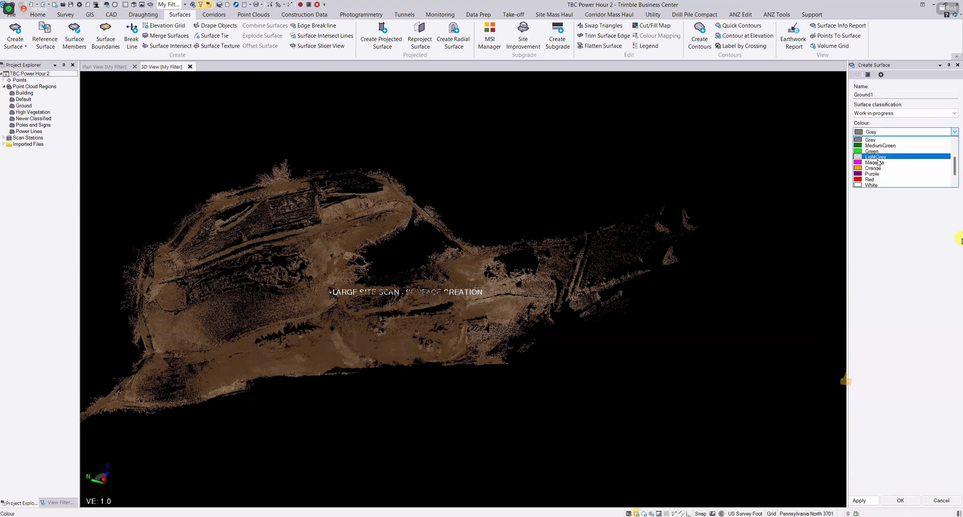
click(878, 162)
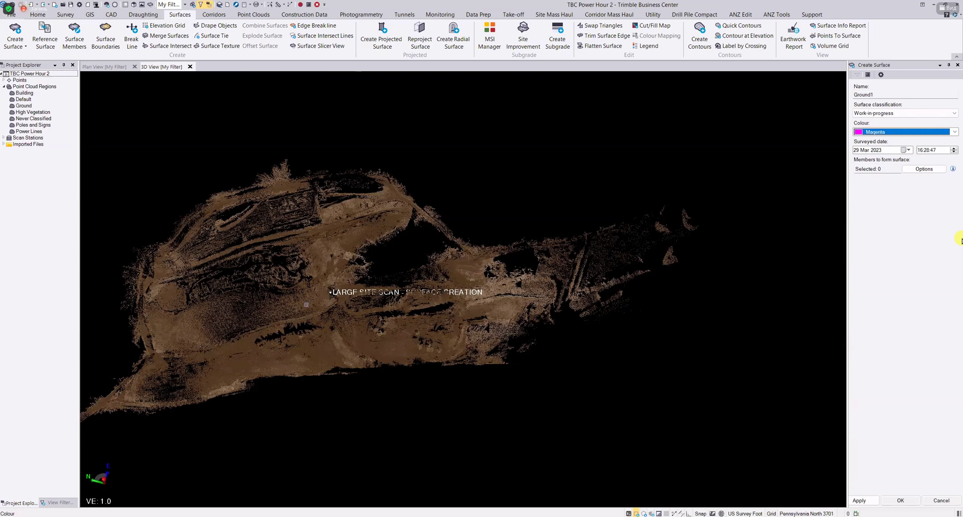
Use the Ground point cloud region as the member of Ground1 and create the surface.
click(887, 168)
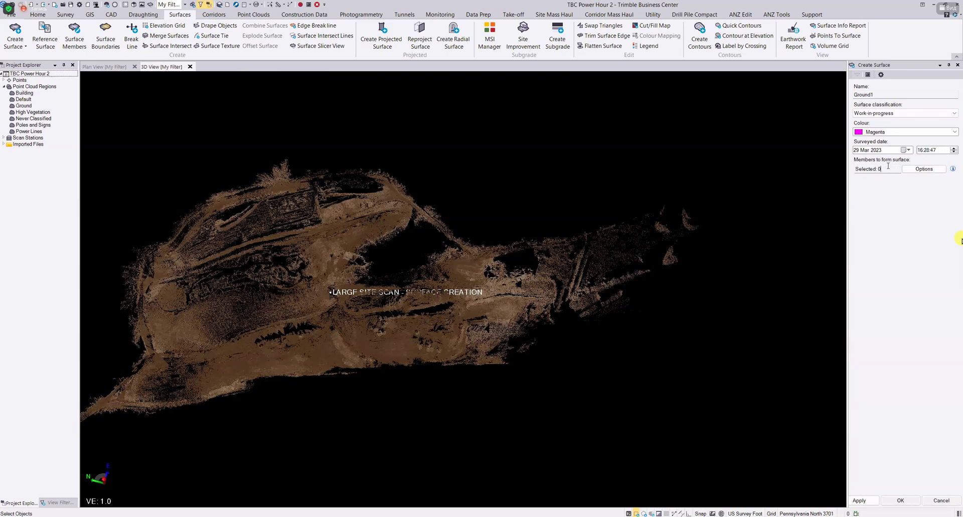
click(247, 319)
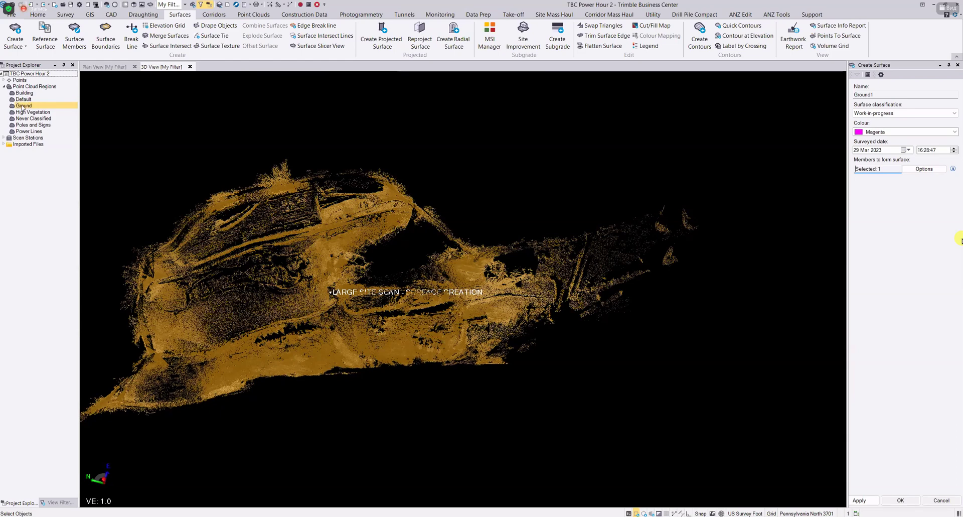
click(901, 500)
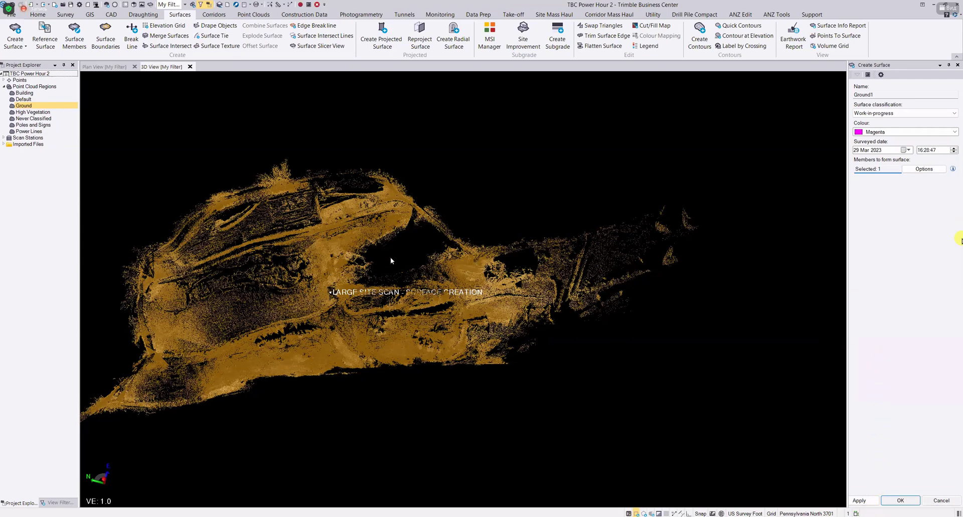
key(Return)
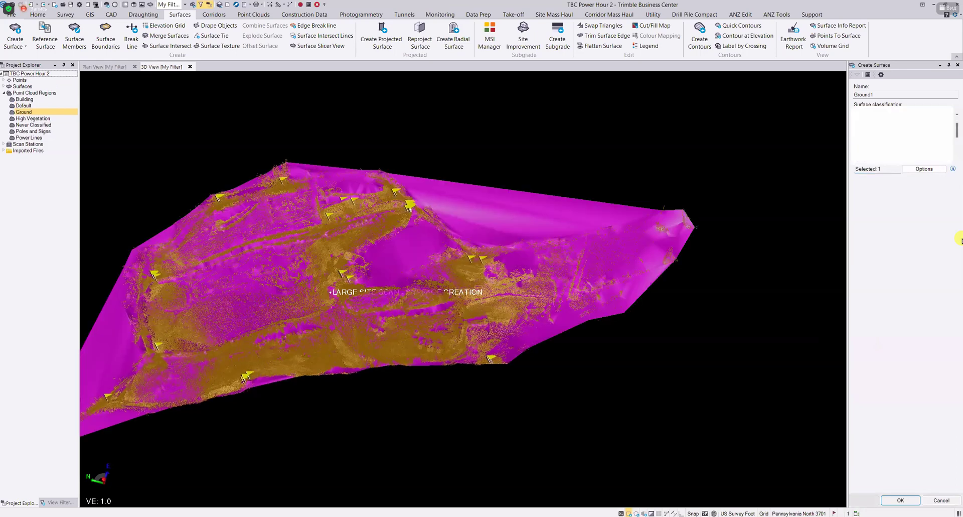
Hide the flags and the Ground point cloud region, and inspect the bare Ground1 surface in 3D.
click(53, 503)
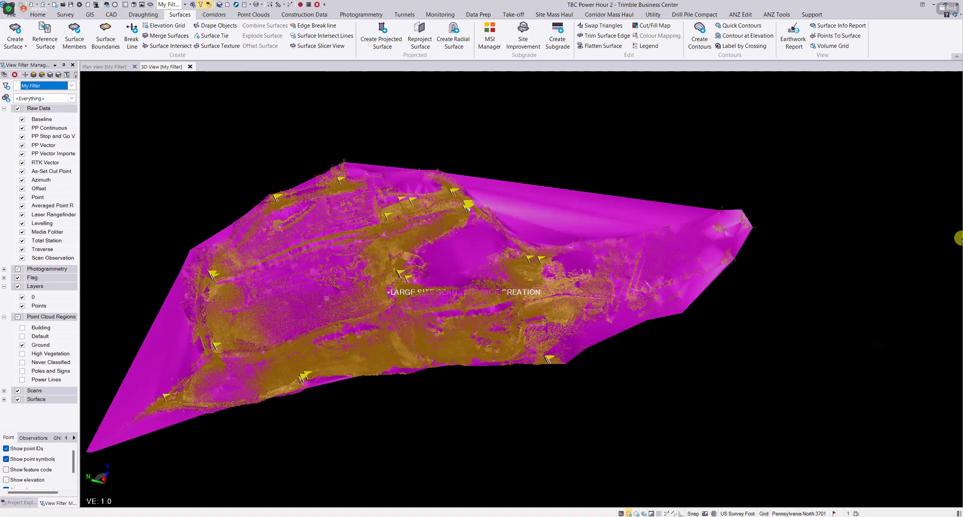
mouse_move(327, 298)
click(18, 278)
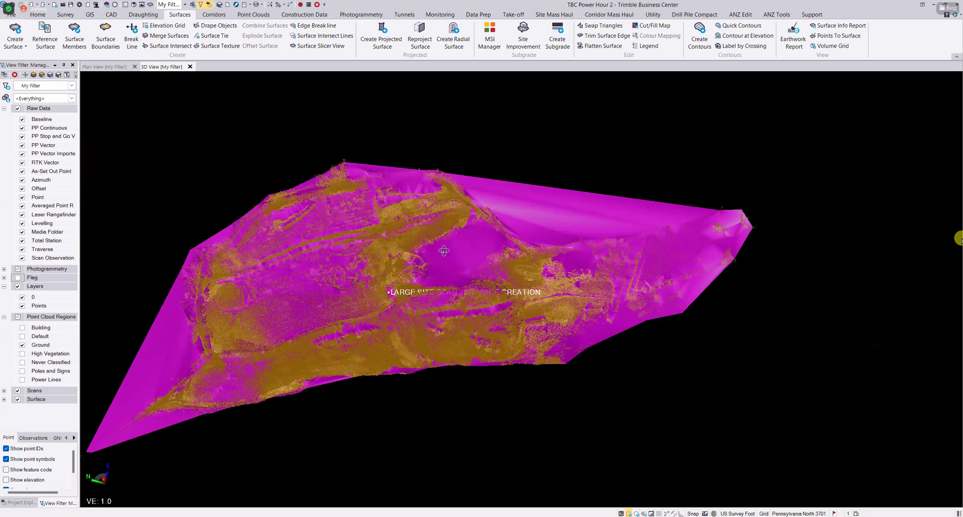
mouse_move(444, 250)
middle_down()
mouse_move(460, 274)
mouse_move(453, 279)
mouse_move(428, 253)
mouse_move(444, 249)
middle_up()
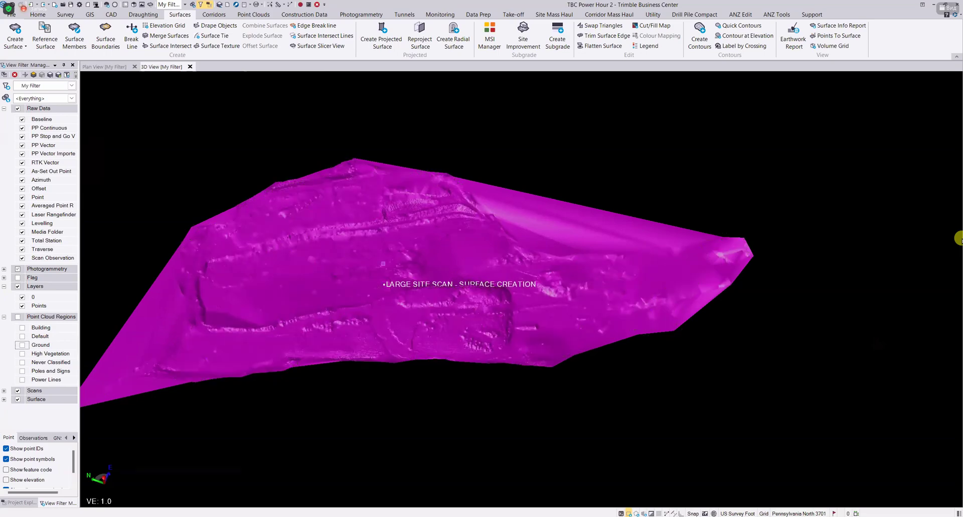
scroll(461, 231, up, 5)
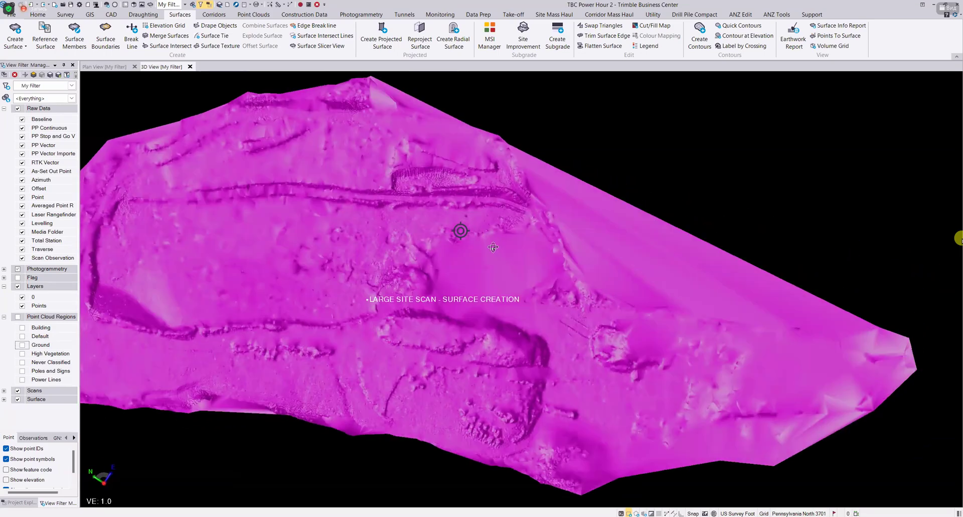
middle_drag(494, 247, 610, 174)
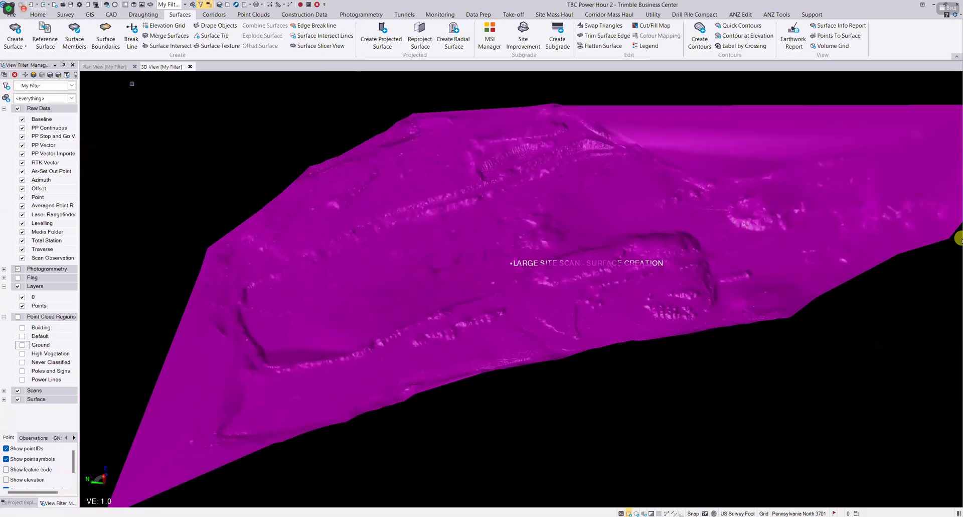
Switch to the plan view, select the Ground1 surface in the project tree and show its properties.
click(106, 67)
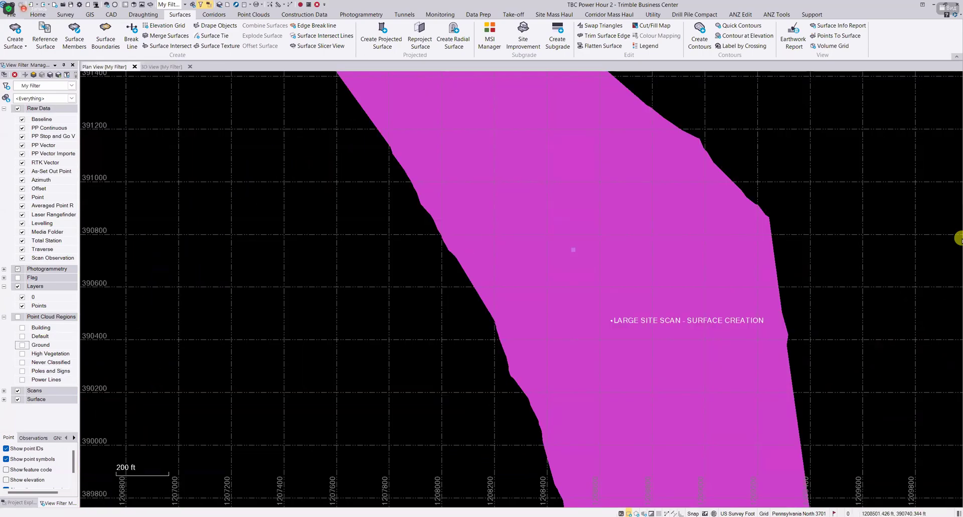
scroll(577, 247, up, 5)
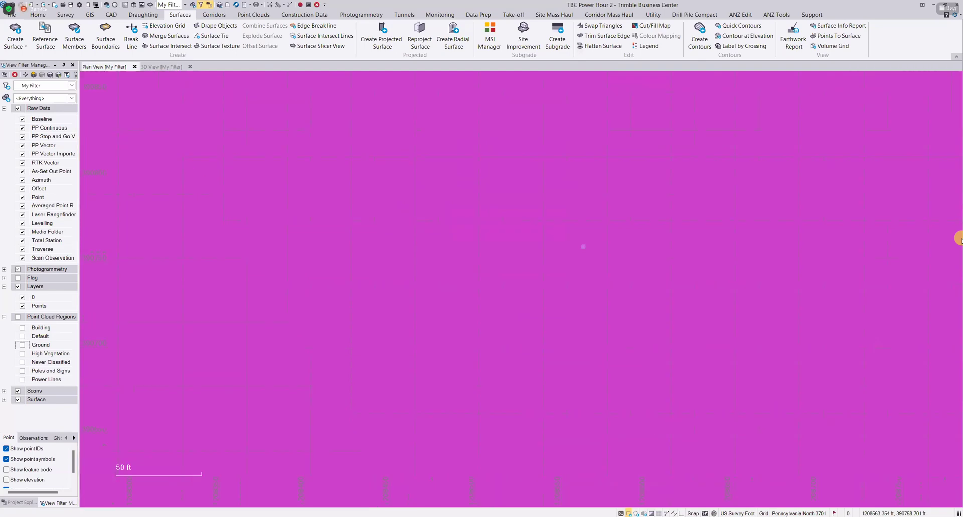
scroll(584, 247, down, 4)
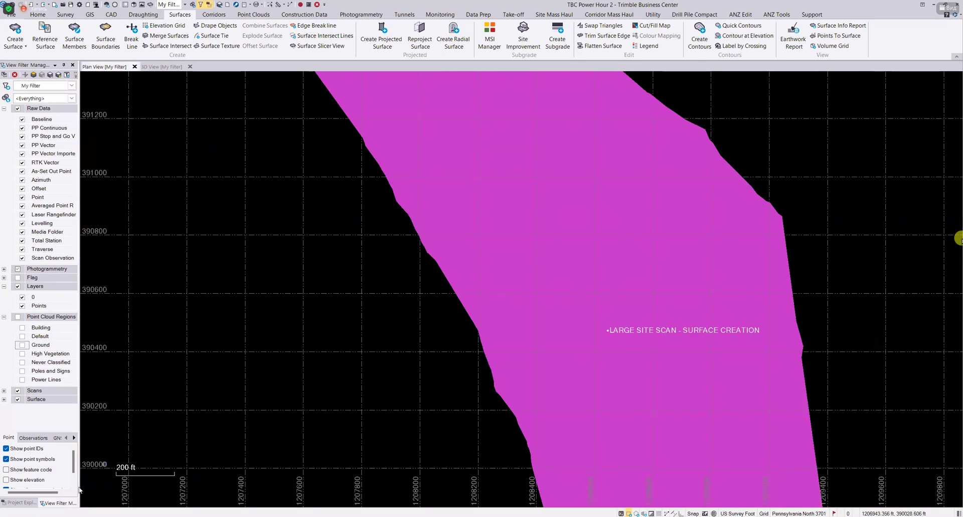
click(16, 503)
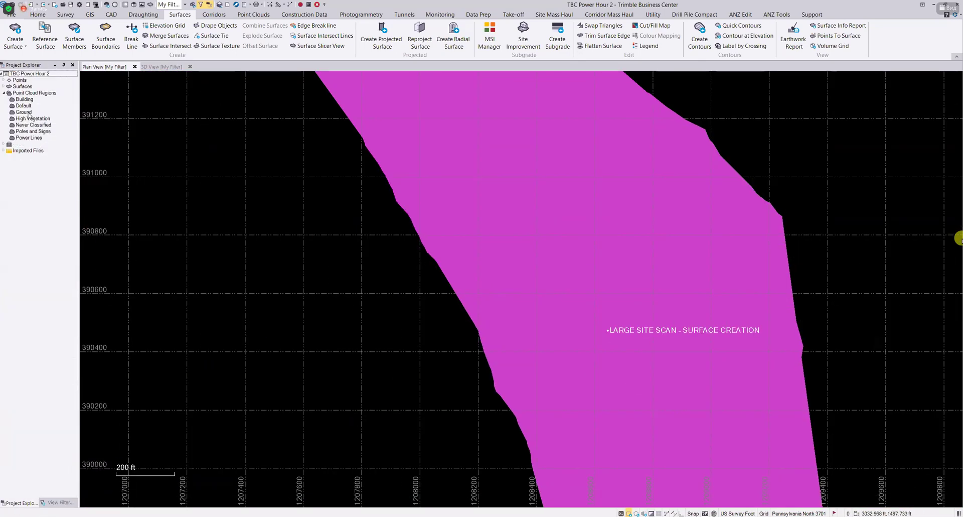
click(4, 87)
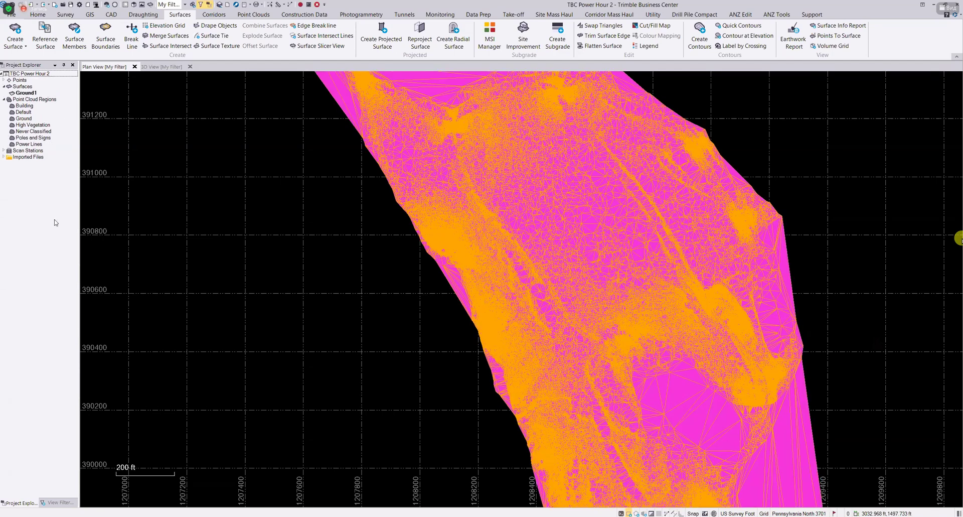
drag(25, 93, 602, 214)
Check the long triangles around Ground1's outer edges and set its maximum edge length to 100 ft.
scroll(602, 214, down, 1)
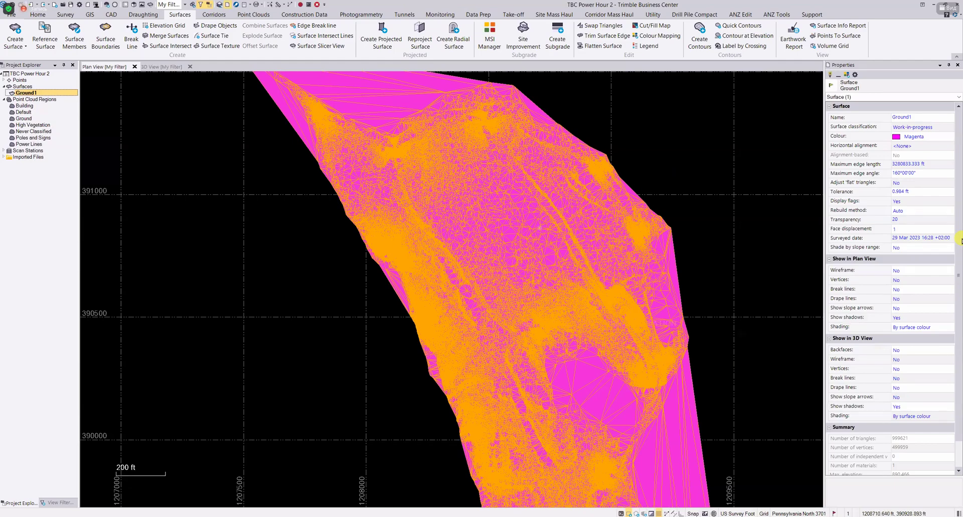
middle_drag(545, 314, 516, 219)
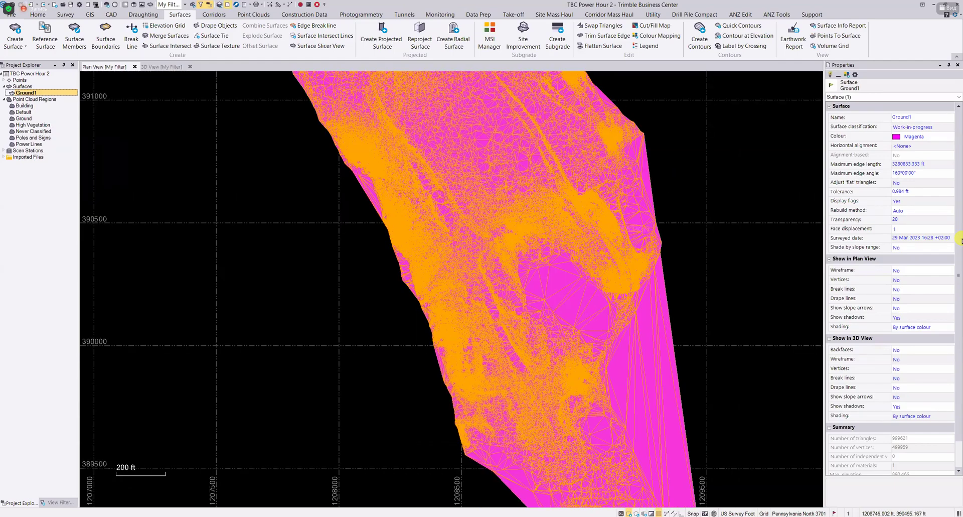
middle_drag(632, 363, 576, 280)
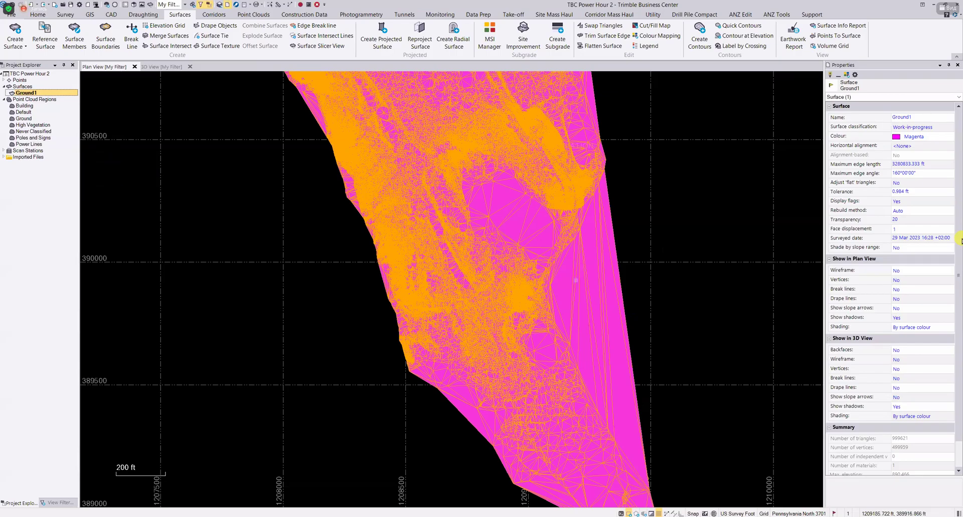
middle_drag(461, 323, 601, 508)
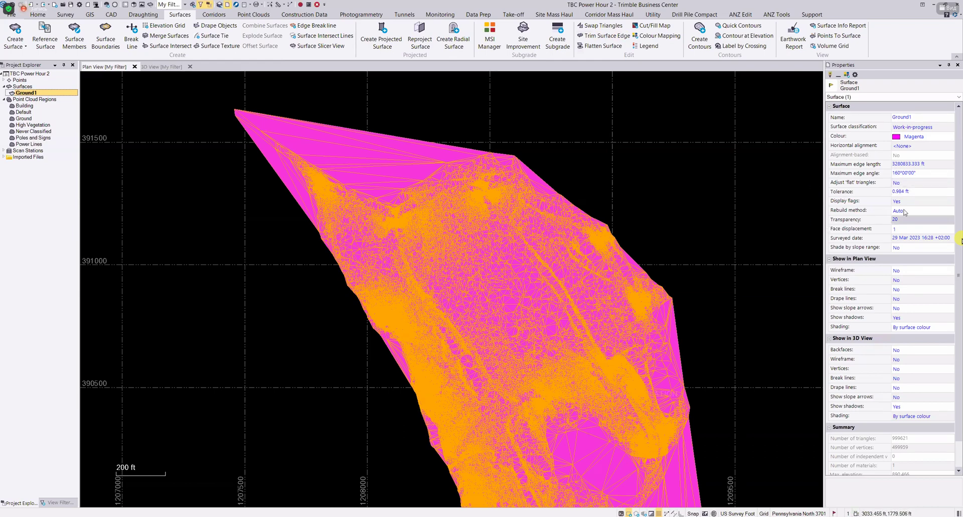
click(937, 166)
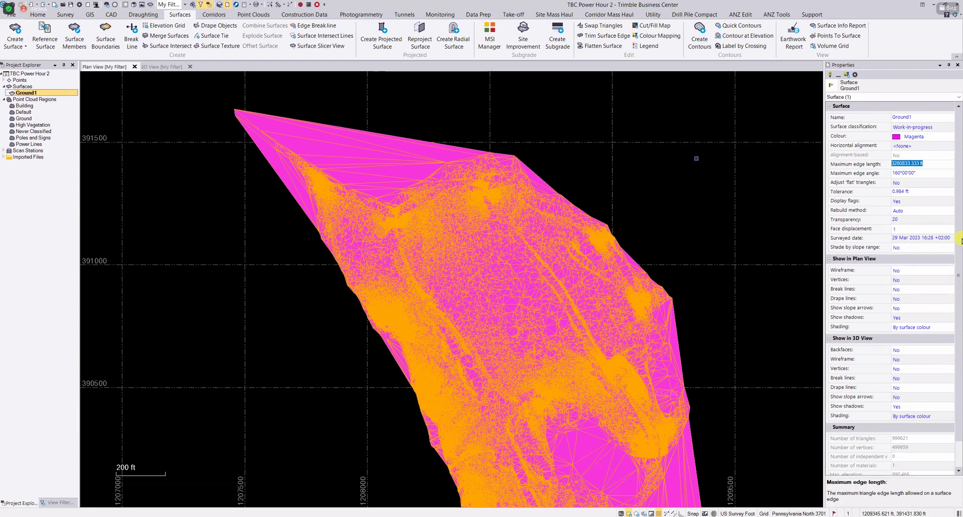
text(100)
key(Return)
mouse_move(569, 514)
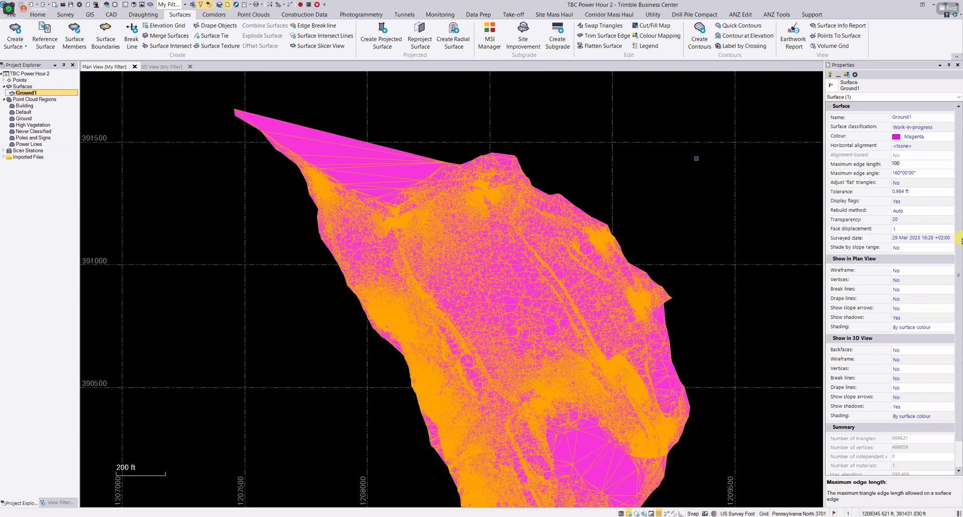
key(Tab)
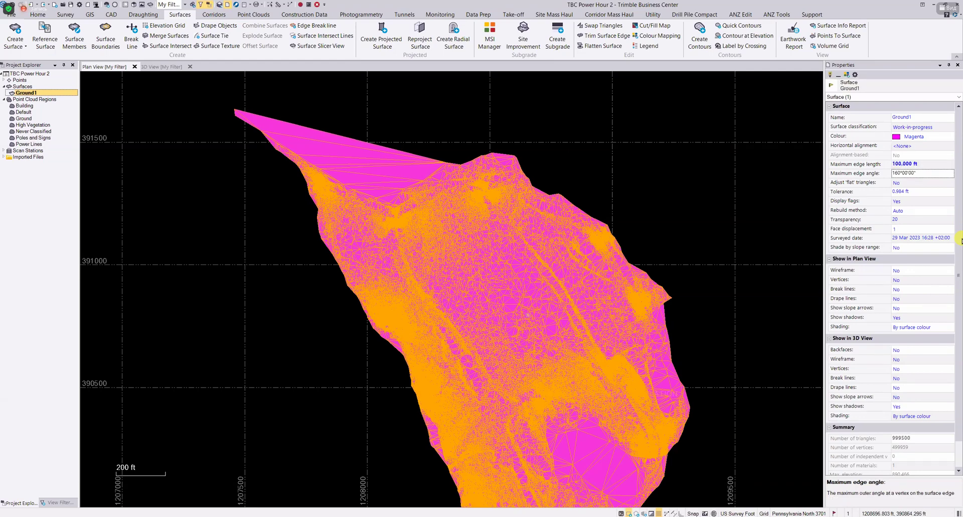
Inspect Ground1's outer boundary and the long triangles at its northern end, and close the surface properties.
mouse_move(529, 316)
middle_down()
mouse_move(502, 204)
mouse_move(507, 140)
middle_up()
middle_drag(512, 252, 469, 154)
middle_drag(563, 182, 552, 286)
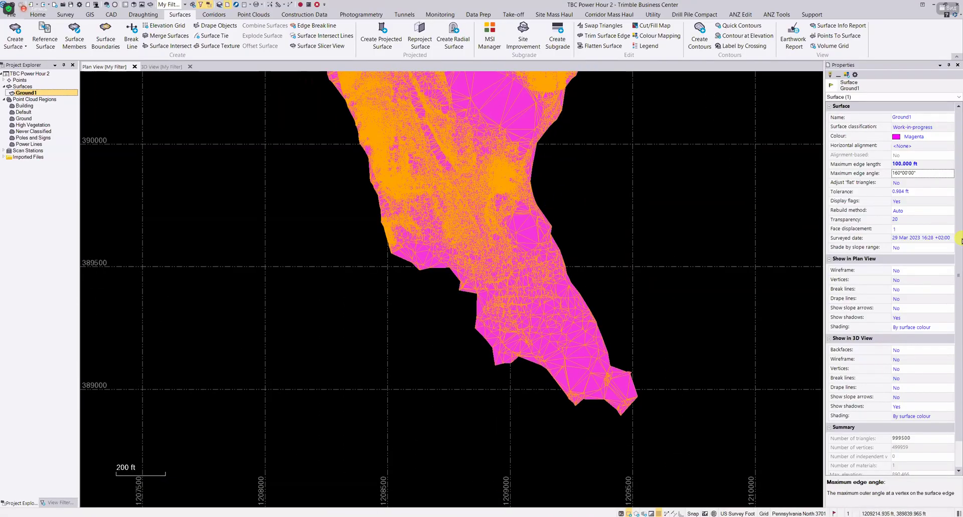
middle_drag(531, 178, 718, 466)
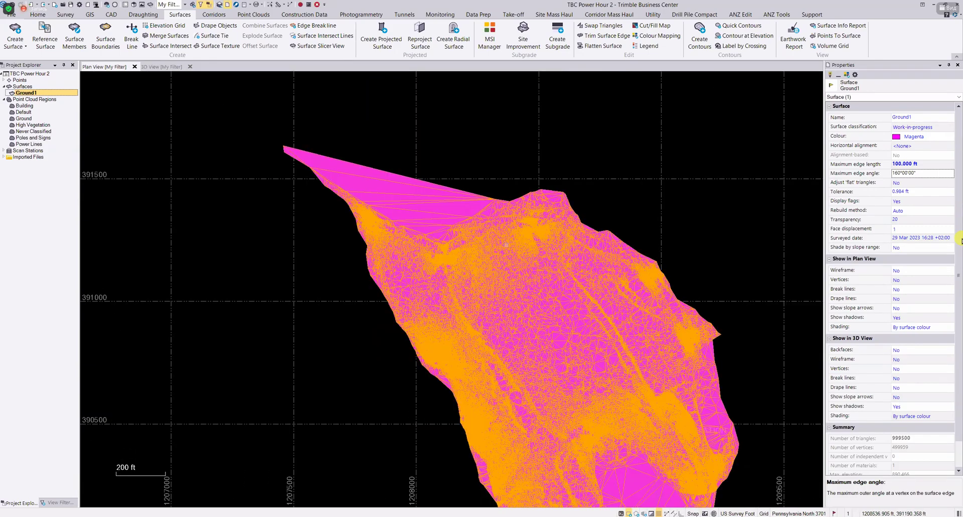
scroll(422, 206, up, 1)
scroll(422, 206, up, 1)
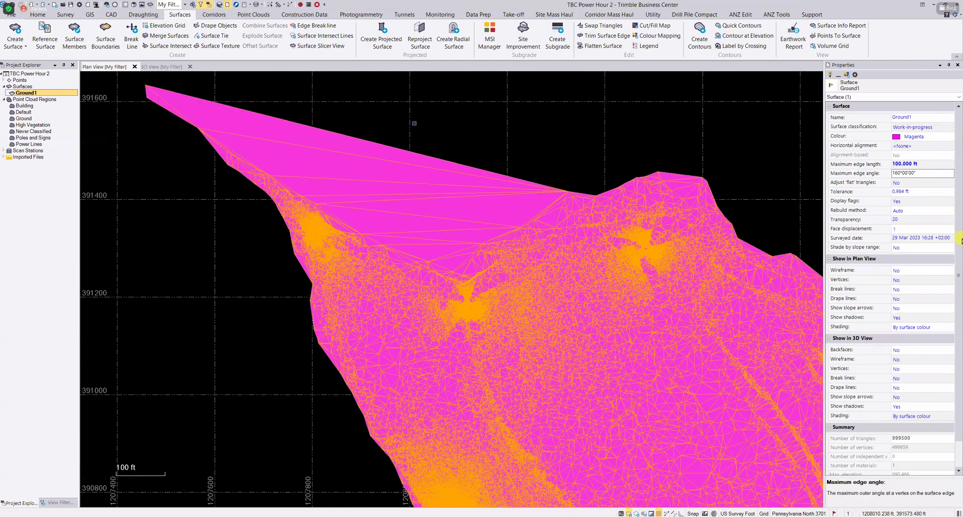
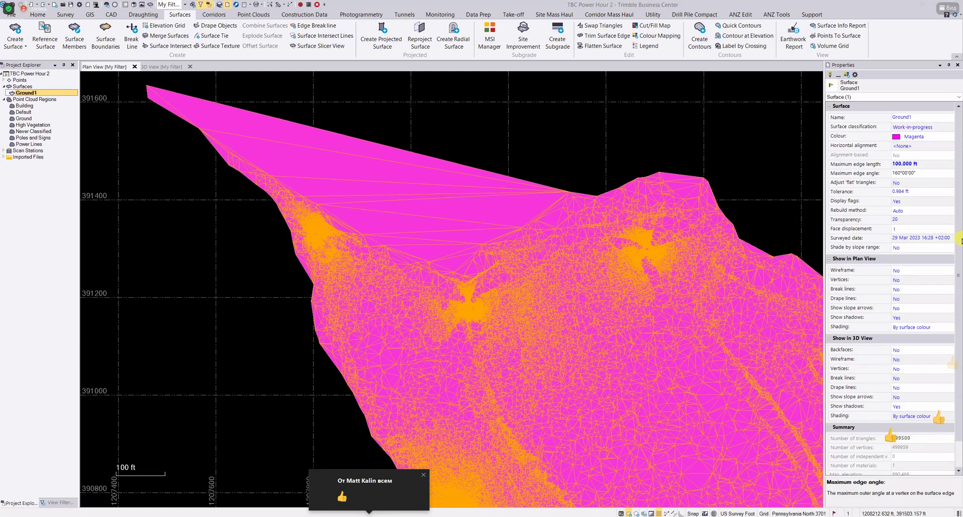
middle_drag(555, 174, 597, 199)
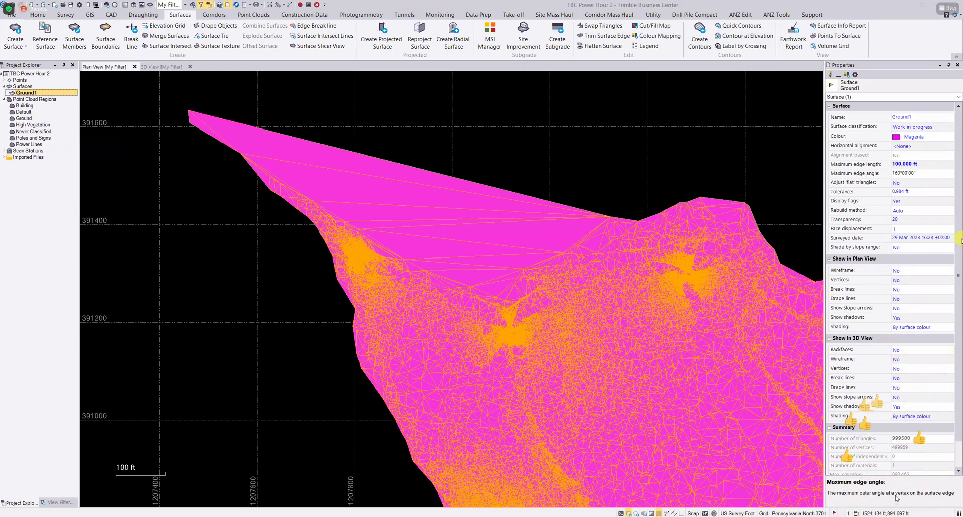
click(958, 65)
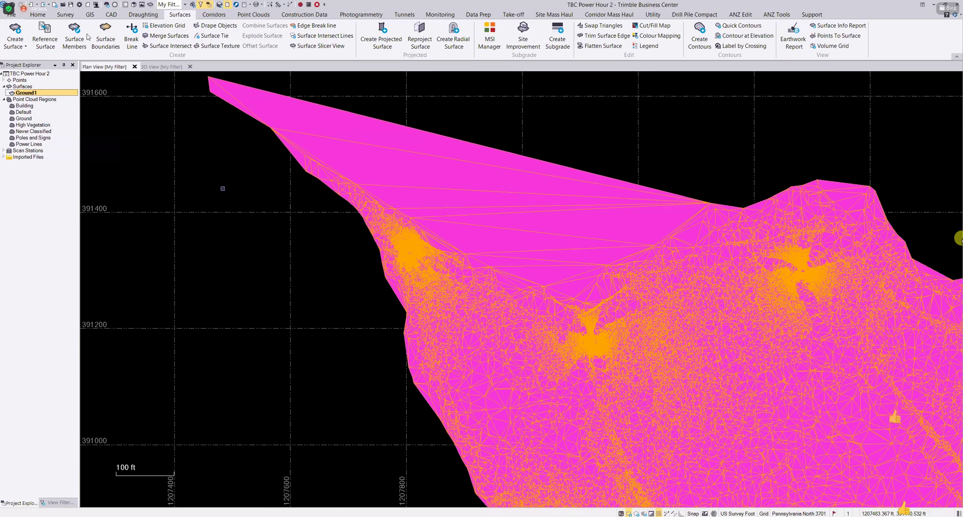
Open Add/Remove Surface Members for Ground1 and hide the Ground1 surface in the view filter.
click(74, 40)
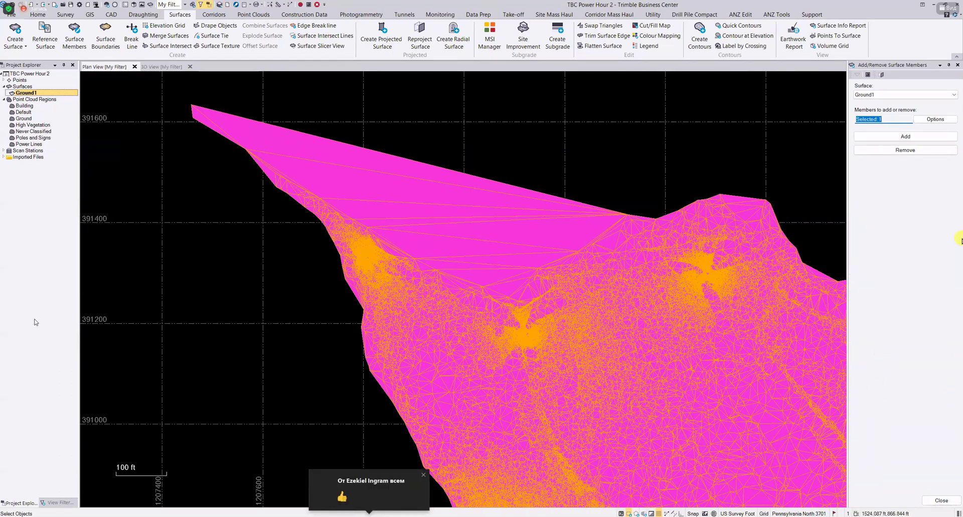
click(58, 502)
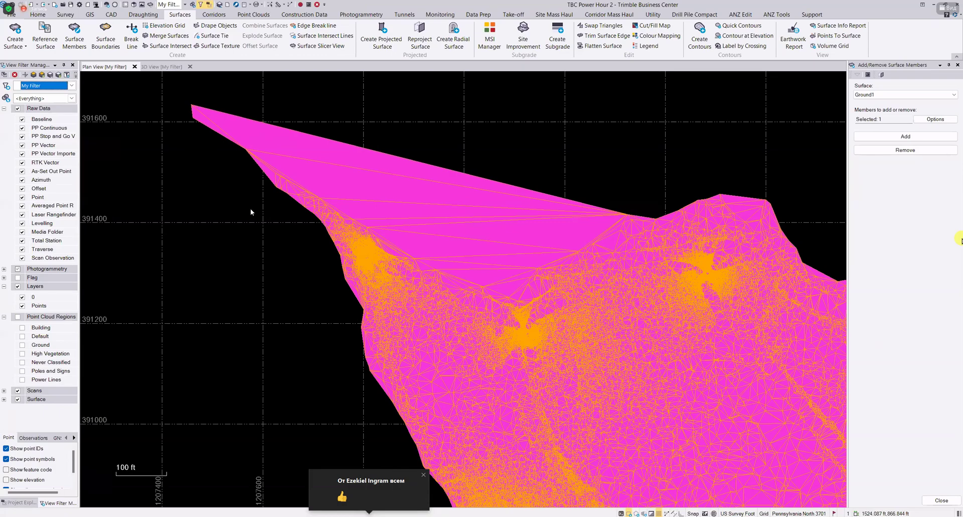
click(22, 410)
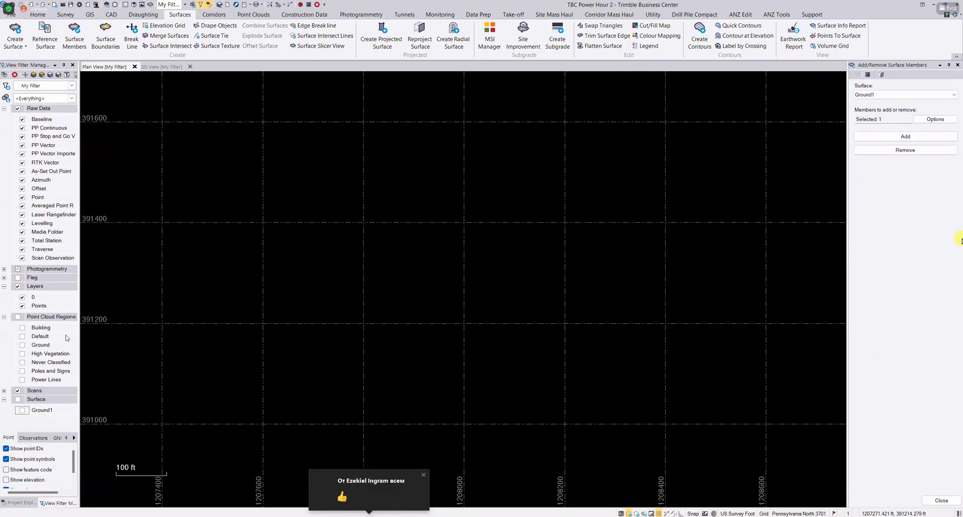
Show the Ground point cloud region, clear the selection and polygon-select the narrow tail of points at its northwest end.
click(22, 345)
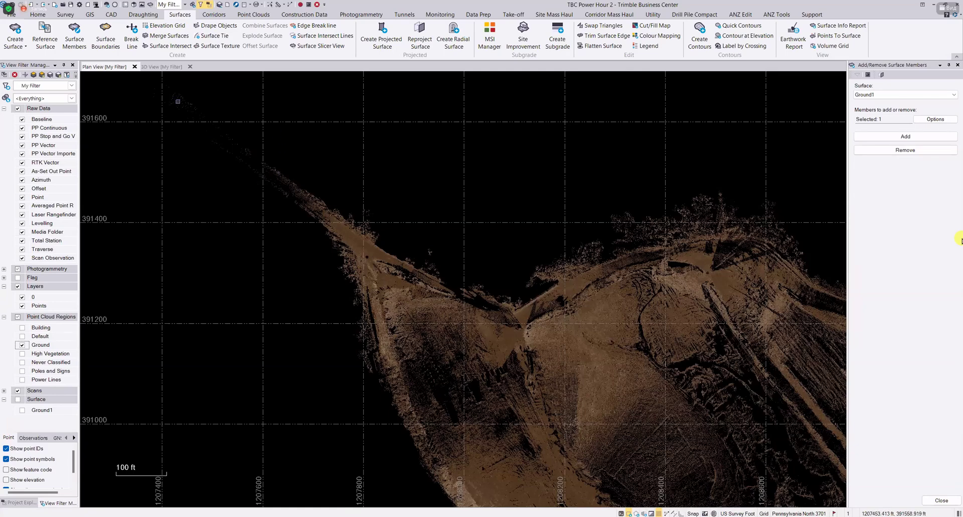
key(Escape)
drag(136, 84, 172, 79)
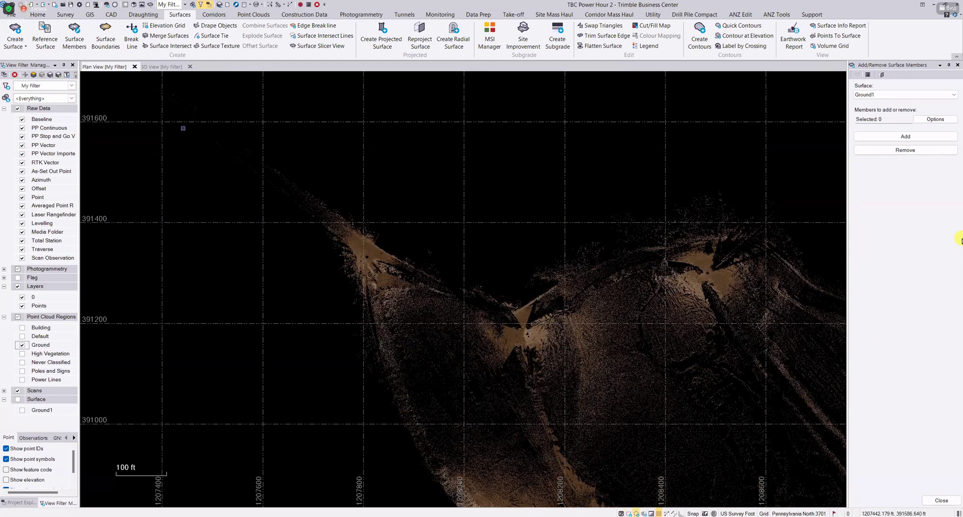
mouse_move(119, 85)
mouse_down()
mouse_move(236, 83)
mouse_move(243, 101)
mouse_move(322, 168)
mouse_move(327, 207)
mouse_up()
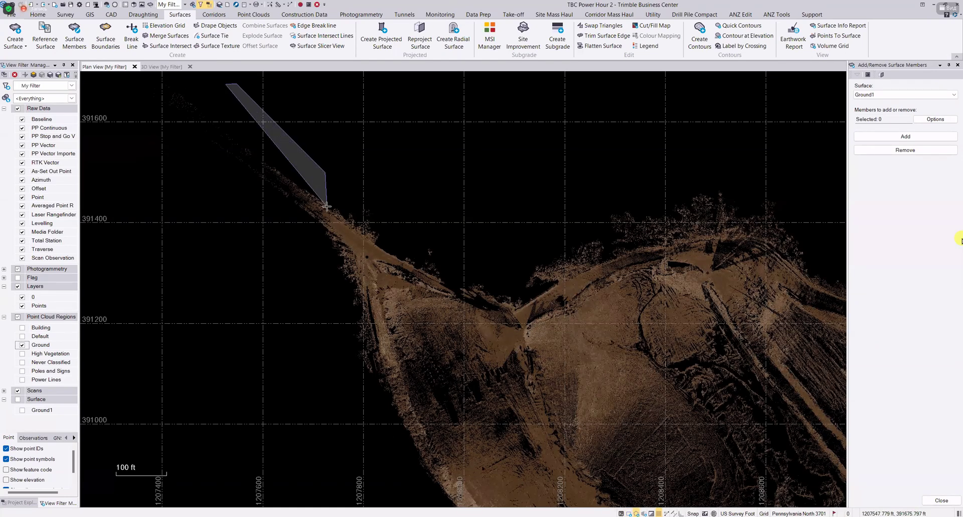
click(342, 289)
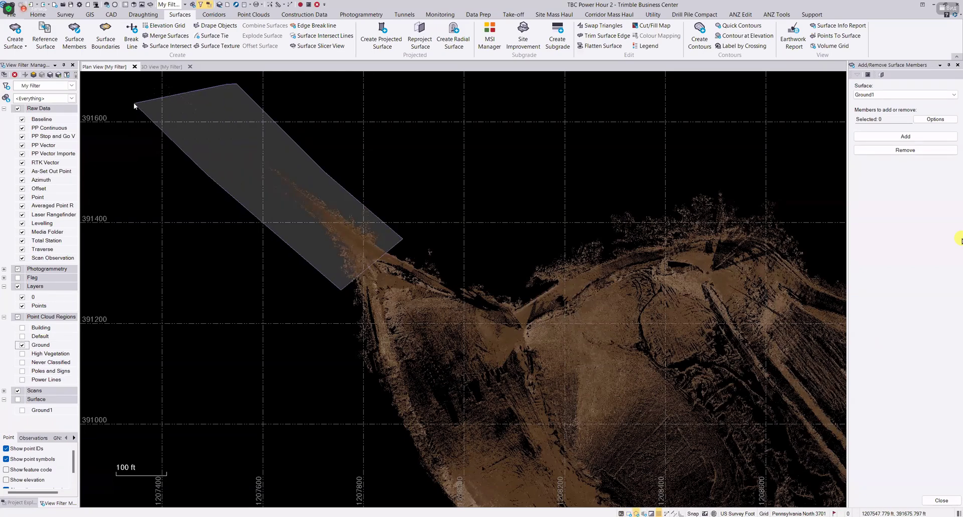
middle_drag(134, 103, 121, 199)
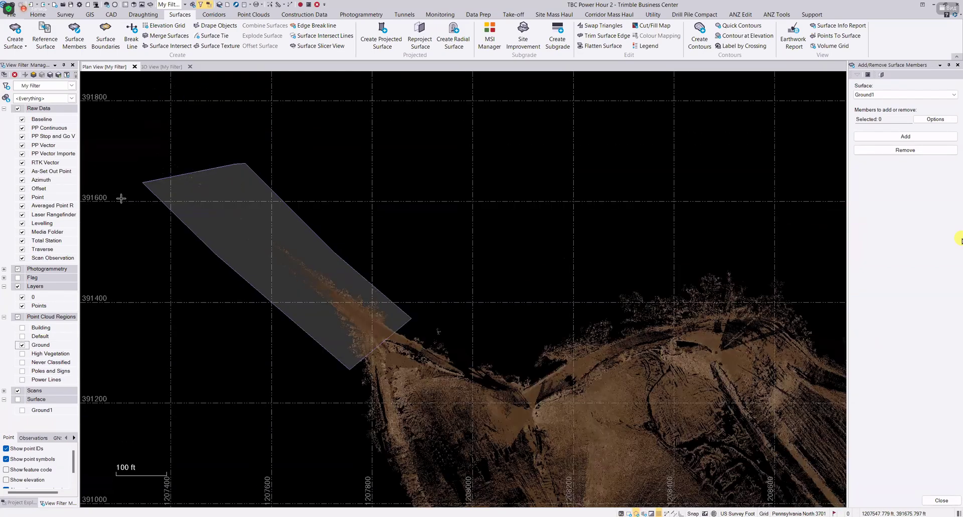
click(120, 179)
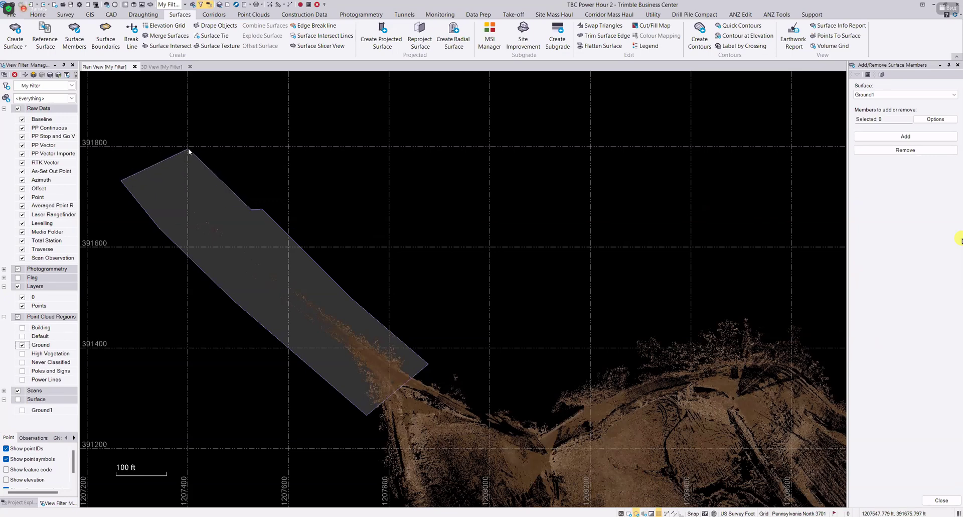
click(254, 165)
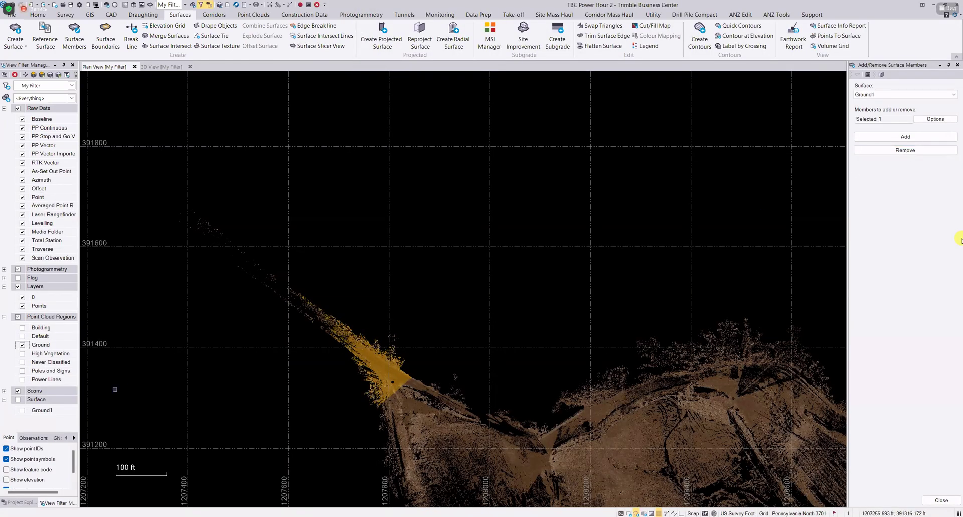
Show the Ground1 surface, remove the selected northwest points from its members, and finish editing the members.
click(22, 410)
click(898, 150)
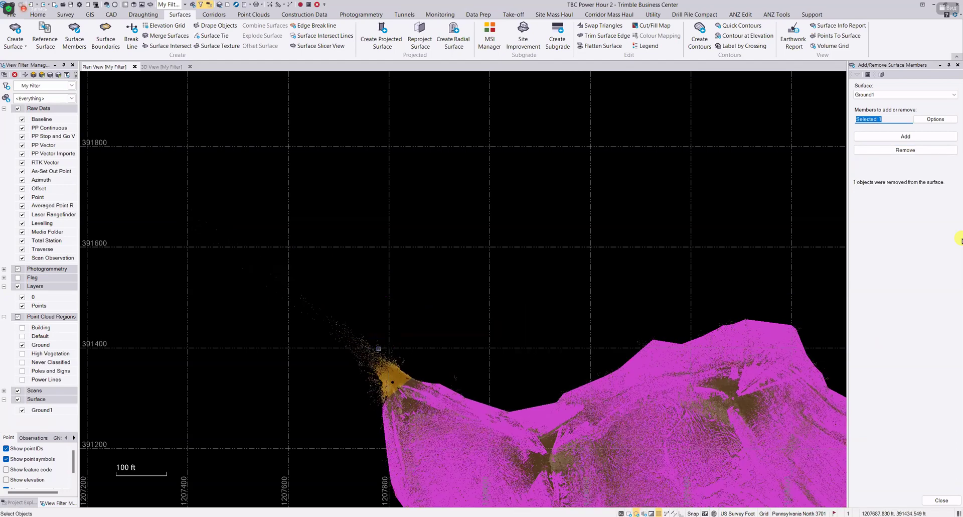
middle_drag(472, 249, 362, 67)
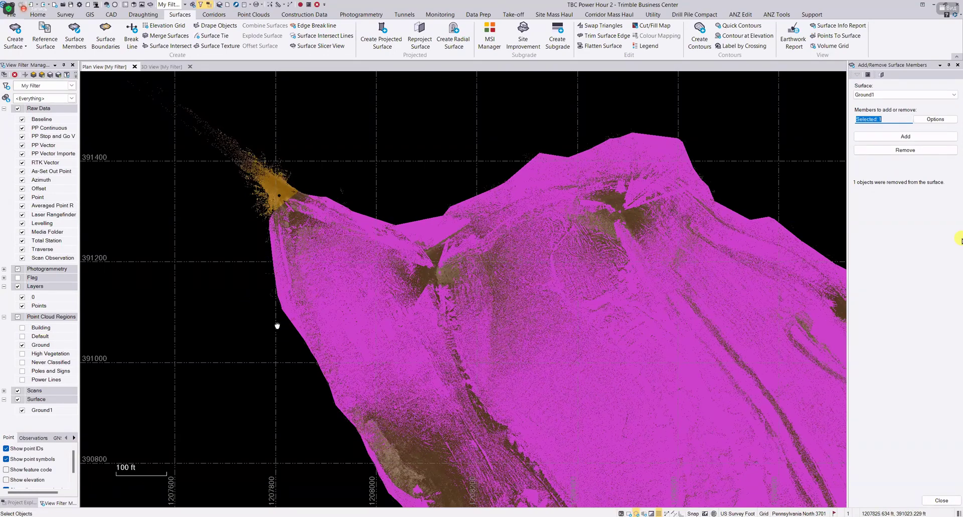
middle_drag(289, 350, 281, 332)
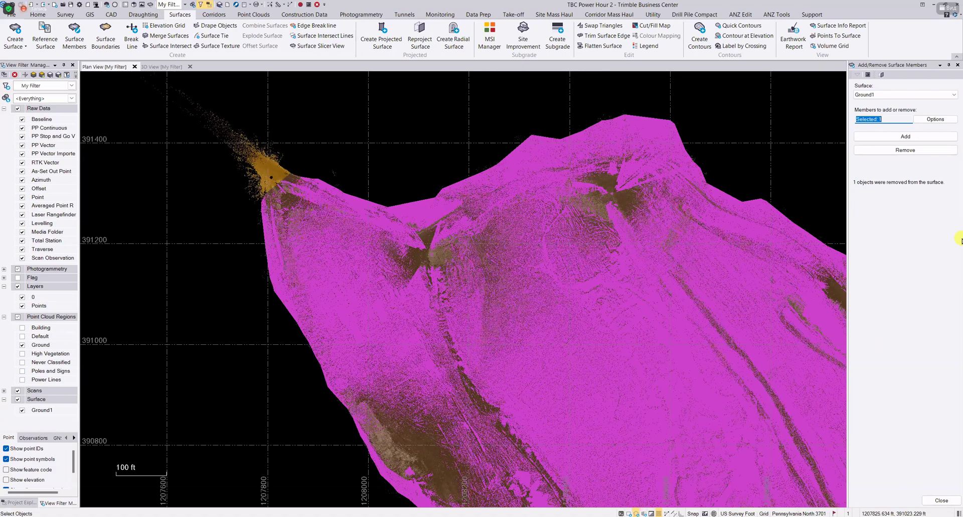
scroll(297, 350, down, 2)
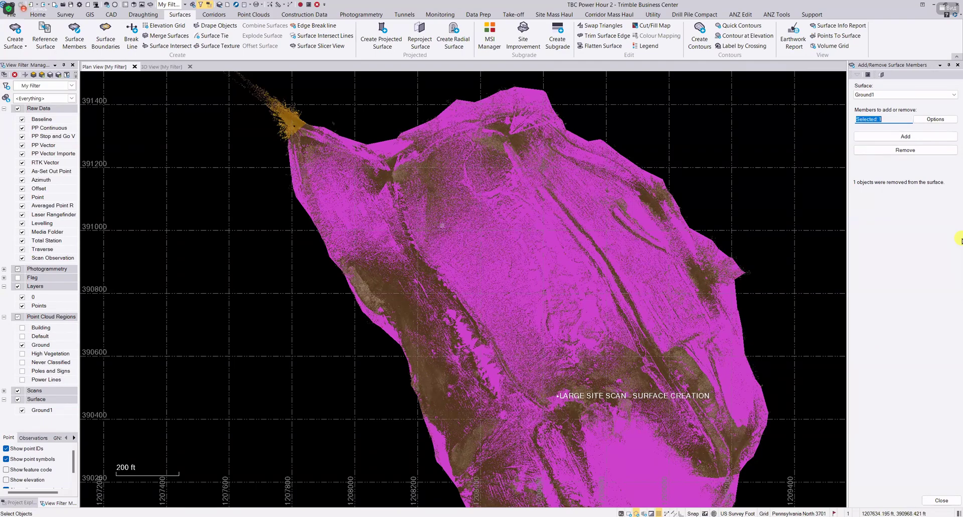
click(952, 503)
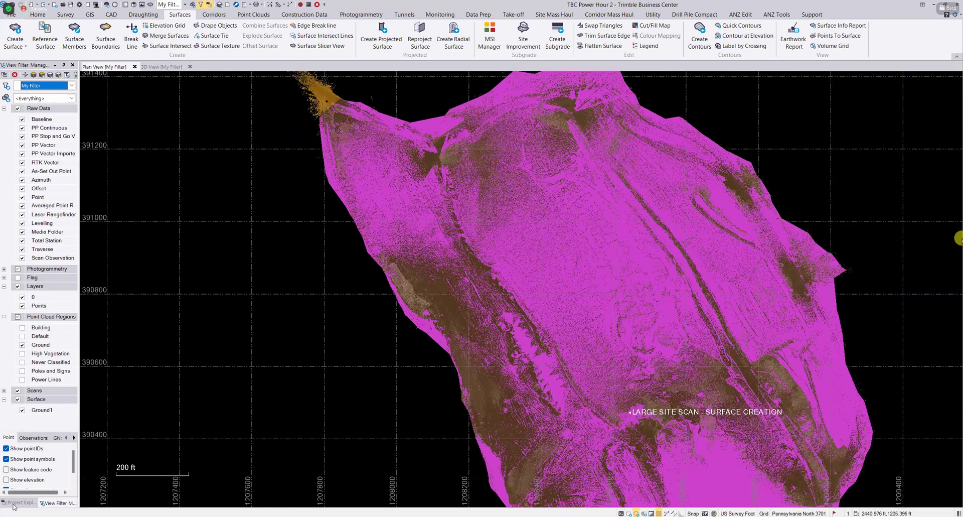
Select the Ground1 surface, display its properties and examine its triangle mesh up close and across the site.
click(20, 502)
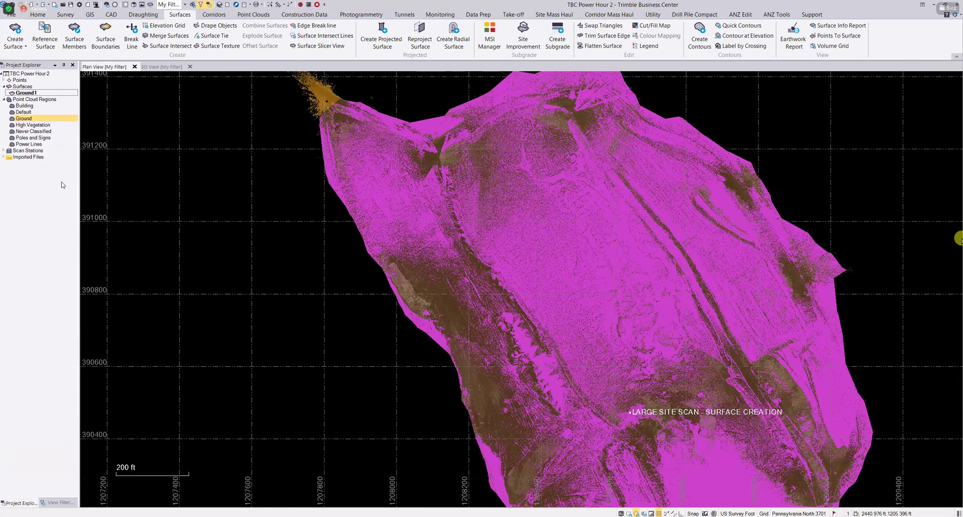
click(29, 119)
key(Escape)
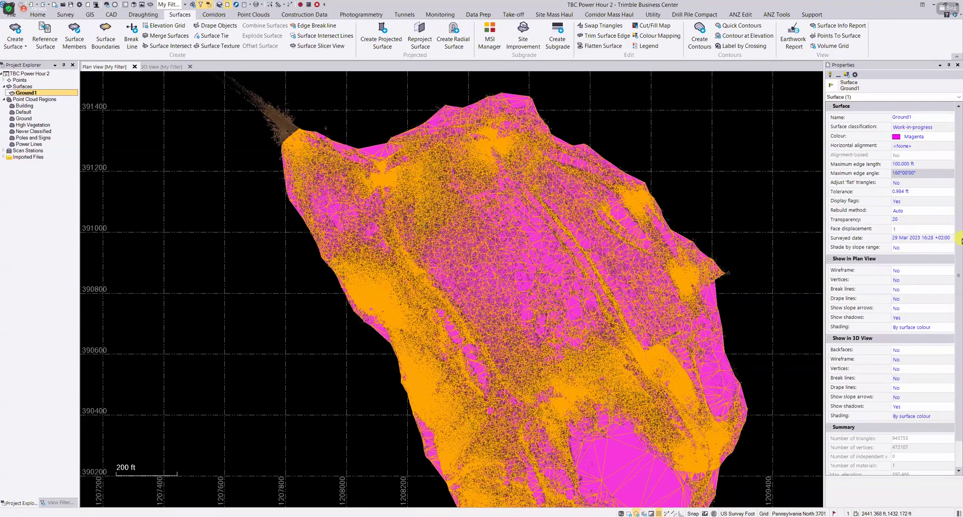
scroll(643, 226, up, 3)
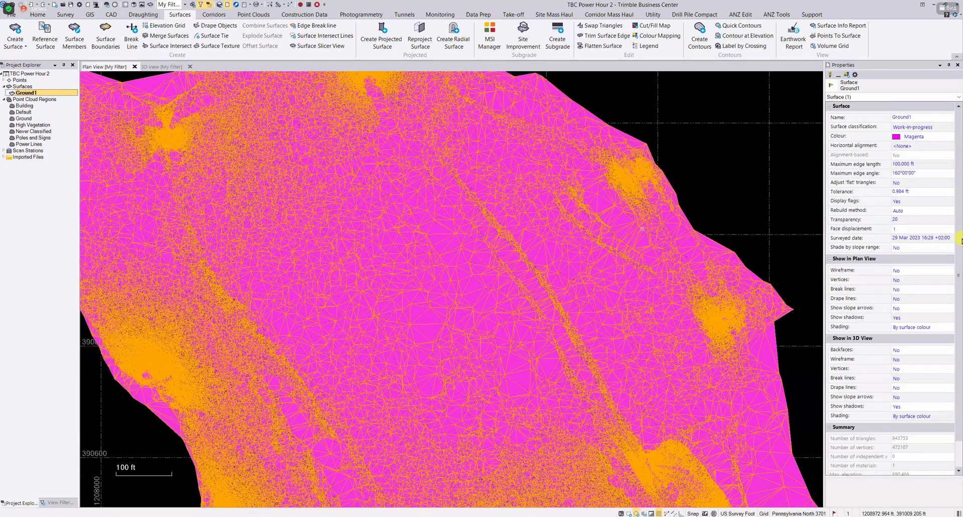
scroll(546, 271, up, 5)
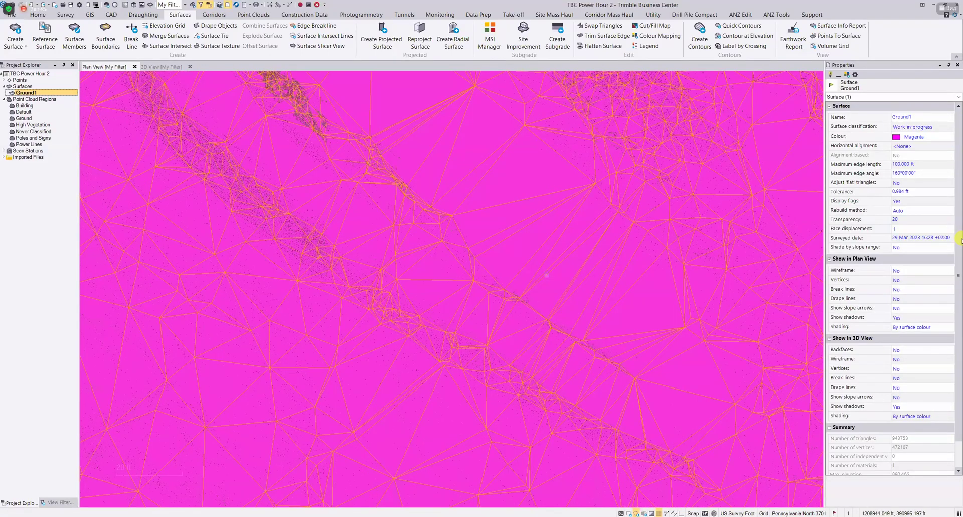
scroll(547, 275, down, 1)
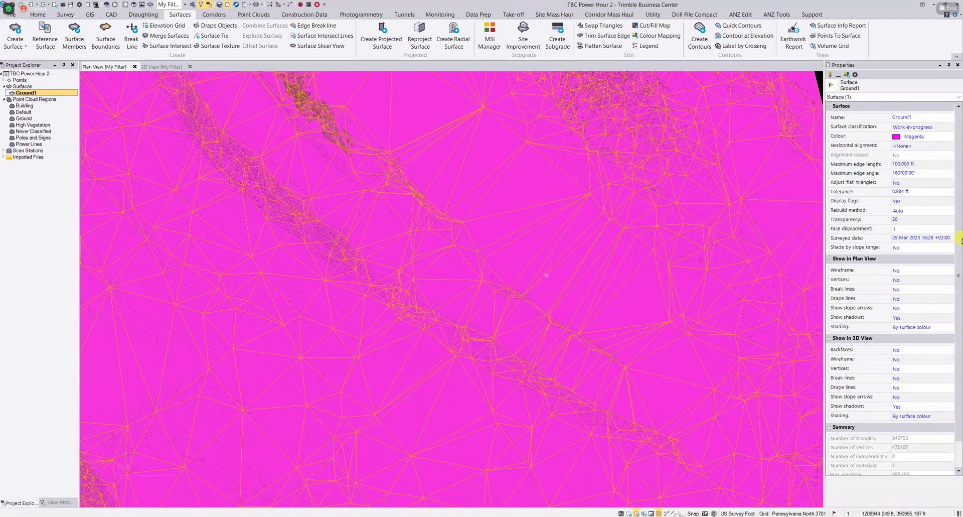
scroll(547, 275, down, 2)
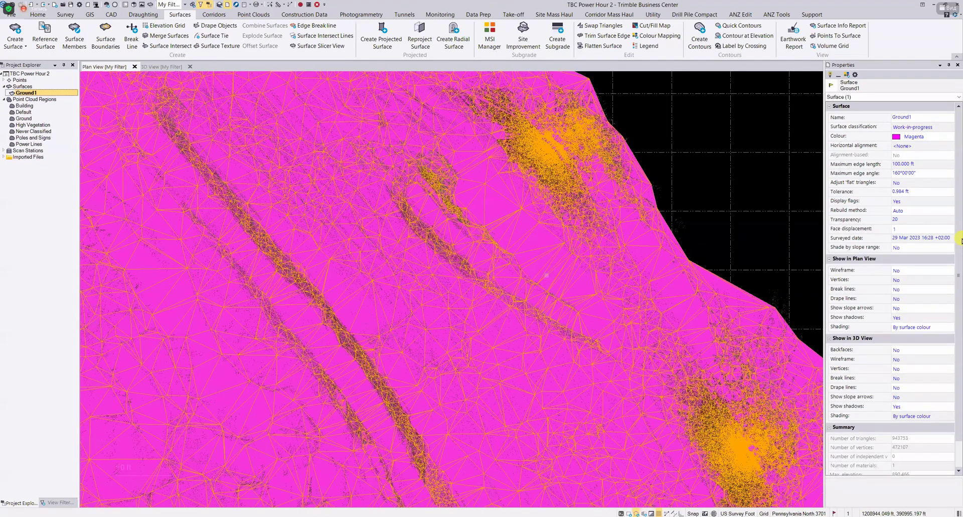
scroll(547, 275, down, 3)
scroll(532, 200, down, 2)
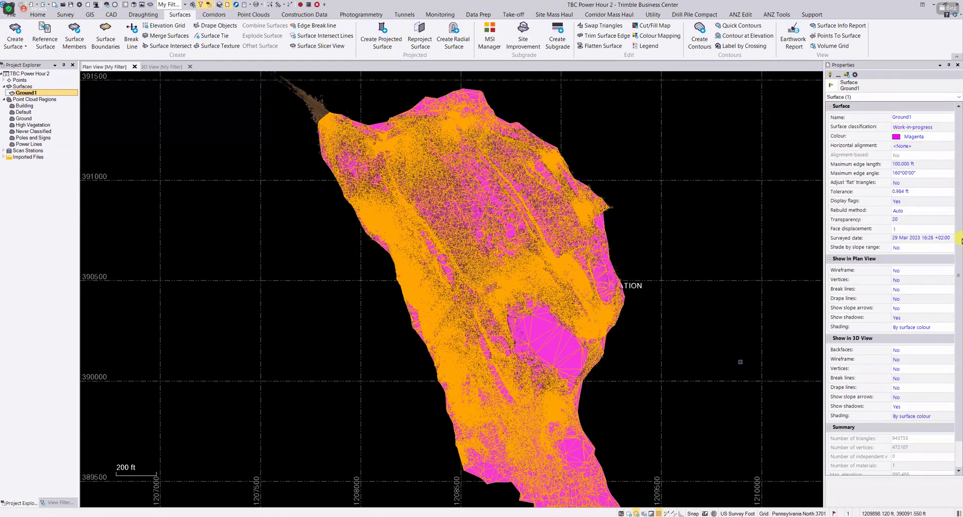
scroll(888, 379, down, 1)
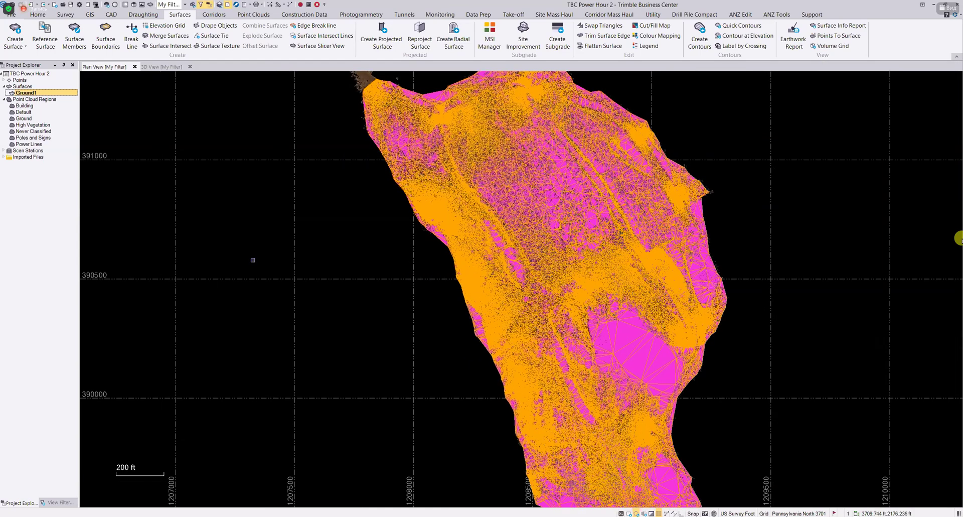
scroll(432, 273, down, 1)
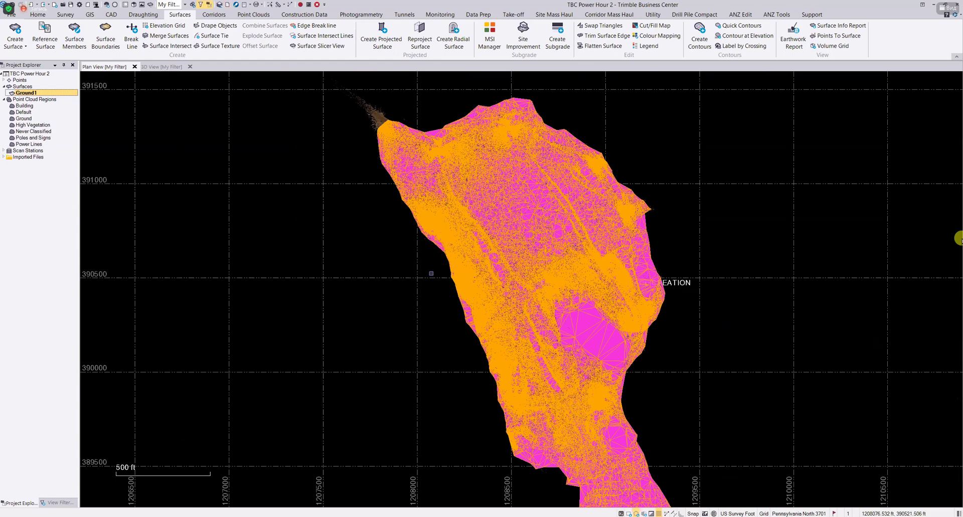
click(253, 14)
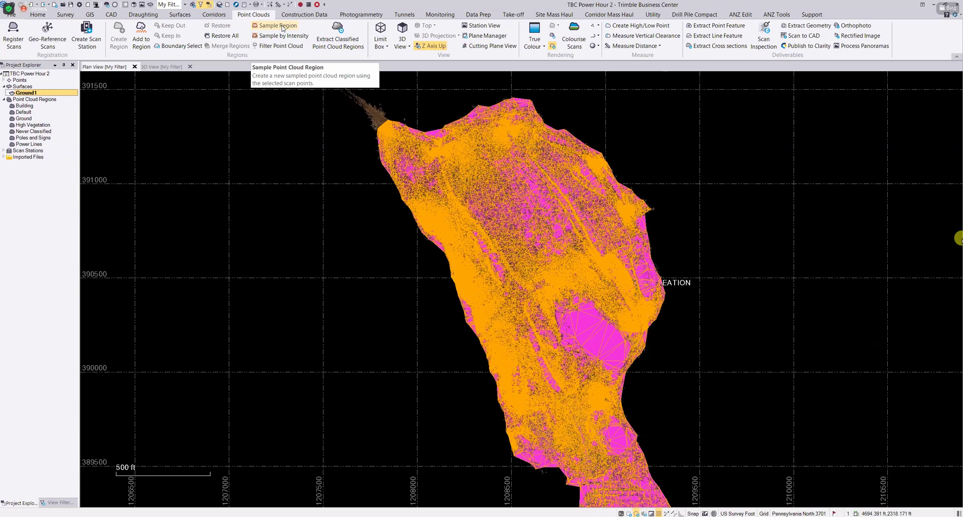
click(287, 26)
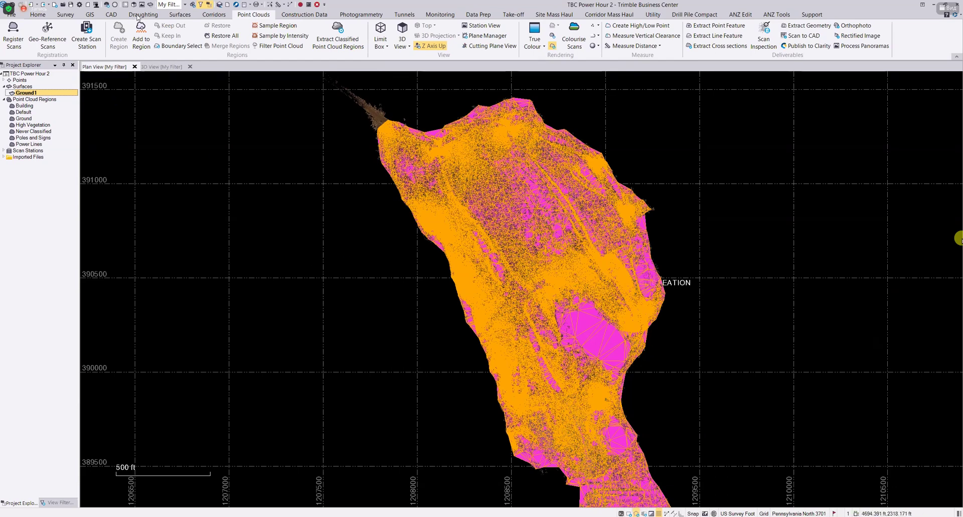
click(180, 15)
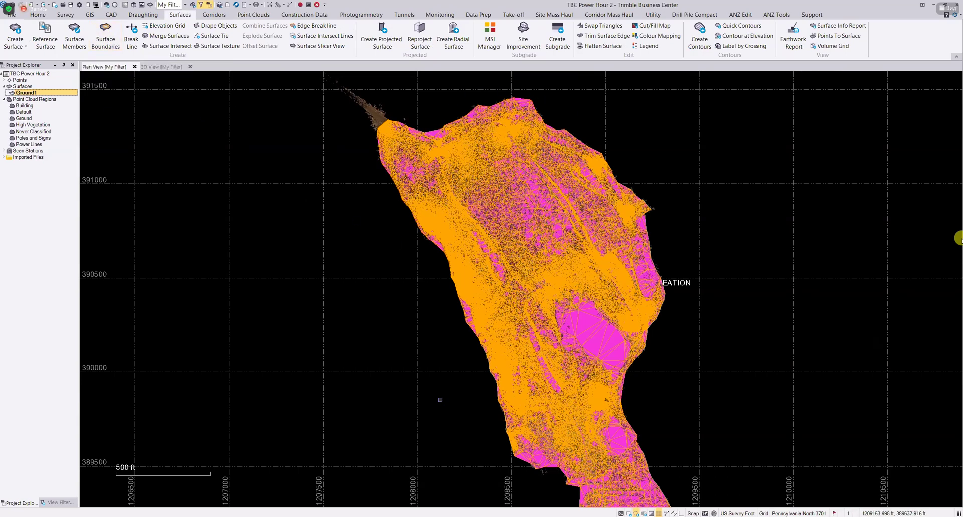
middle_drag(431, 386, 435, 337)
middle_drag(366, 202, 362, 240)
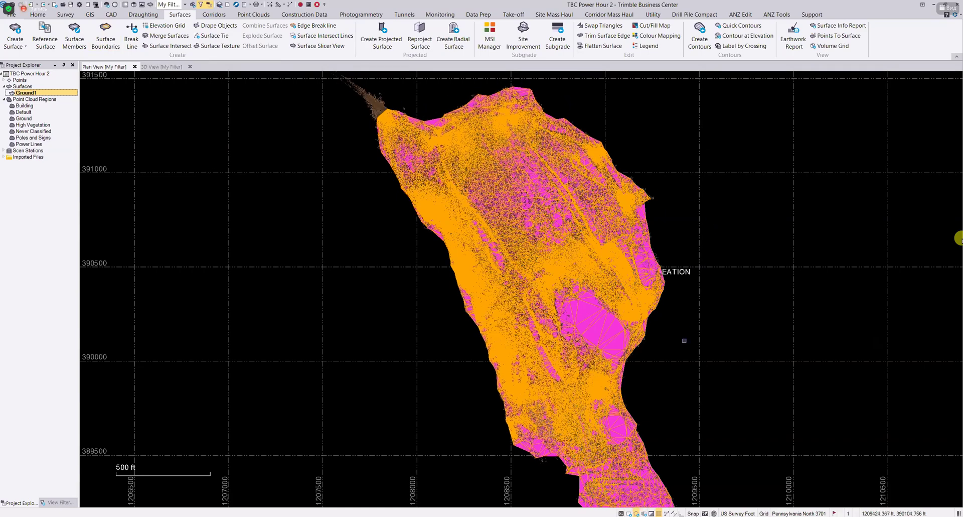
middle_drag(673, 347, 653, 298)
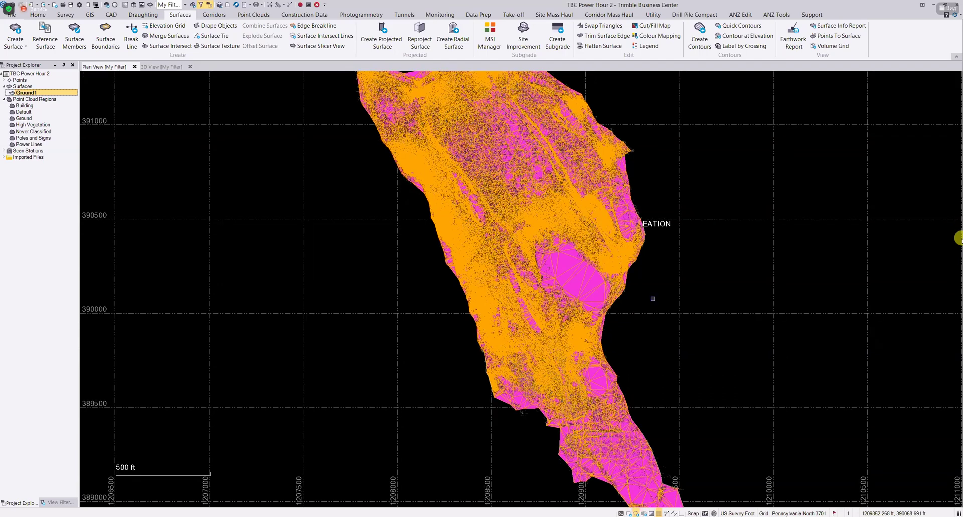
middle_drag(390, 243, 405, 255)
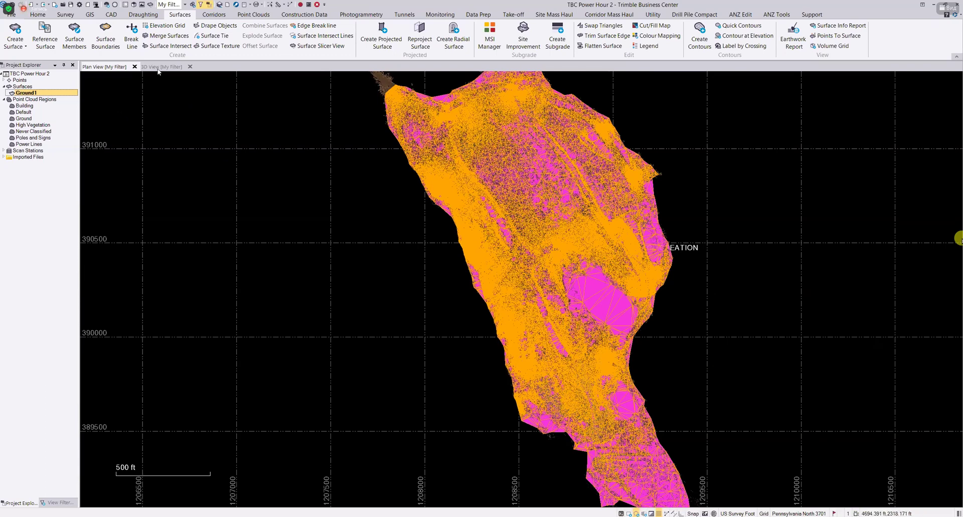
Open the TBC Power Hour 3 project from the start page, discarding the changes to the current project.
click(810, 17)
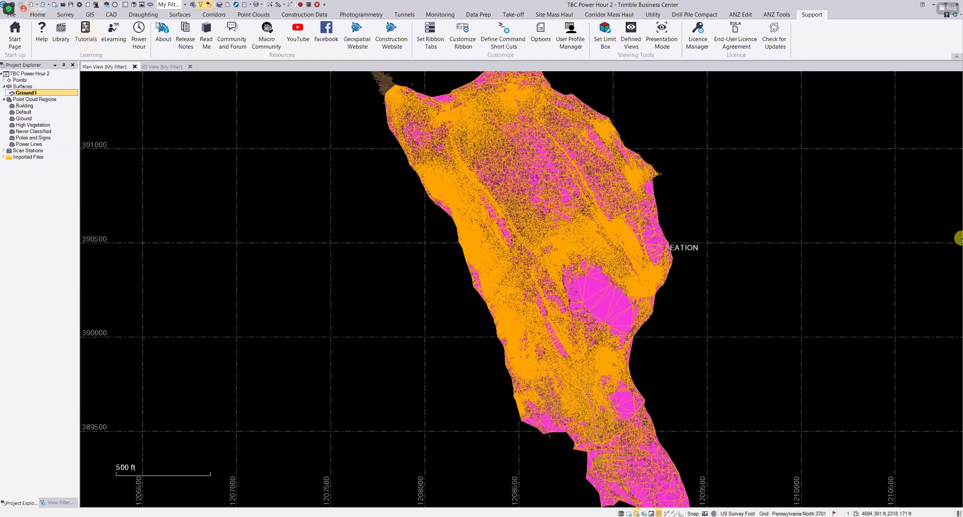
click(15, 35)
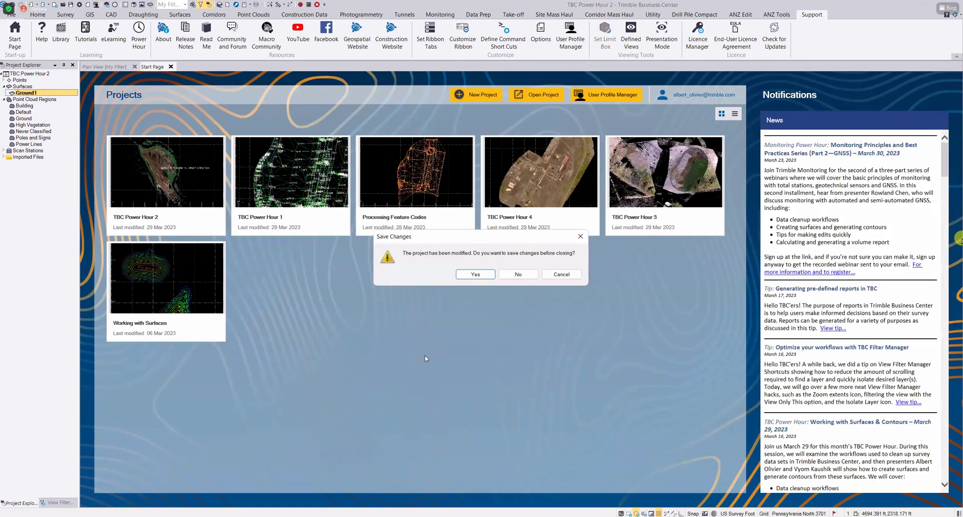
click(518, 274)
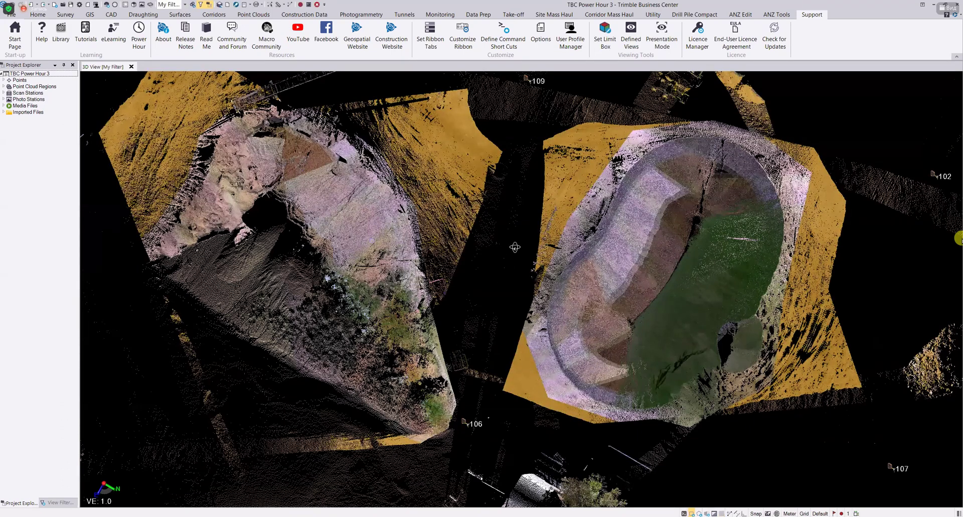
Hide the Default, High vegetation and Ground point cloud regions, keeping only North Pile and South Pile shown in the 3D view.
drag(510, 236, 496, 235)
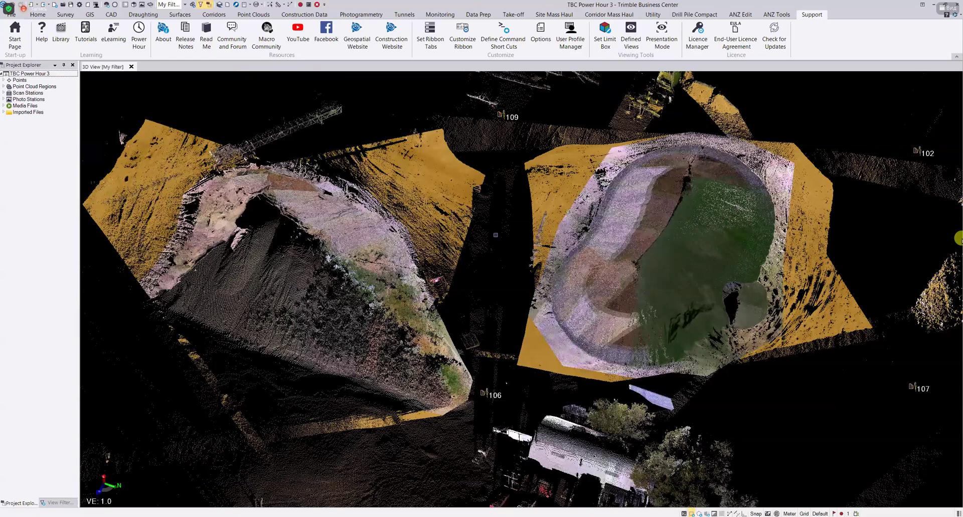
scroll(655, 233, up, 2)
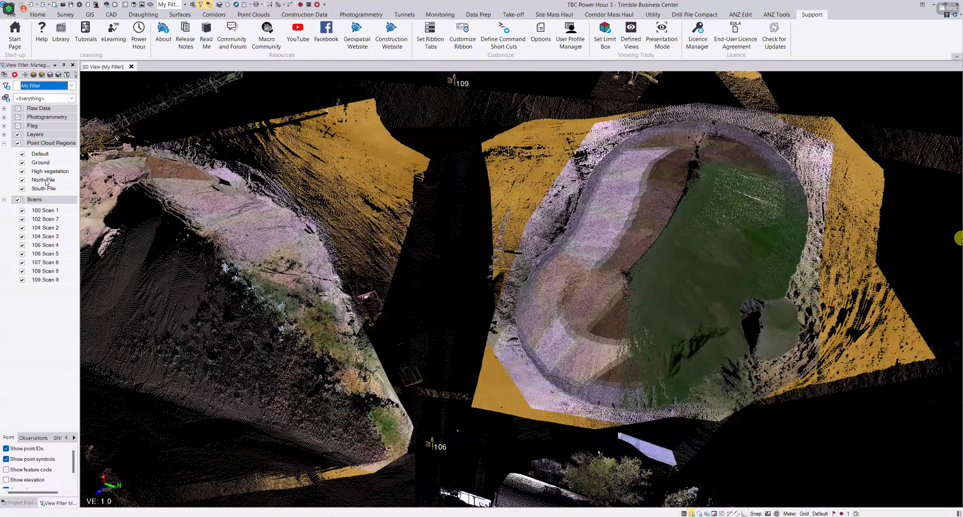
click(22, 154)
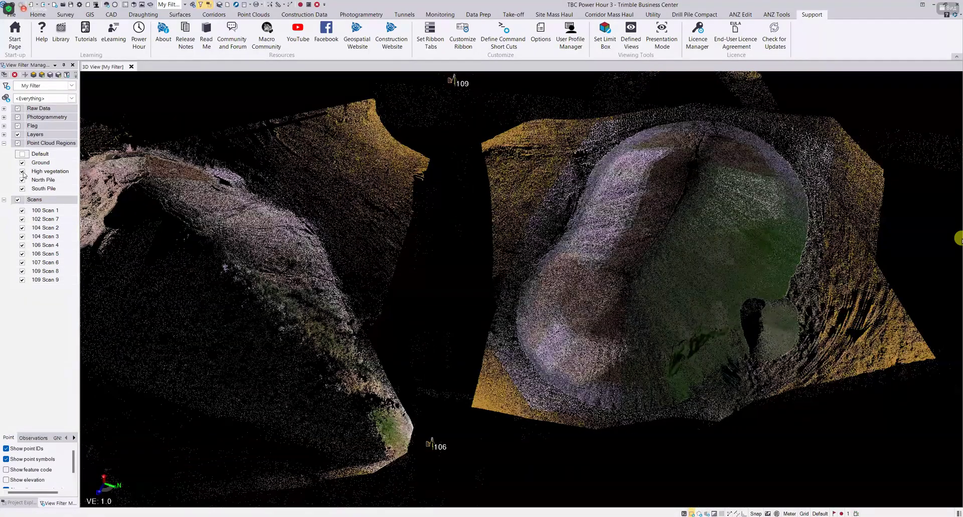
click(22, 172)
click(22, 162)
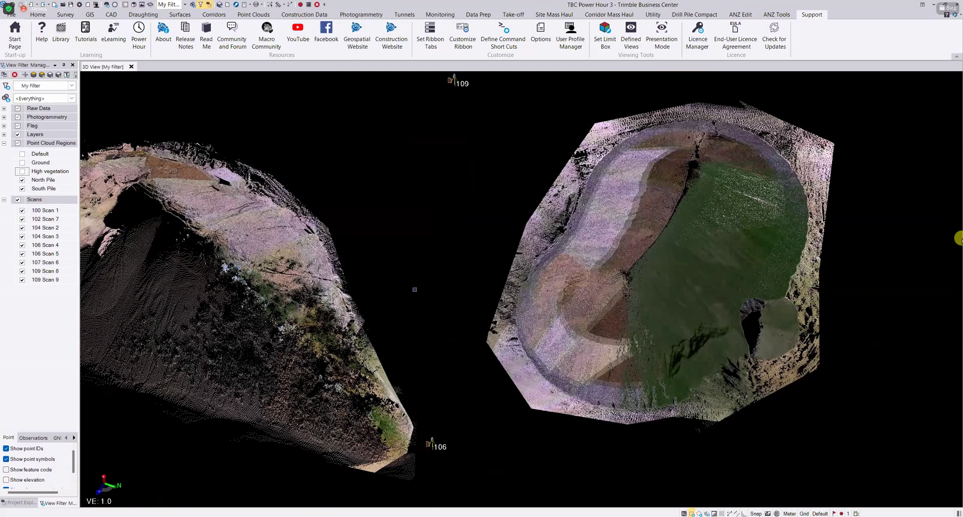
click(254, 14)
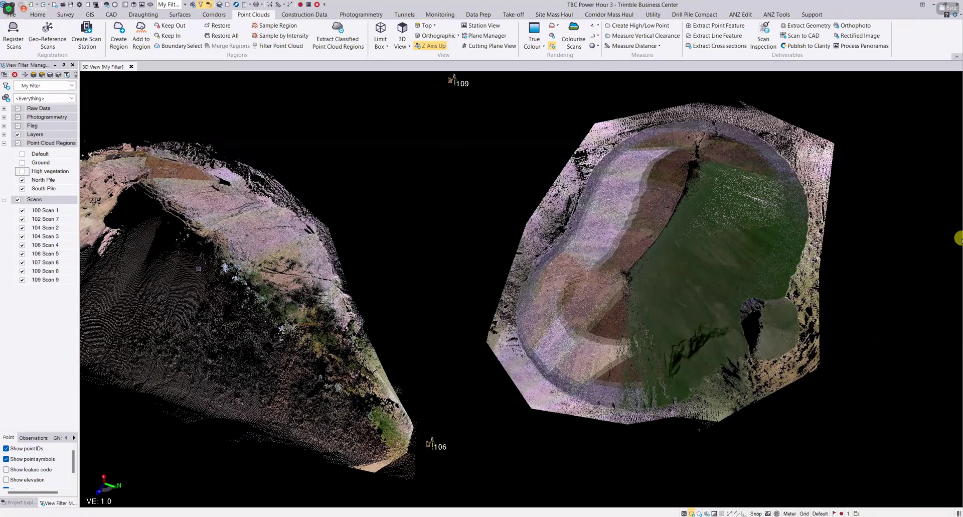
Examine the North Pile and South Pile point clouds, inspecting the north stockpile up close and from several angles.
scroll(198, 269, down, 3)
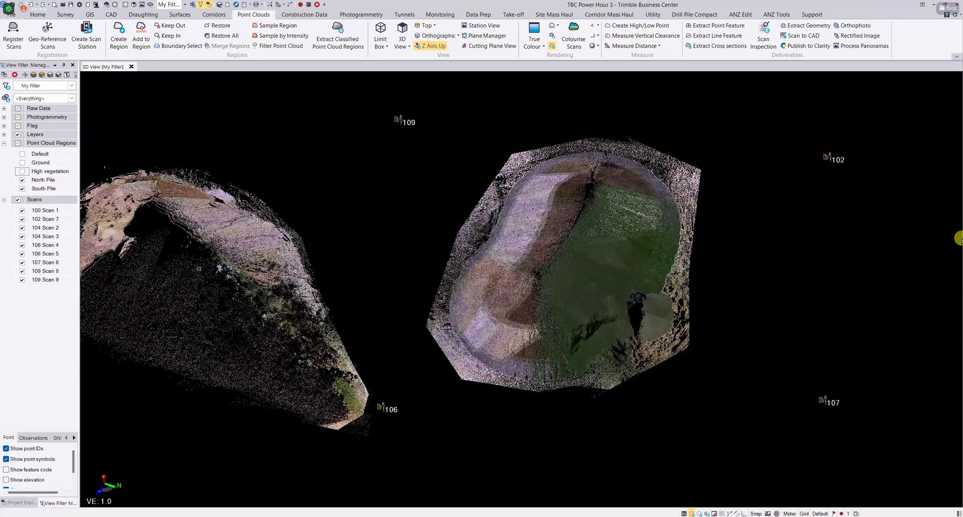
middle_drag(342, 258, 492, 265)
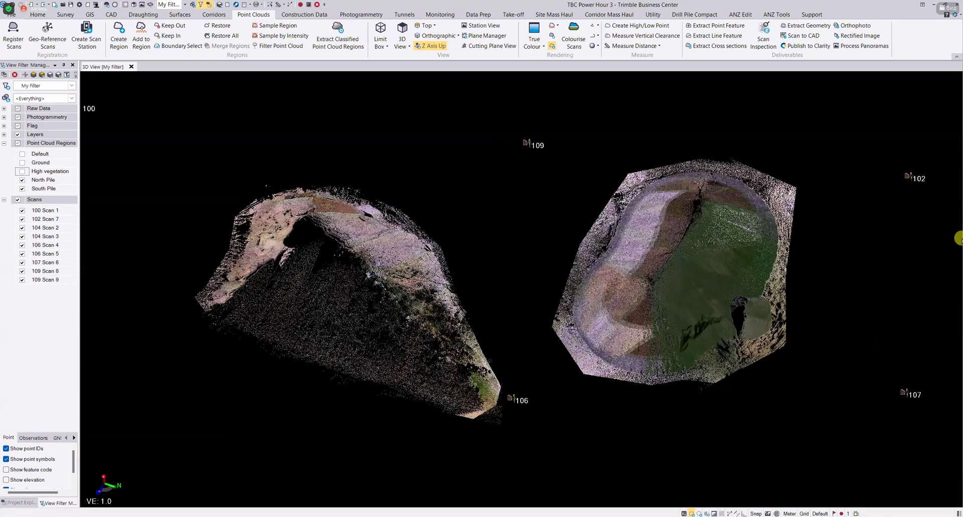
middle_drag(347, 202, 155, 195)
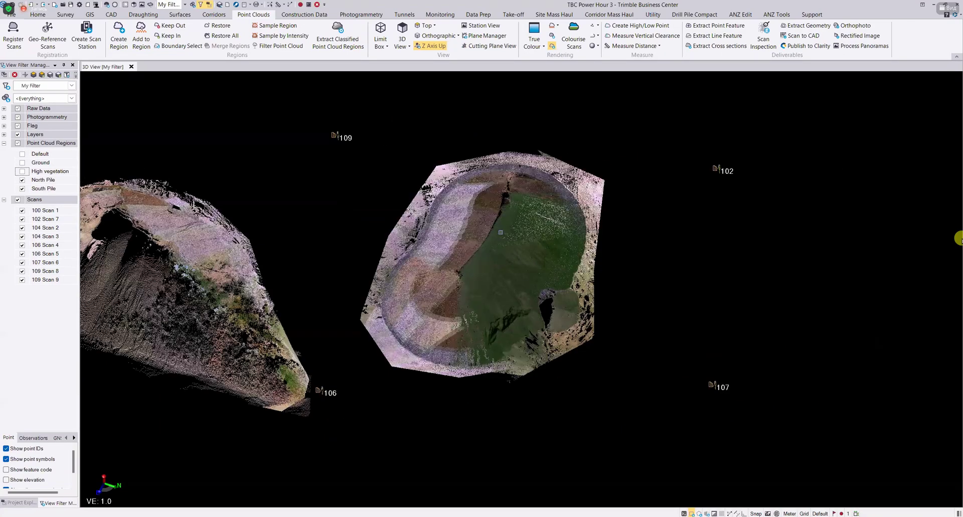
scroll(504, 232, up, 2)
right_drag(500, 212, 508, 229)
scroll(523, 232, up, 3)
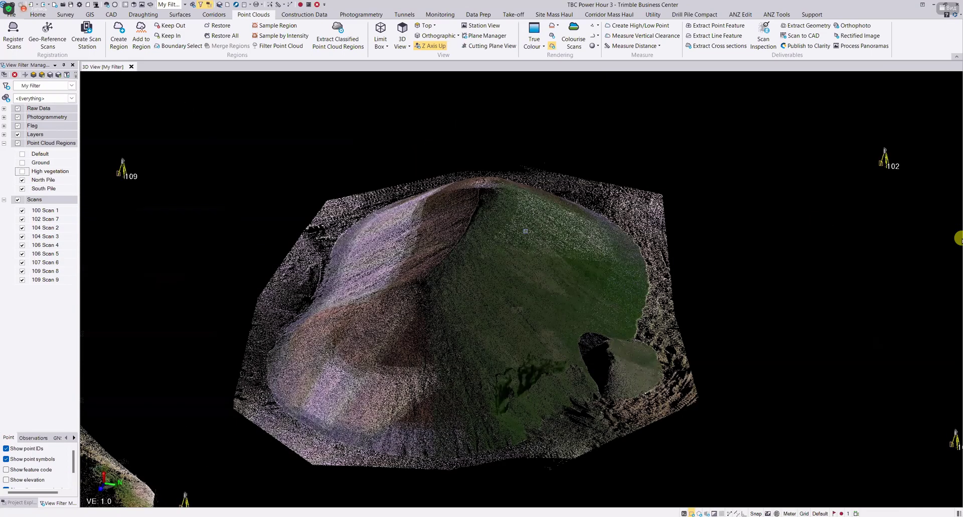
scroll(525, 231, up, 3)
right_drag(525, 231, 467, 288)
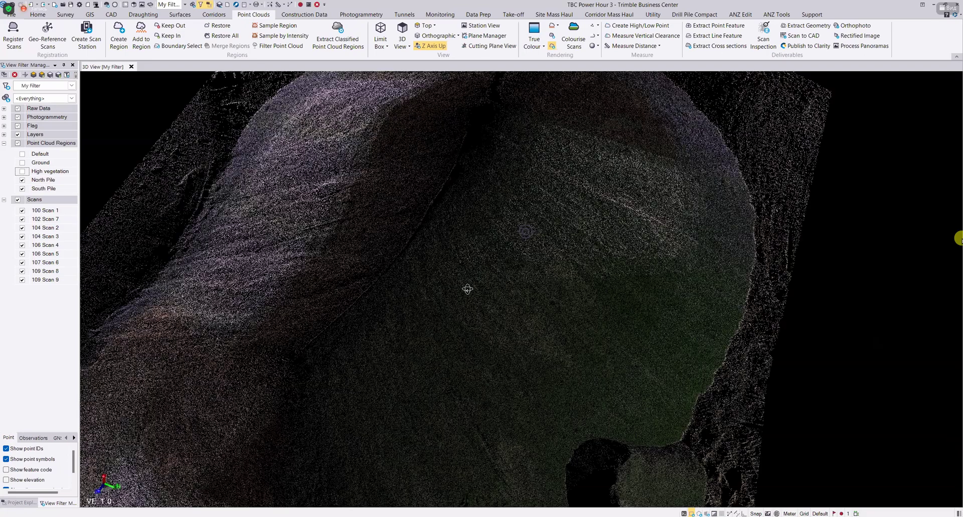
scroll(497, 230, down, 6)
right_drag(498, 228, 532, 275)
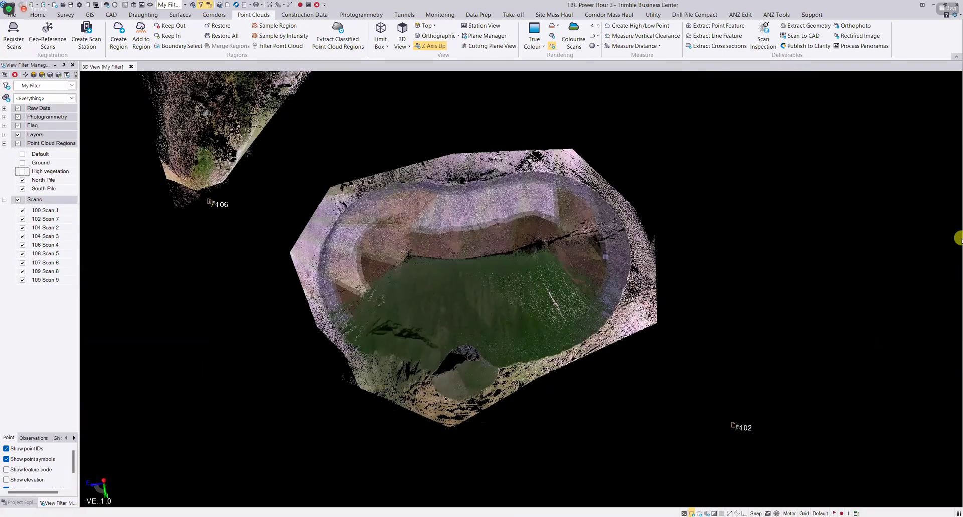
middle_drag(532, 275, 487, 291)
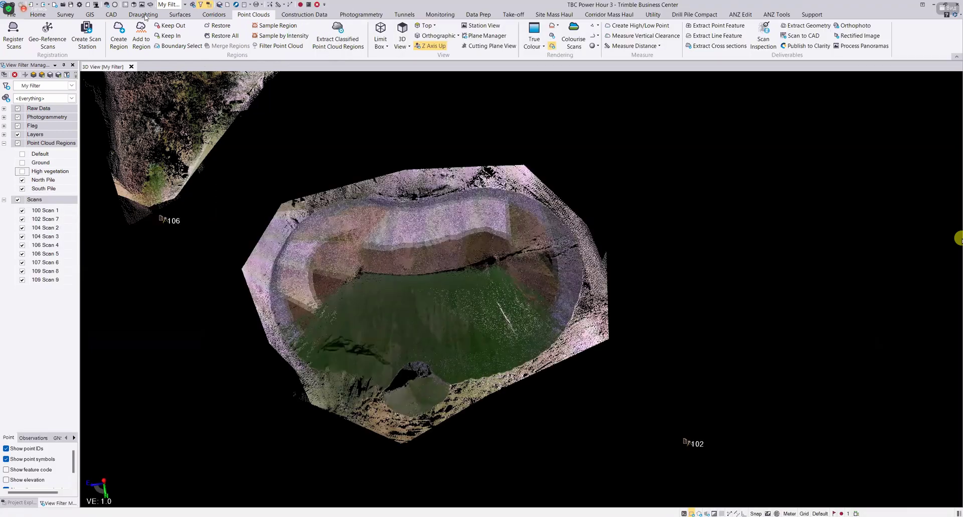
Start creating a new surface in the project and name it North Stockpile.
click(180, 14)
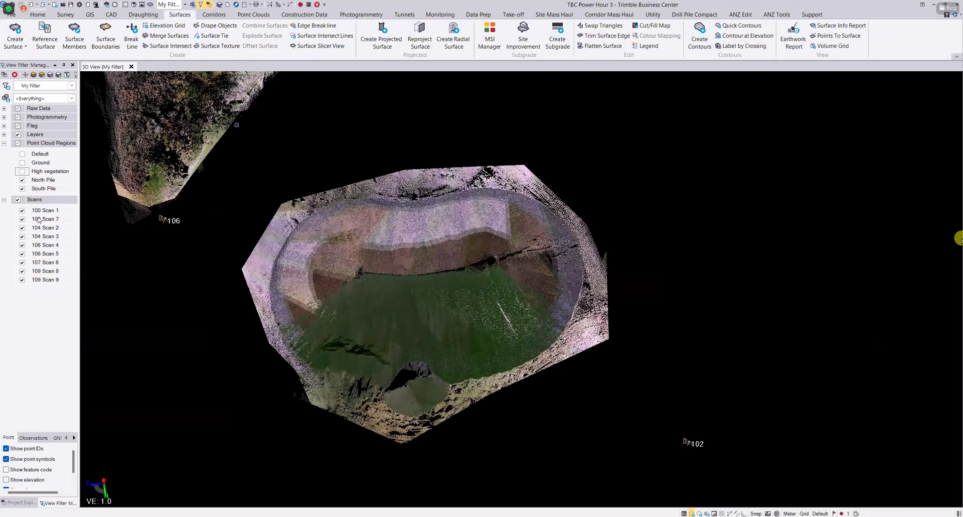
click(20, 502)
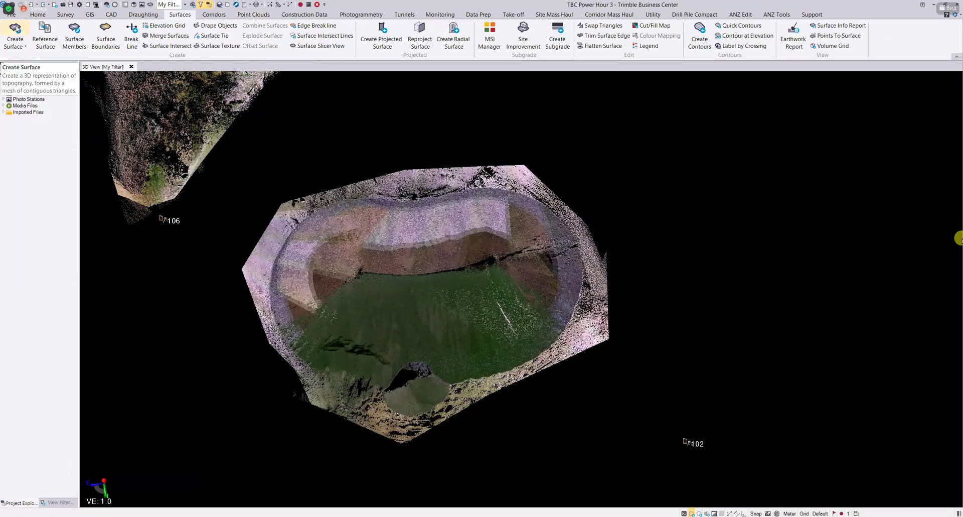
click(16, 31)
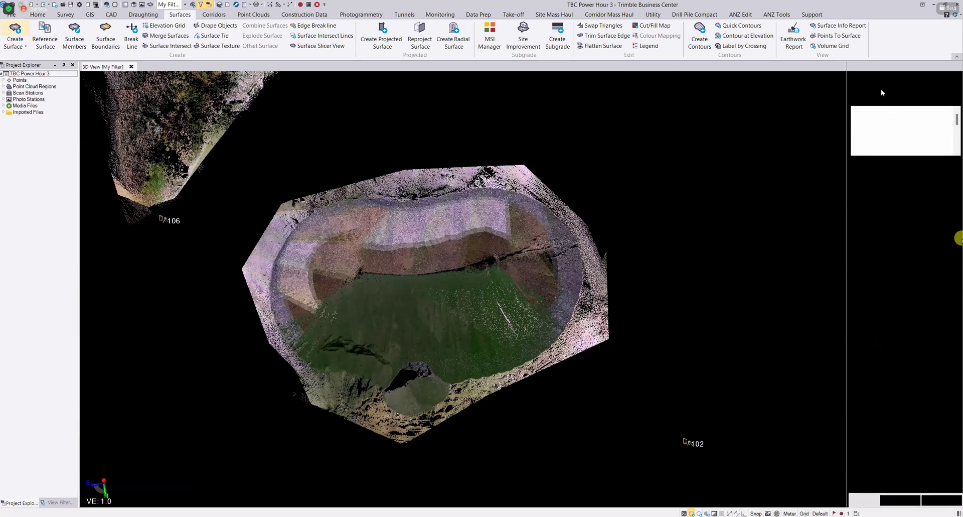
text(No)
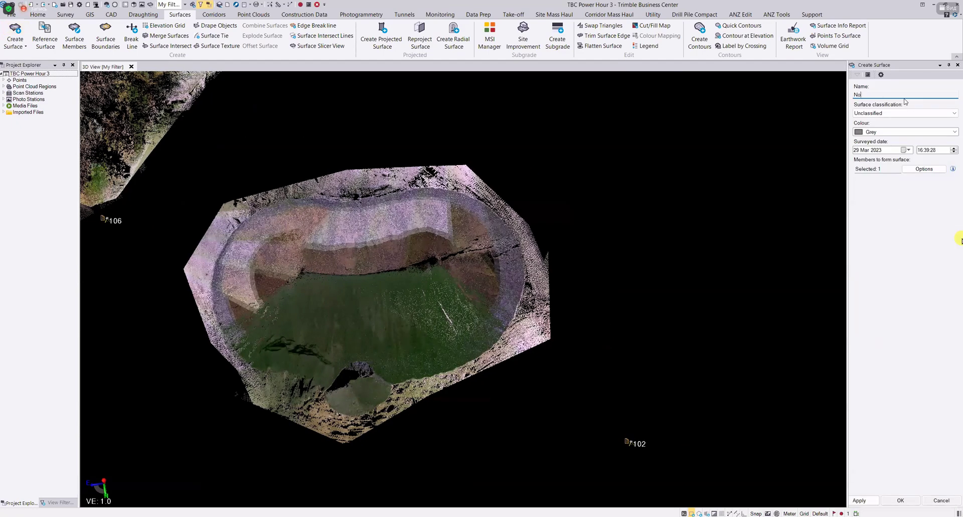
text(rht pil)
key(BackSpace)
key(BackSpace)
key(BackSpace)
key(BackSpace)
key(BackSpace)
key(BackSpace)
text(rth Stockpile)
Classify the new North Stockpile surface as Stockpile and set its colour to Green.
click(898, 113)
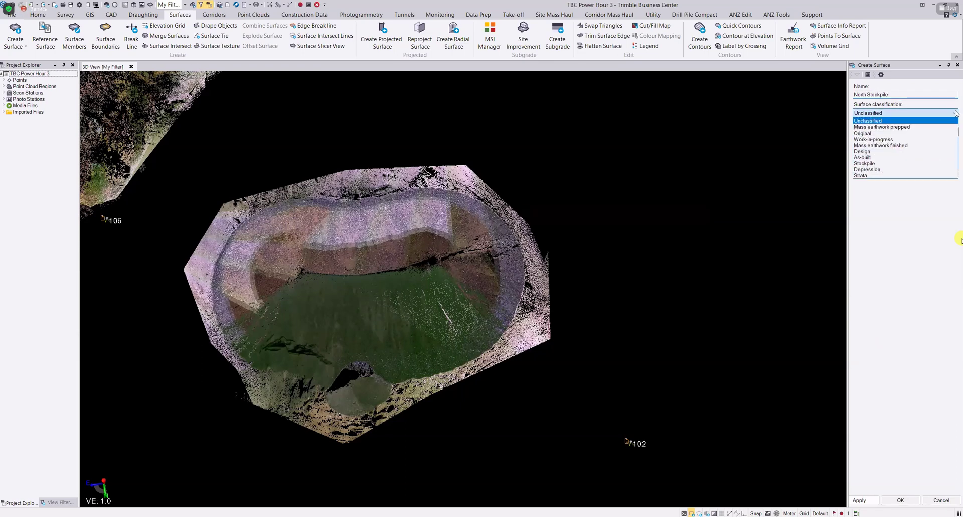
click(871, 163)
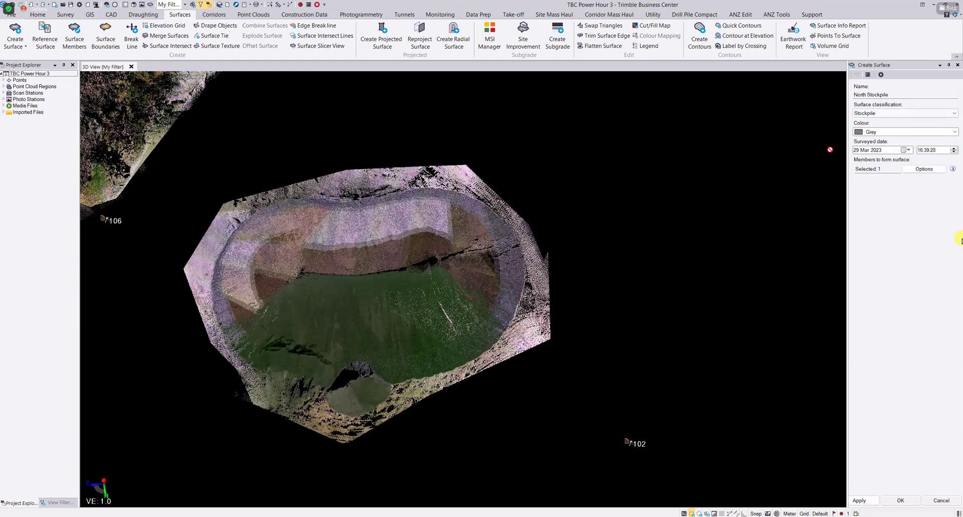
click(952, 132)
click(887, 151)
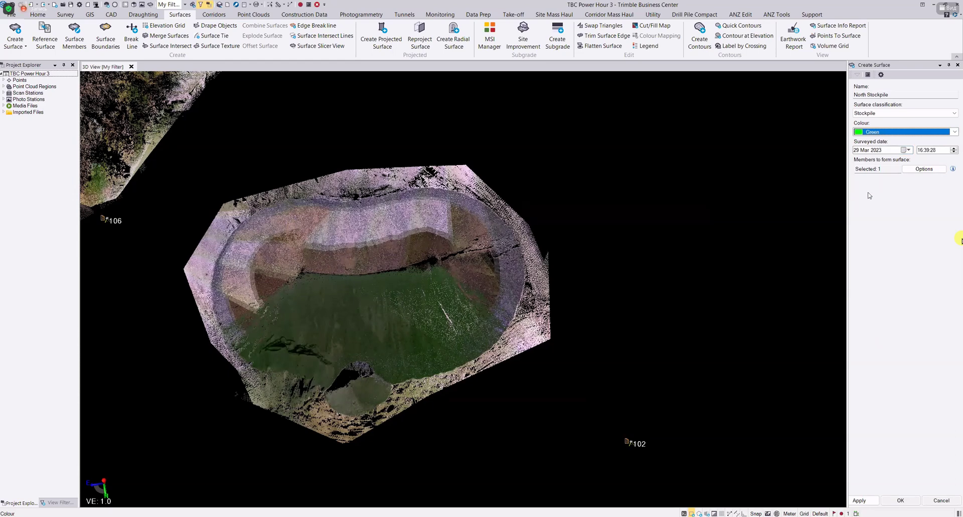
Use the north stockpile's point cloud as the surface member and create the North Stockpile surface.
click(885, 170)
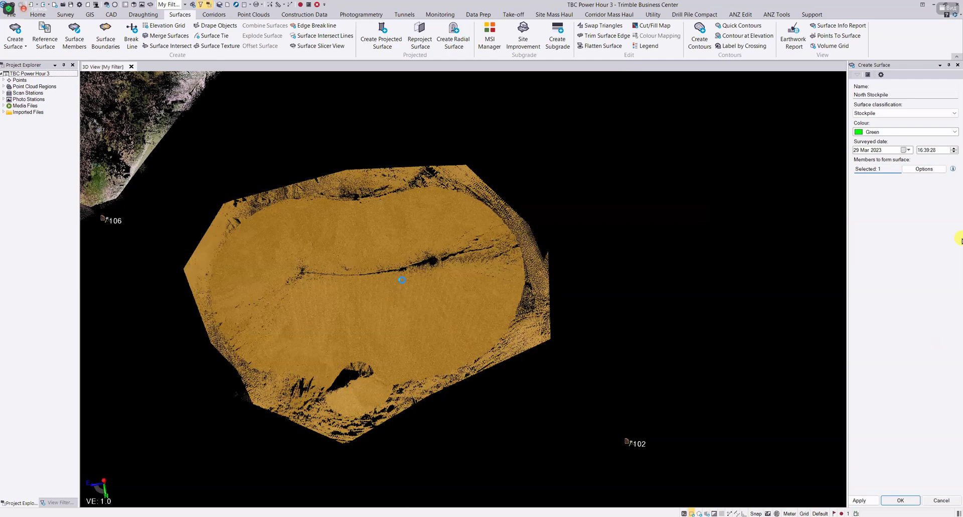
key(Return)
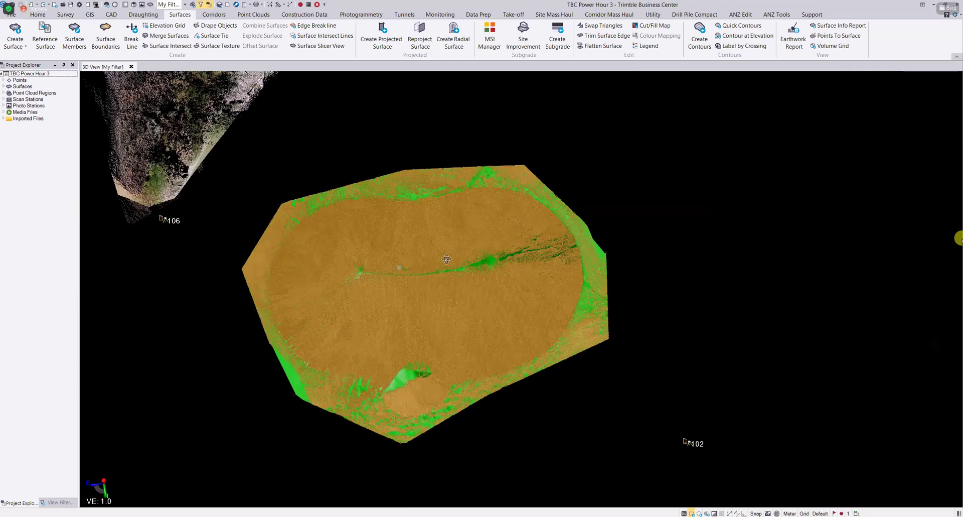
Hide the North Pile point cloud region in a new 3D view, keeping the North Stockpile surface shown.
mouse_move(400, 268)
middle_down()
mouse_move(435, 267)
mouse_move(407, 267)
middle_up()
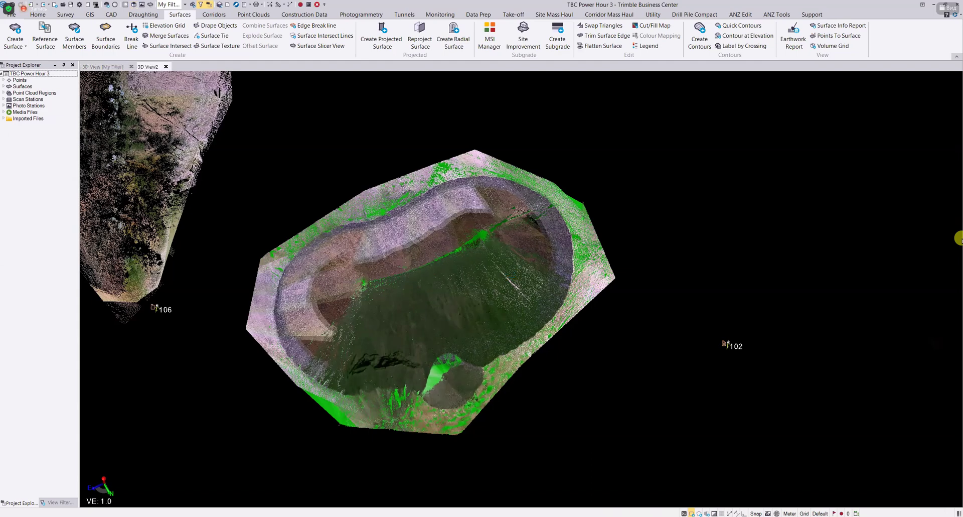
scroll(568, 205, up, 5)
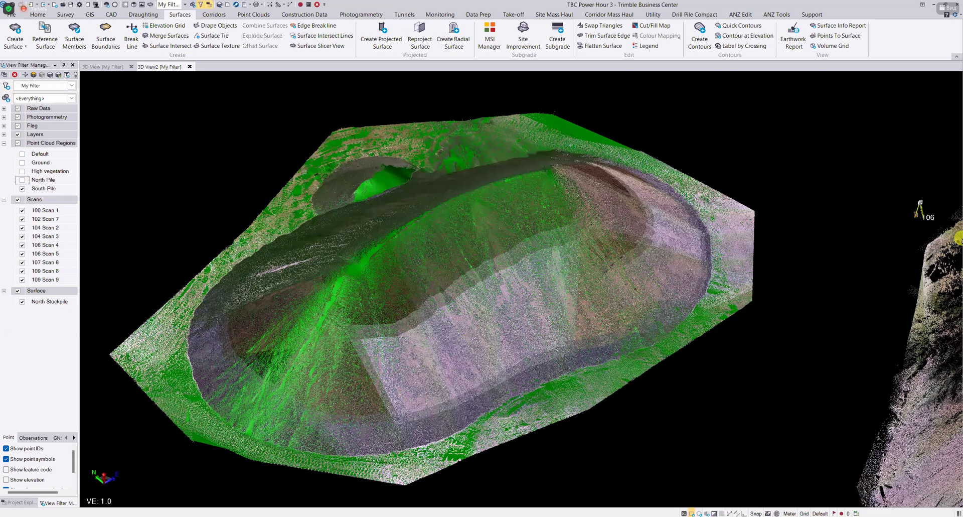
click(22, 180)
Examine the North Stockpile surface from several angles, checking the small side pile, the slopes and the flat edge for spikes.
mouse_move(472, 242)
middle_down()
mouse_move(564, 236)
mouse_move(602, 252)
middle_up()
scroll(602, 252, up, 4)
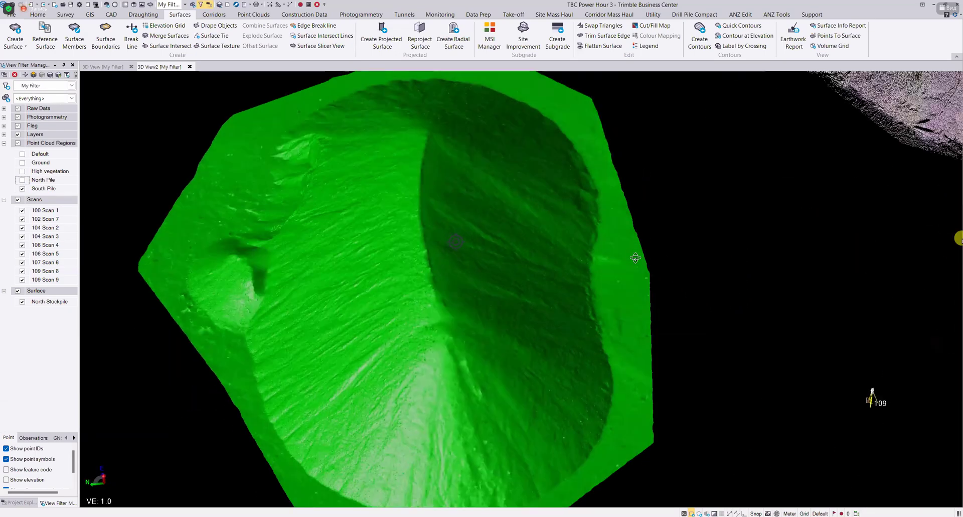
middle_drag(374, 308, 525, 293)
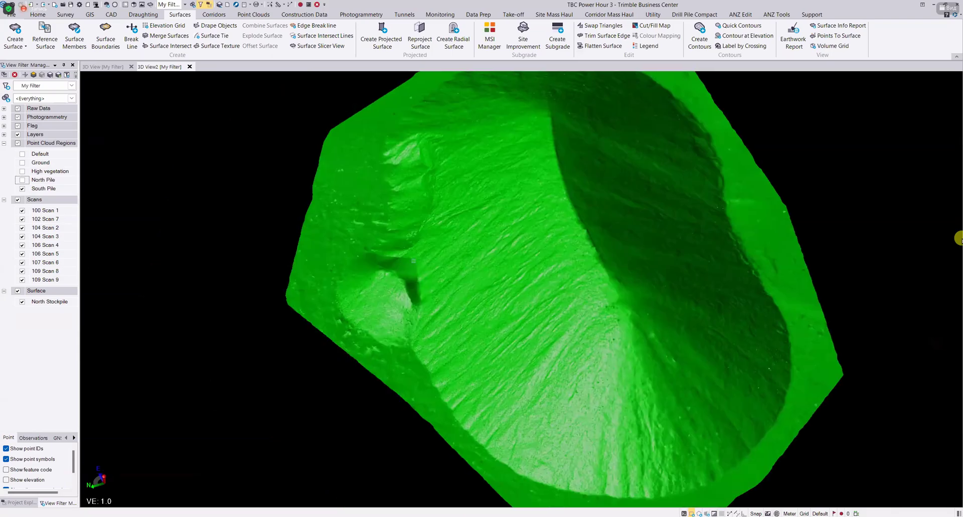
scroll(413, 260, up, 2)
scroll(413, 260, up, 3)
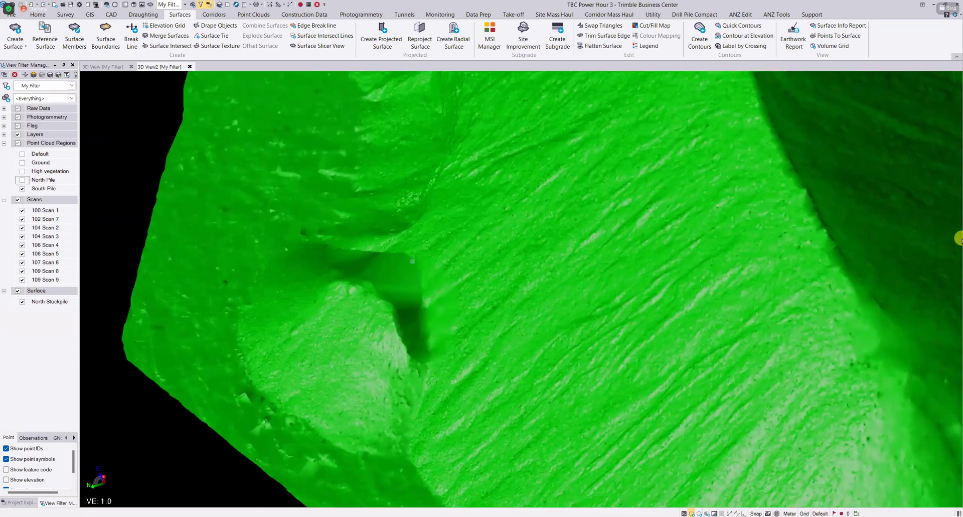
shift+middle_drag(474, 296, 615, 278)
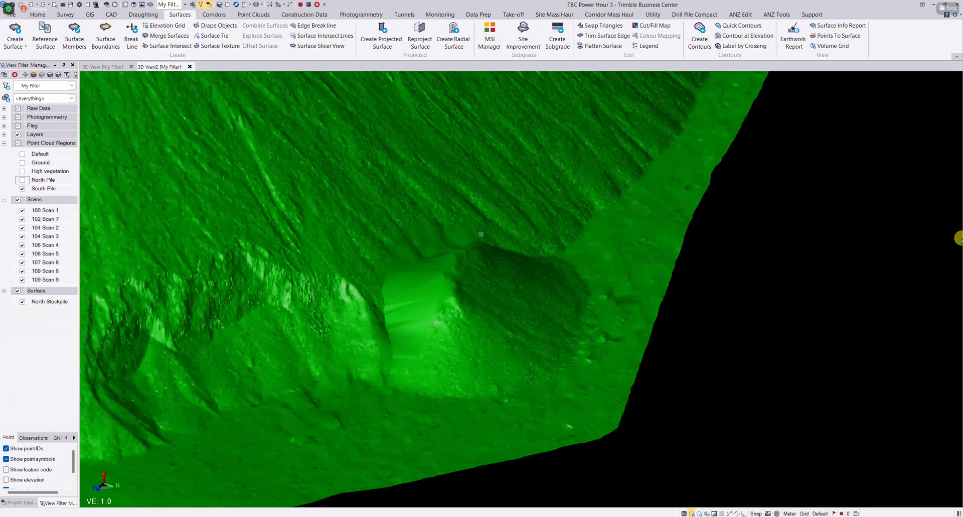
scroll(408, 294, down, 5)
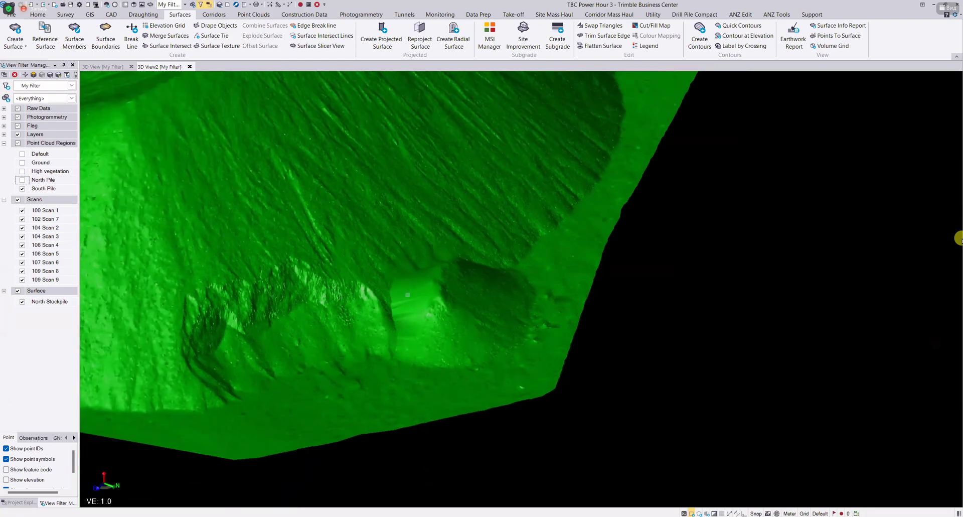
middle_drag(330, 230, 496, 281)
scroll(472, 261, up, 4)
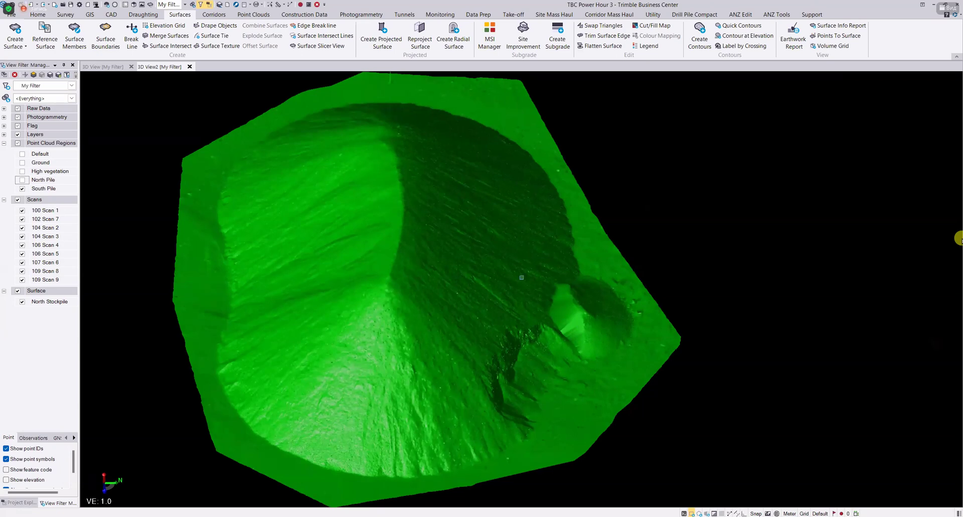
scroll(522, 284, down, 2)
scroll(457, 266, up, 5)
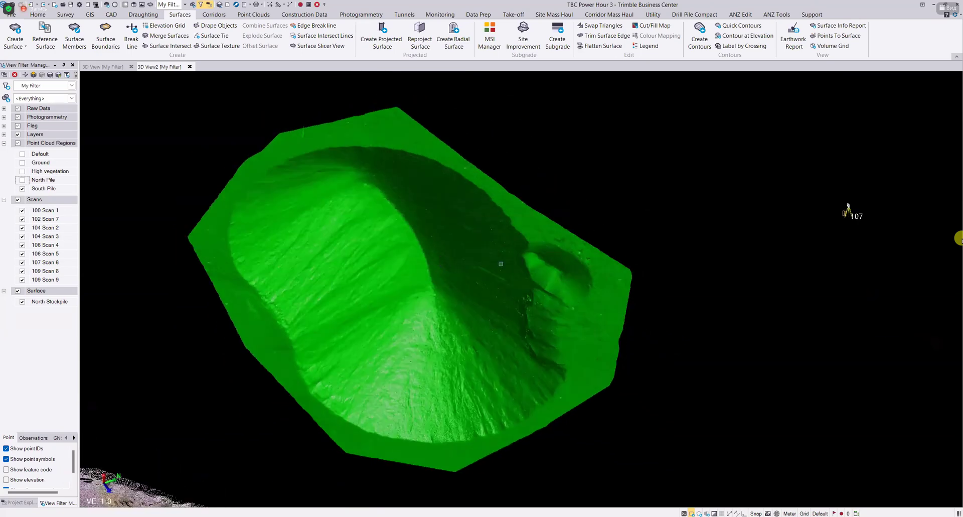
middle_drag(486, 266, 544, 94)
scroll(505, 116, up, 8)
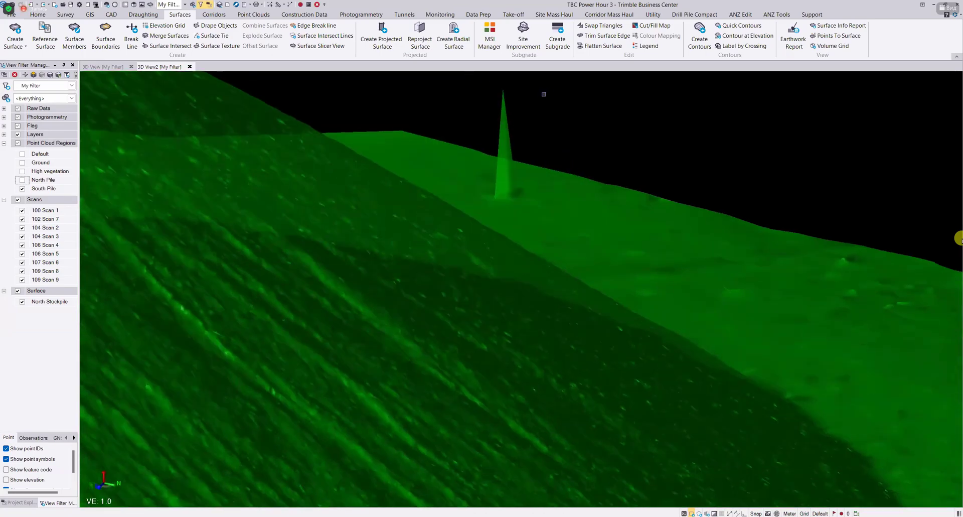
middle_drag(554, 185, 474, 226)
scroll(473, 227, down, 8)
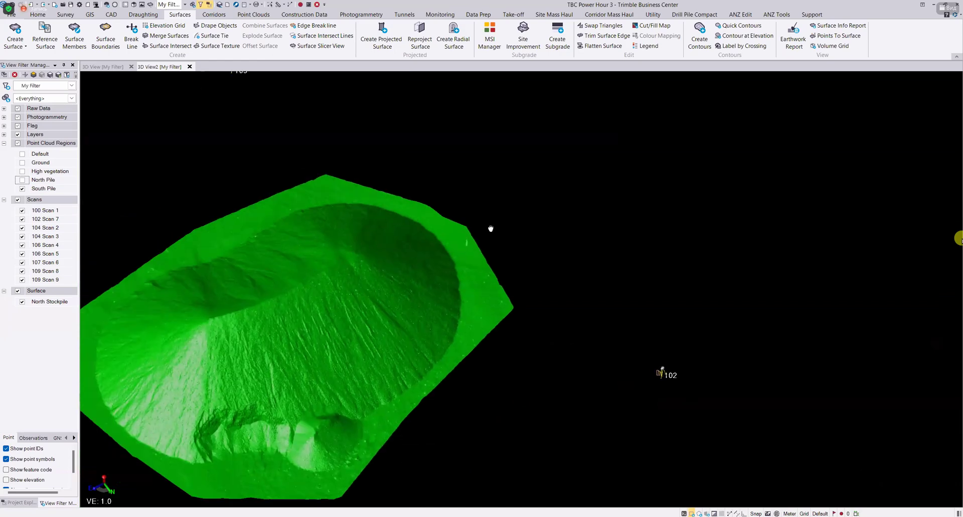
Start creating contours for the North Stockpile surface and set the contour interval to 0.5.
click(700, 32)
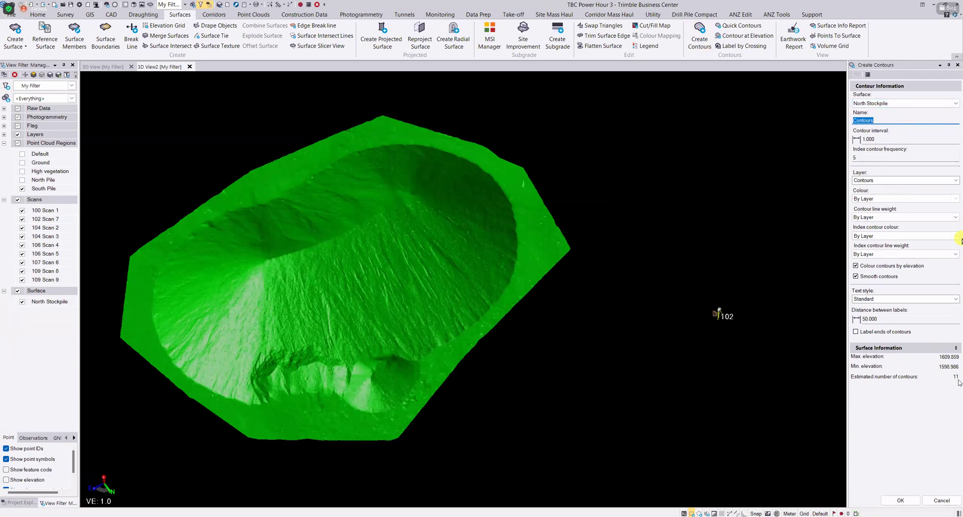
click(876, 138)
text(0)
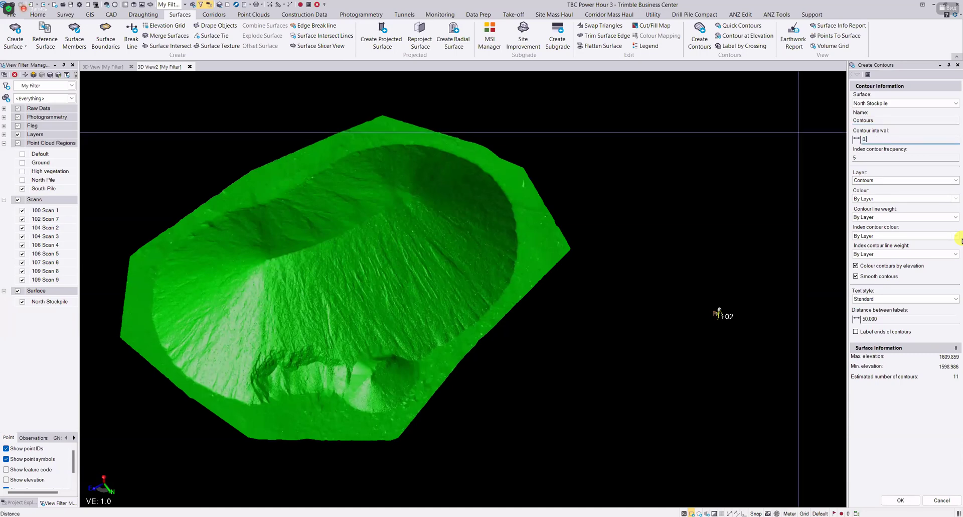
text(.5)
key(Tab)
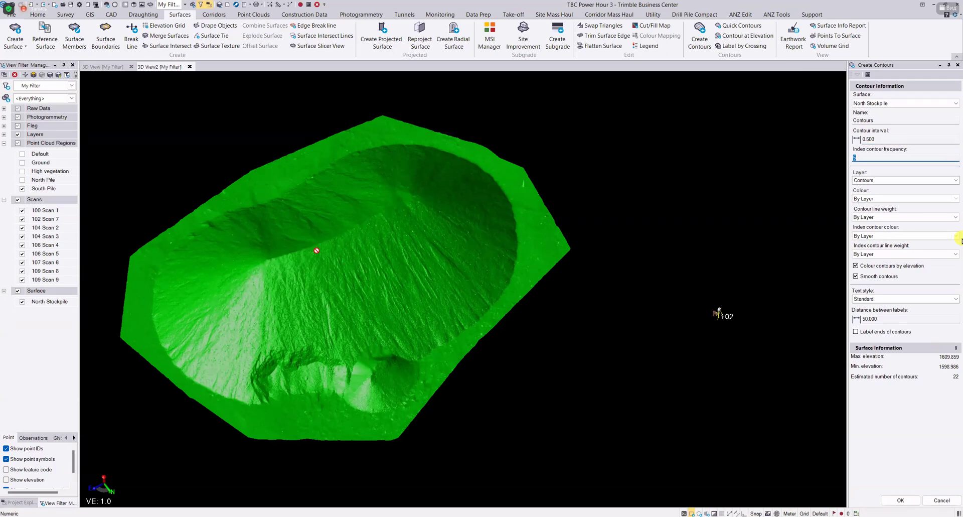
right_drag(317, 250, 477, 243)
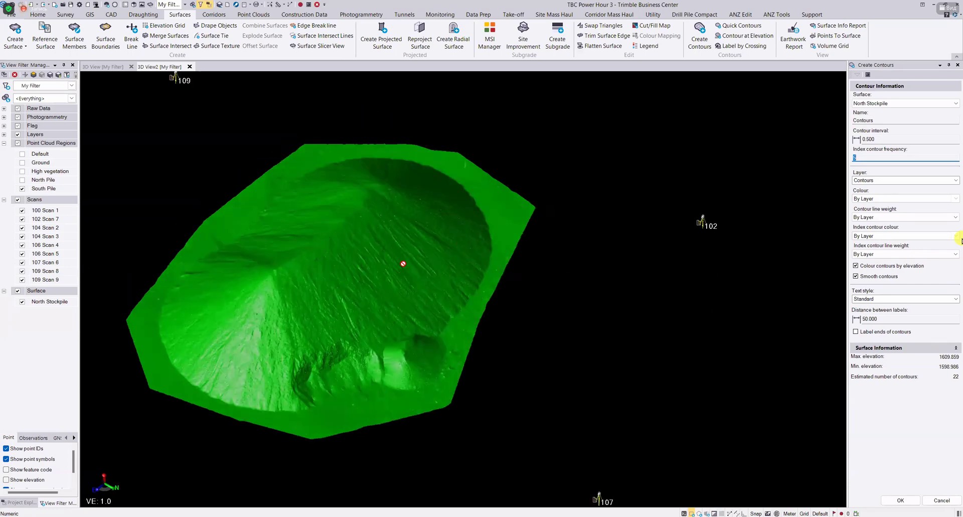
middle_drag(405, 260, 462, 254)
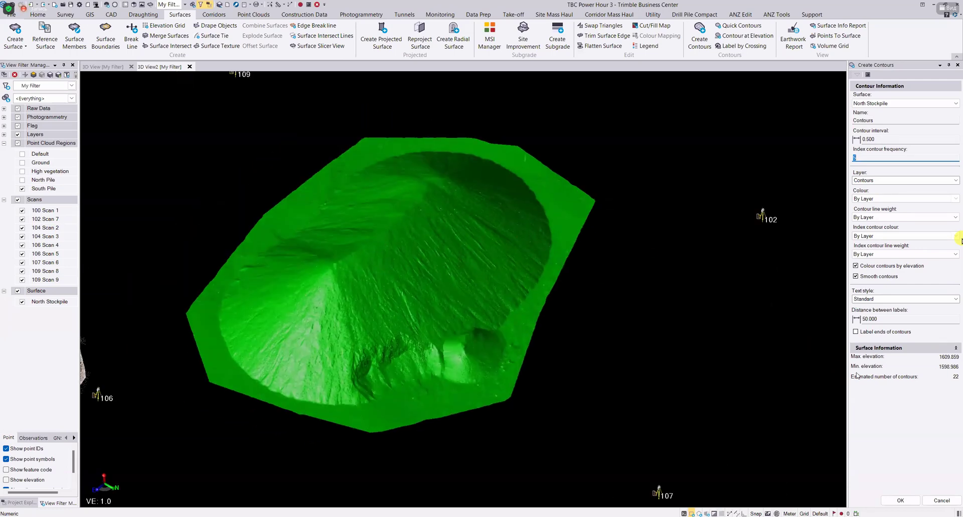
Enable labels at the contour ends and set the distance between contour labels to 25.
click(856, 332)
click(871, 318)
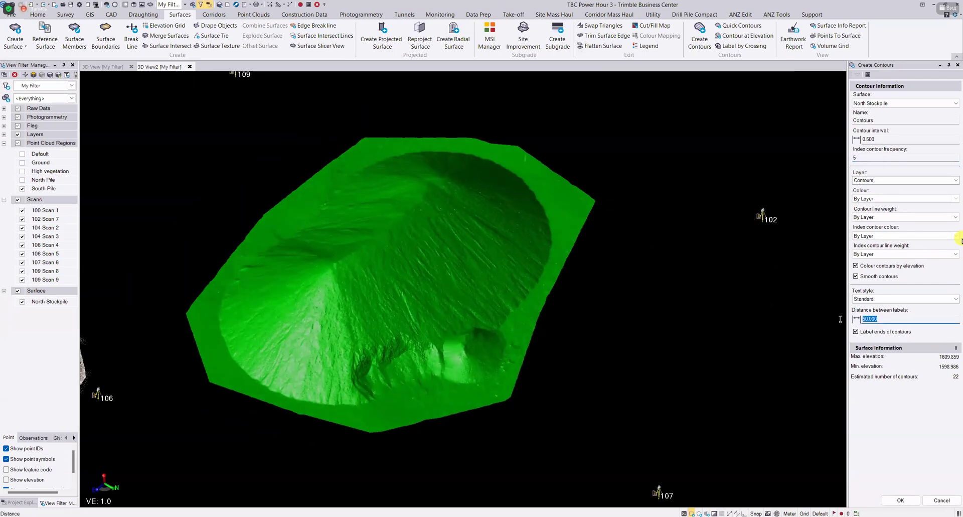
text(25)
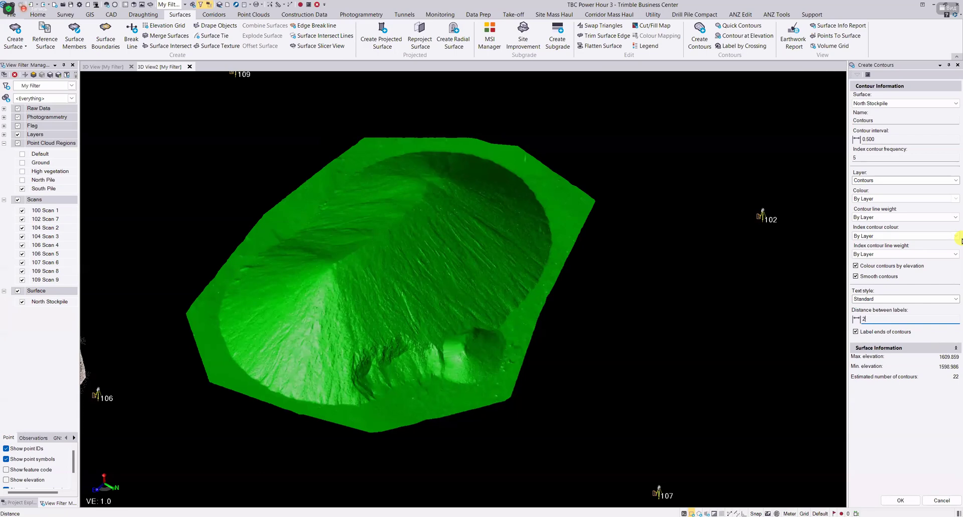
key(Tab)
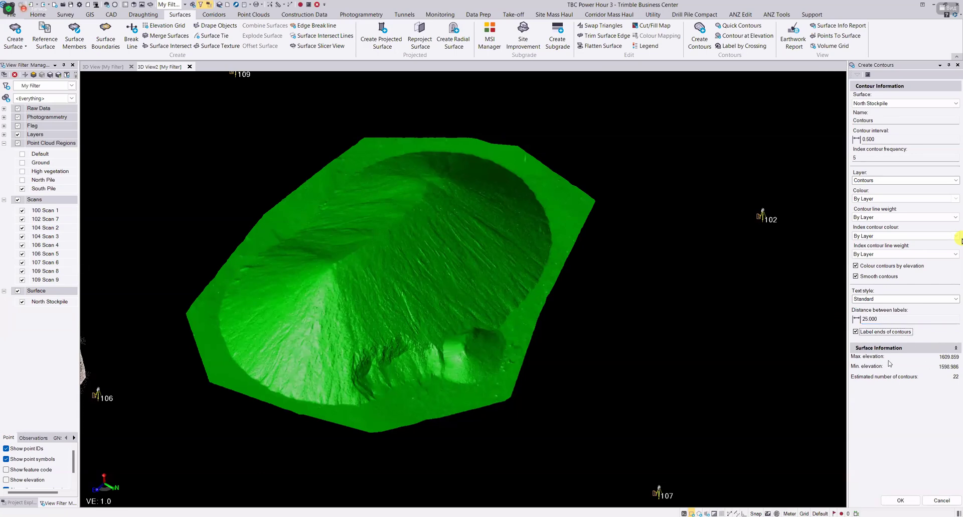
Generate the contours on the North Stockpile surface and hide that surface so only its contours remain shown.
click(901, 500)
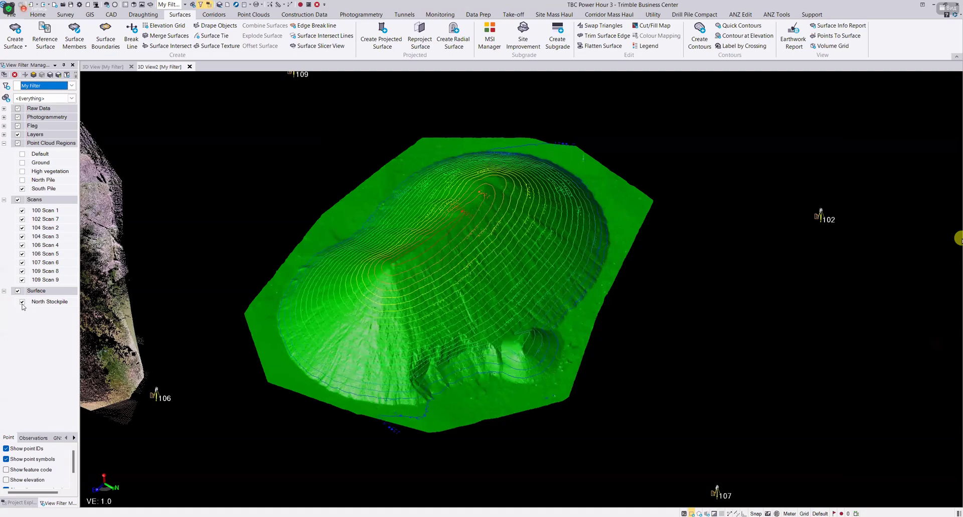
click(22, 302)
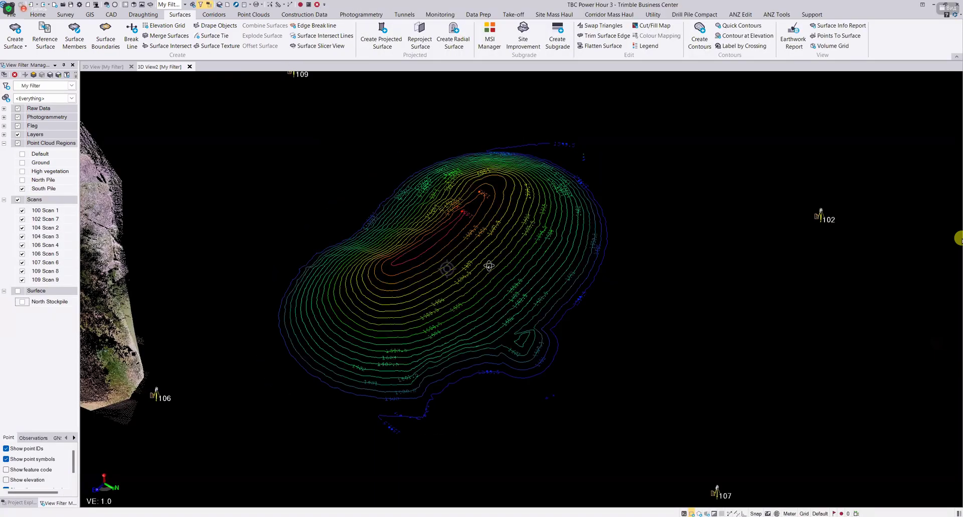
Examine the North Stockpile contours and their elevation labels up close, including the crest and the side slopes.
middle_drag(447, 268, 474, 249)
scroll(473, 249, up, 5)
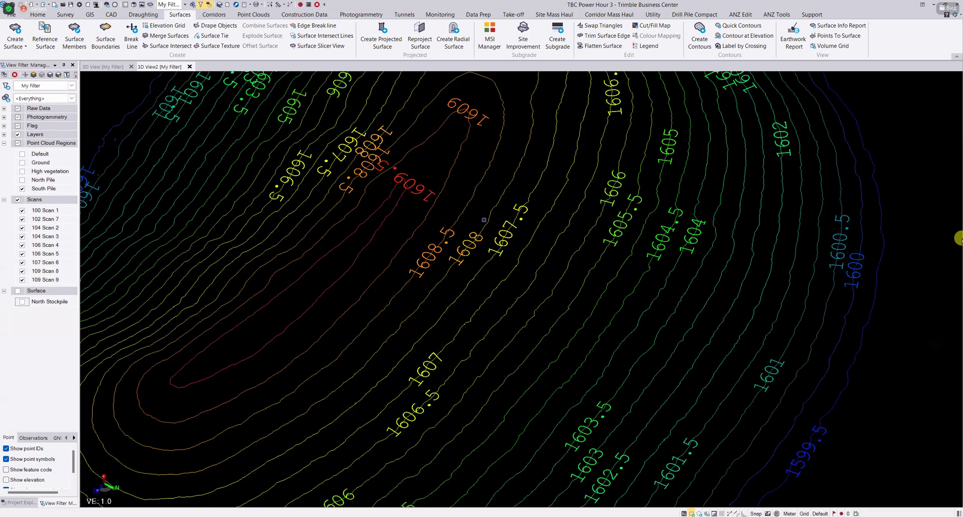
click(506, 237)
click(375, 158)
click(471, 112)
click(633, 232)
click(647, 233)
scroll(440, 270, down, 5)
right_drag(395, 253, 647, 344)
middle_drag(647, 344, 918, 434)
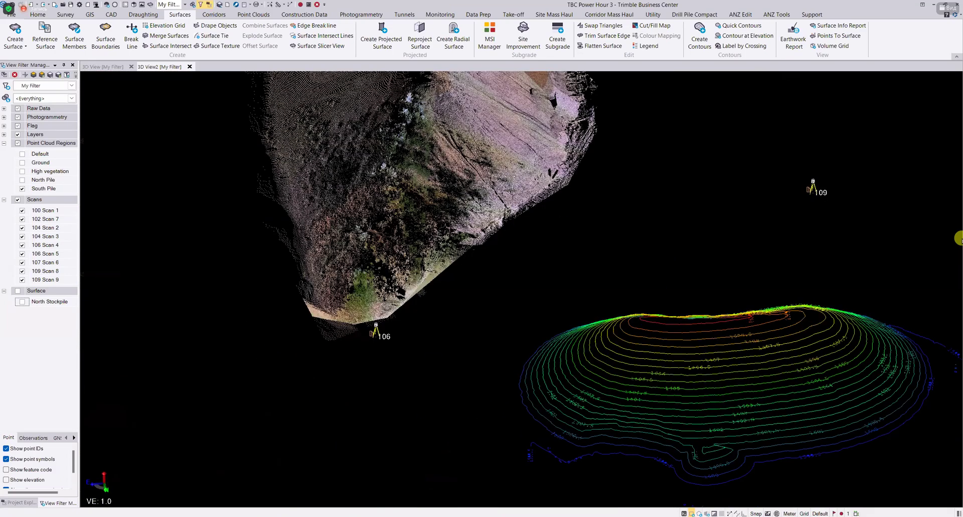
Examine the South Pile point cloud from several angles, checking the bare slopes, the crest and the vegetated end near station 106.
scroll(462, 251, up, 2)
scroll(634, 217, up, 5)
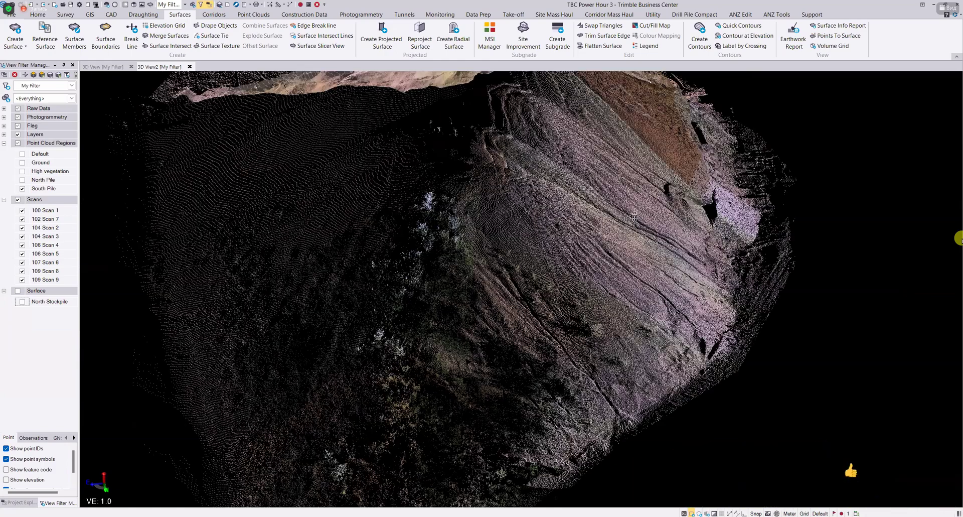
right_drag(635, 216, 449, 242)
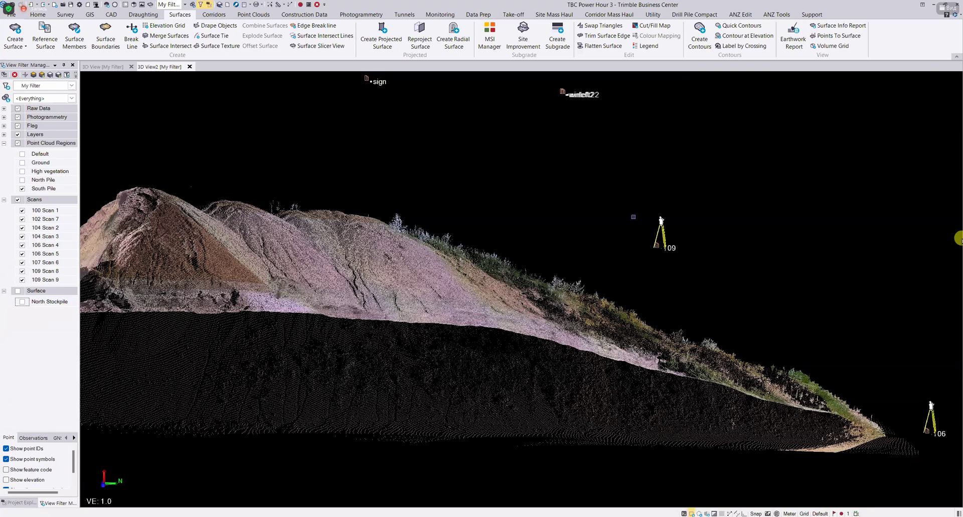
middle_drag(425, 274, 398, 190)
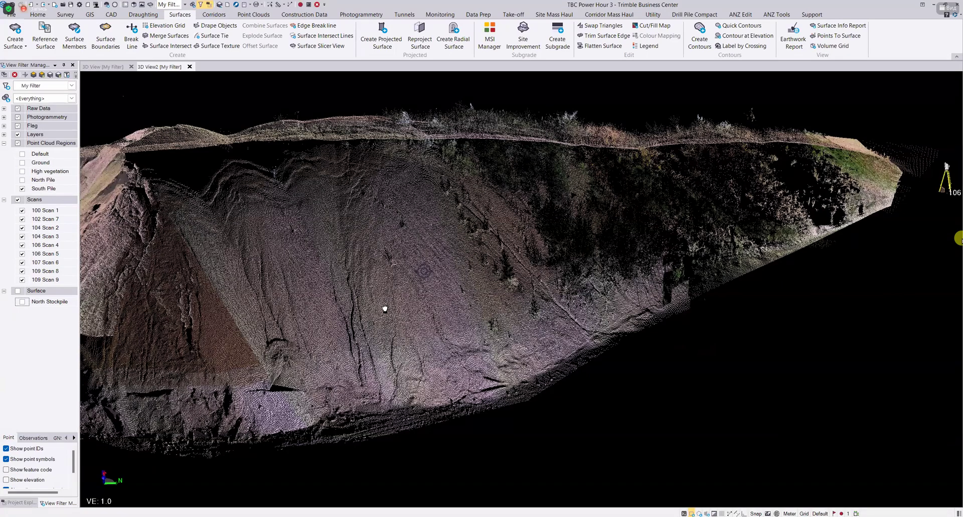
middle_drag(461, 282, 351, 246)
mouse_move(405, 343)
middle_down()
mouse_move(447, 357)
mouse_move(420, 386)
mouse_move(420, 352)
mouse_move(395, 329)
middle_up()
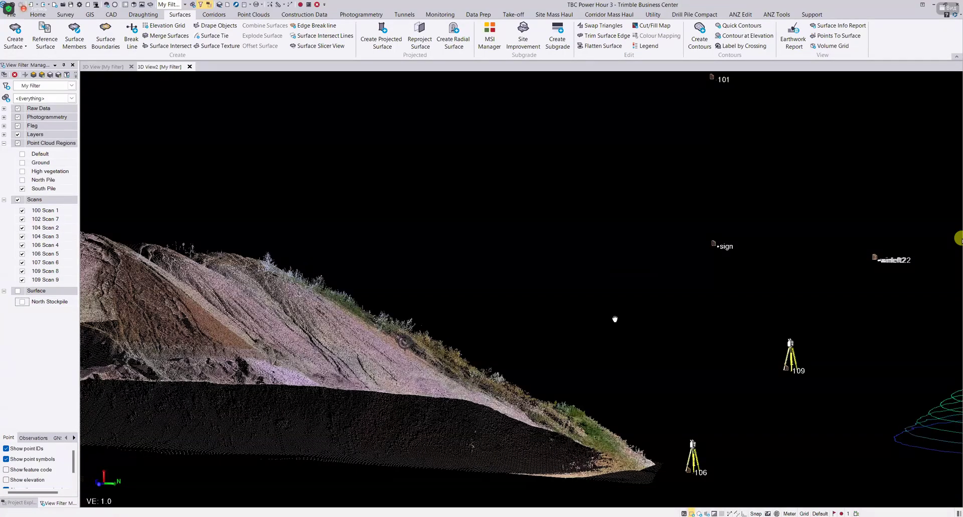
middle_drag(698, 286, 663, 291)
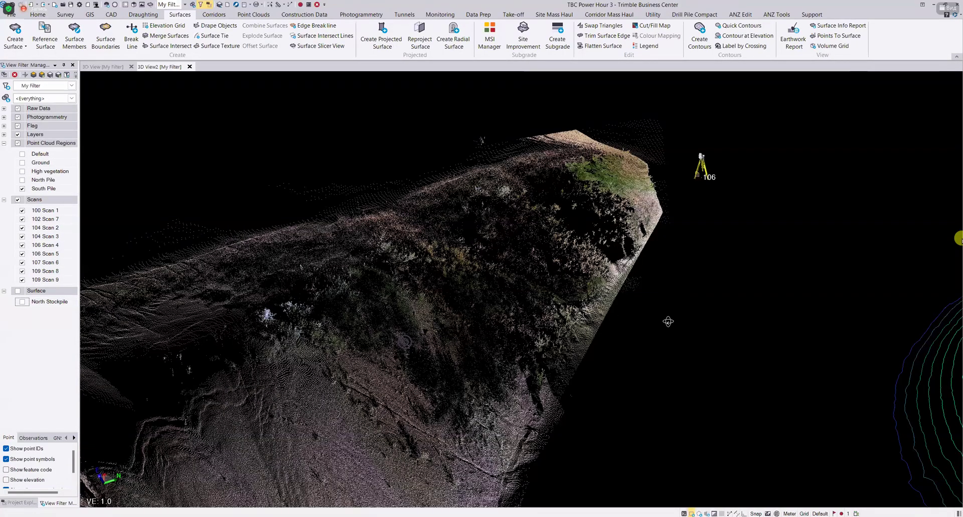
scroll(670, 351, up, 3)
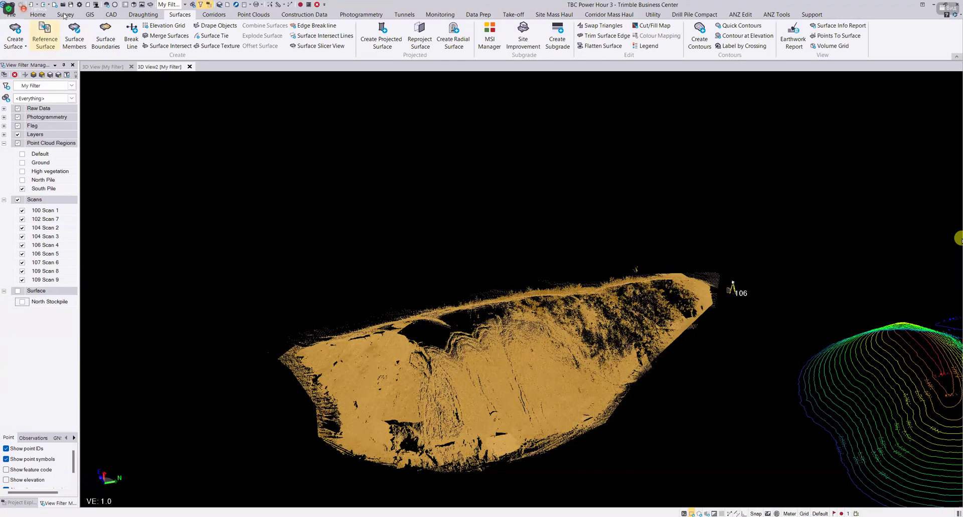
Create a magenta surface named "South stockpile" from the South Pile point cloud, classified as Stockpile.
click(64, 15)
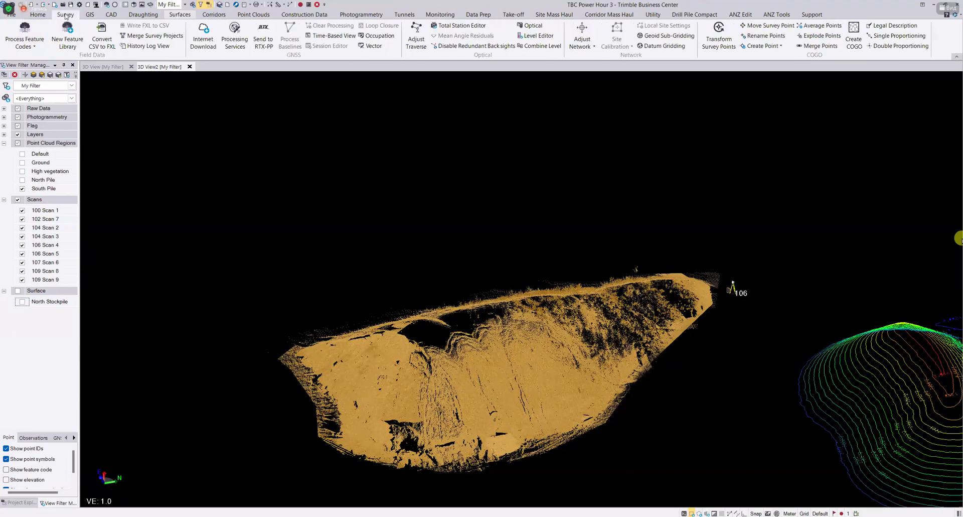
click(181, 15)
click(15, 31)
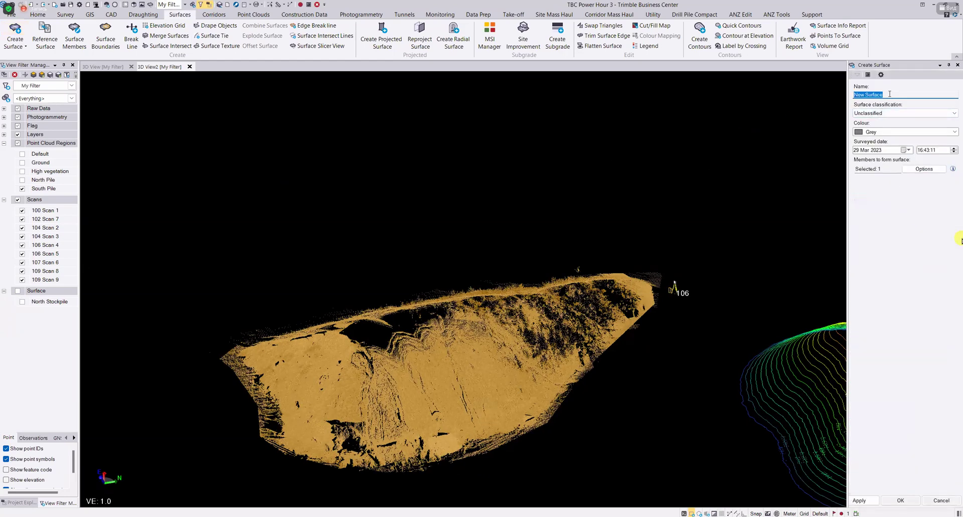
text(South stockpile)
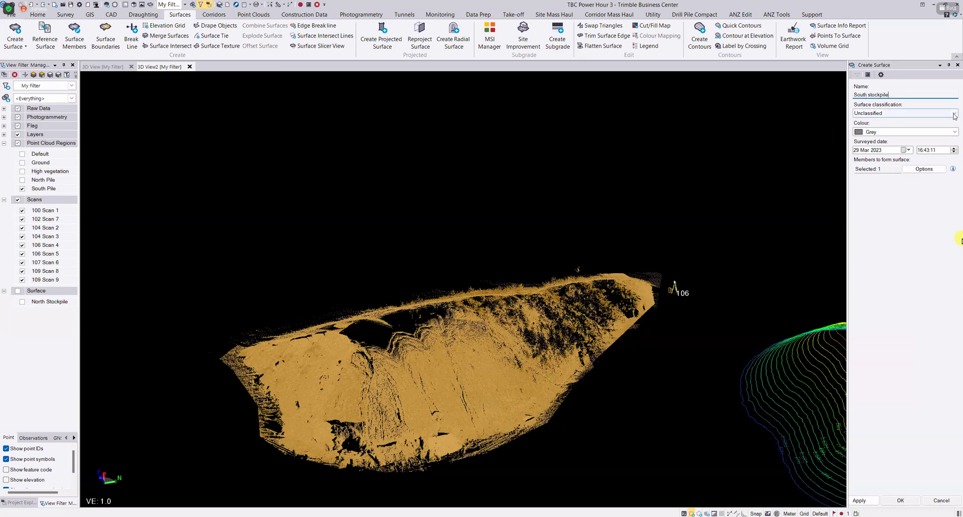
click(903, 113)
click(878, 155)
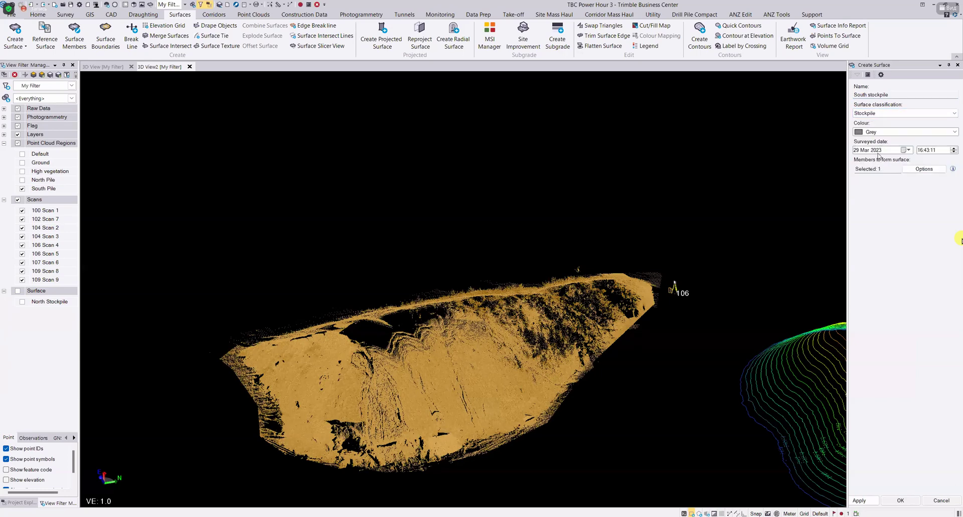
click(946, 132)
click(875, 163)
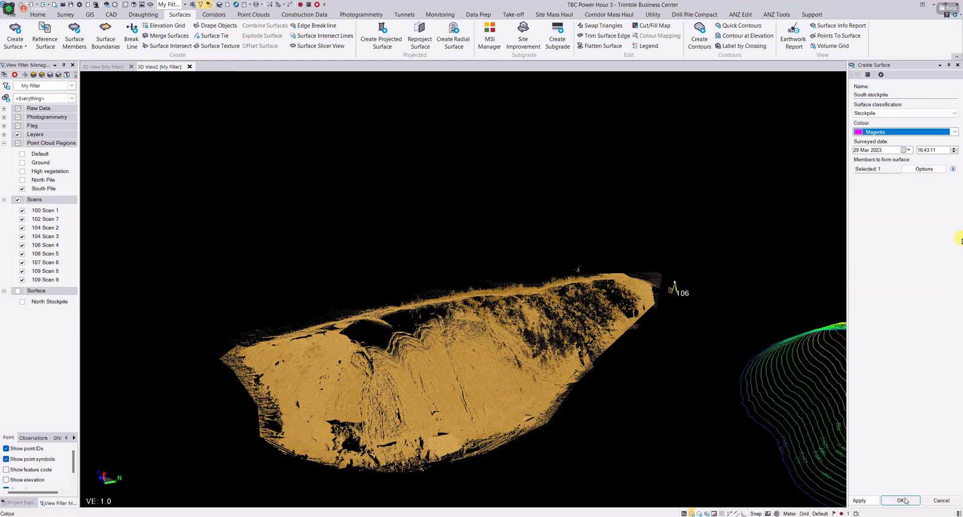
click(905, 500)
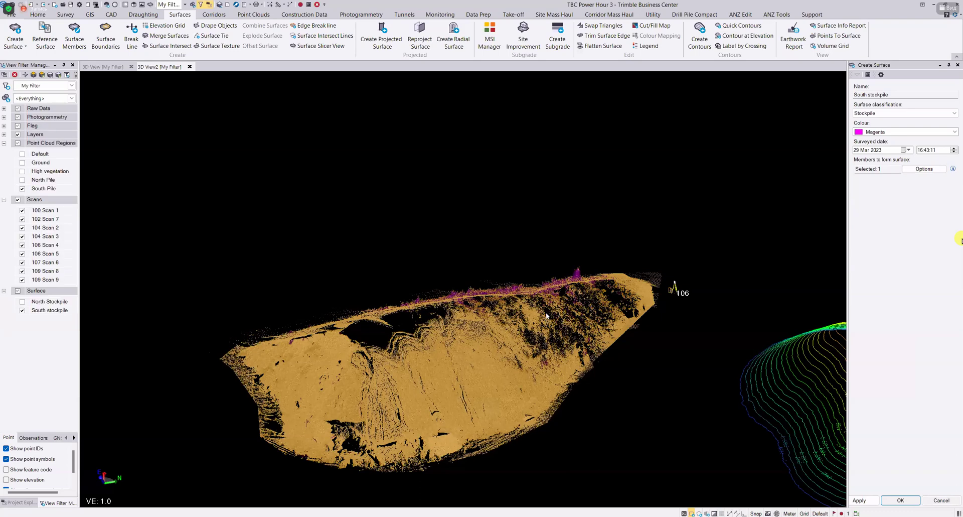
Hide the South Pile point cloud region, keeping the South stockpile surface shown.
middle_drag(546, 313, 542, 270)
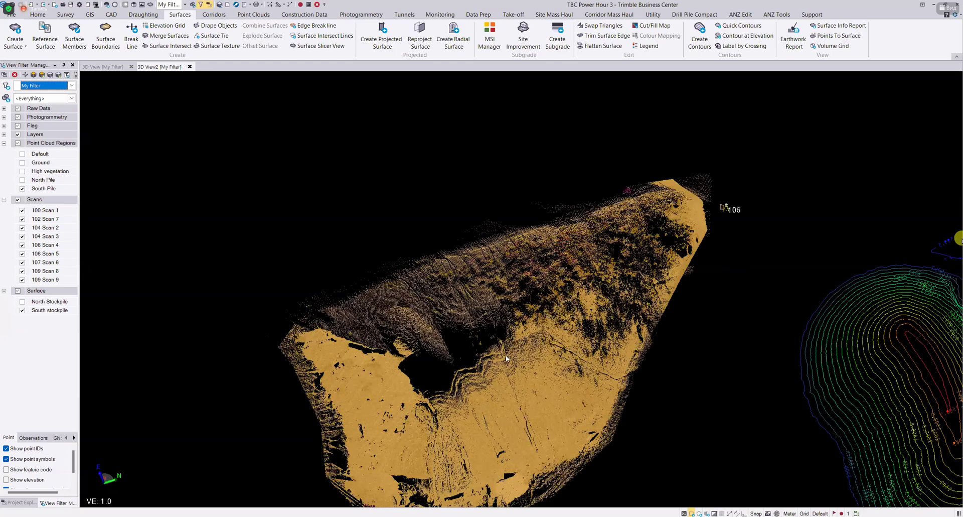
click(22, 310)
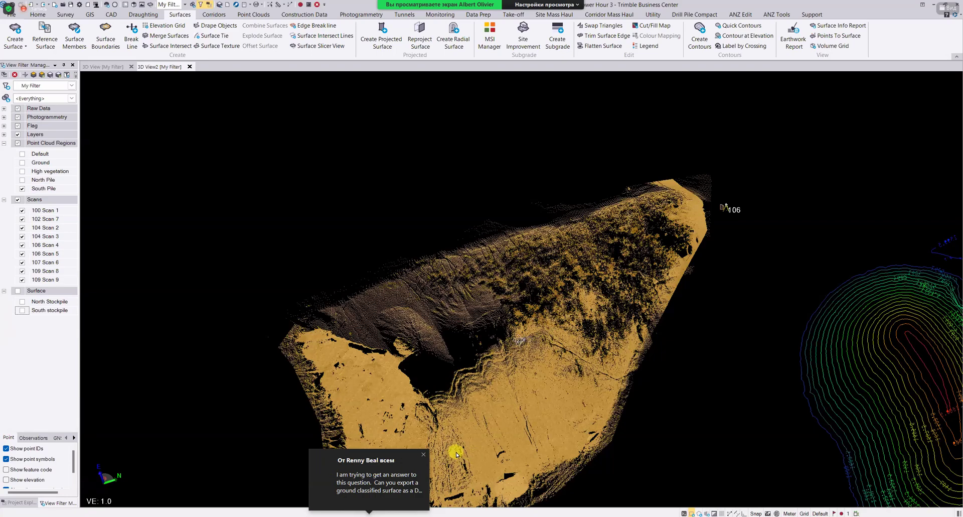
click(426, 460)
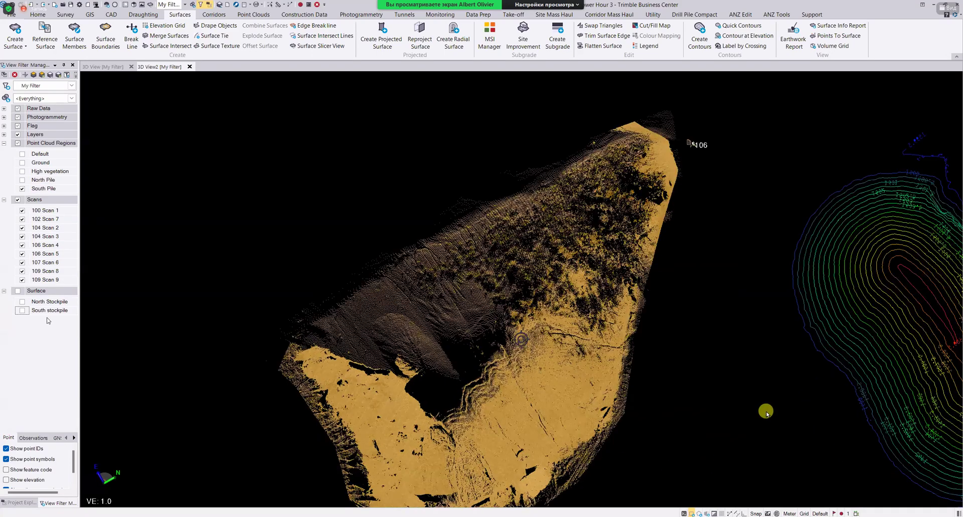
click(22, 310)
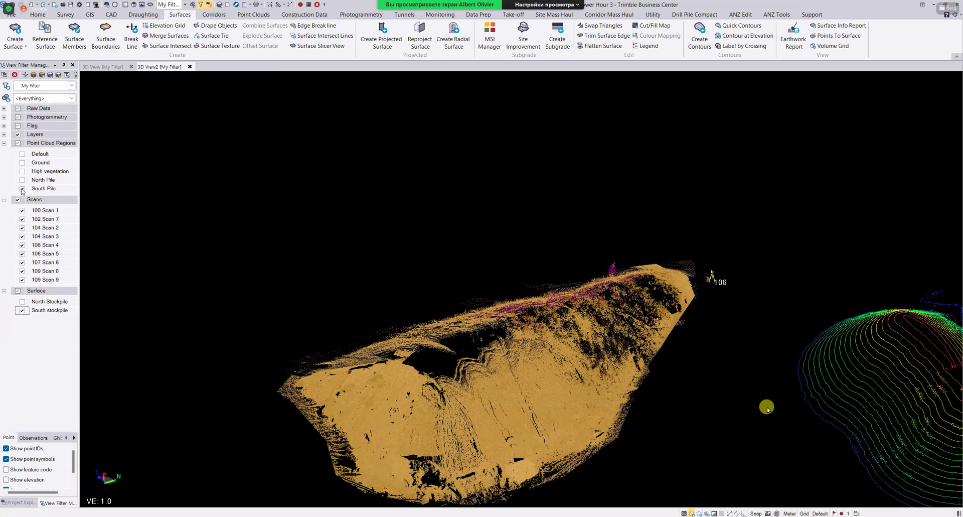
click(22, 188)
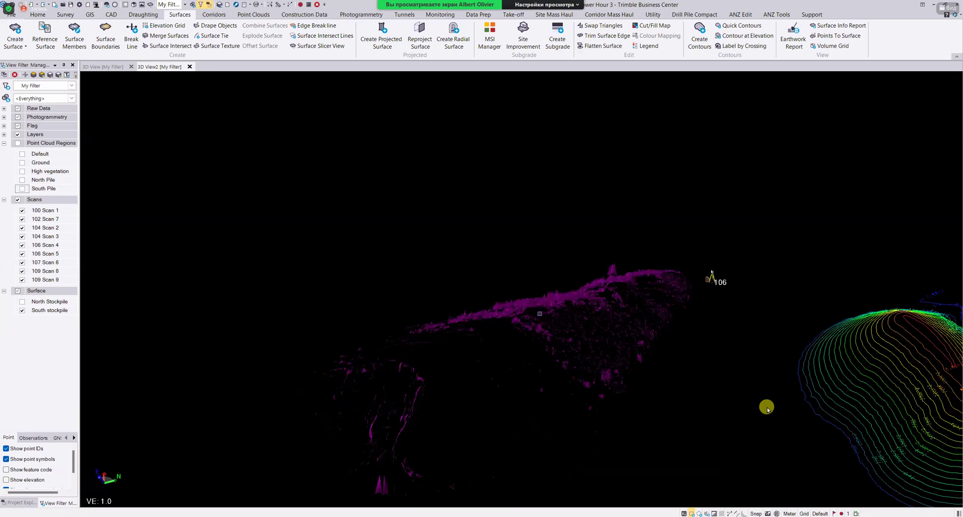
Examine the South stockpile surface up close, comparing the vegetated crest and flank with the bare slopes for spikes.
scroll(767, 409, up, 5)
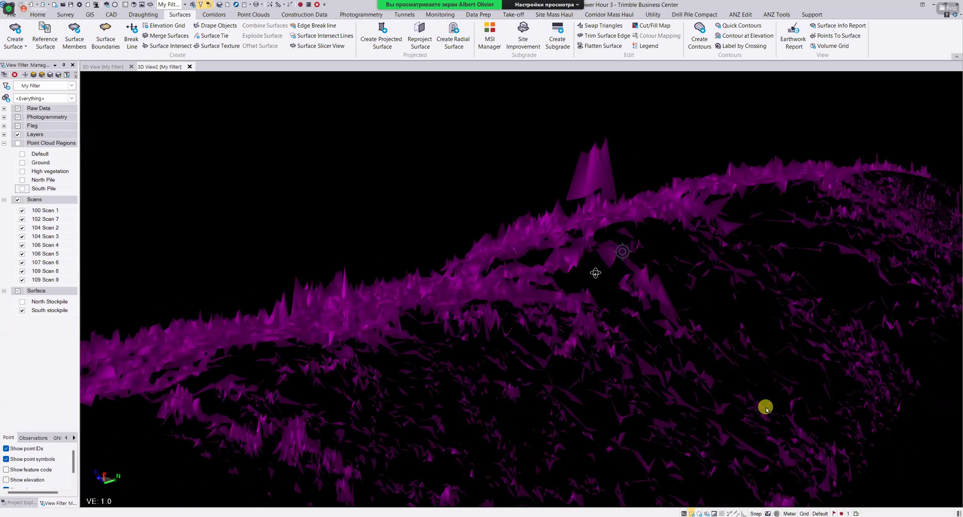
scroll(767, 409, up, 2)
scroll(766, 409, up, 4)
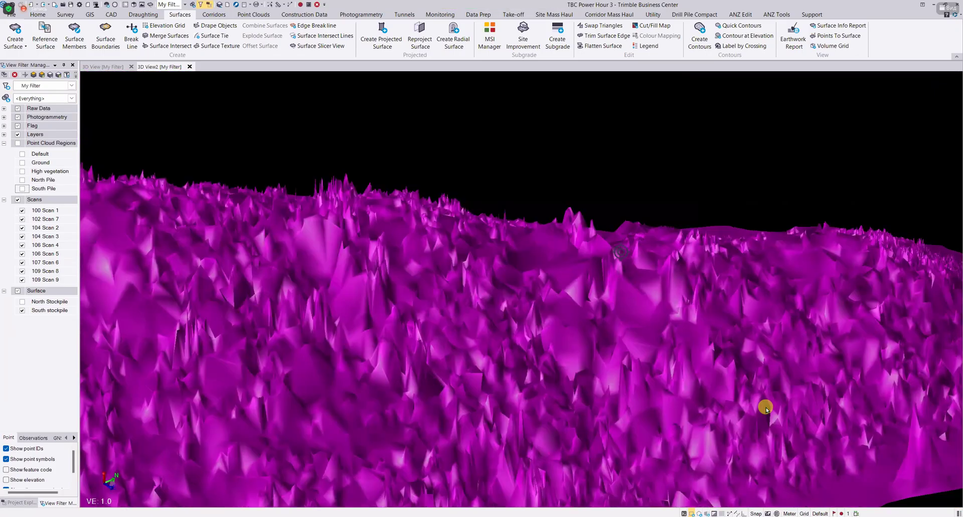
scroll(766, 409, down, 3)
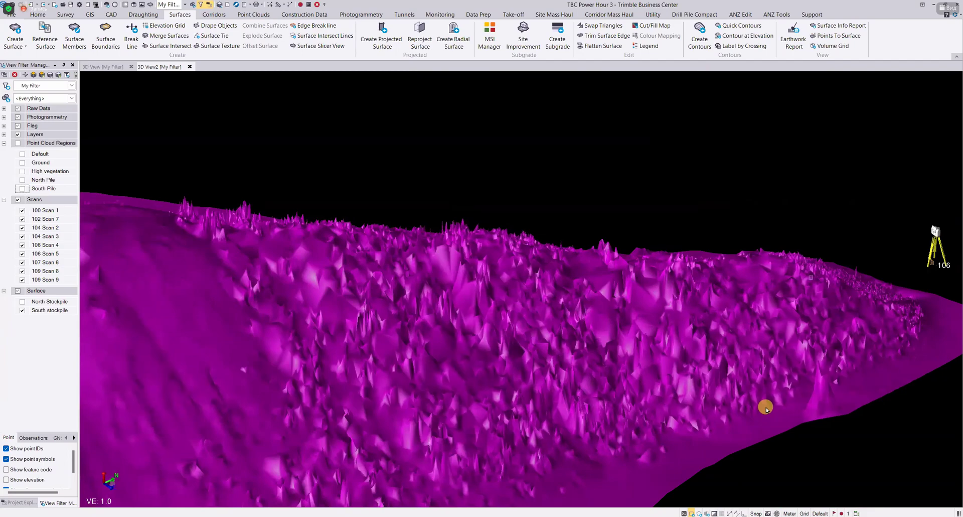
scroll(766, 409, up, 3)
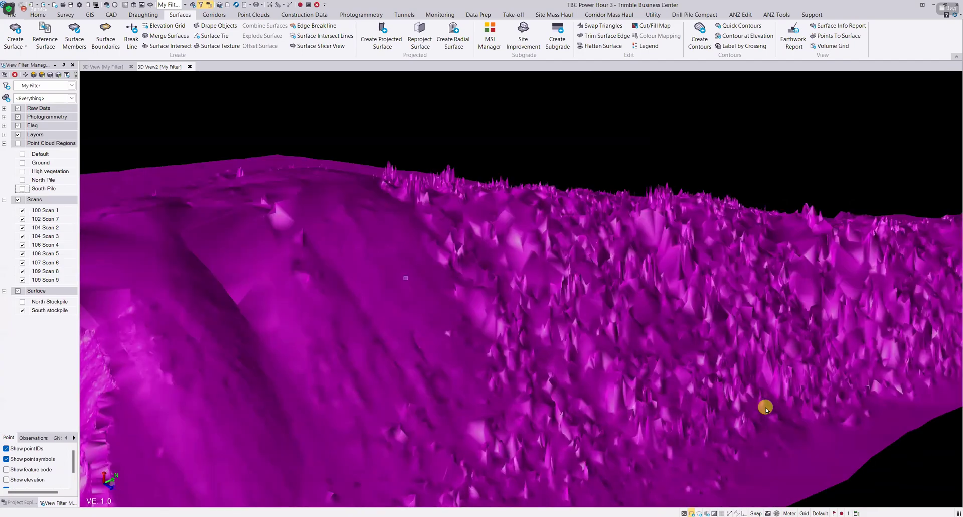
middle_drag(576, 272, 760, 266)
scroll(766, 409, up, 4)
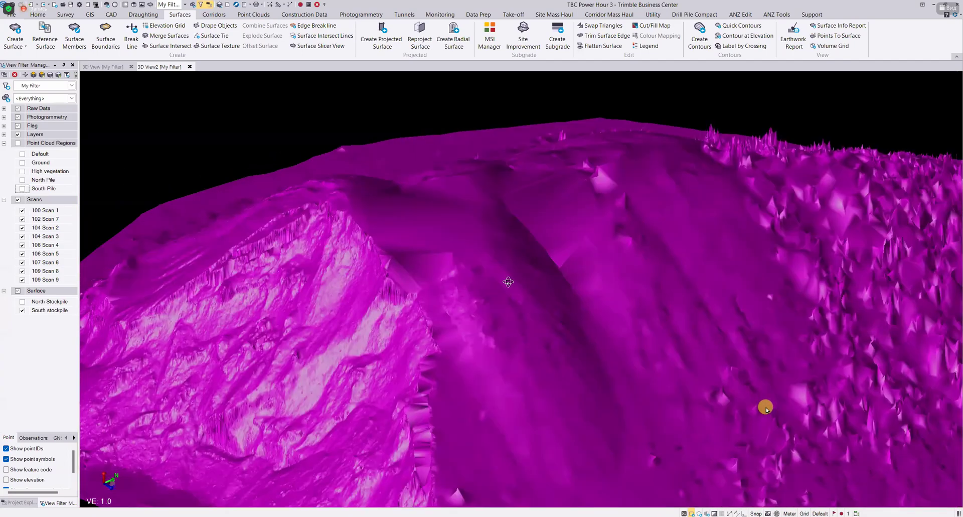
scroll(766, 408, down, 2)
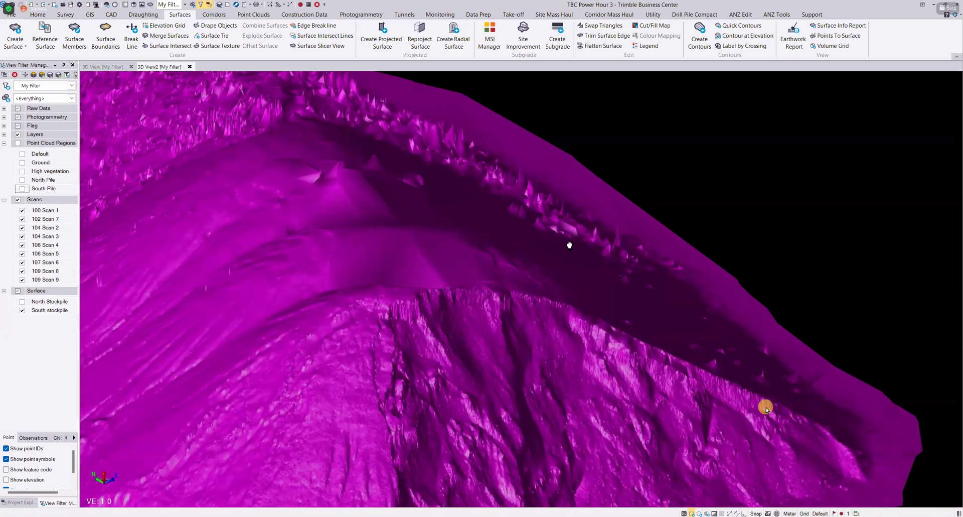
scroll(766, 407, up, 3)
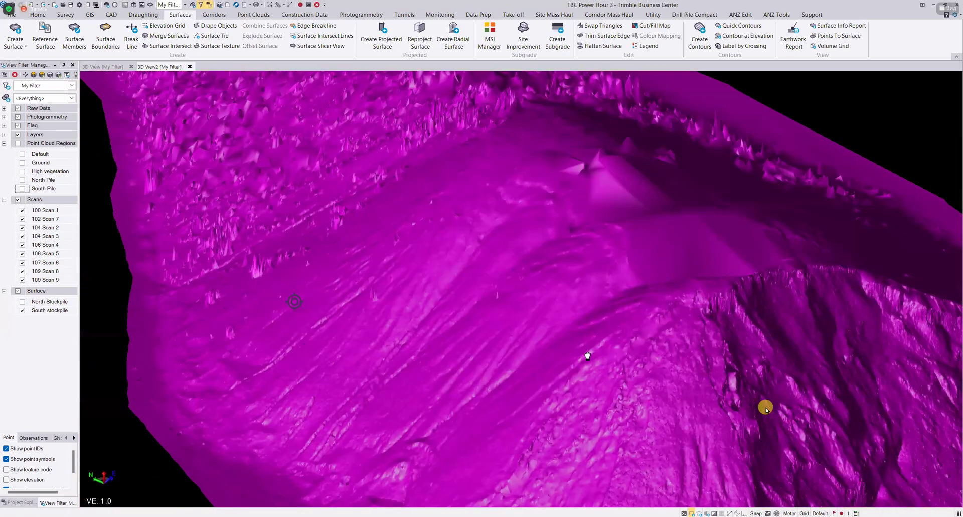
Inspect the South stockpile surface from the opposite side, checking the end near station 106 for vegetation noise.
right_drag(585, 353, 637, 382)
middle_drag(499, 286, 747, 388)
right_drag(374, 306, 455, 275)
scroll(766, 408, down, 2)
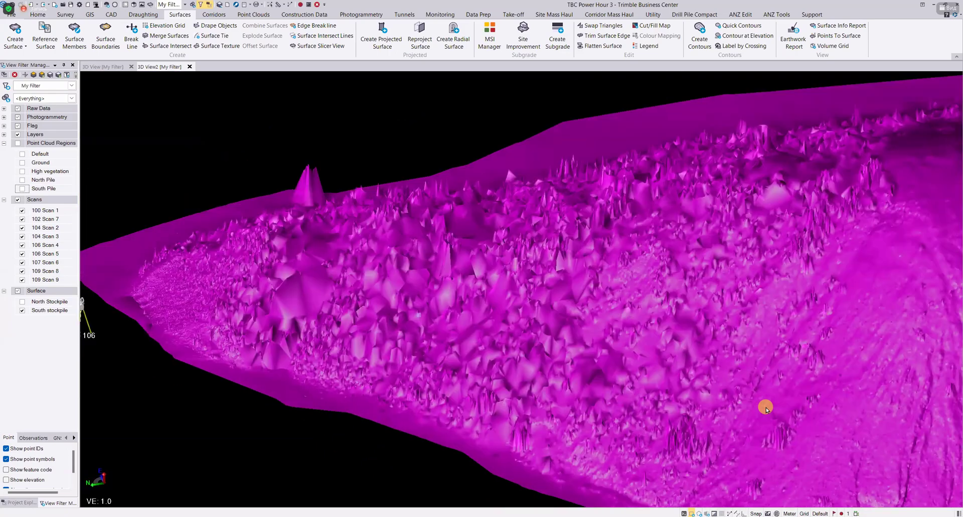
scroll(766, 407, up, 2)
scroll(766, 407, up, 1)
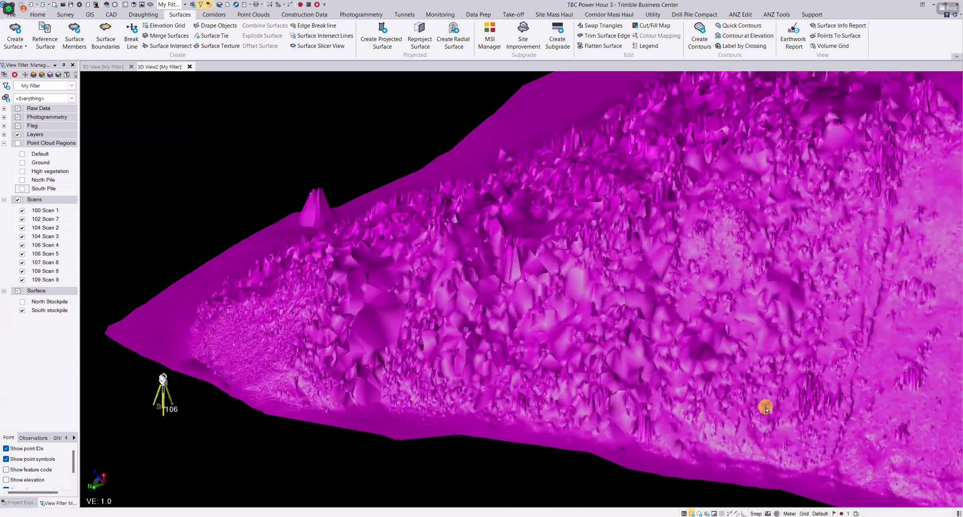
scroll(766, 408, up, 1)
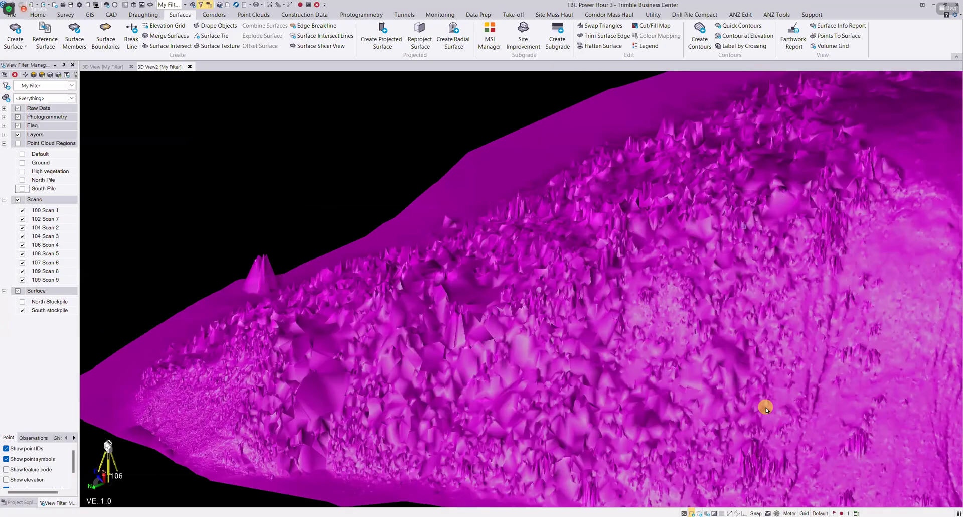
scroll(766, 408, down, 2)
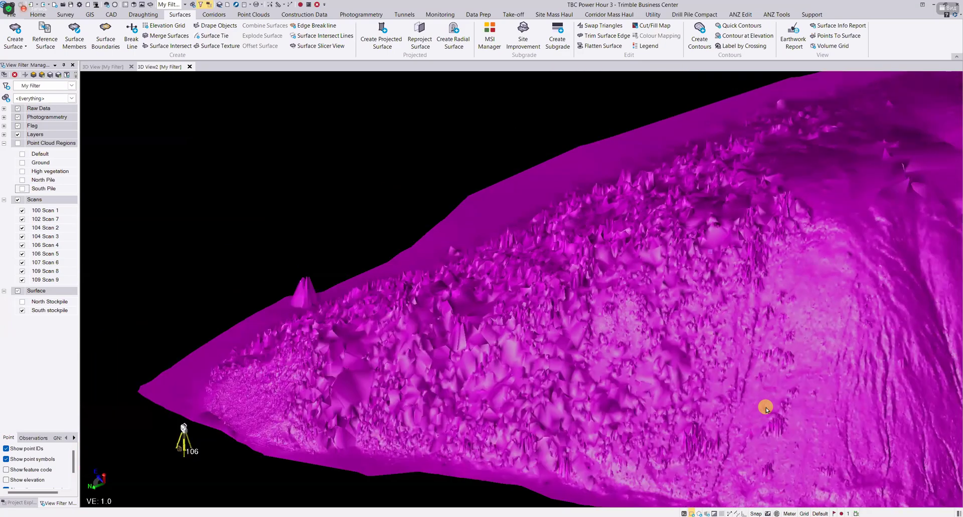
scroll(766, 407, up, 1)
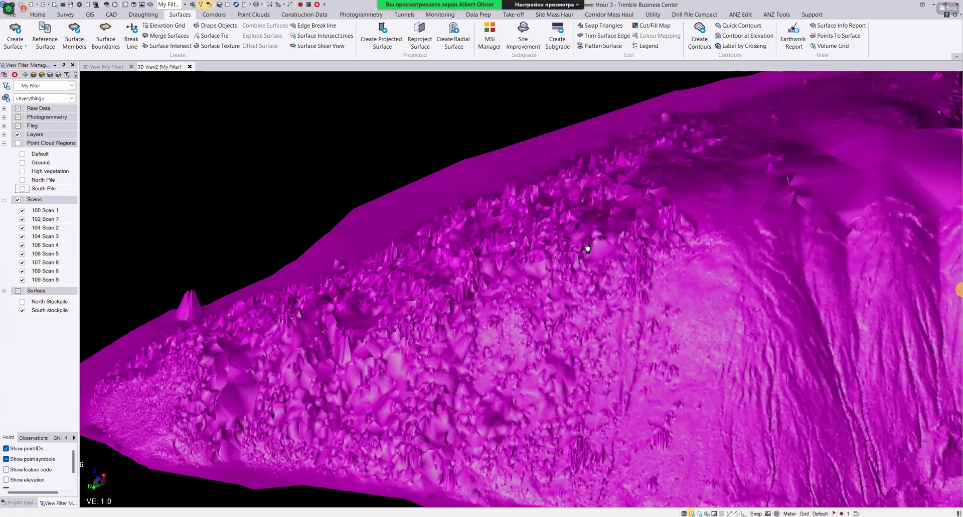
scroll(708, 243, down, 1)
middle_drag(708, 243, 589, 248)
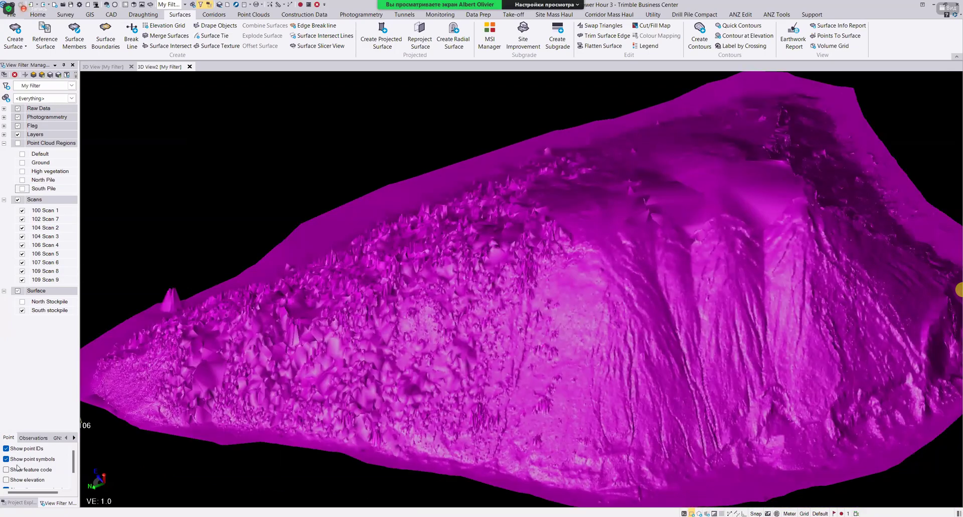
Flatten the South stockpile surface into a new surface, removing vertices above with a tolerance of 0.010 and including breaklines.
click(21, 503)
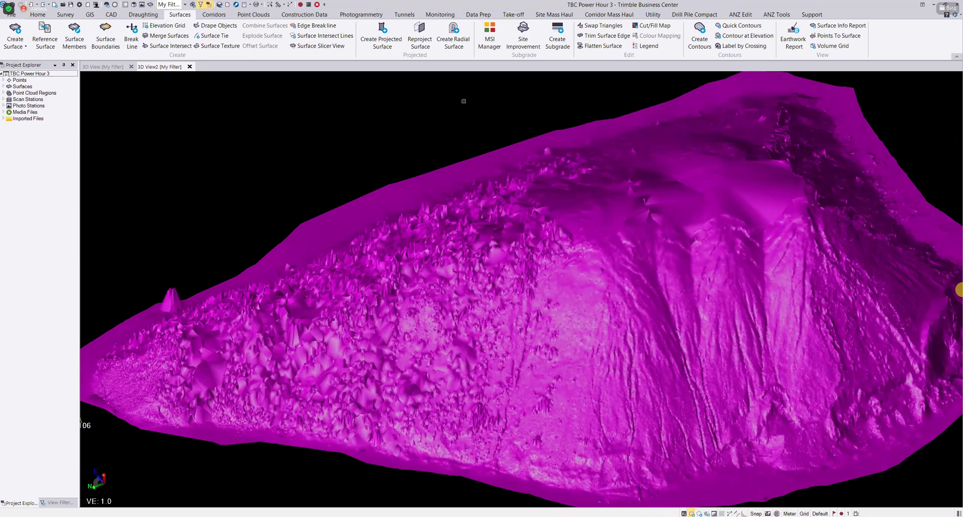
click(600, 46)
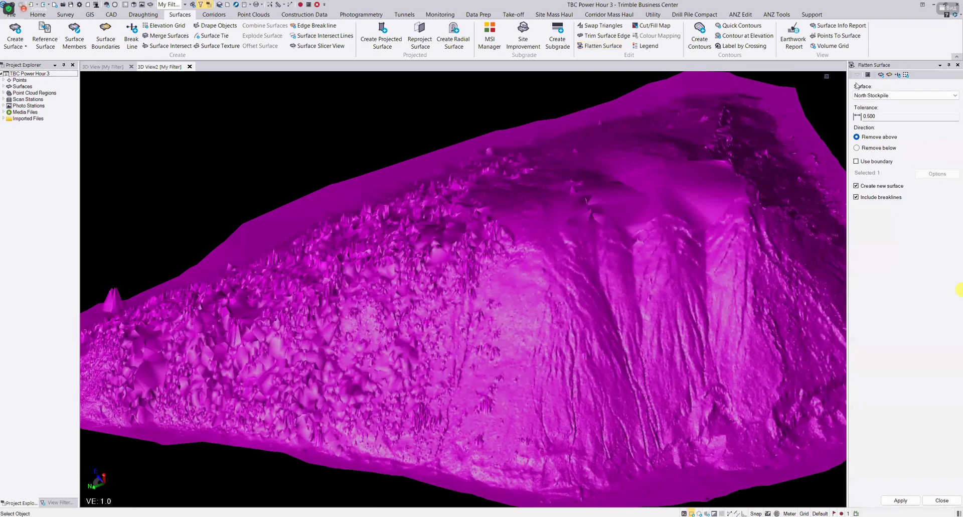
click(950, 96)
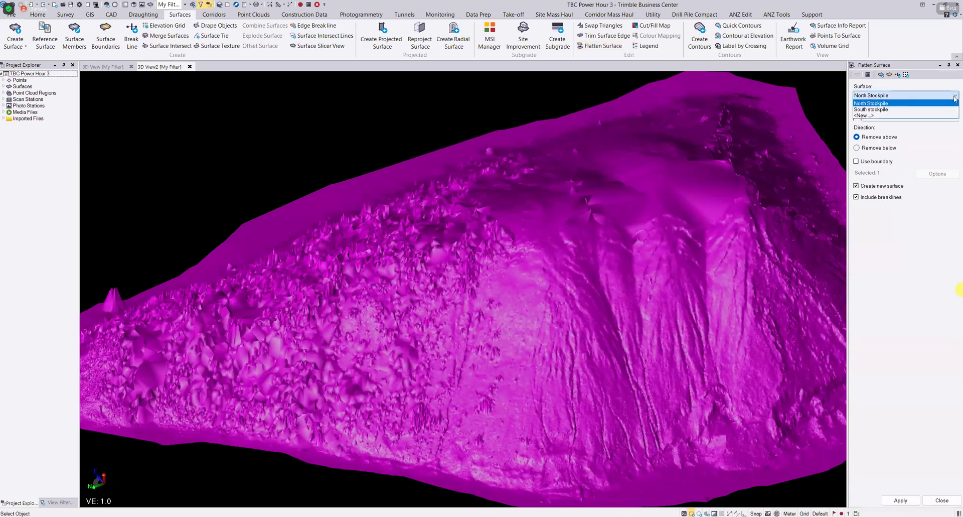
click(864, 109)
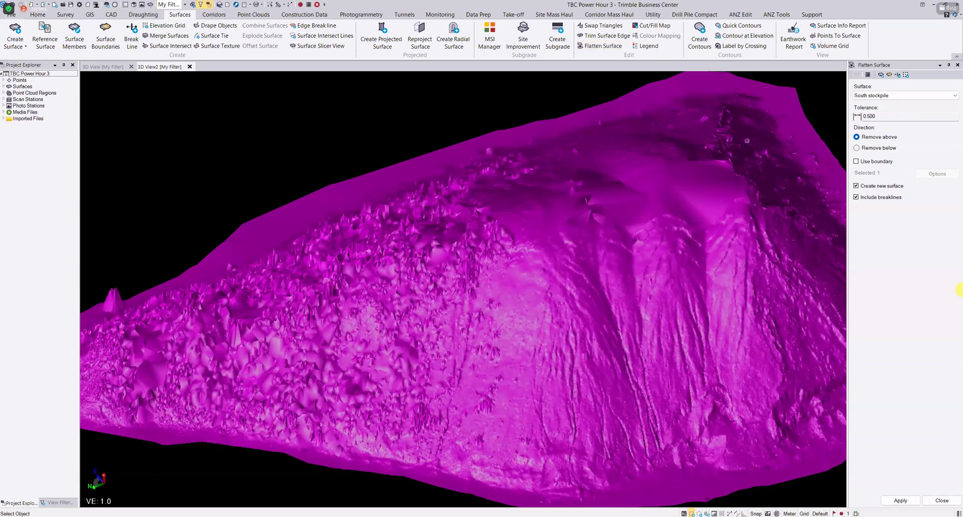
click(881, 116)
text(0.010)
key(Tab)
click(901, 501)
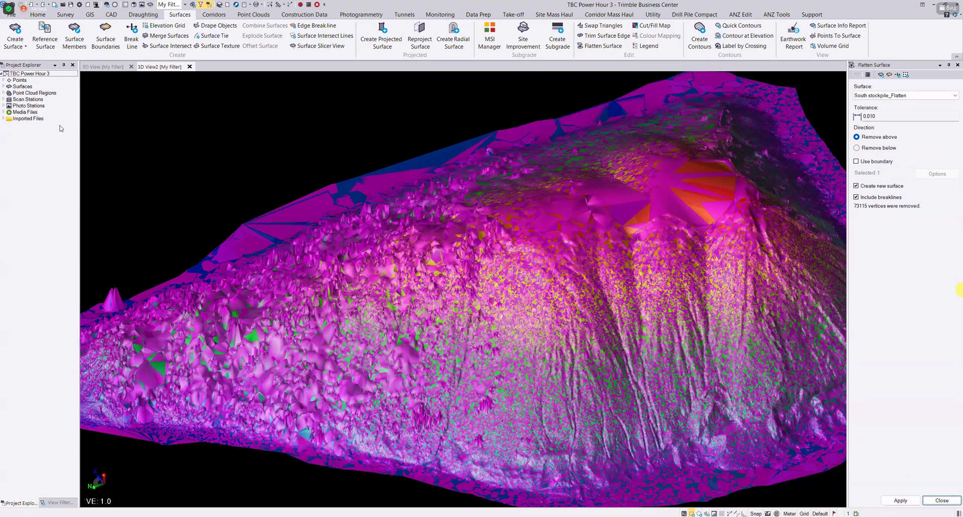
Hide the original South stockpile surface so only its flattened version is shown.
click(58, 502)
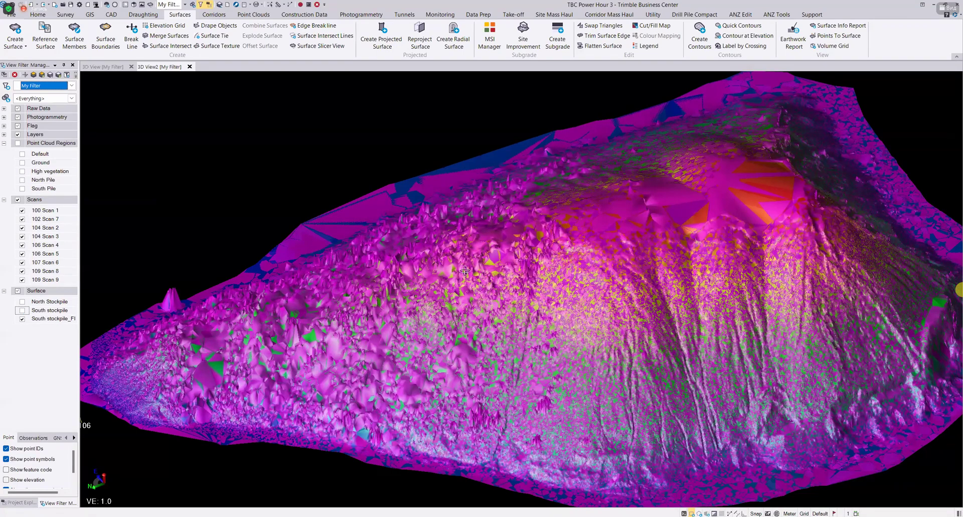
middle_drag(490, 261, 540, 261)
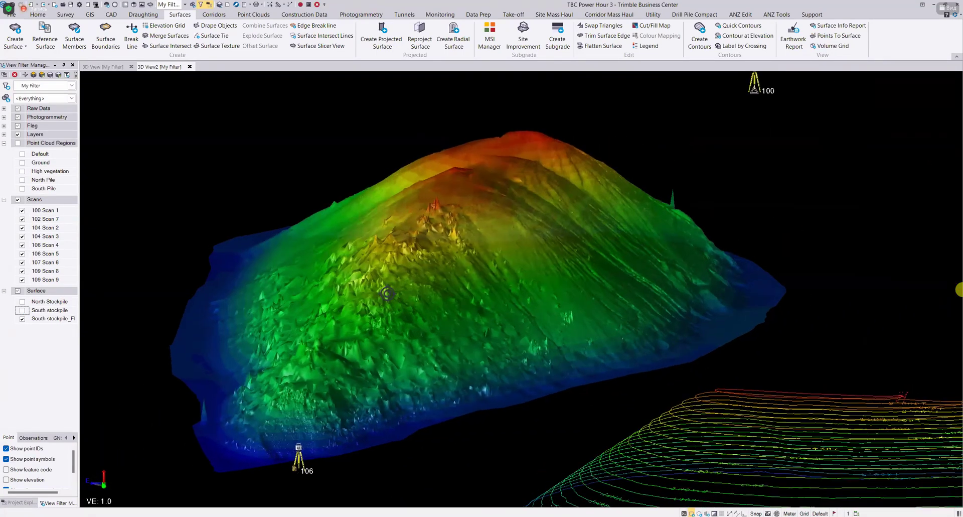
scroll(372, 290, up, 6)
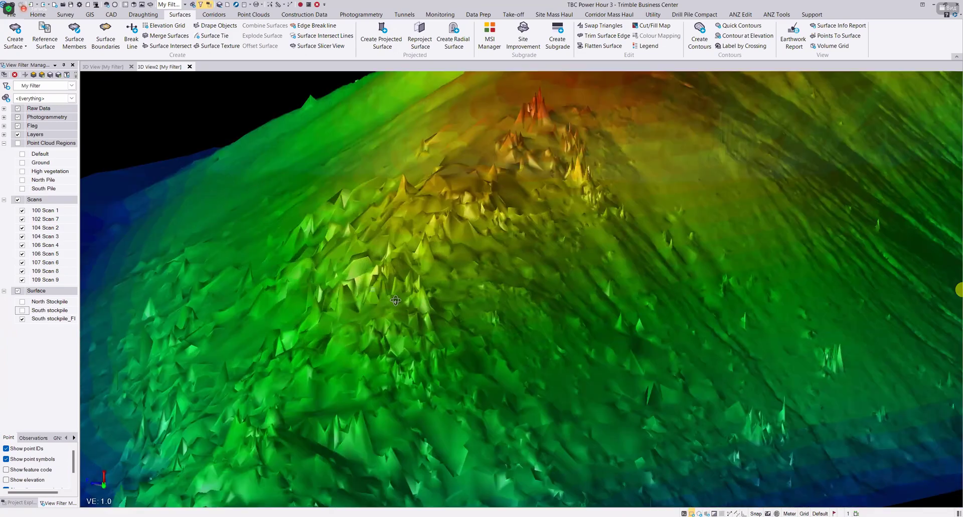
Examine the flattened South stockpile surface around the vegetated crest and flank for remaining spikes.
middle_drag(445, 288, 517, 280)
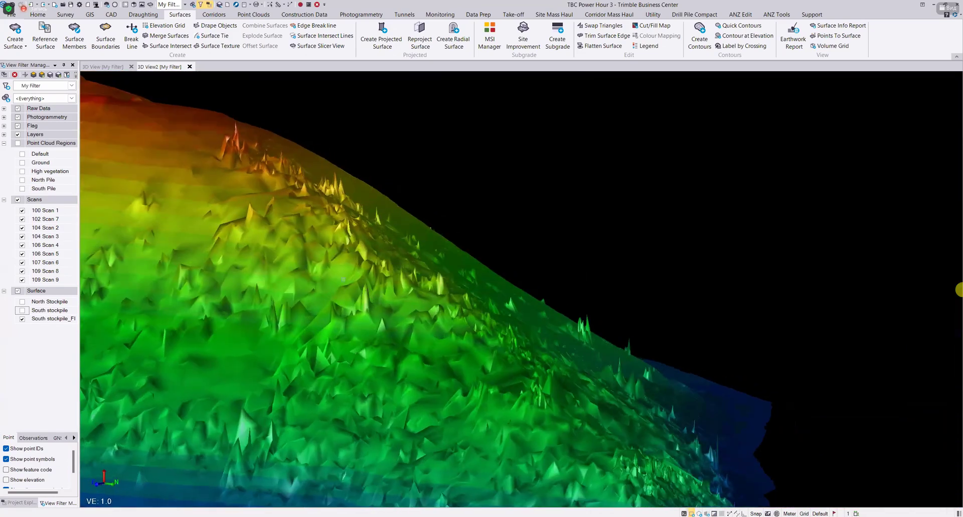
scroll(341, 293, down, 1)
mouse_move(373, 314)
middle_down()
mouse_move(326, 371)
mouse_move(320, 328)
middle_up()
scroll(339, 291, up, 3)
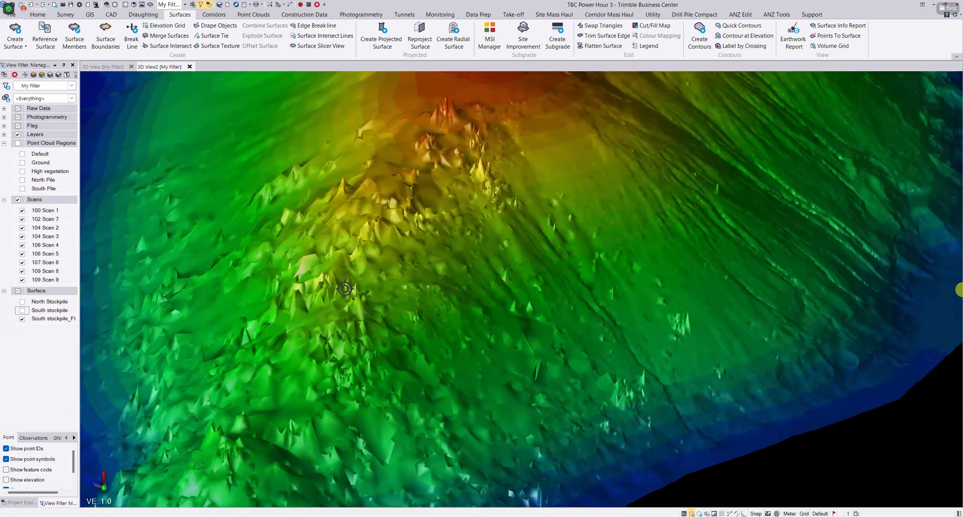
middle_drag(344, 288, 225, 302)
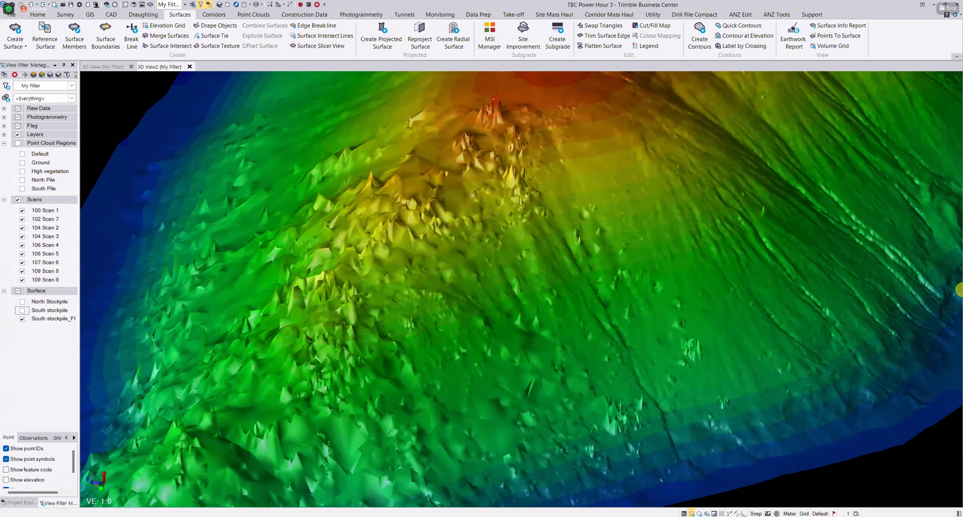
scroll(351, 298, down, 2)
middle_drag(412, 325, 337, 302)
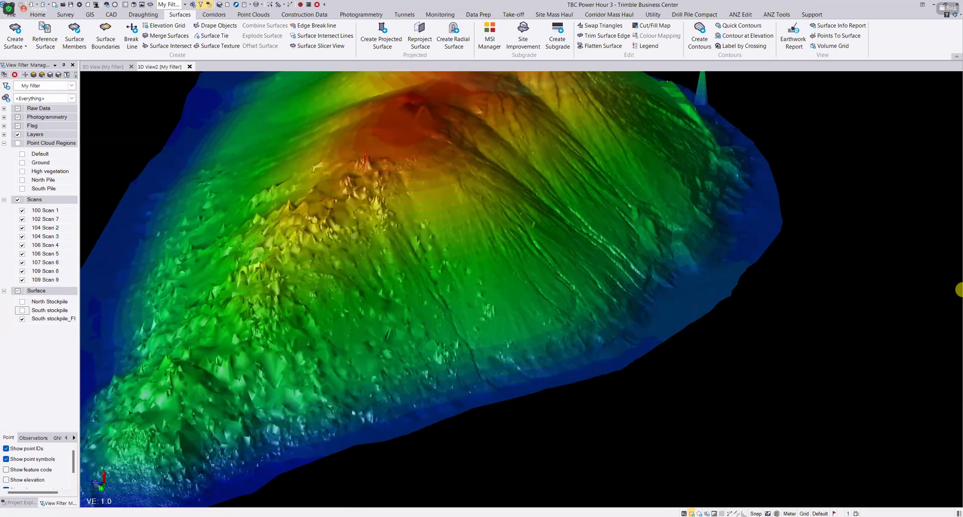
scroll(257, 292, up, 5)
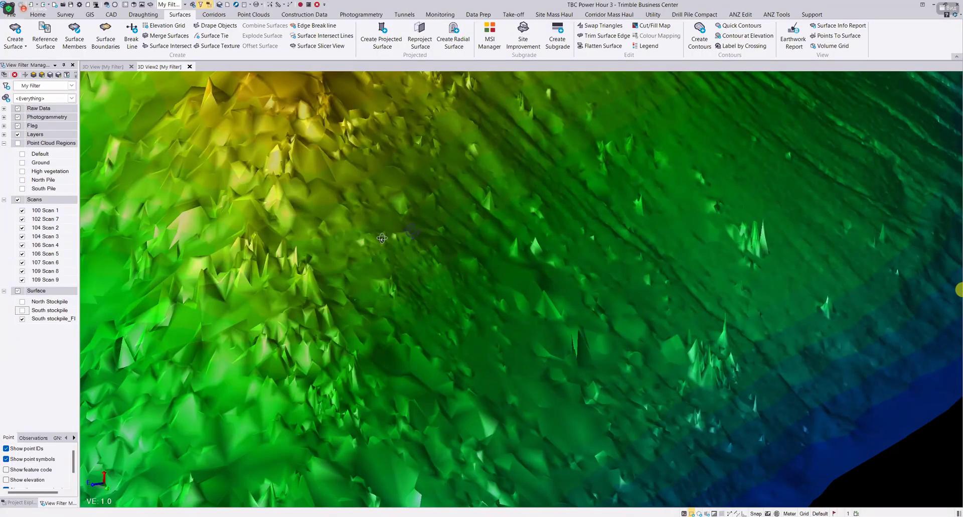
scroll(550, 161, up, 3)
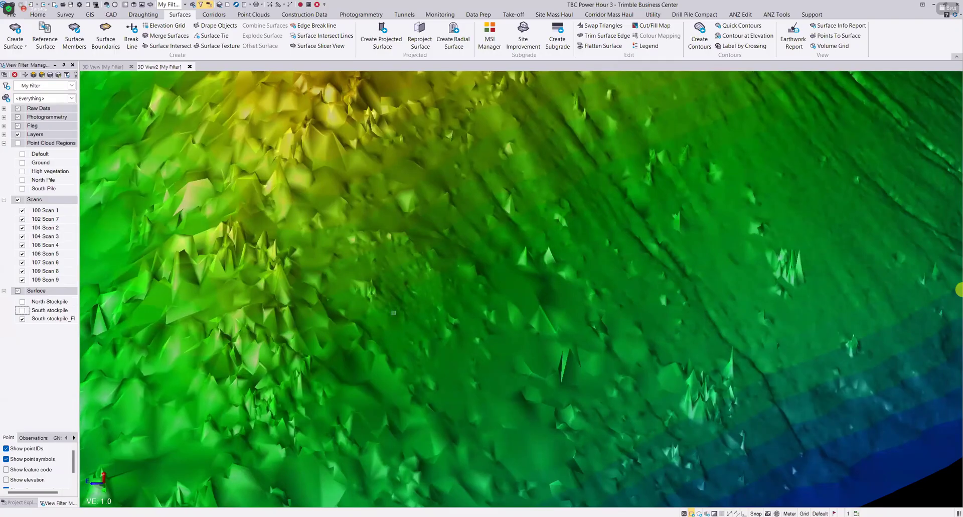
scroll(396, 269, down, 6)
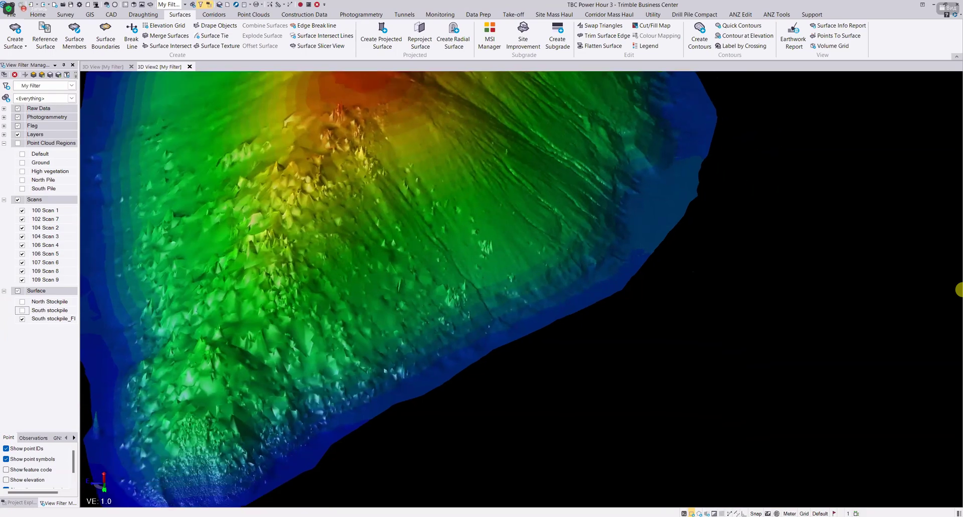
Inspect the flattened surface from the side, comparing the gullied slopes, the edges and the end near station 106.
middle_drag(473, 252, 547, 159)
middle_drag(312, 276, 320, 276)
scroll(320, 276, up, 6)
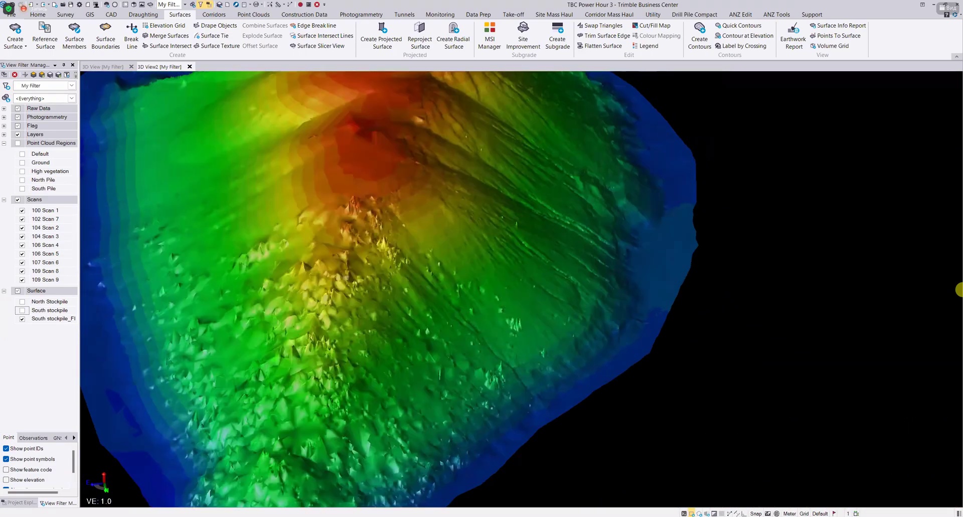
middle_drag(345, 277, 546, 218)
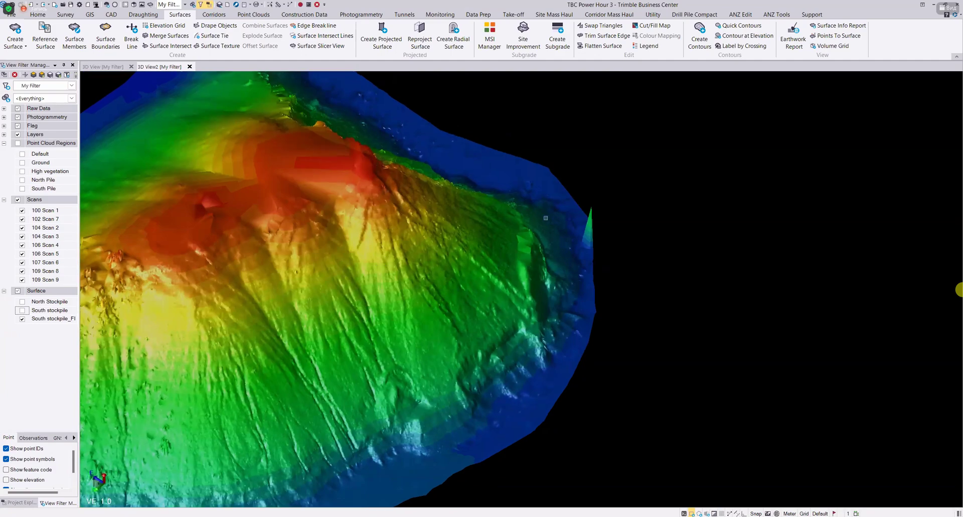
middle_drag(343, 291, 554, 218)
scroll(398, 257, up, 4)
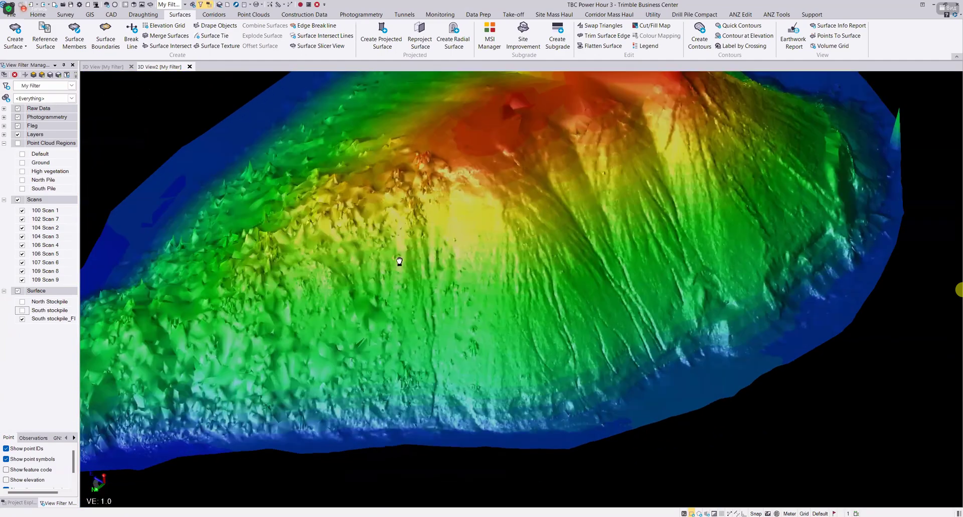
scroll(399, 261, down, 2)
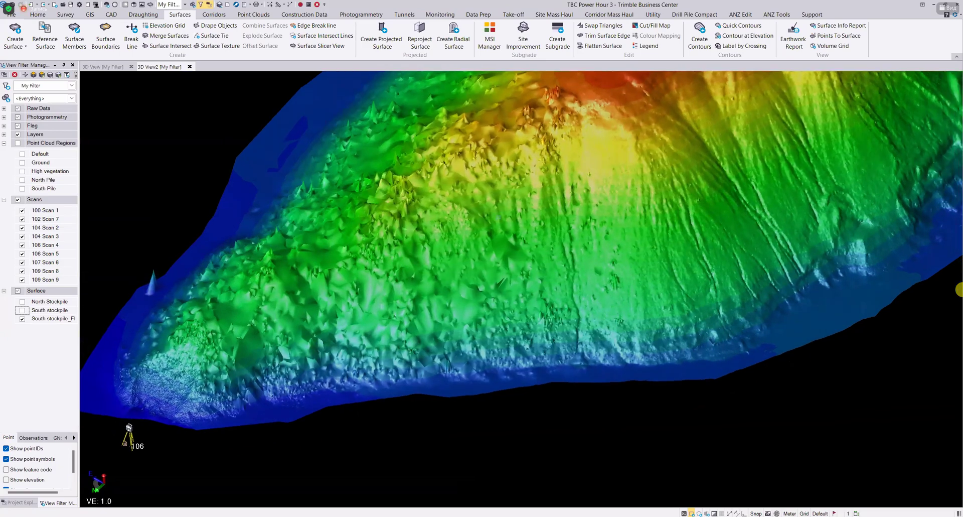
scroll(446, 251, down, 5)
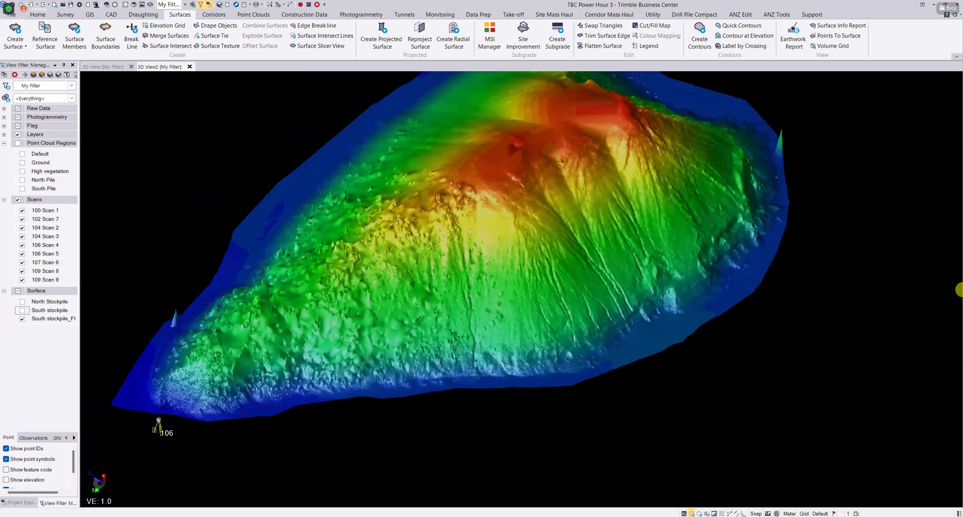
middle_drag(447, 251, 383, 281)
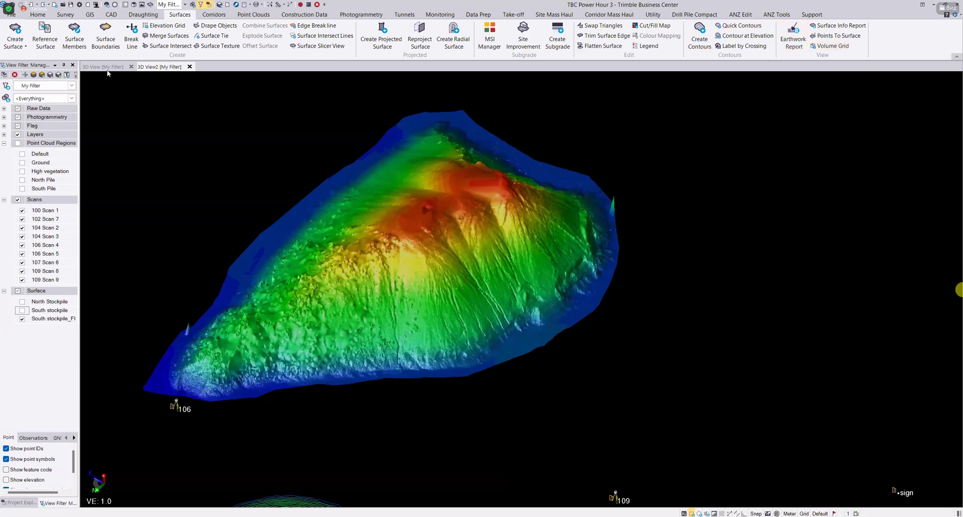
Close the second 3D view and open a plan view framed on the flattened South stockpile surface.
key(ctrl+Tab)
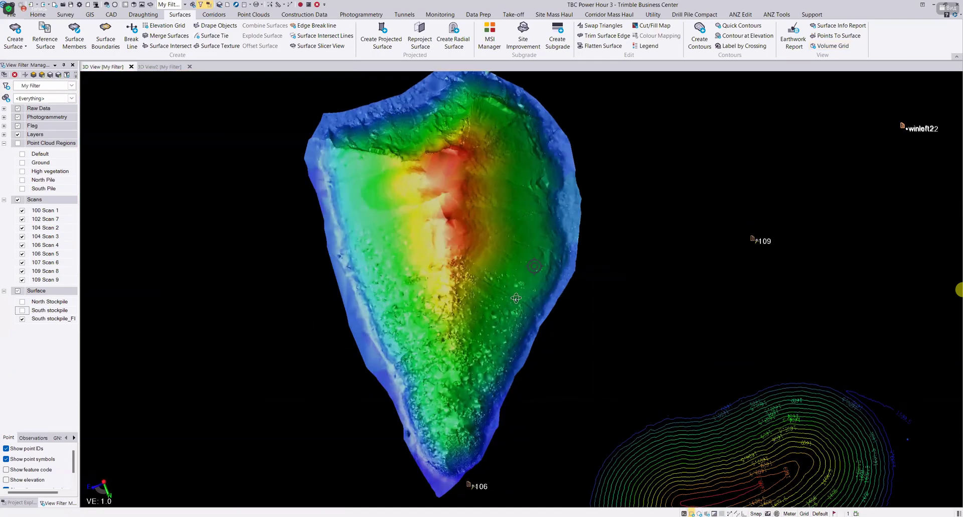
click(190, 67)
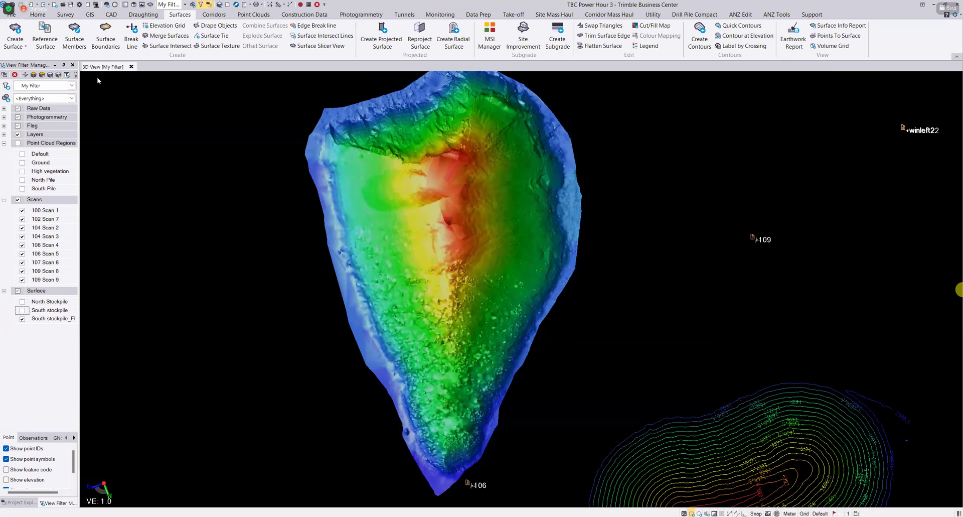
click(38, 14)
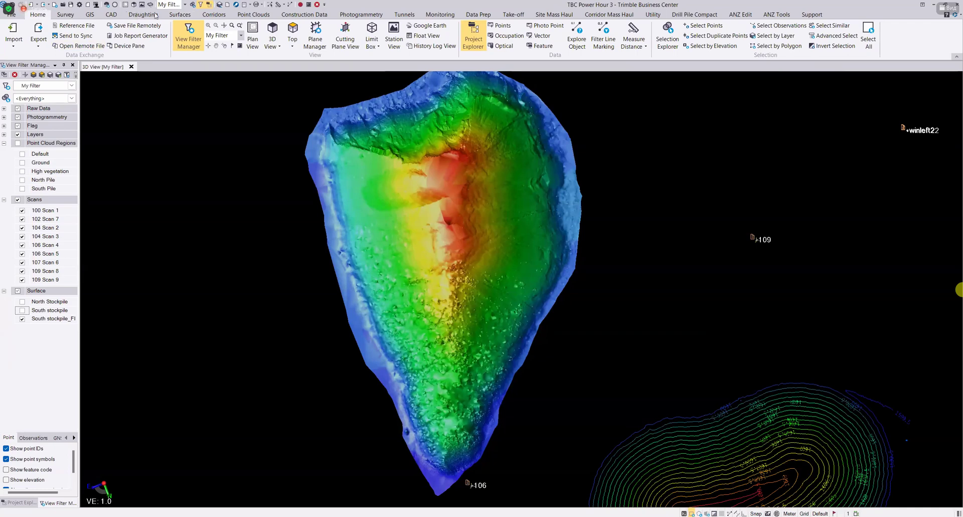
click(252, 42)
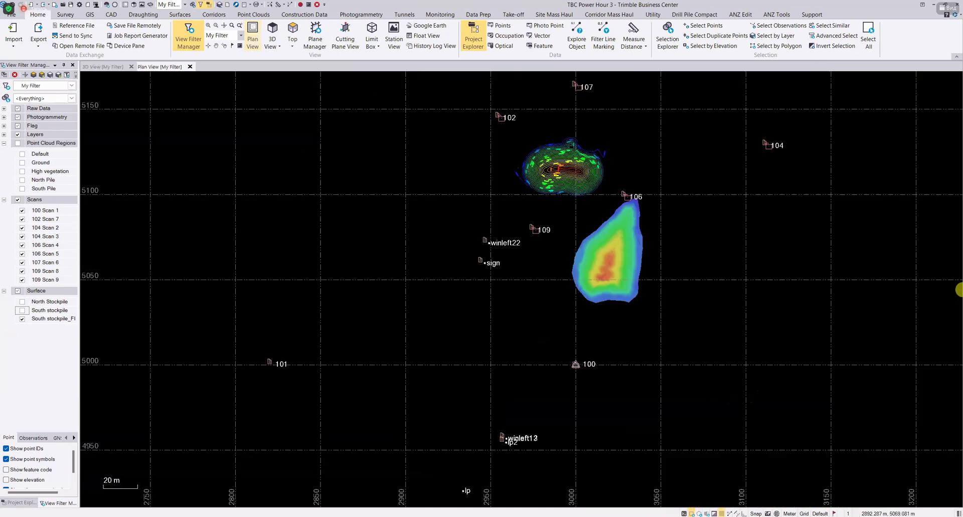
scroll(631, 243, up, 6)
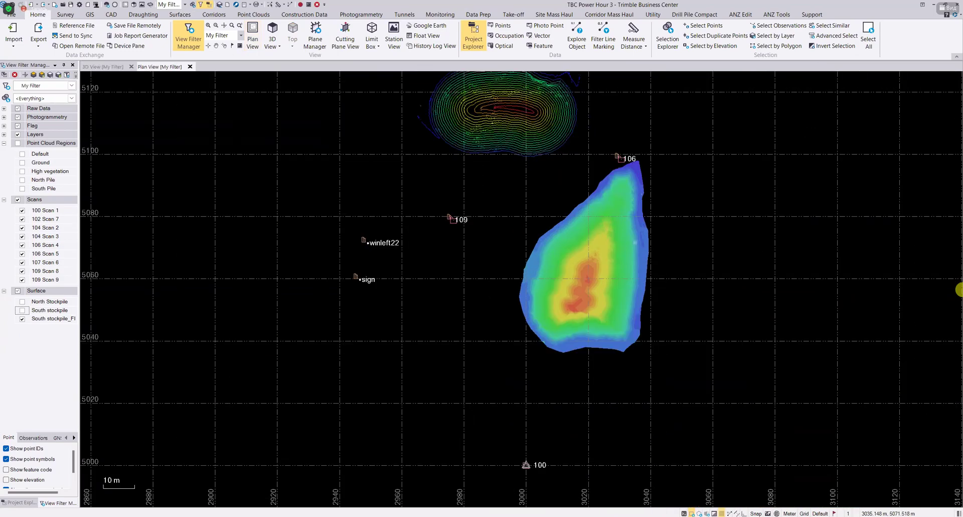
scroll(527, 261, down, 2)
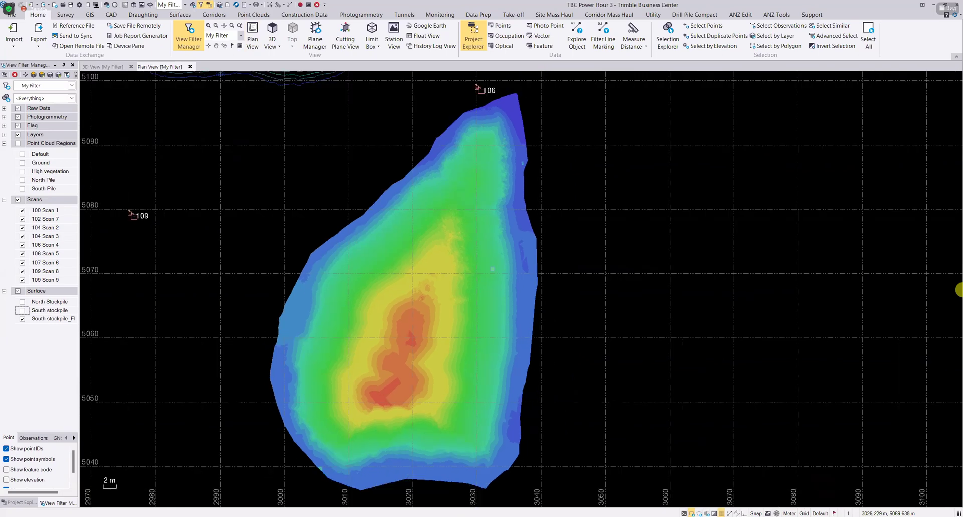
middle_drag(496, 250, 500, 245)
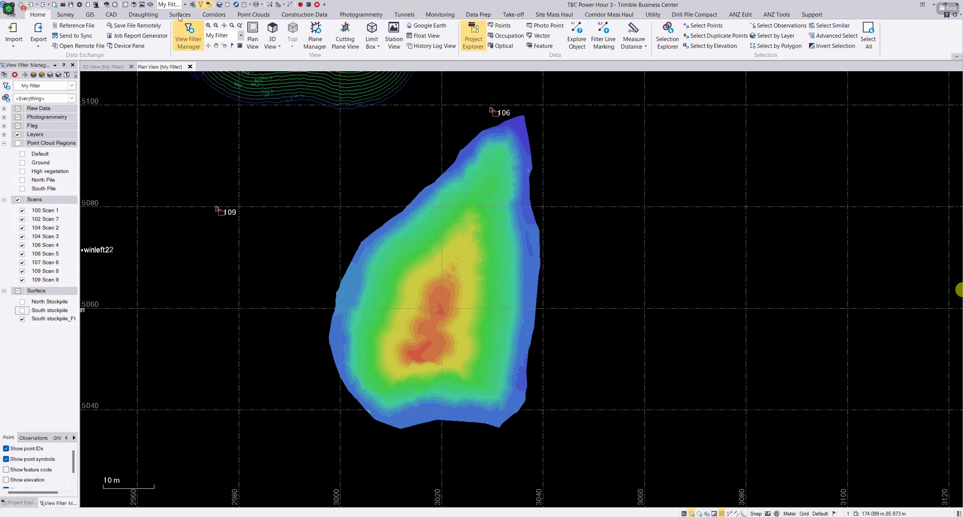
click(179, 15)
click(831, 46)
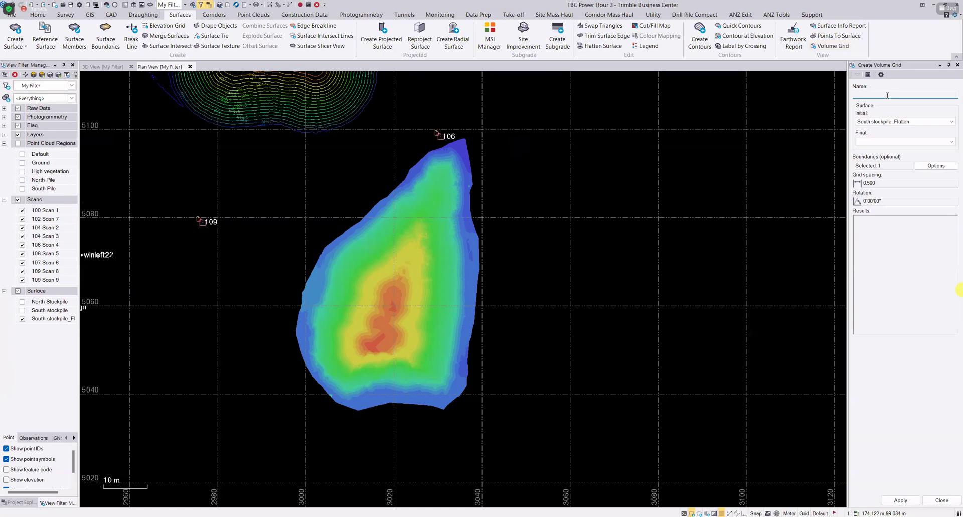
text(uth)
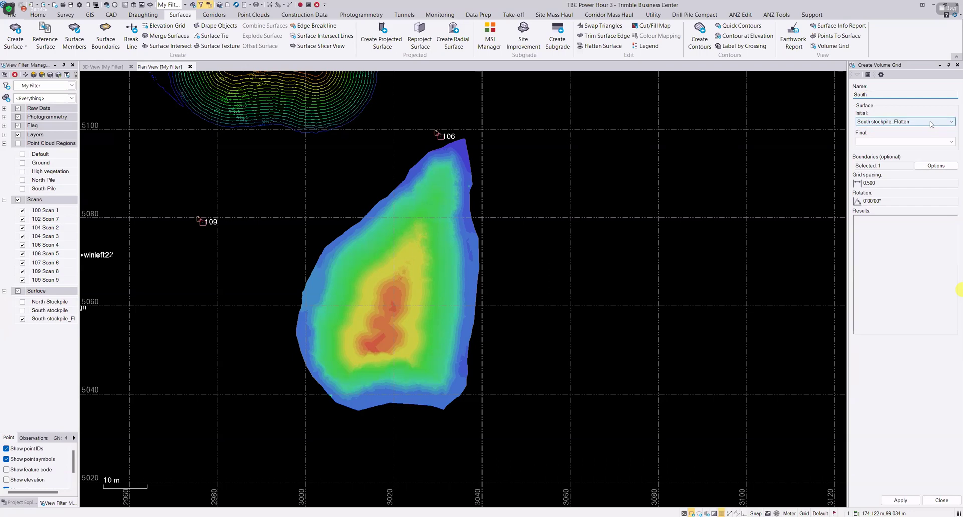
click(893, 142)
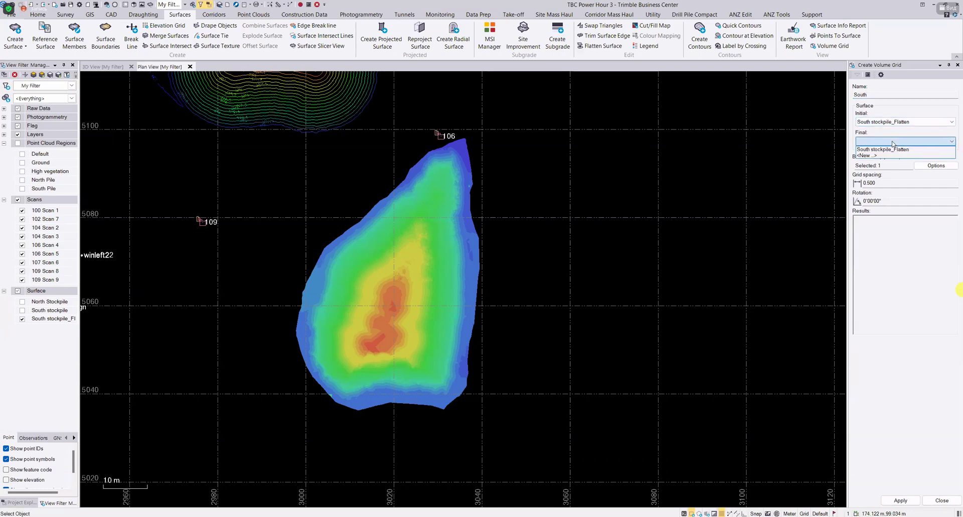
click(892, 142)
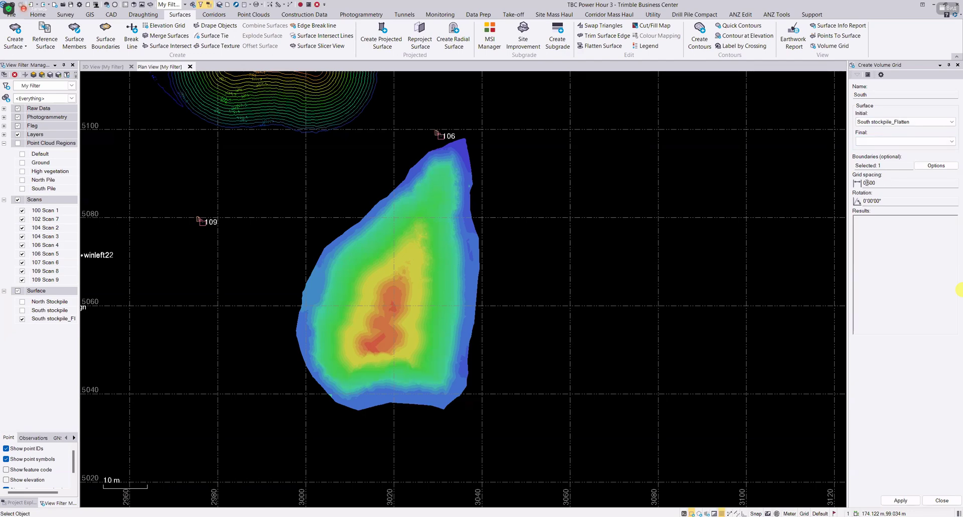
click(890, 183)
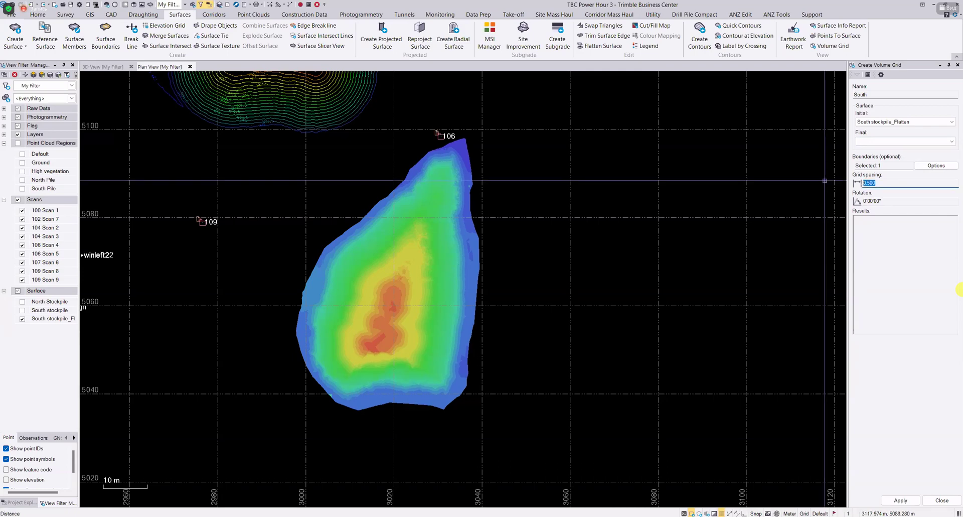
text(1)
key(Tab)
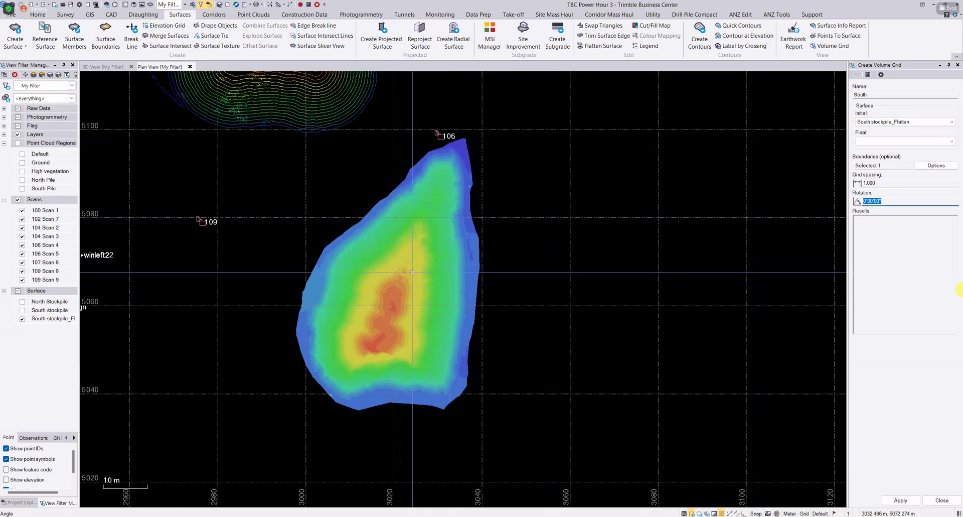
scroll(412, 271, down, 3)
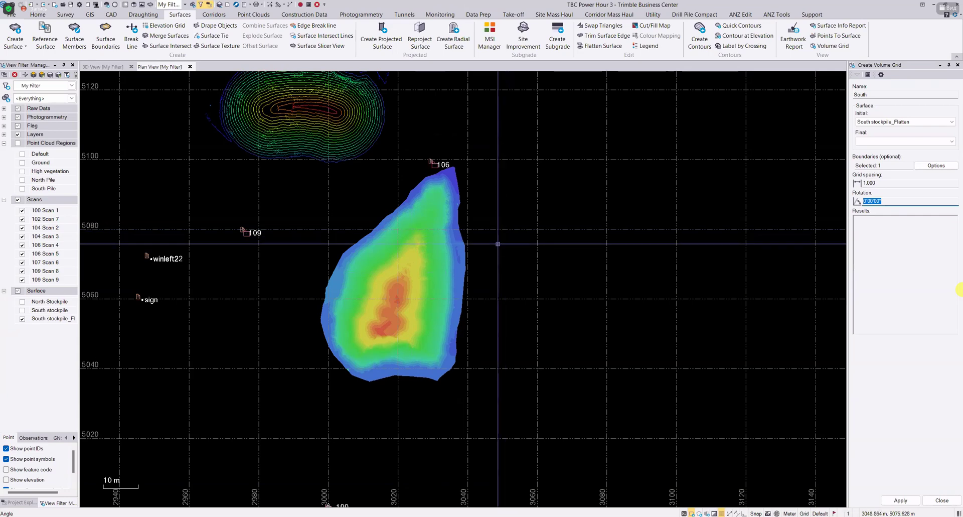
middle_drag(513, 223, 515, 220)
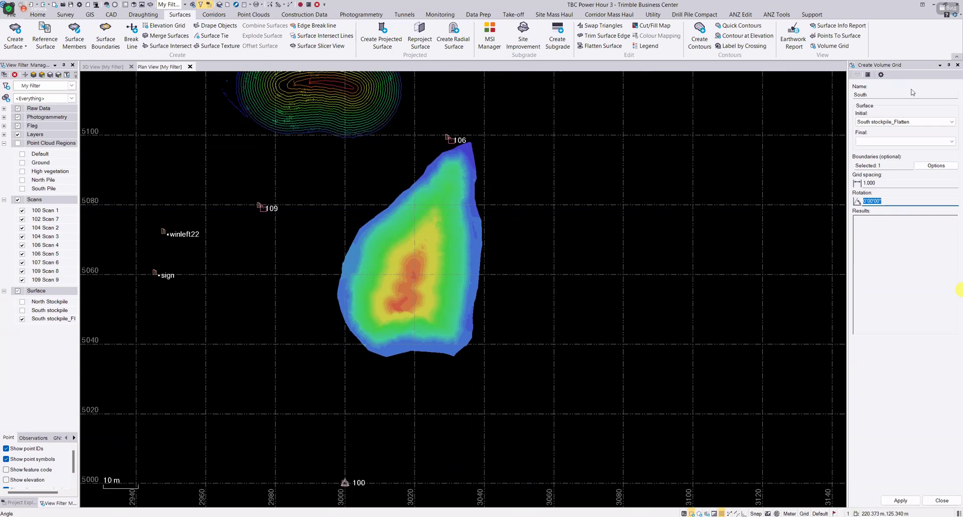
click(958, 66)
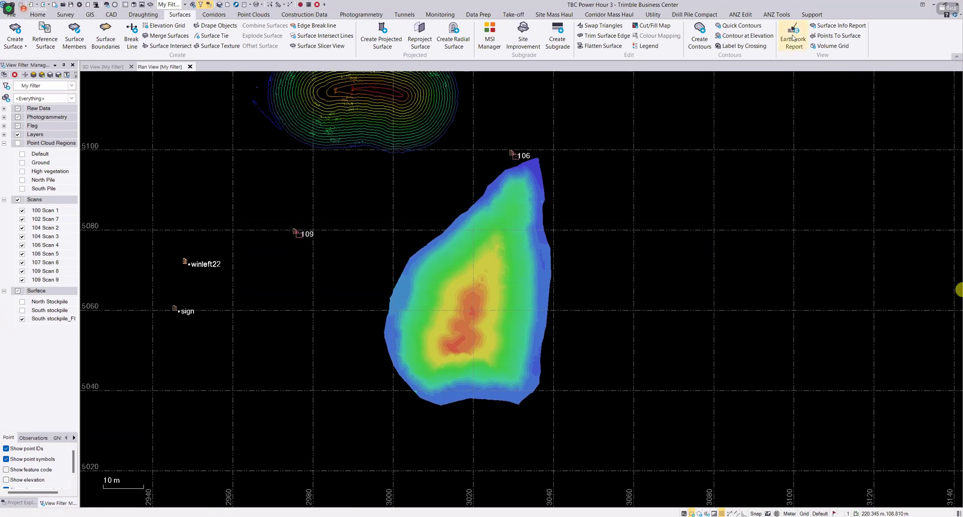
Generate a stockpile/depression earthwork report for South stockpile_Flatten with volume totals only, and return to the project from the report.
click(793, 37)
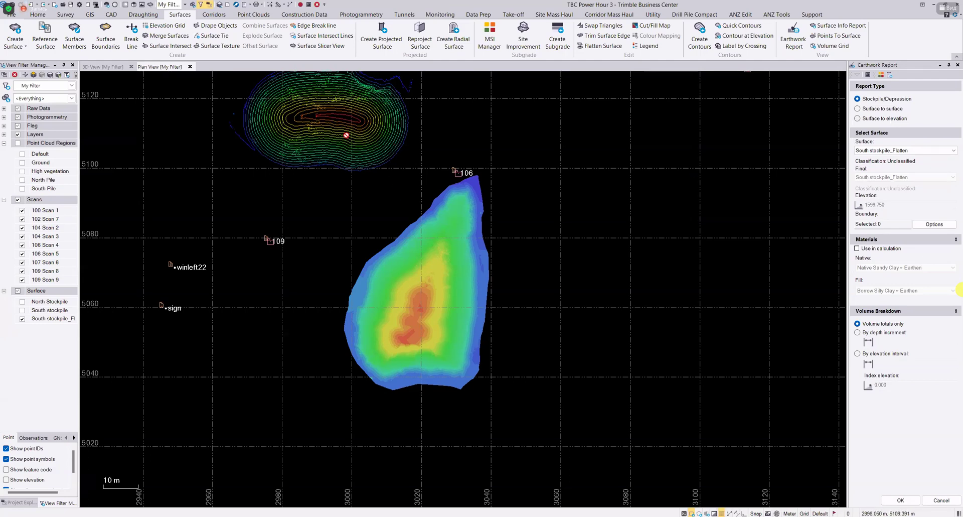
middle_drag(369, 127, 408, 173)
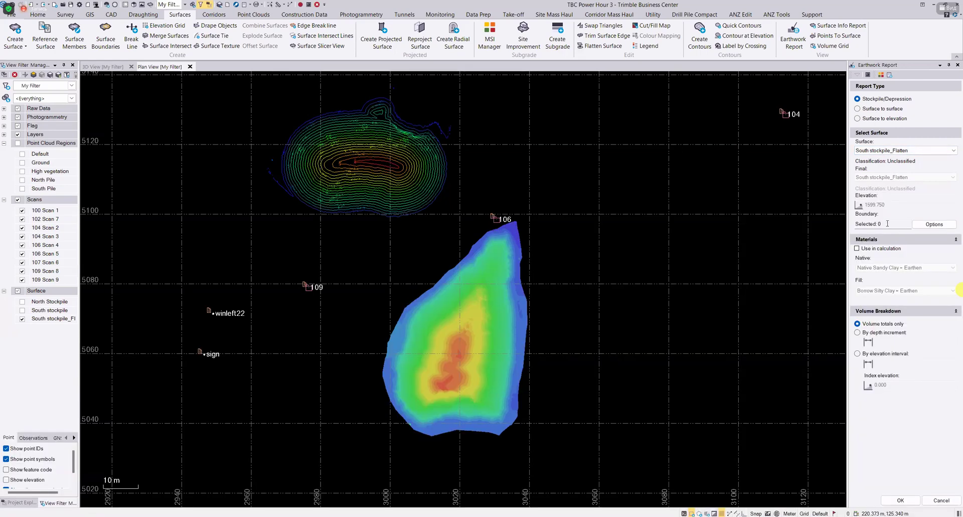
click(887, 223)
click(903, 501)
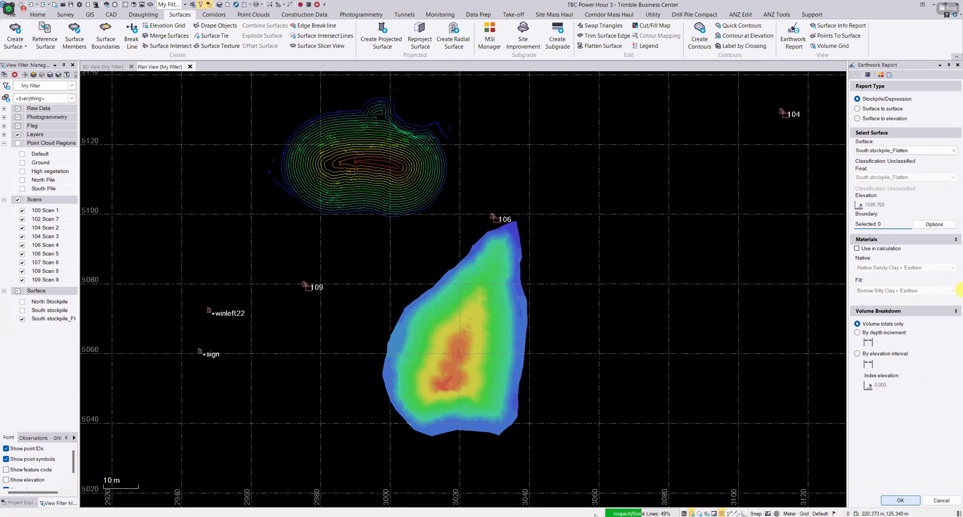
mouse_move(595, 514)
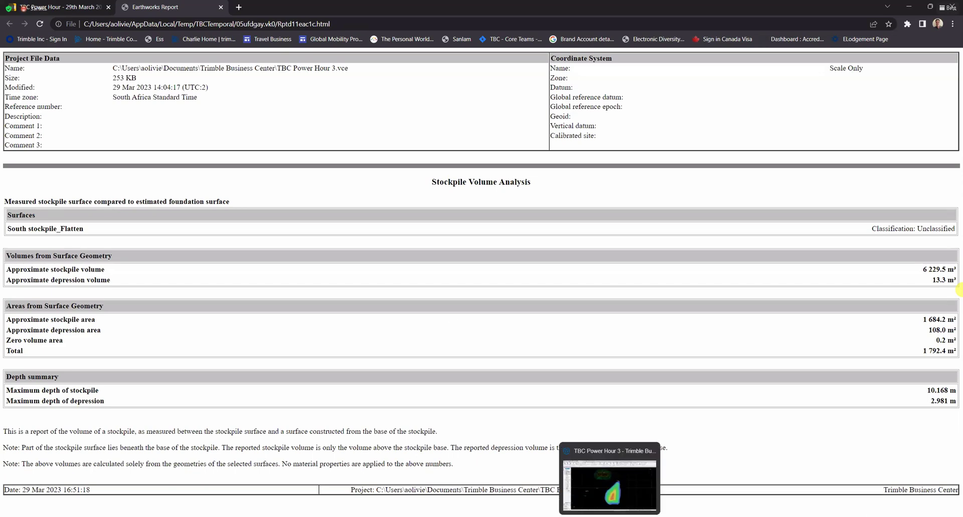
click(609, 476)
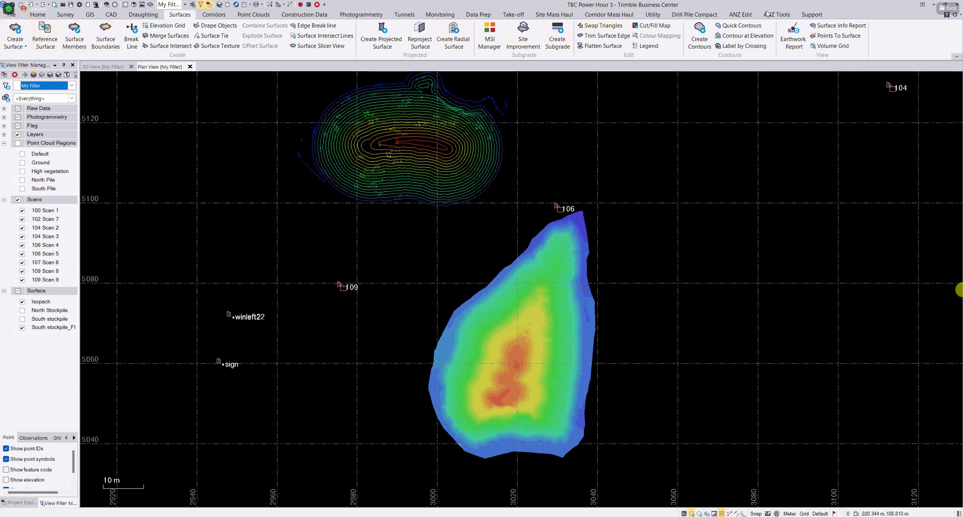
Close the current project without saving its changes and open the TBC Power Hour 4 project.
click(812, 15)
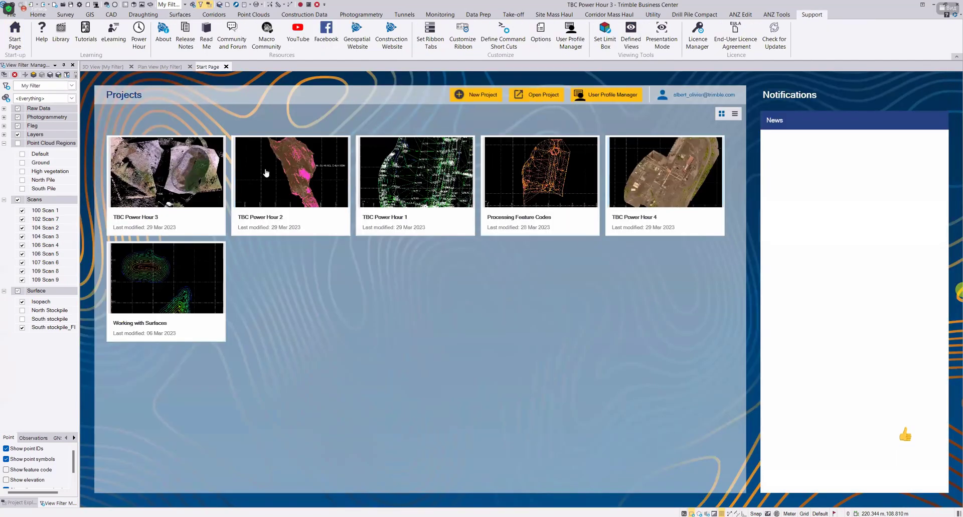
click(190, 67)
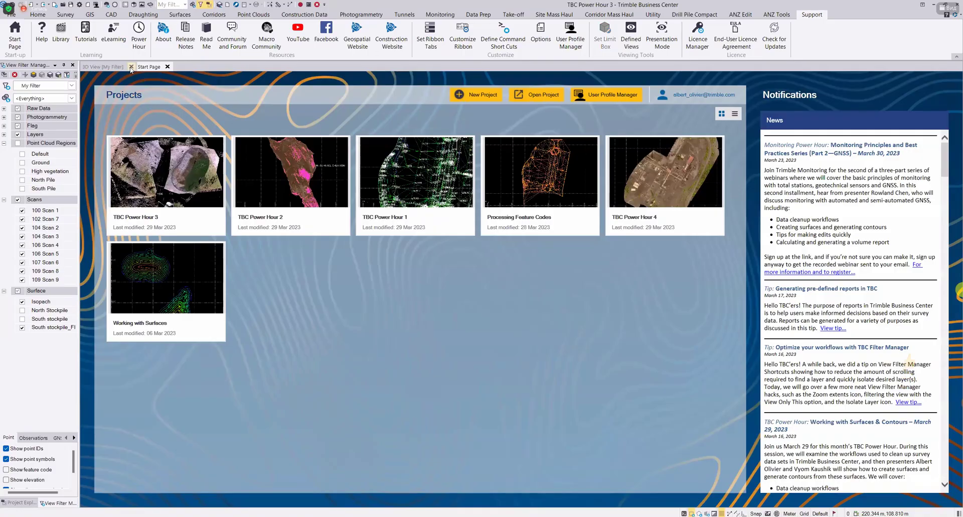
click(131, 68)
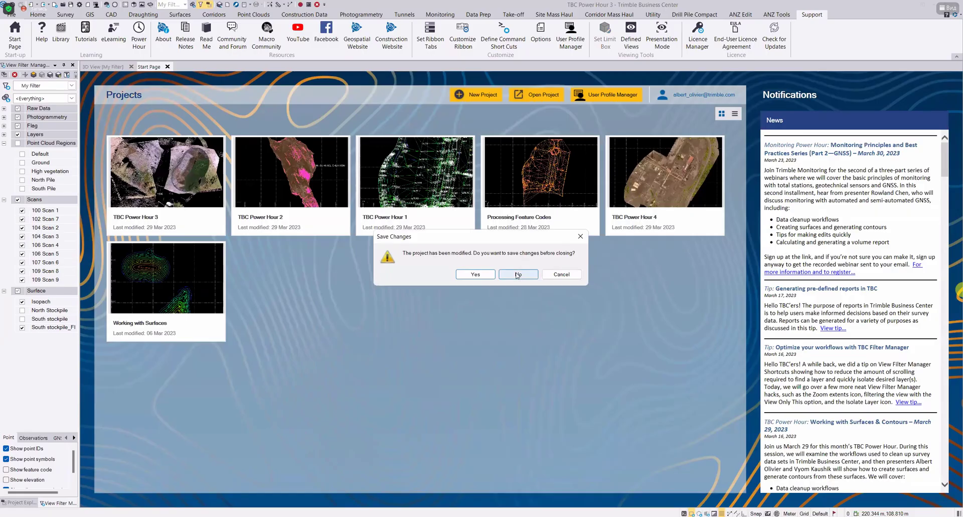
click(517, 273)
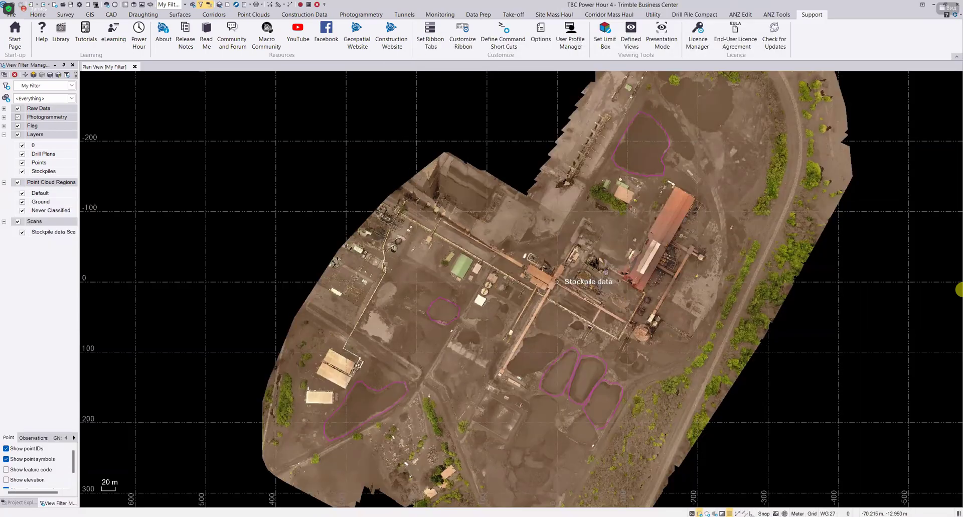
Hide the Default and Never Classified point cloud regions so only the Ground region is shown.
middle_drag(514, 217, 455, 233)
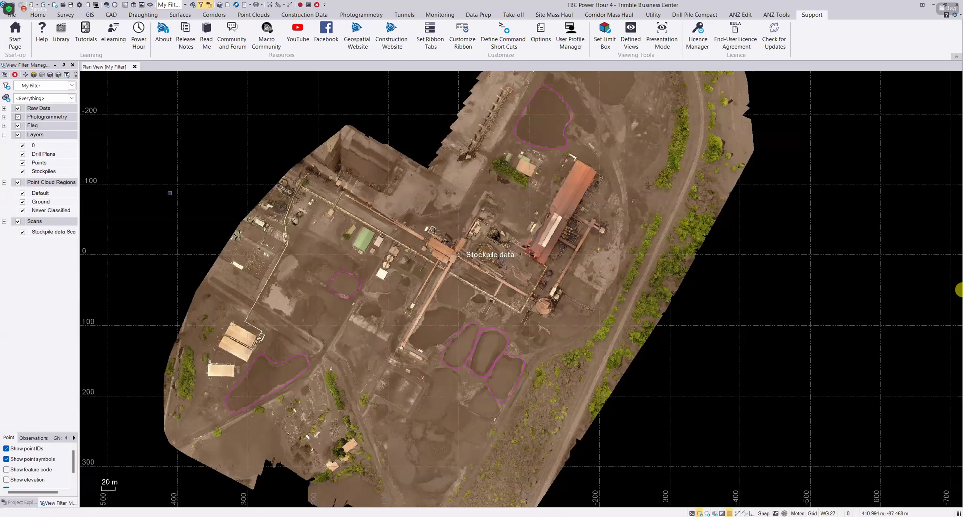
click(19, 503)
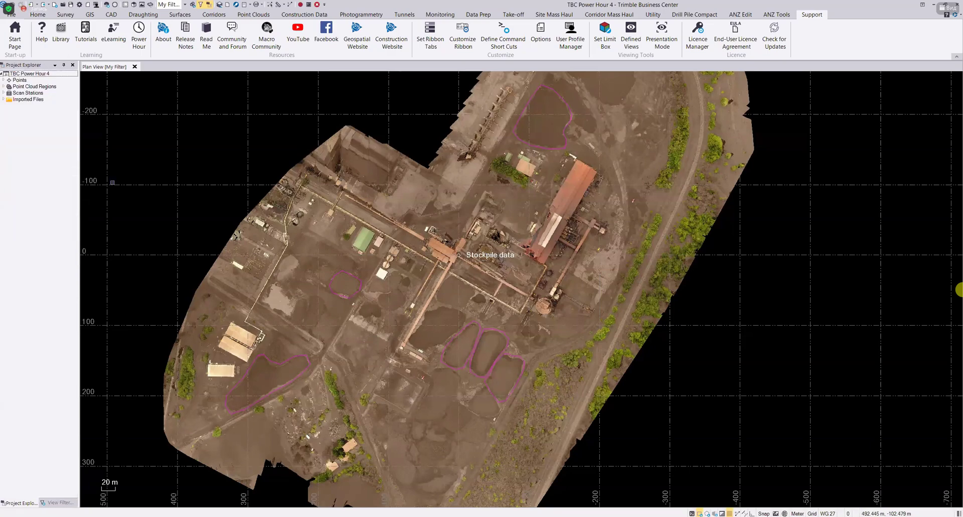
click(60, 503)
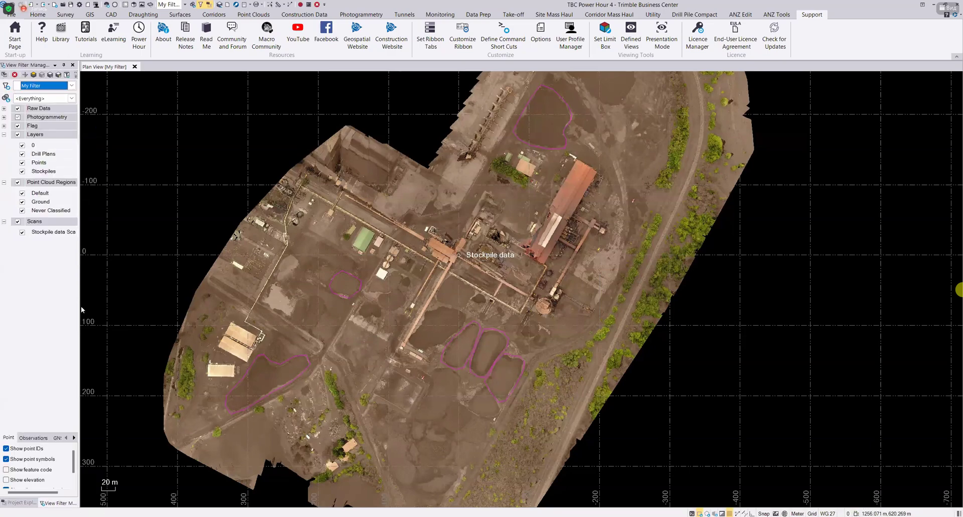
click(22, 193)
click(22, 210)
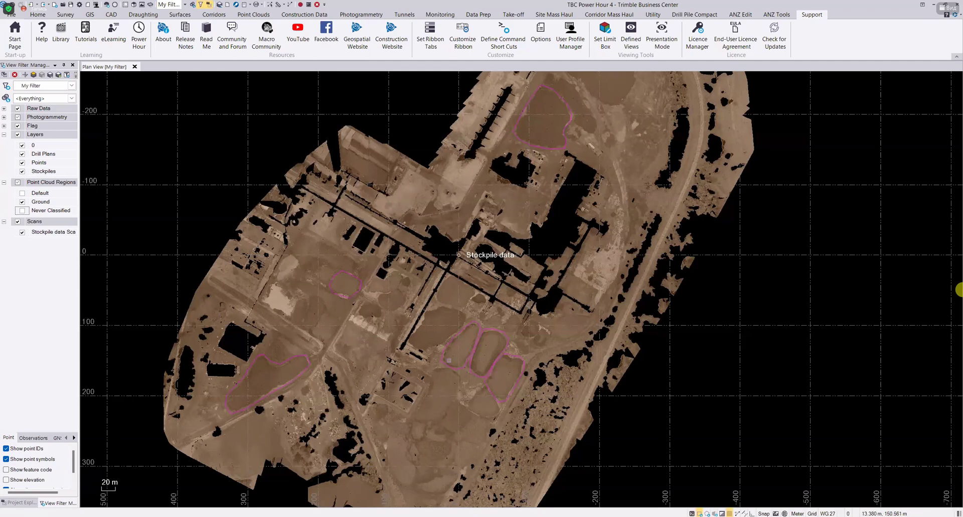
Set up a new surface named Test1 with the Stockpile classification and the colour Green.
click(20, 502)
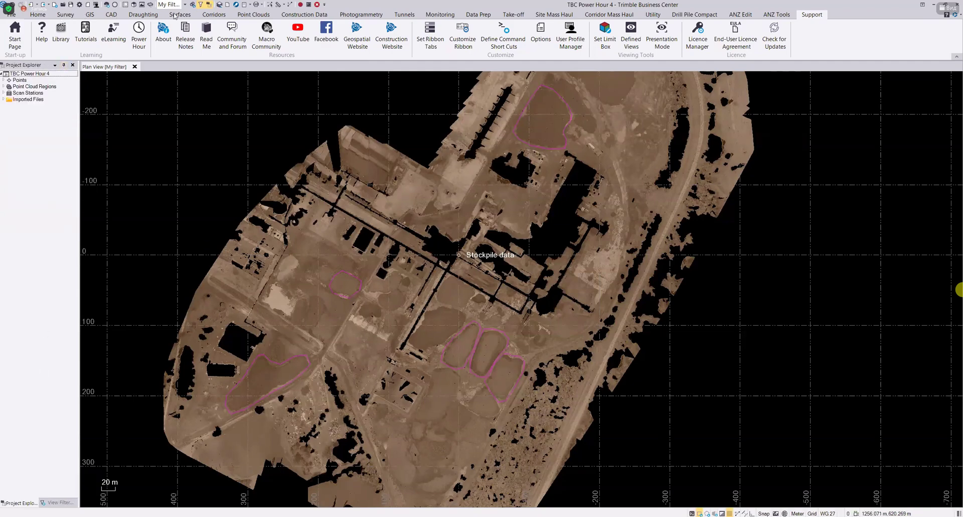
click(178, 15)
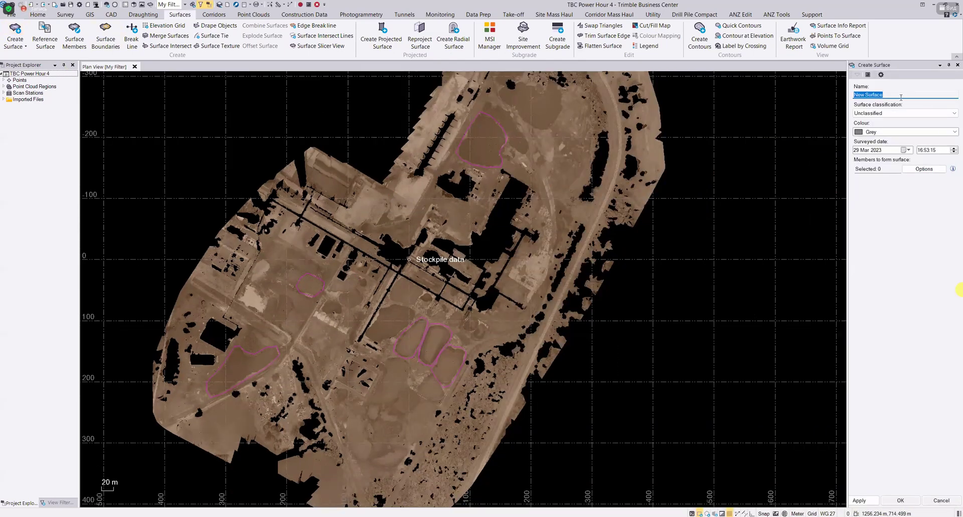
text(Test1)
click(878, 113)
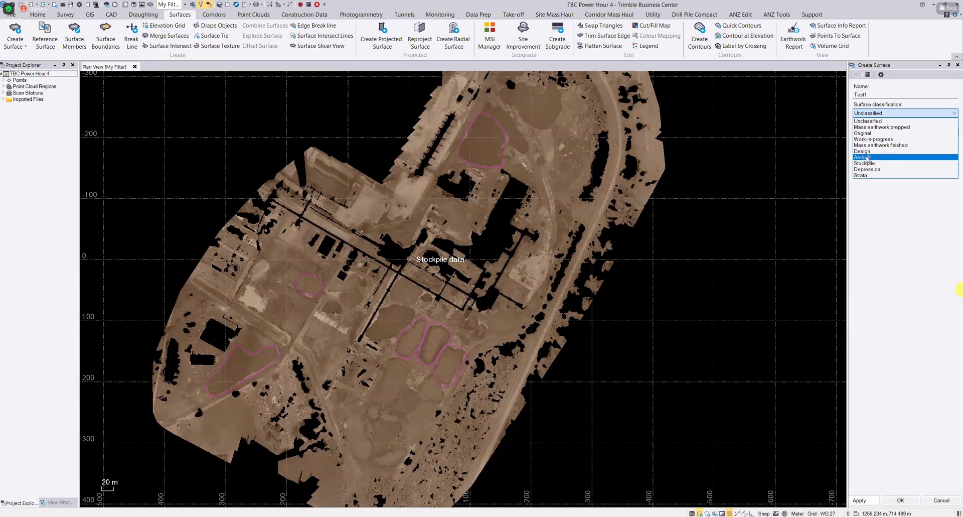
click(866, 163)
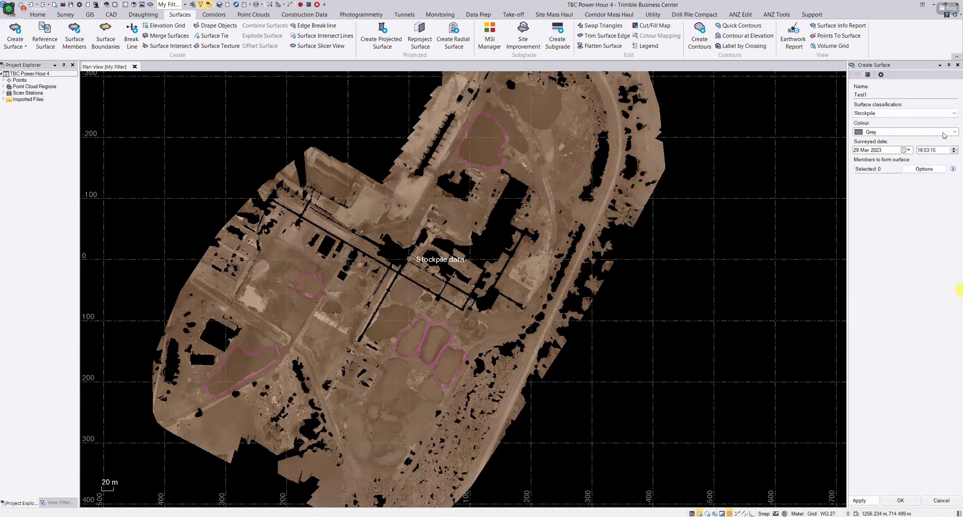
click(945, 132)
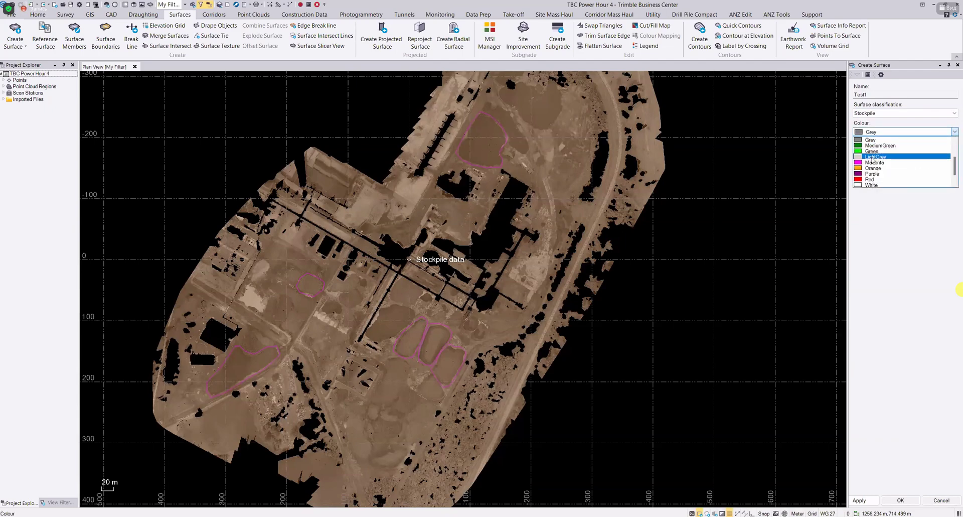
click(871, 151)
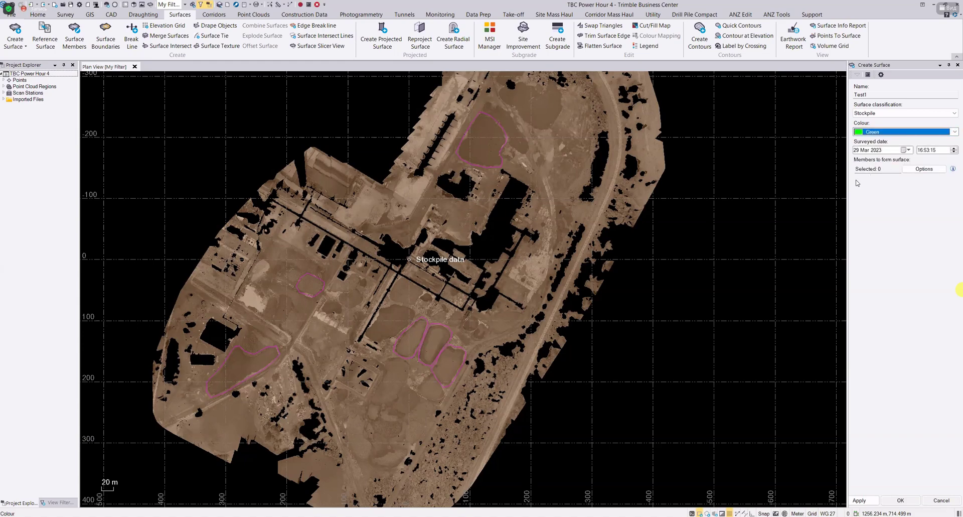
Form the Test1 surface from the Ground point cloud region and view it in 3D.
click(895, 170)
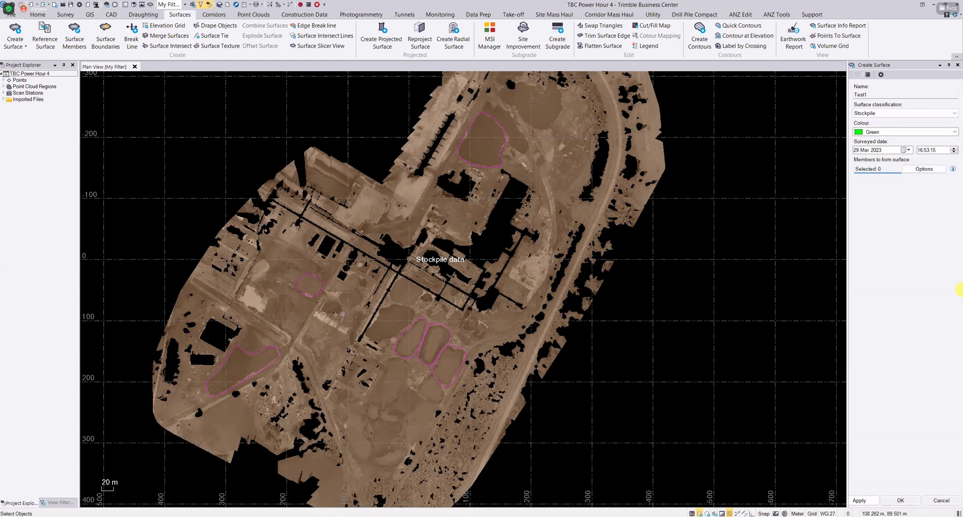
click(343, 313)
click(913, 498)
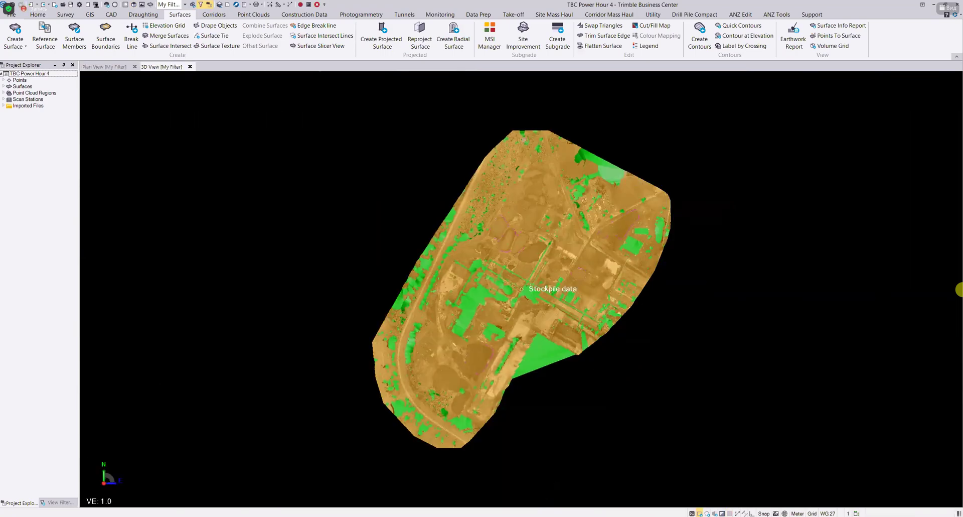
scroll(559, 234, up, 3)
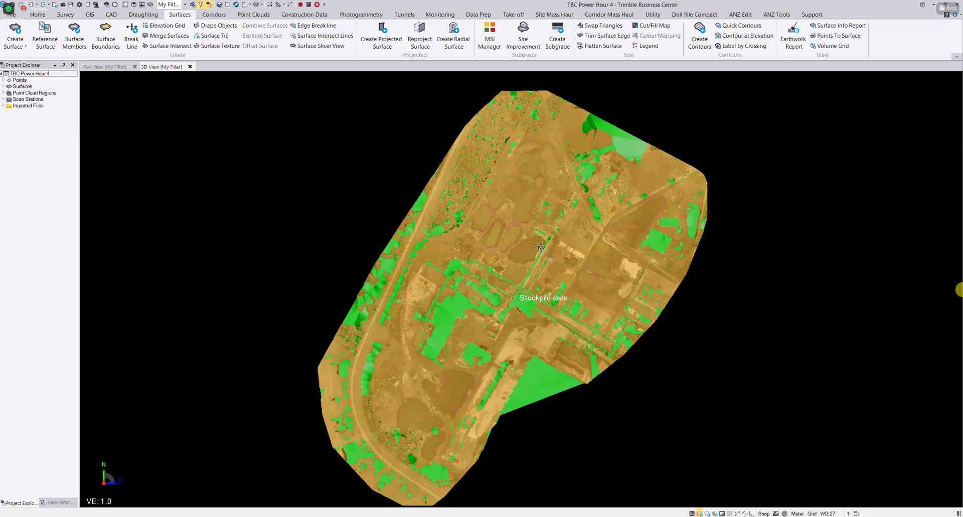
Select the six stockpile boundary line strings in the plan view, starting with Stockpile1.
click(105, 66)
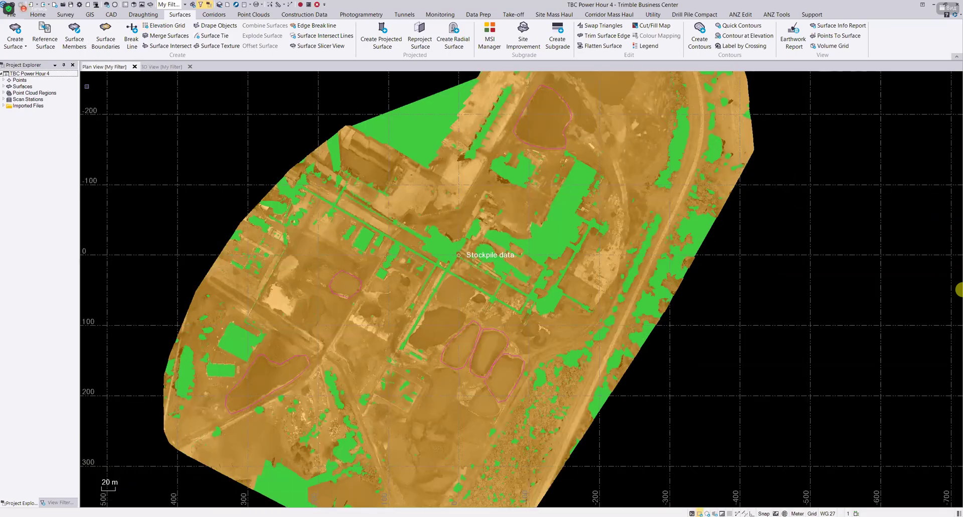
click(554, 148)
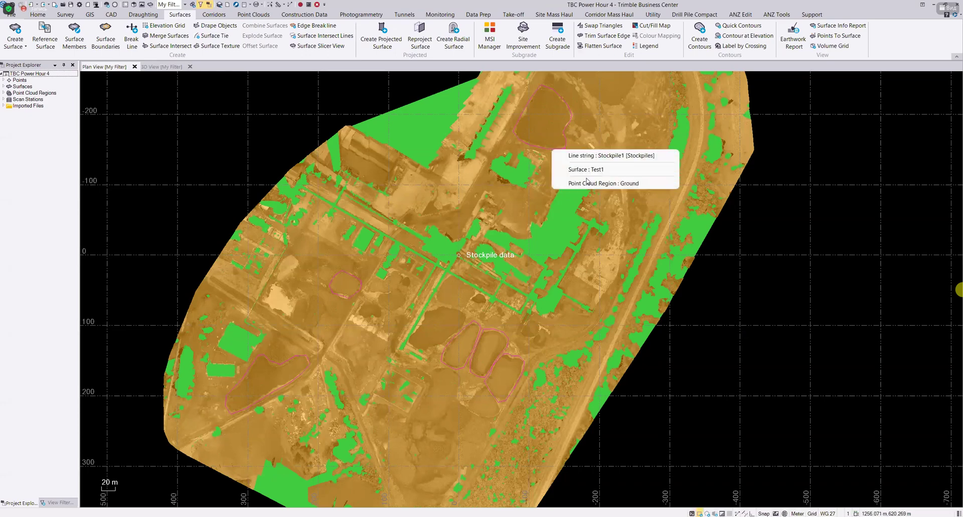
click(592, 157)
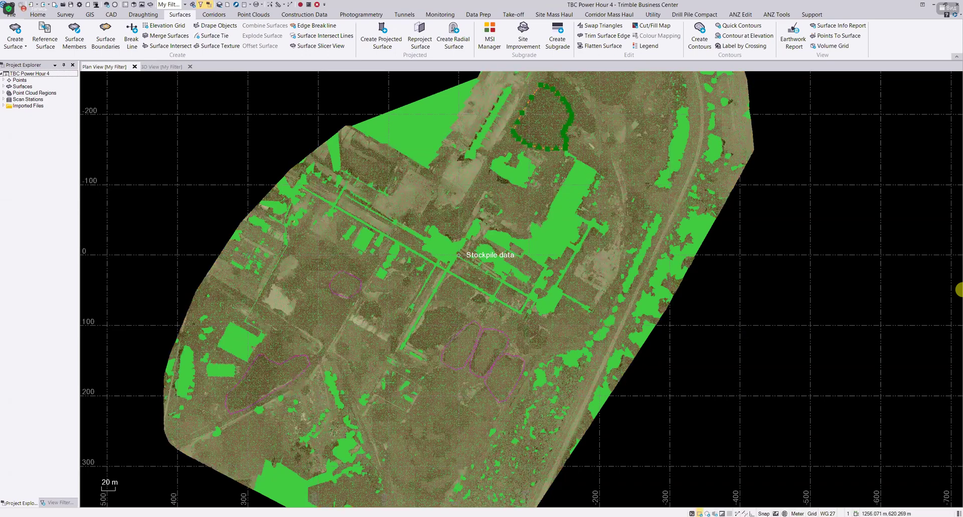
click(522, 359)
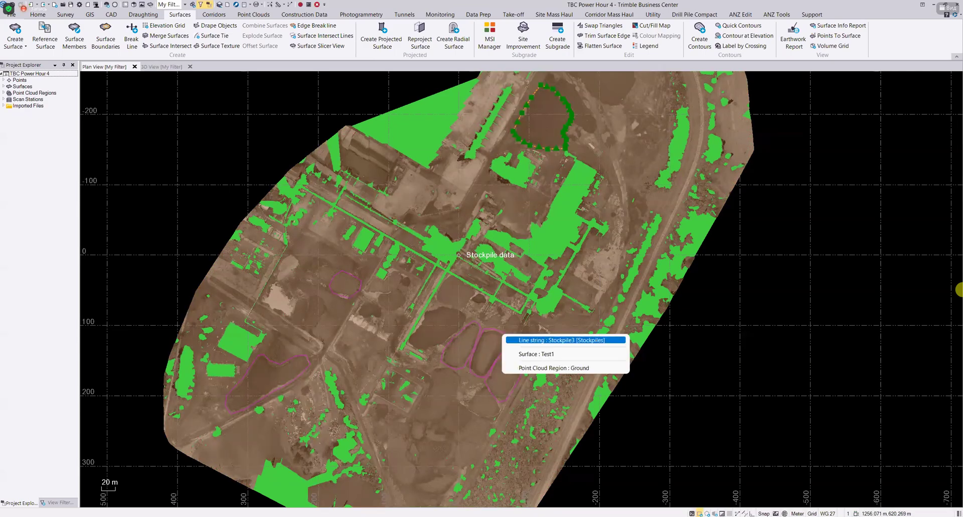
click(548, 371)
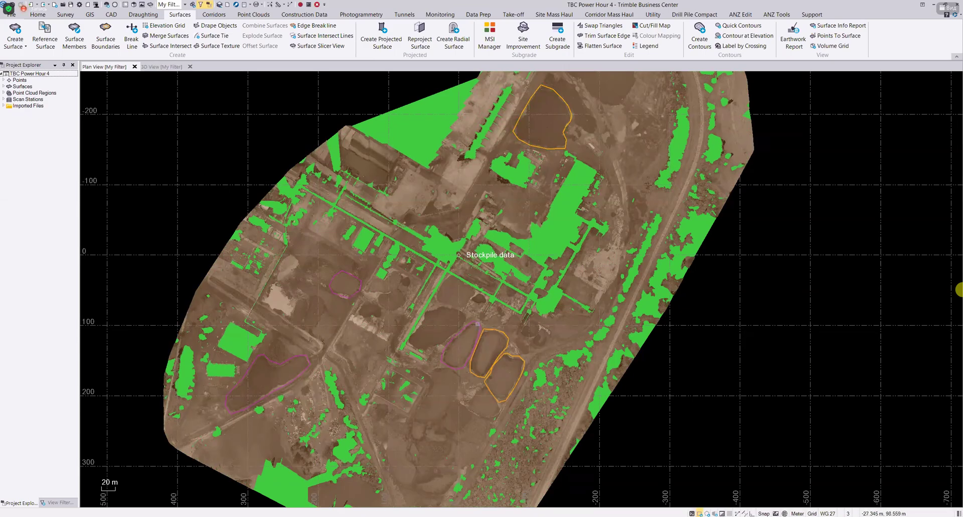
click(479, 326)
click(522, 330)
click(360, 283)
click(372, 287)
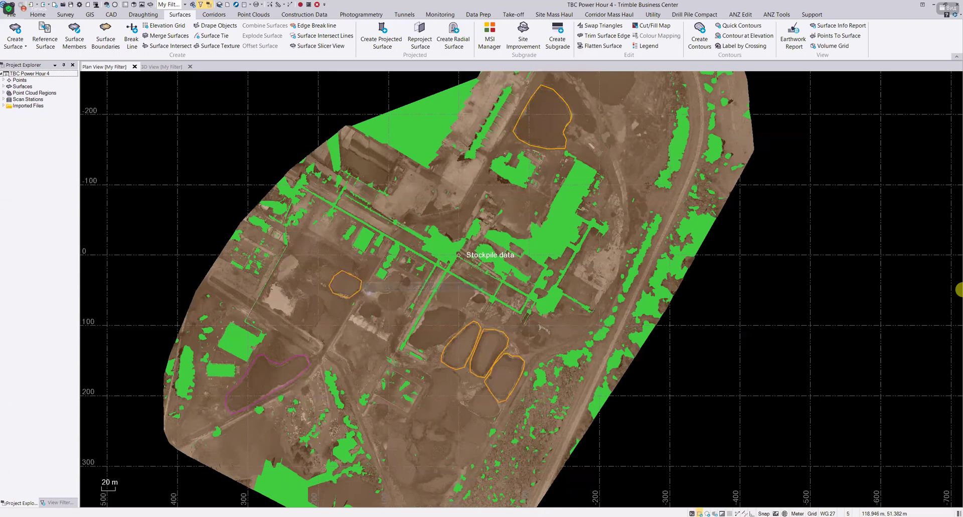
click(293, 357)
click(314, 366)
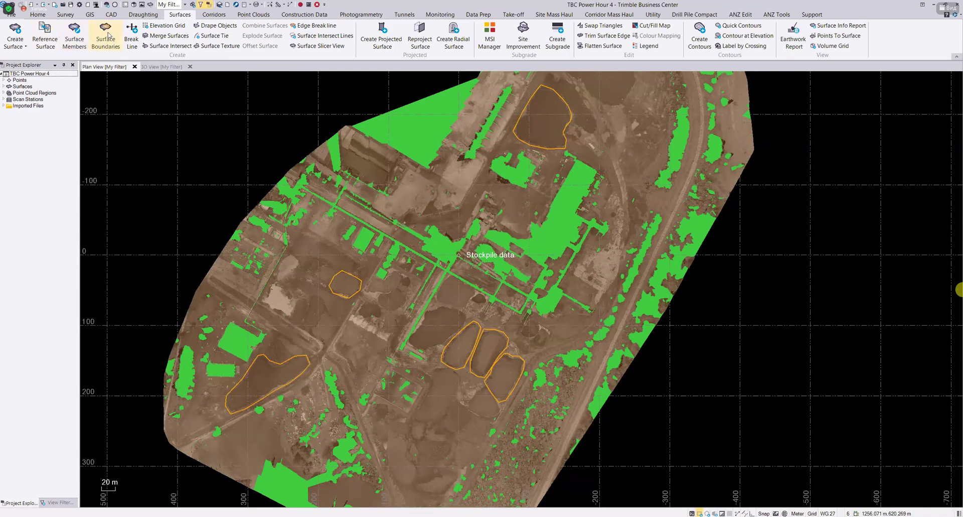
Add the six selected stockpile boundary lines as members of the Test1 surface.
click(80, 31)
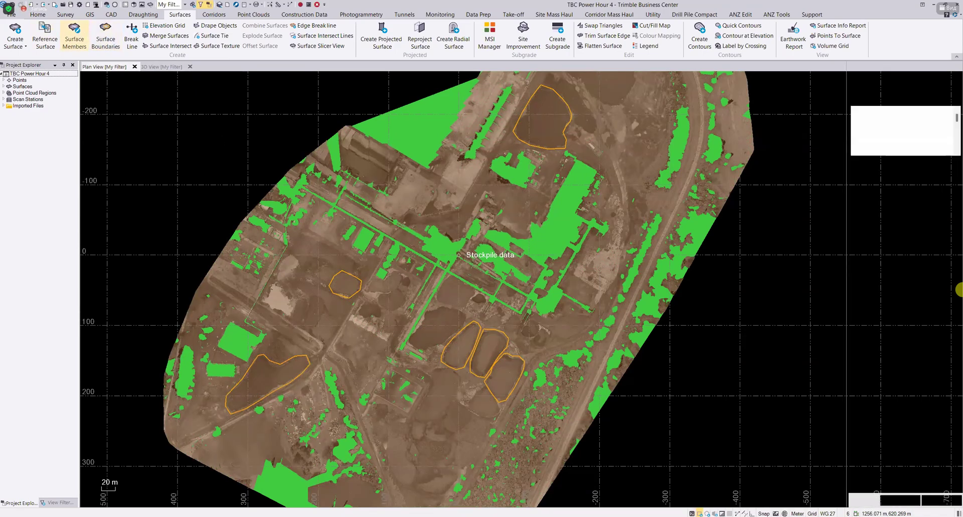
click(898, 136)
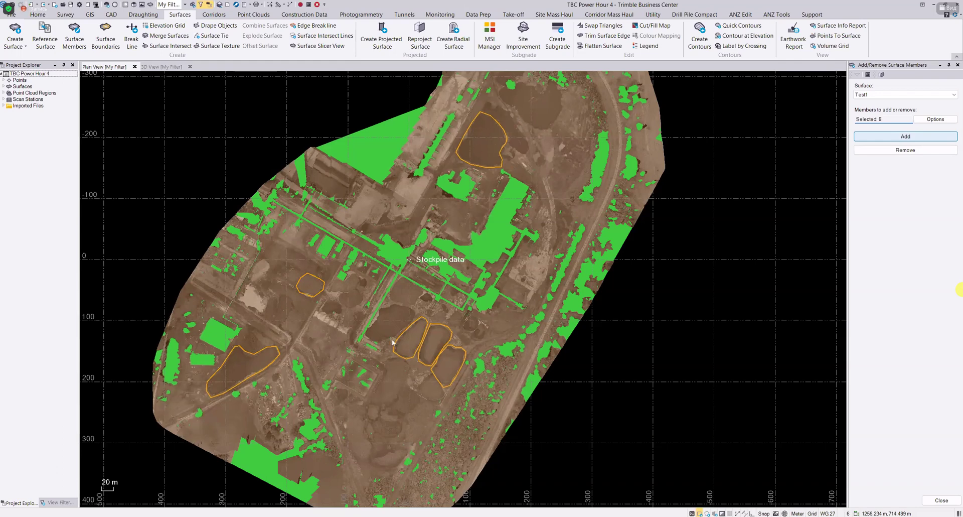
click(925, 138)
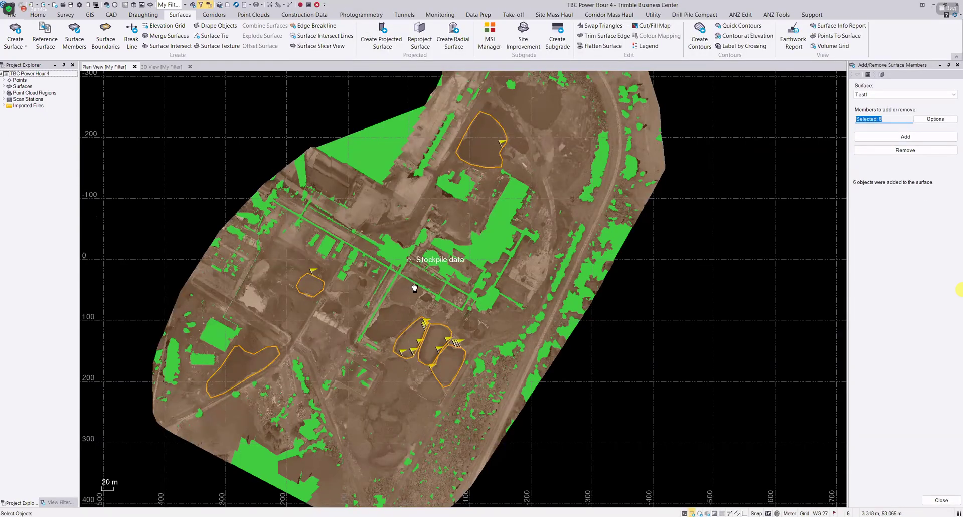
click(913, 137)
middle_drag(719, 282, 730, 259)
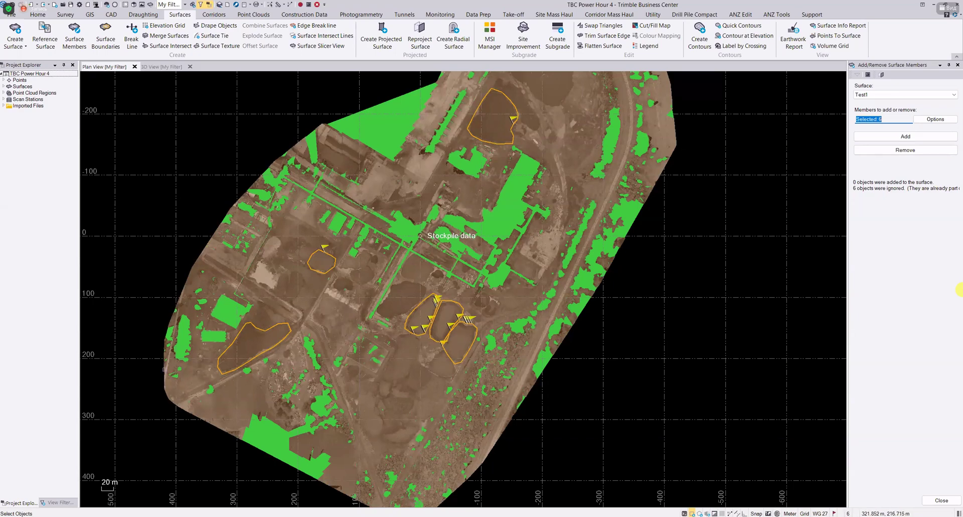
Inspect the boundary lines on the Test1 surface in 3D and try adding the six selected lines to it again.
click(163, 67)
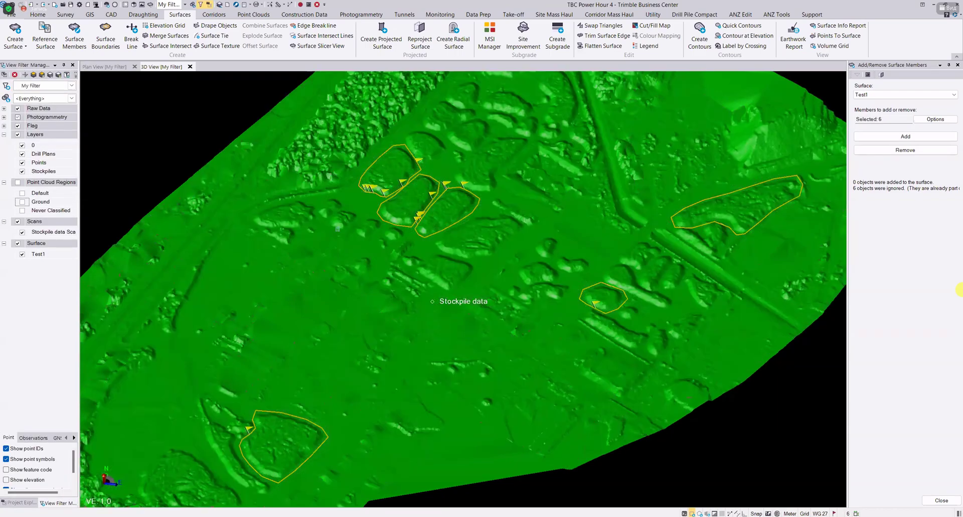
middle_drag(424, 238, 433, 247)
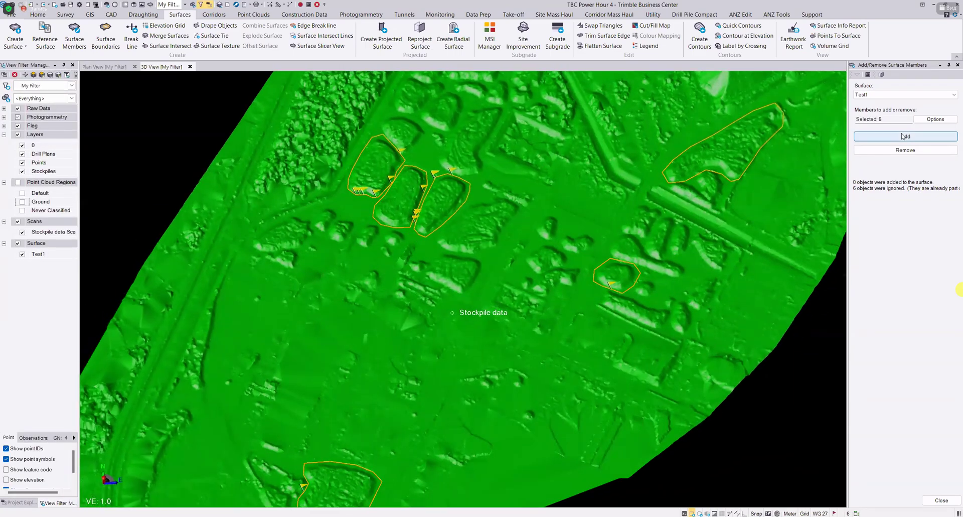
click(905, 137)
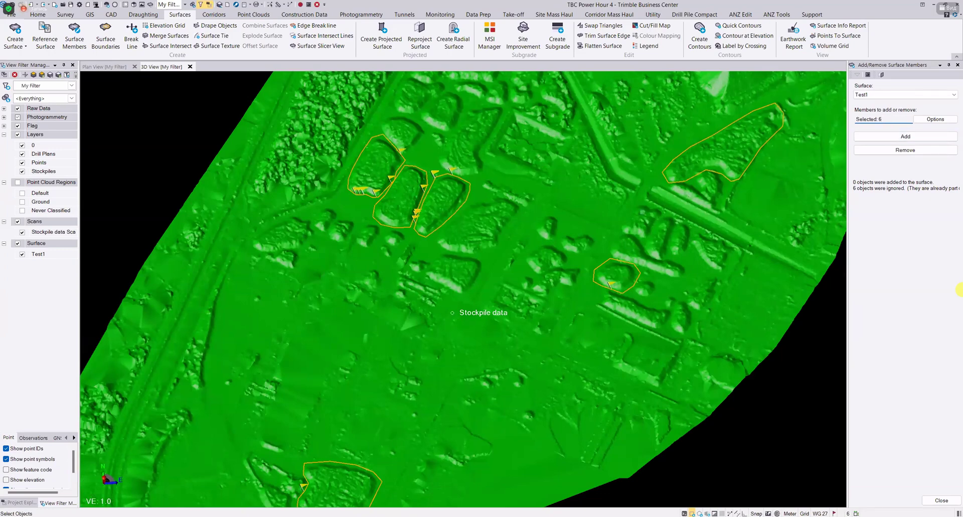
scroll(643, 211, down, 3)
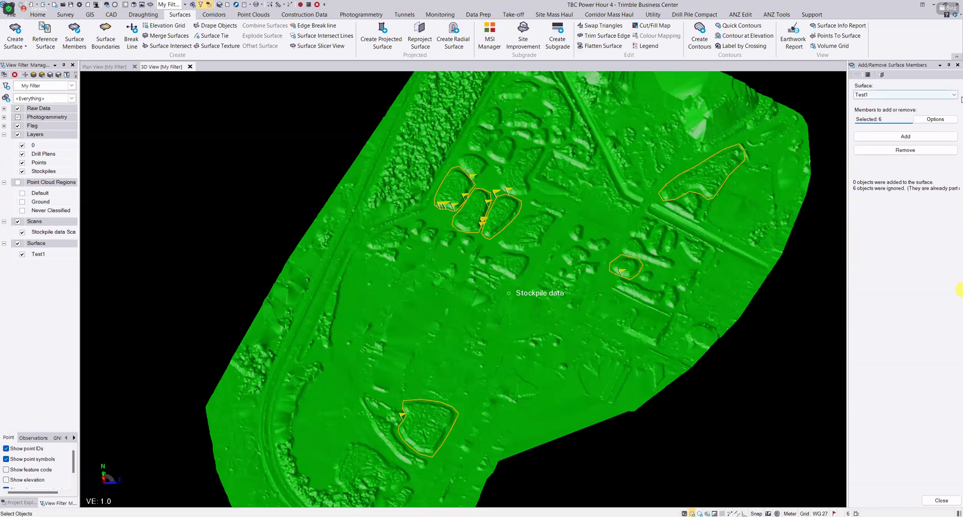
Delete the Test1 surface from the project.
click(19, 503)
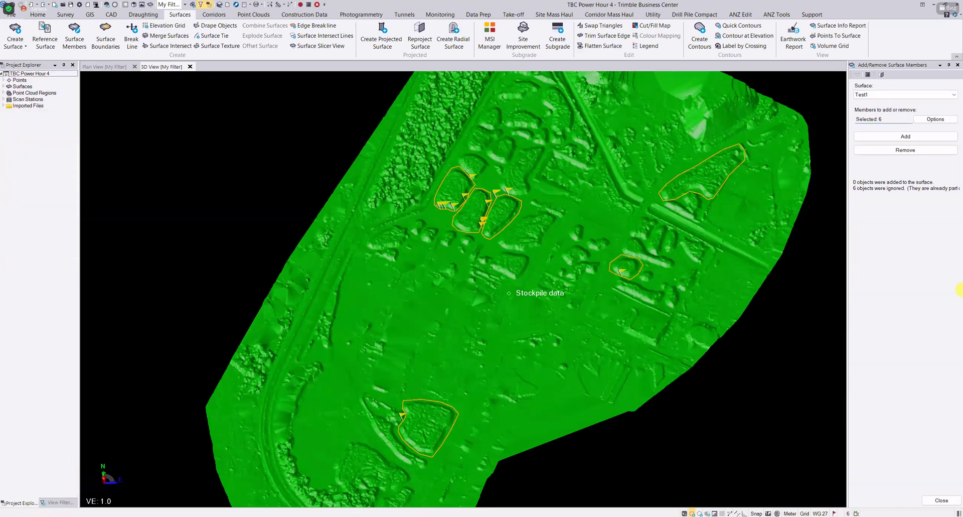
click(4, 87)
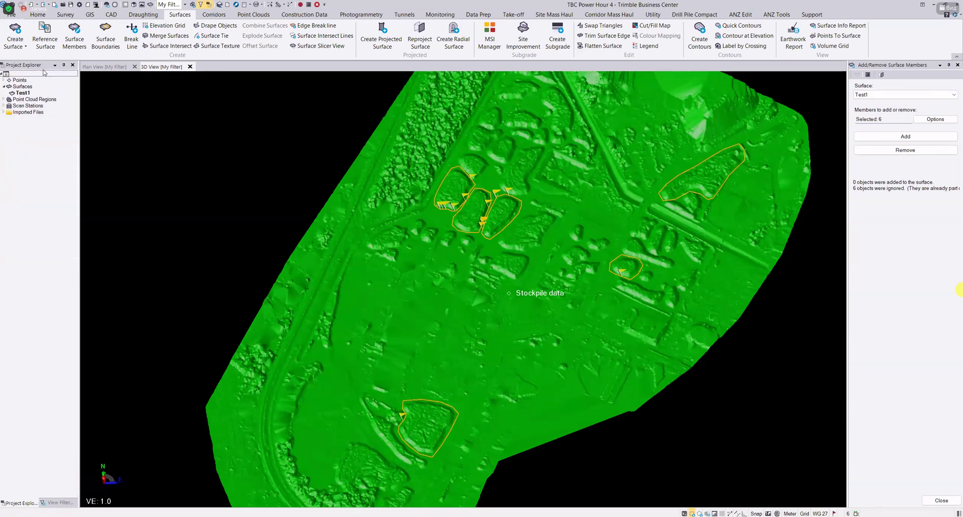
click(23, 93)
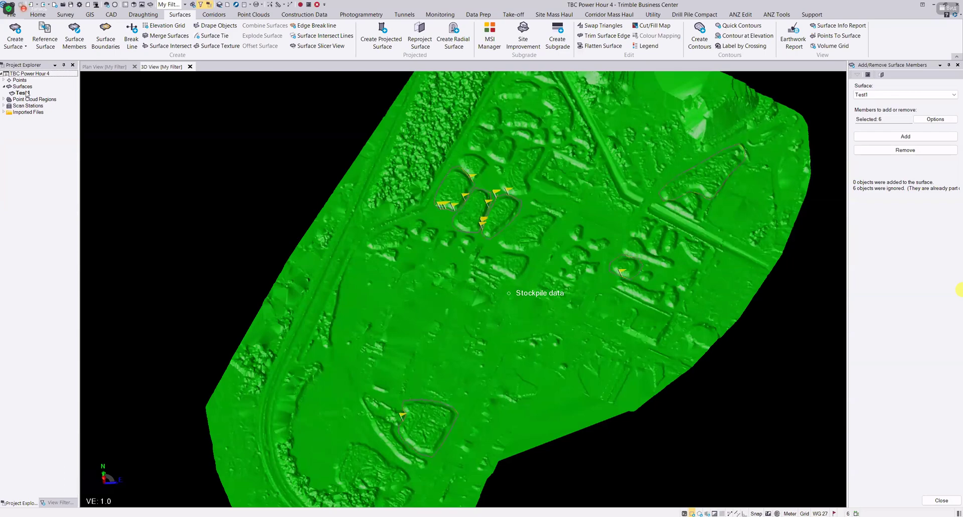
right_click(27, 93)
click(76, 190)
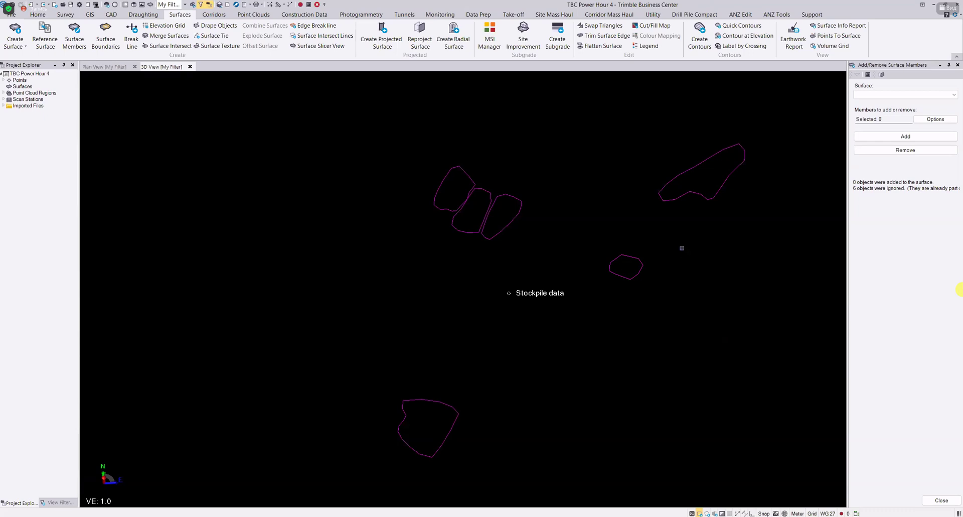
Set up a new surface named Test1 with the Stockpile classification and the colour Green.
click(900, 95)
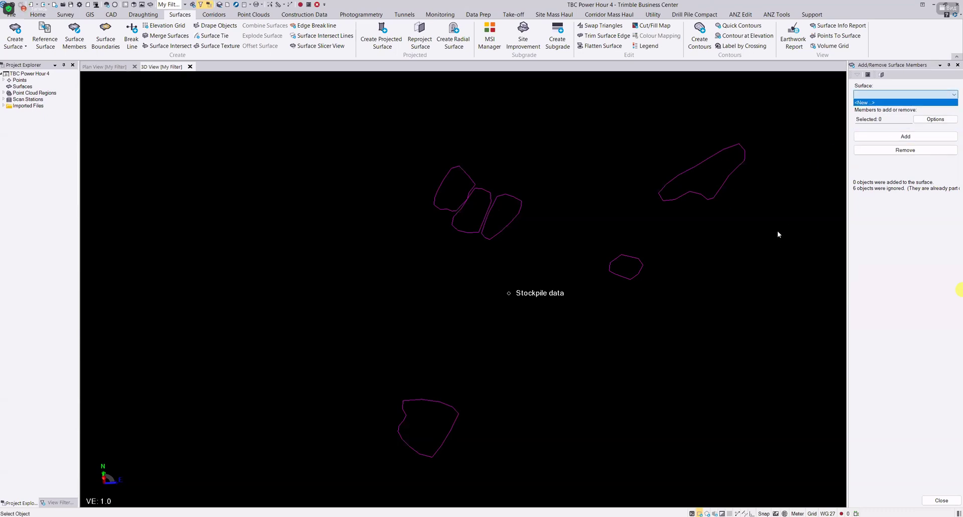
click(778, 234)
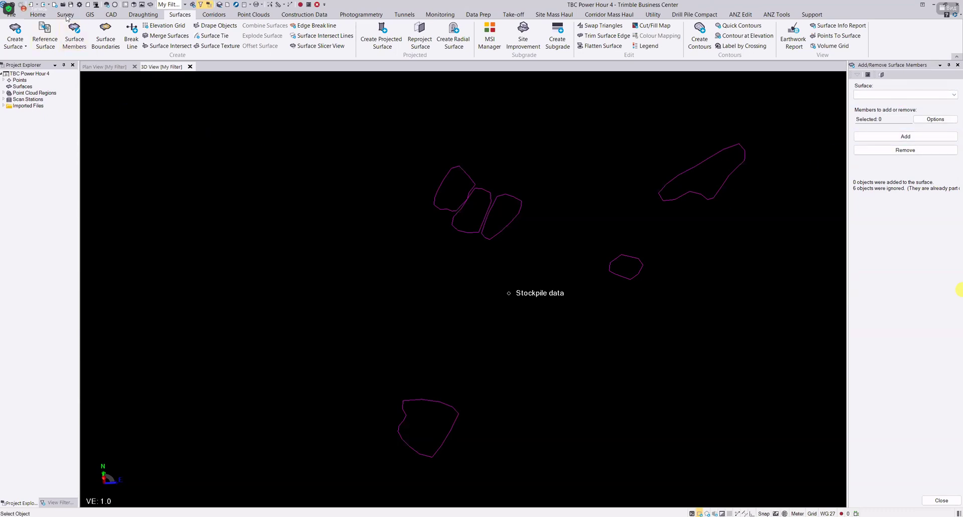
click(15, 30)
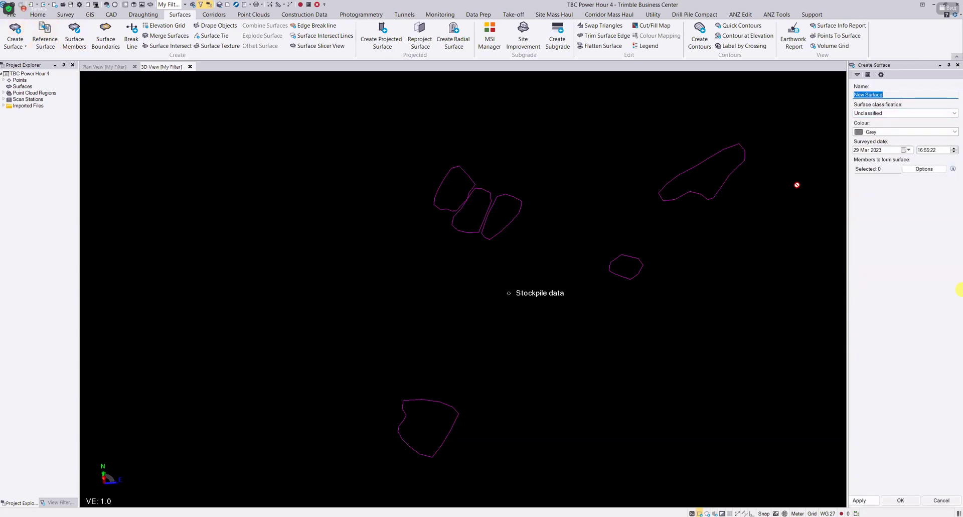
text(T)
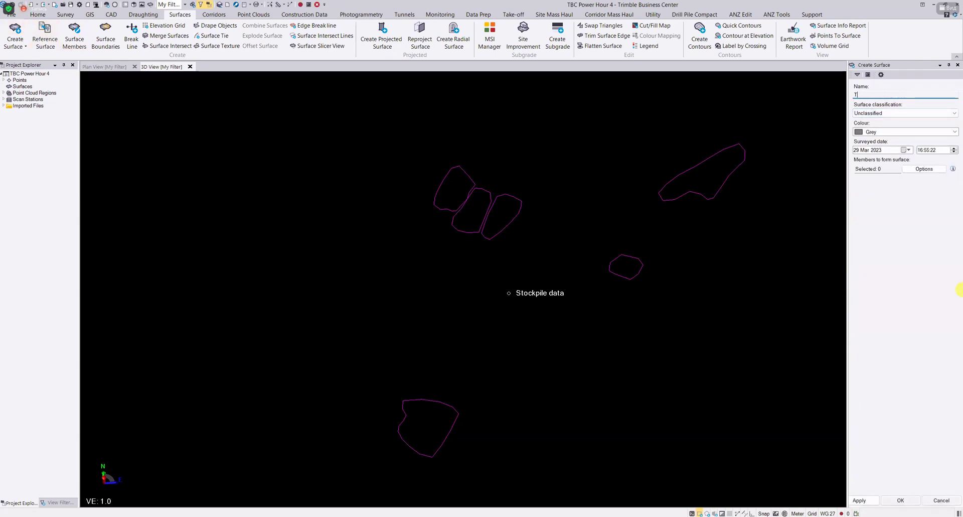
text(est1)
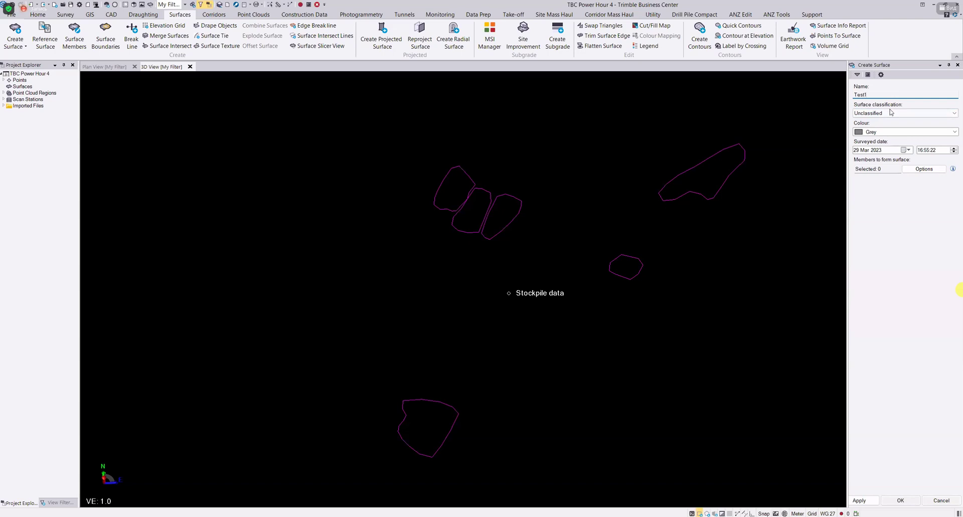
click(898, 113)
click(868, 163)
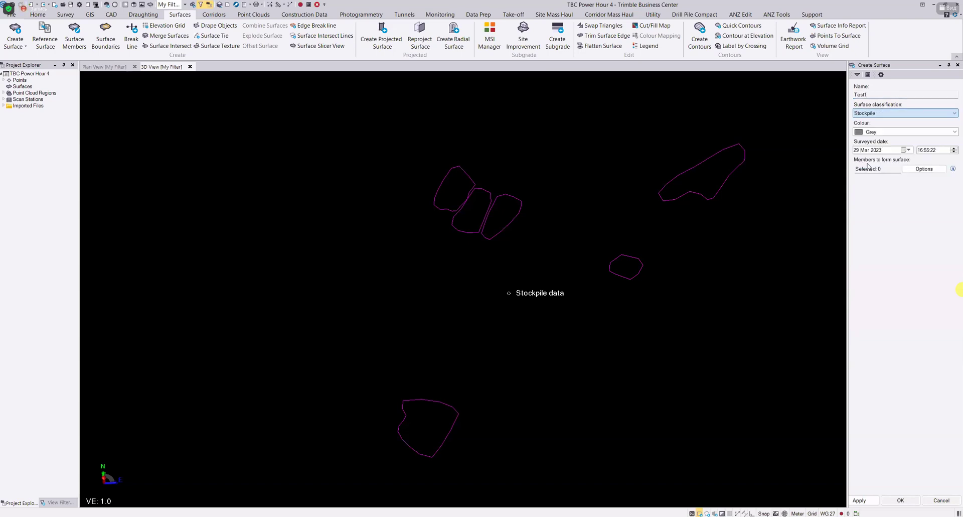
click(878, 131)
click(873, 151)
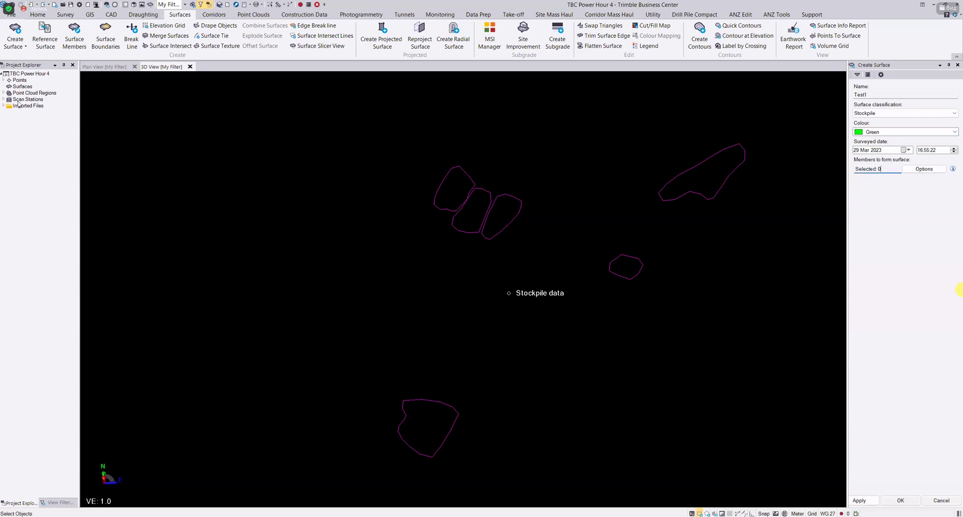
Show the Ground point cloud region and create the new Test1 surface with that region as its member.
click(61, 502)
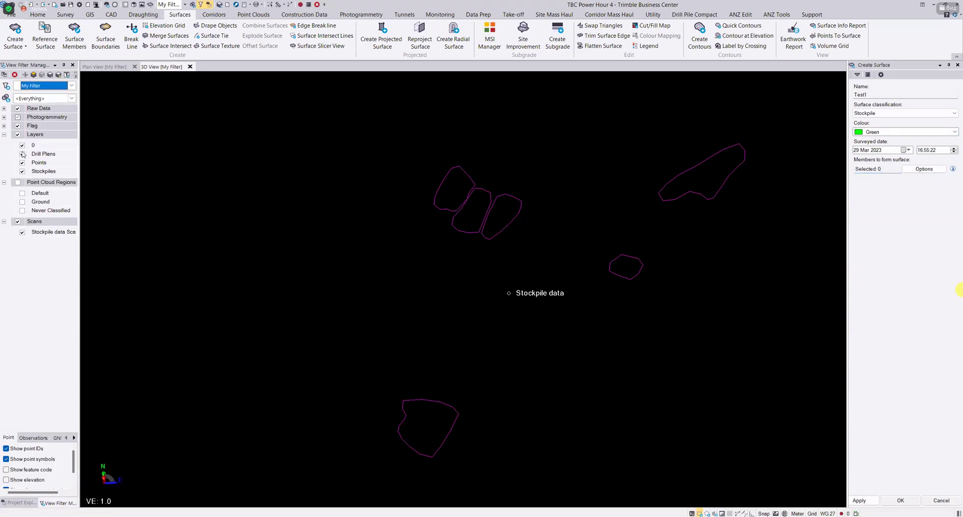
click(22, 202)
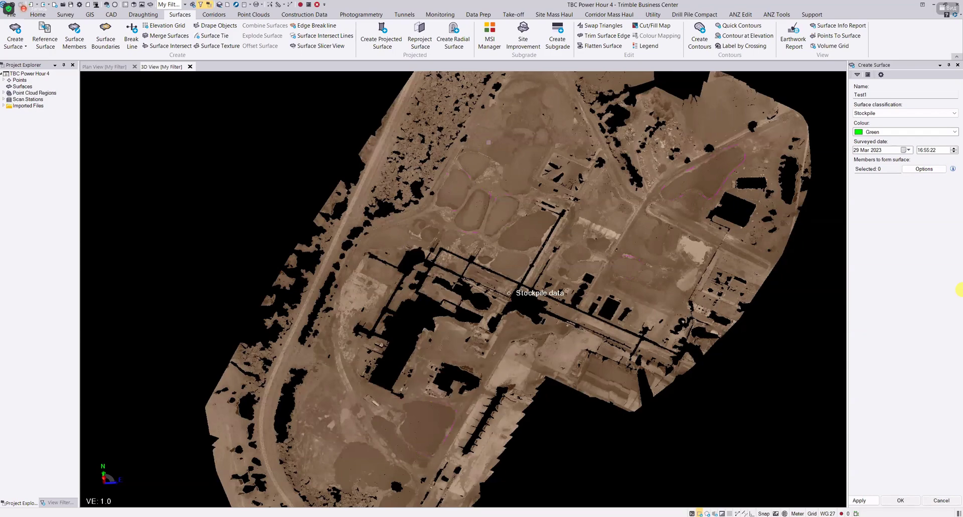
click(524, 117)
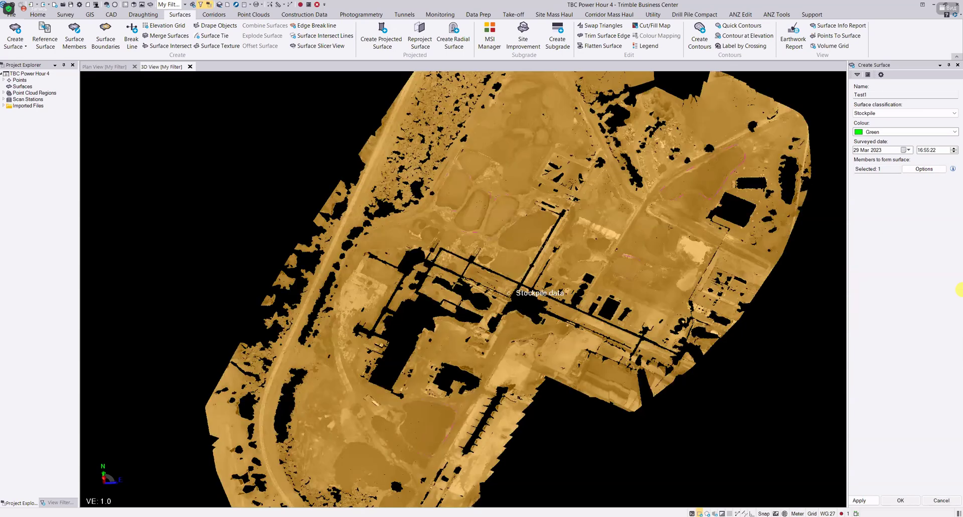
click(901, 501)
click(903, 500)
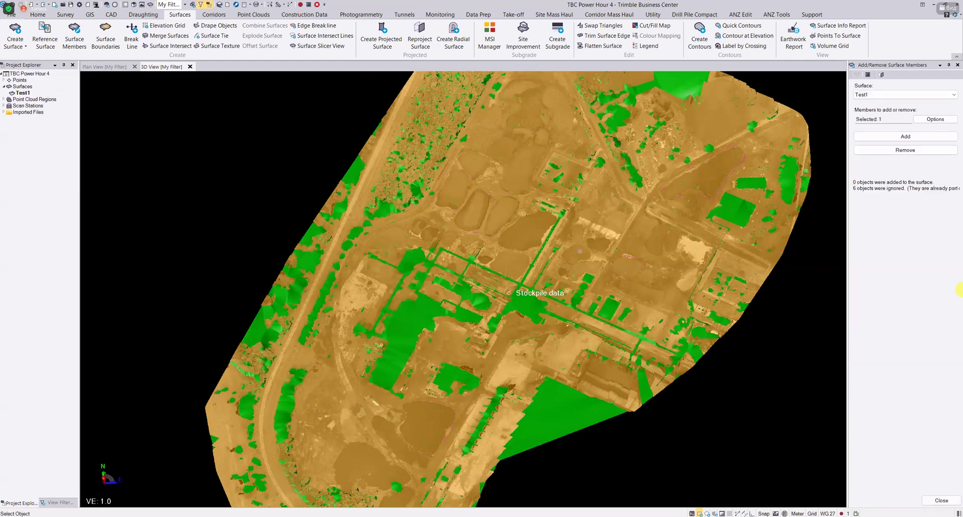
Hide the Ground point cloud region and the Test1 surface, leaving the stockpile boundary lines shown.
click(57, 502)
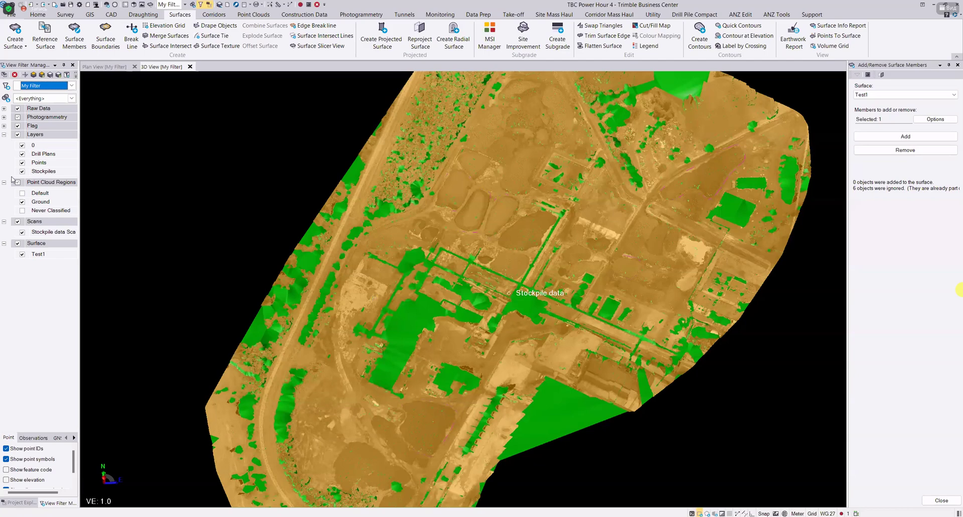
click(21, 202)
click(22, 233)
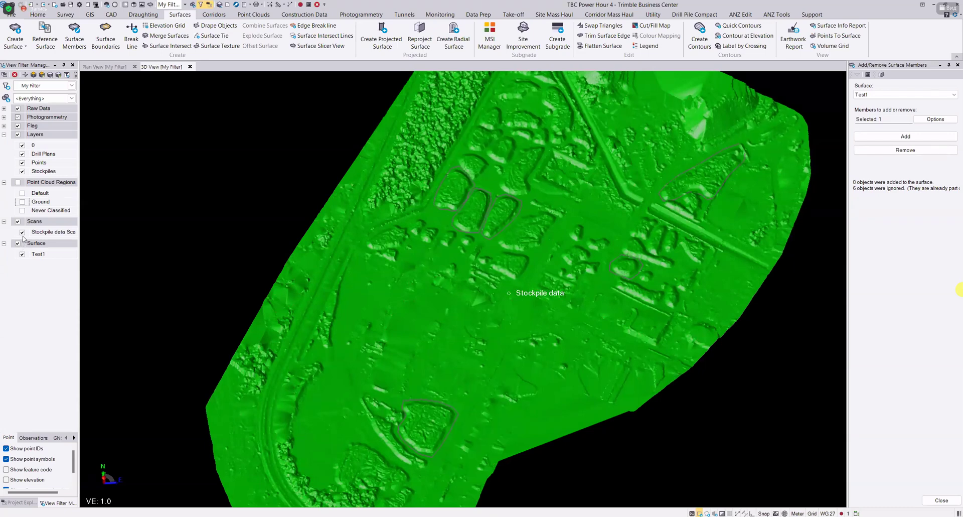
click(23, 255)
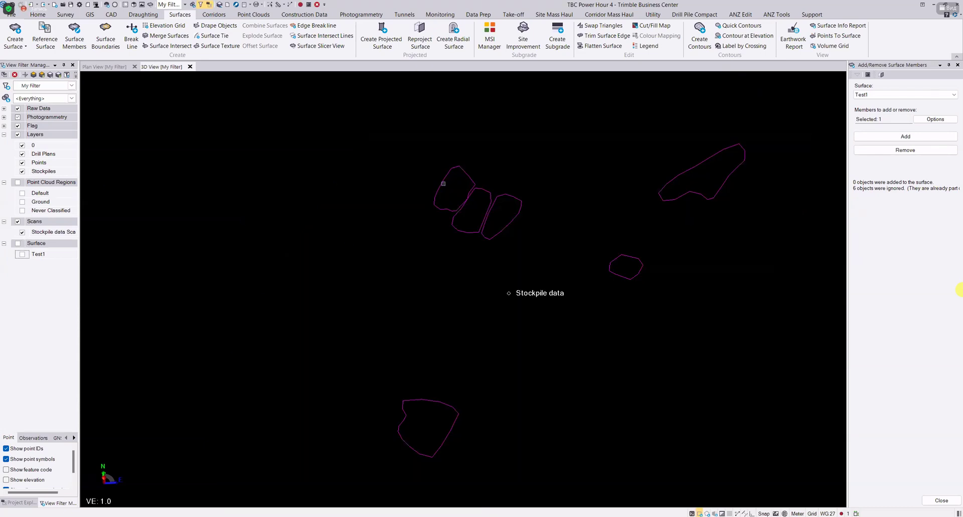
Select all six stockpile boundary lines, leave out the Stockpile data point, and add them to the Test1 surface.
drag(344, 93, 787, 485)
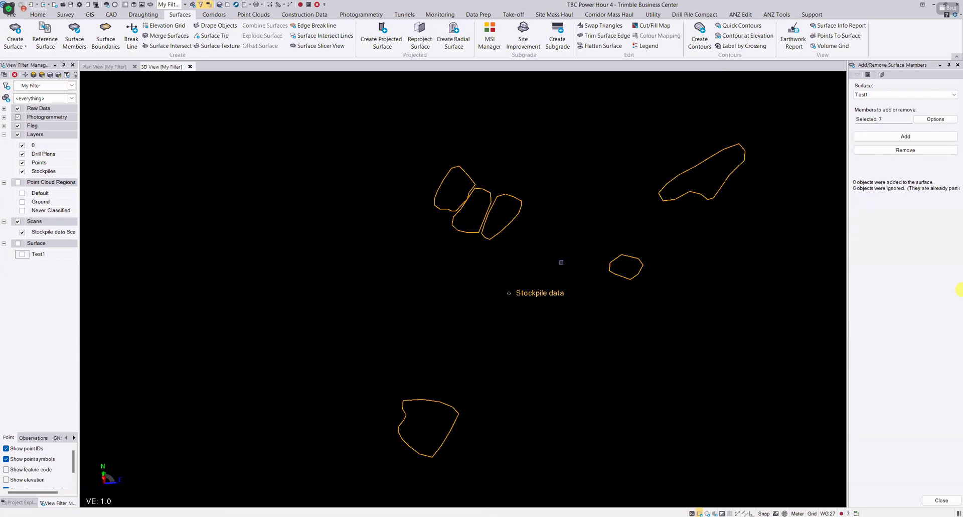
ctrl+click(524, 293)
click(899, 139)
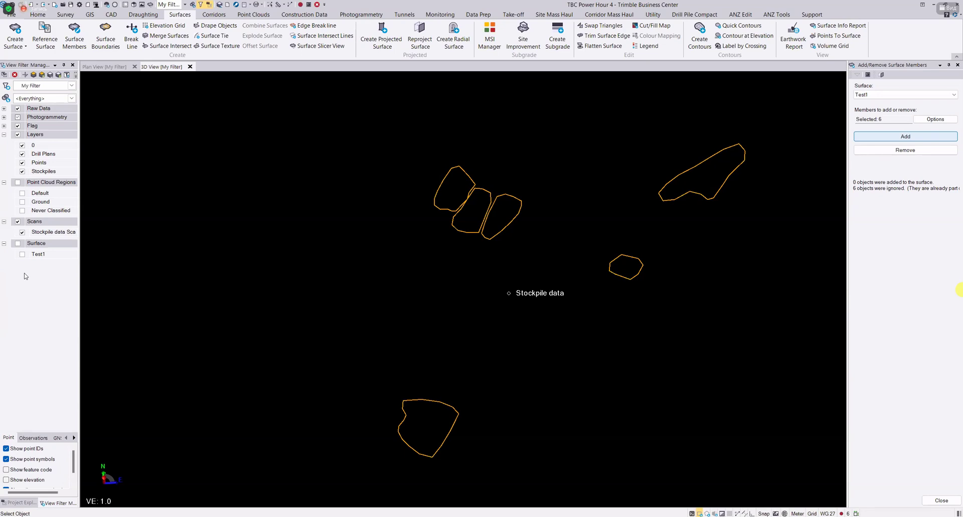
Show the Test1 surface with its stockpile boundary lines and check the added members in the 3D view.
click(22, 254)
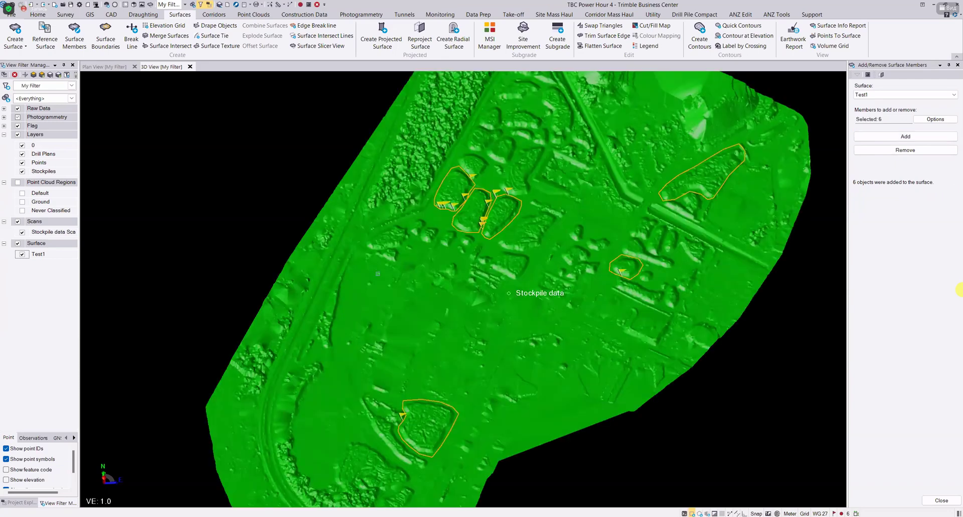
scroll(574, 301, down, 2)
middle_drag(554, 299, 533, 317)
scroll(960, 290, up, 3)
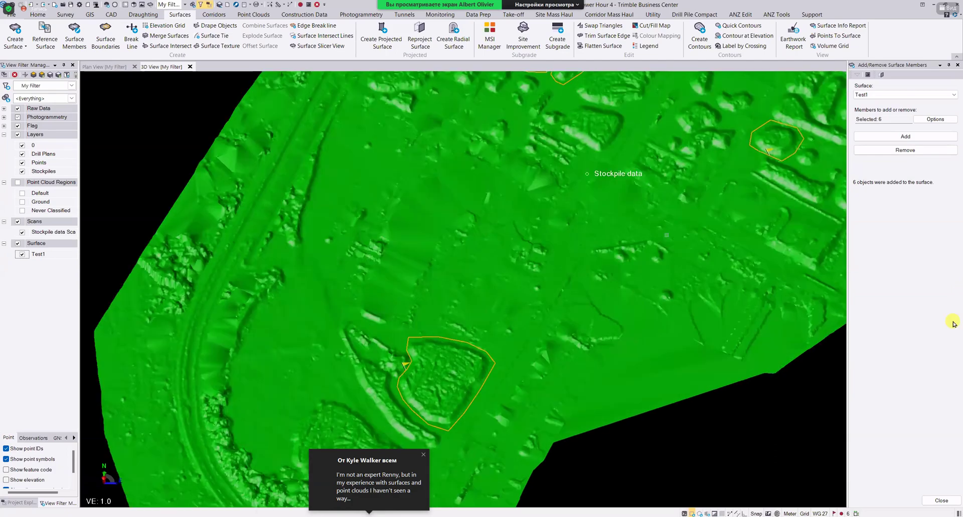
key(Return)
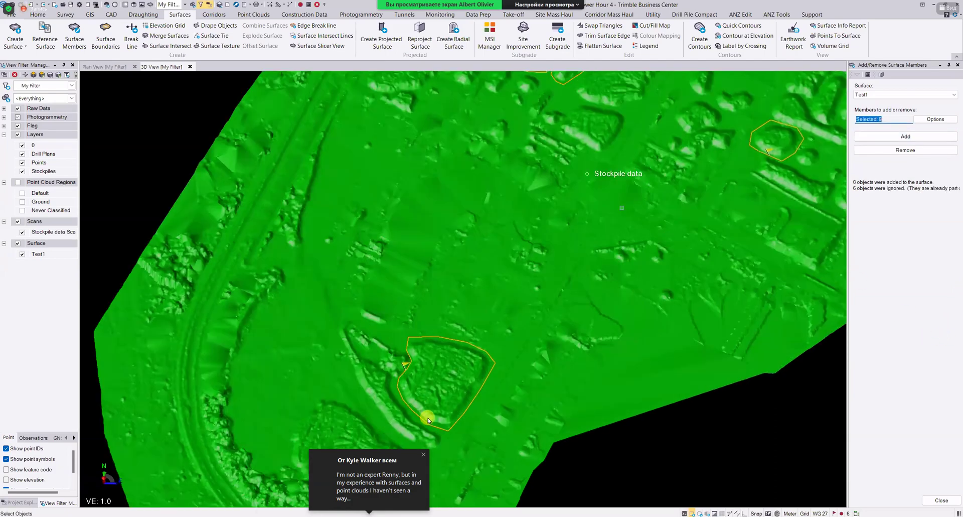
click(424, 455)
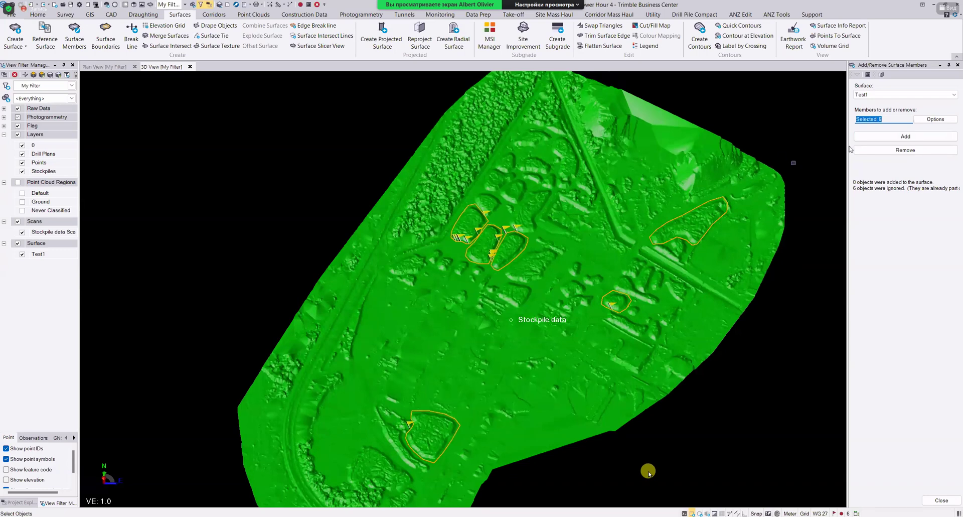
Create a Stockpile/Depression earthwork report of Test1 with volume totals only, limited to the six selected boundary lines.
key(Escape)
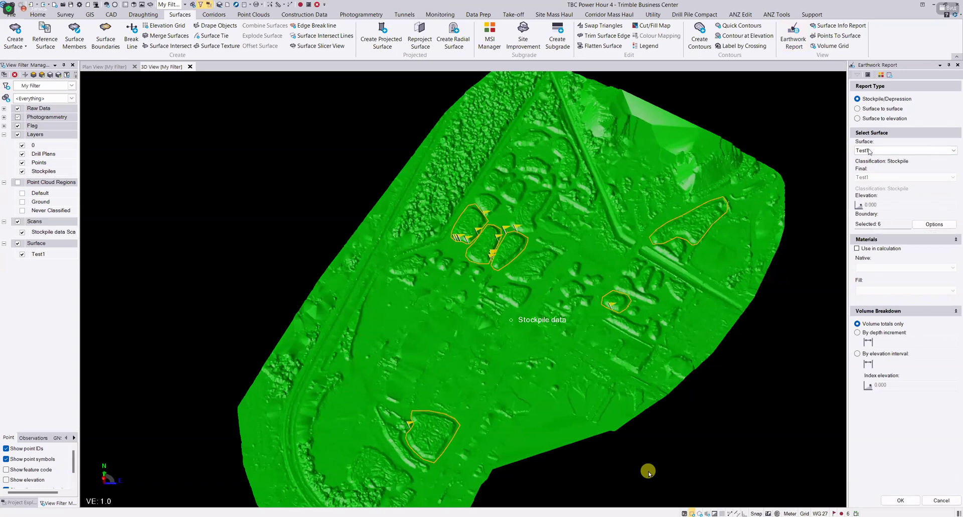
click(901, 501)
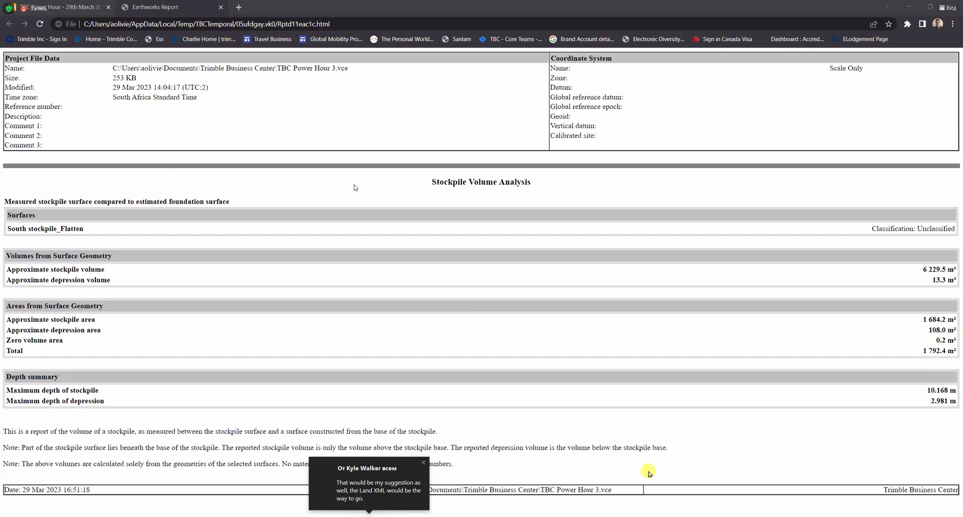
Read through the earthwork report's volumes, areas and depths for each stockpile boundary of Test1.
scroll(392, 200, down, 2)
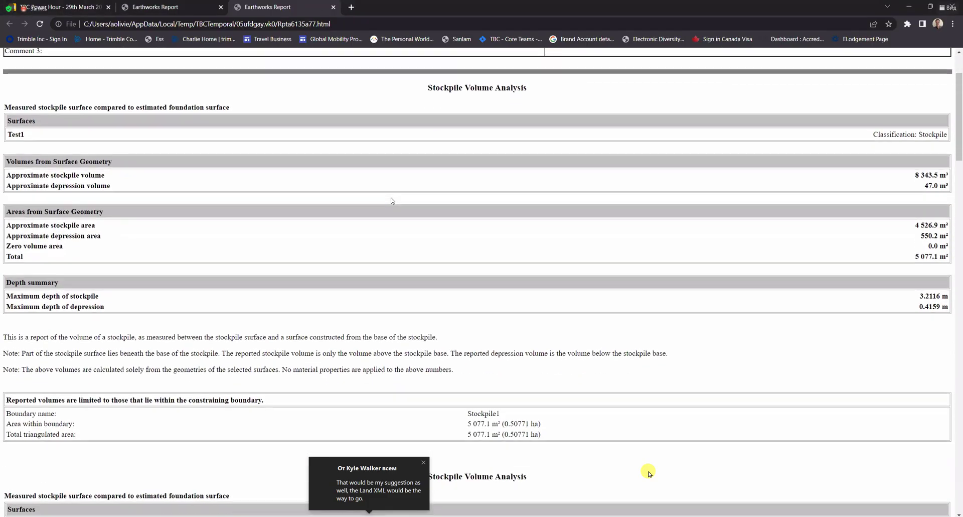
scroll(189, 186, down, 1)
scroll(200, 183, down, 6)
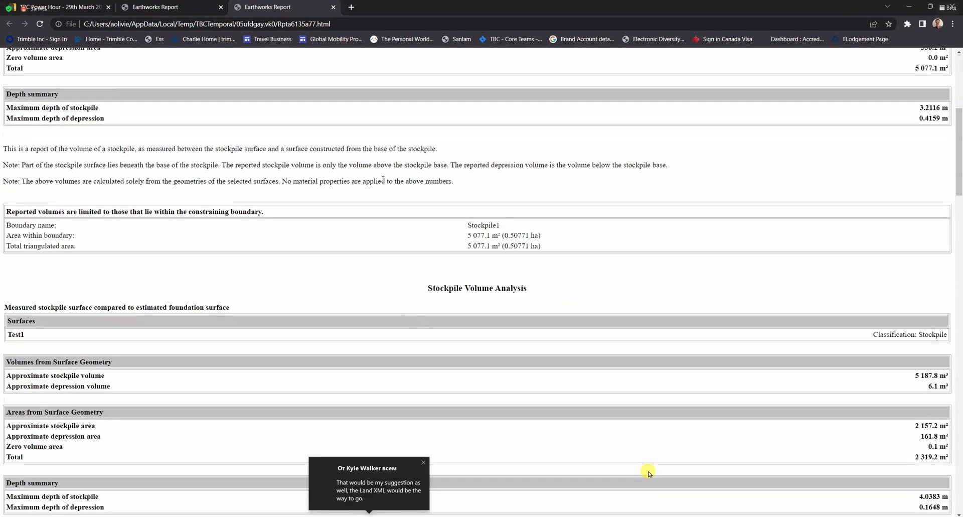
scroll(384, 182, down, 1)
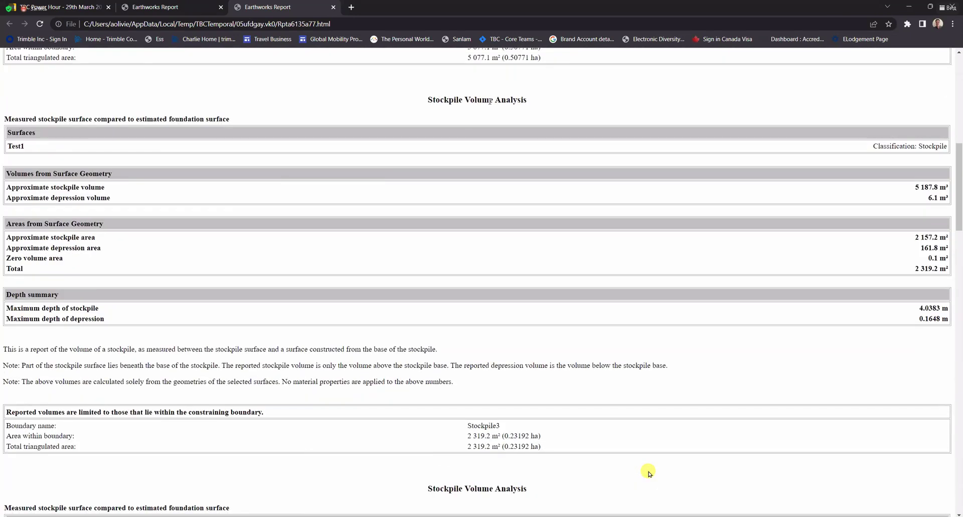
scroll(490, 101, down, 1)
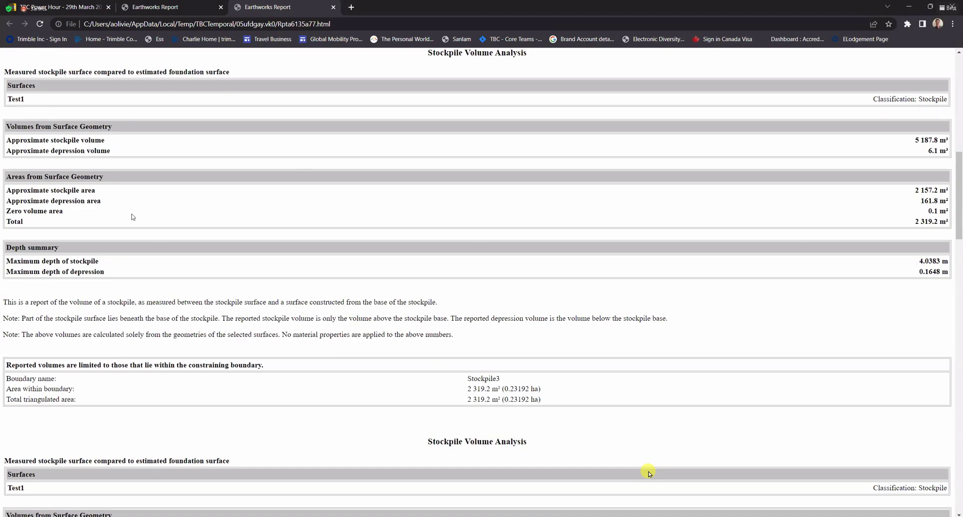
scroll(649, 473, down, 8)
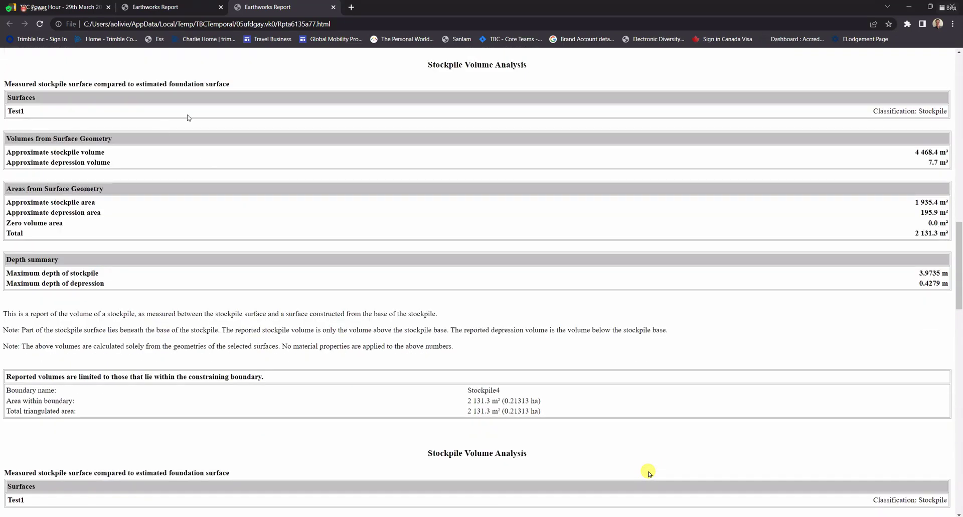
scroll(648, 473, down, 1)
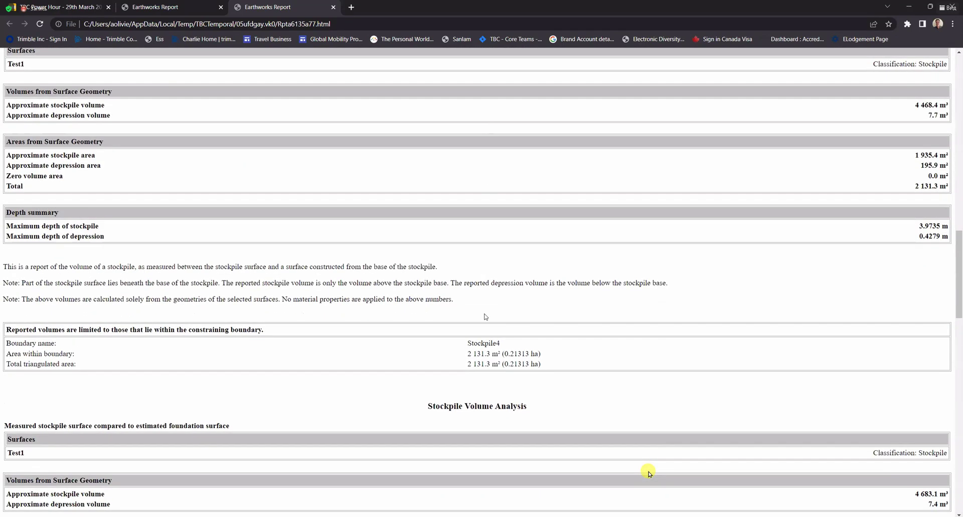
scroll(649, 473, down, 7)
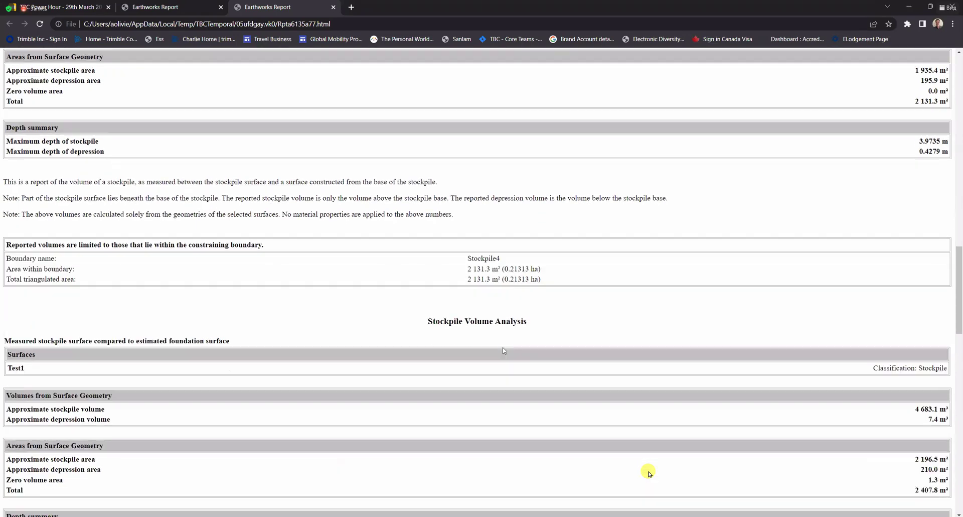
scroll(648, 473, down, 6)
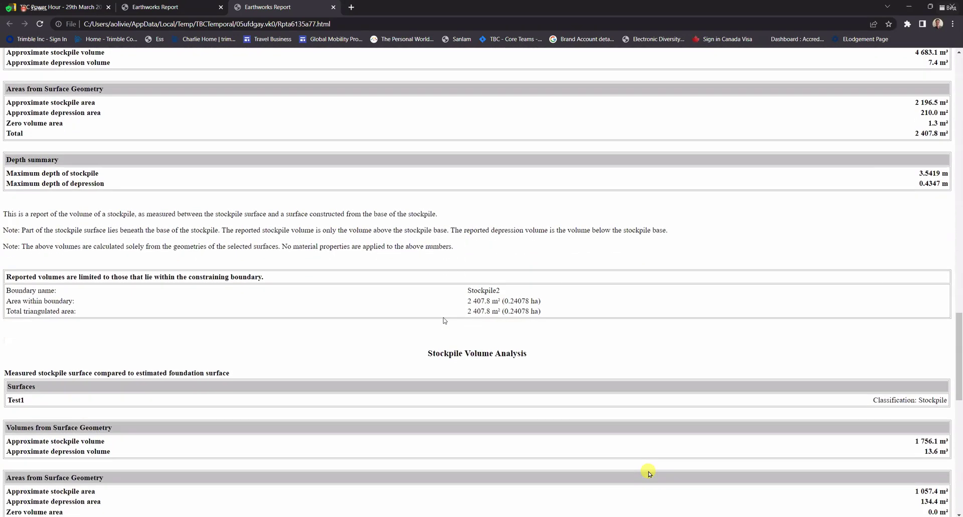
scroll(648, 473, down, 9)
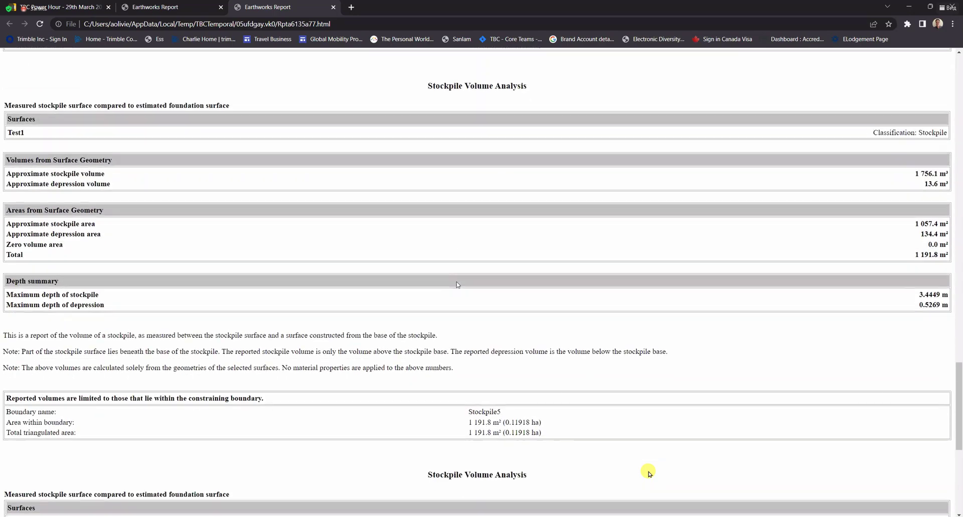
scroll(649, 473, down, 1)
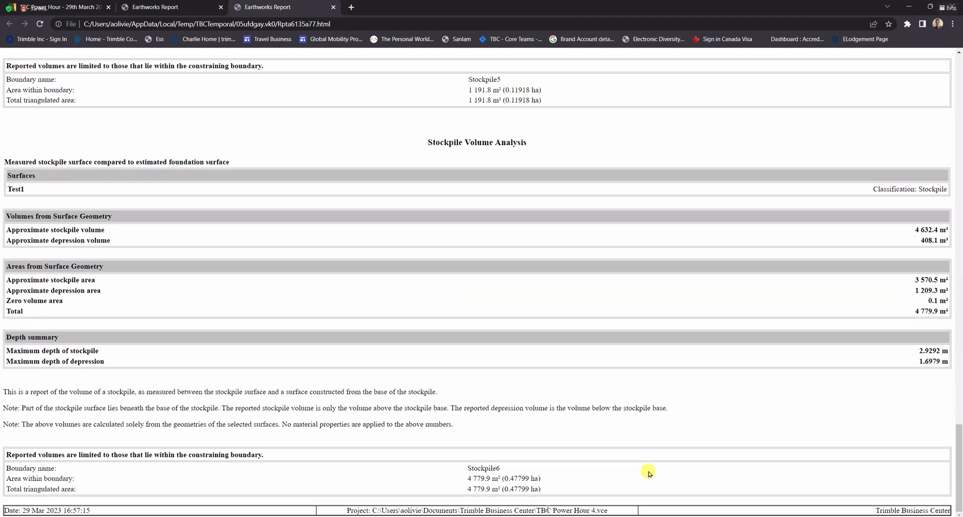
Switch back to Trimble Business Center and add the six selected stockpile lines as surface boundaries of Test1.
key(alt+Tab)
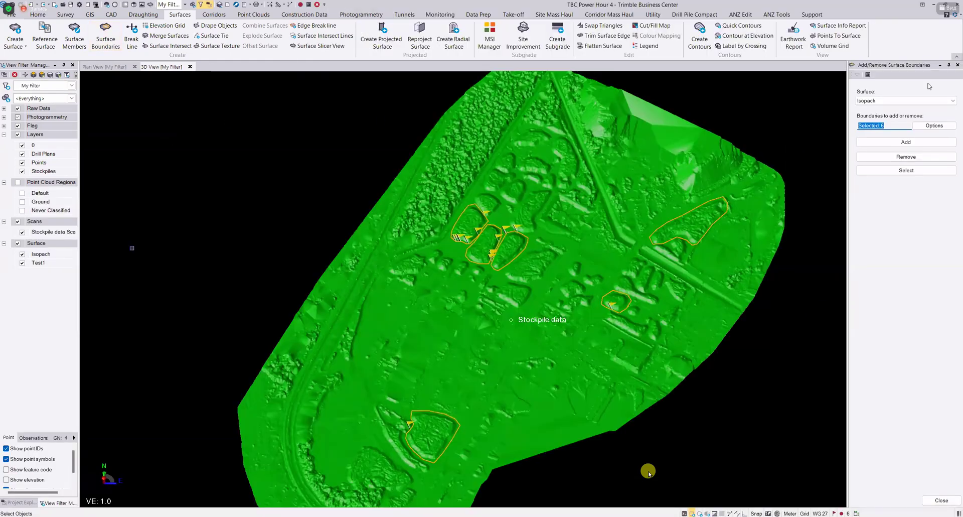
click(952, 101)
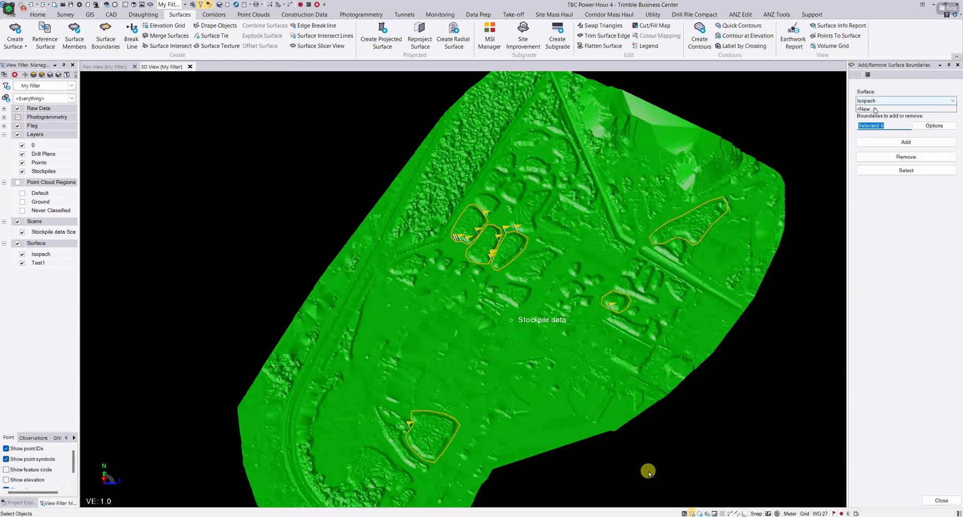
click(878, 115)
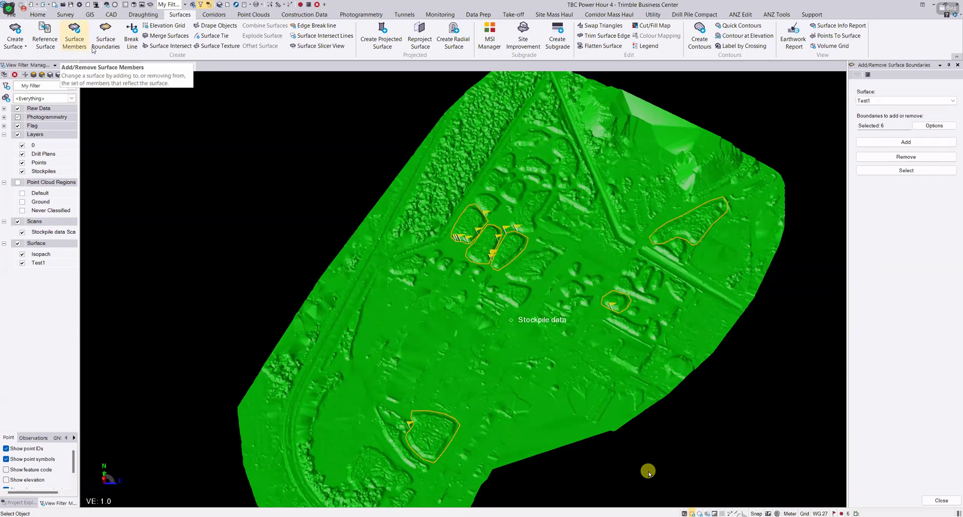
click(910, 144)
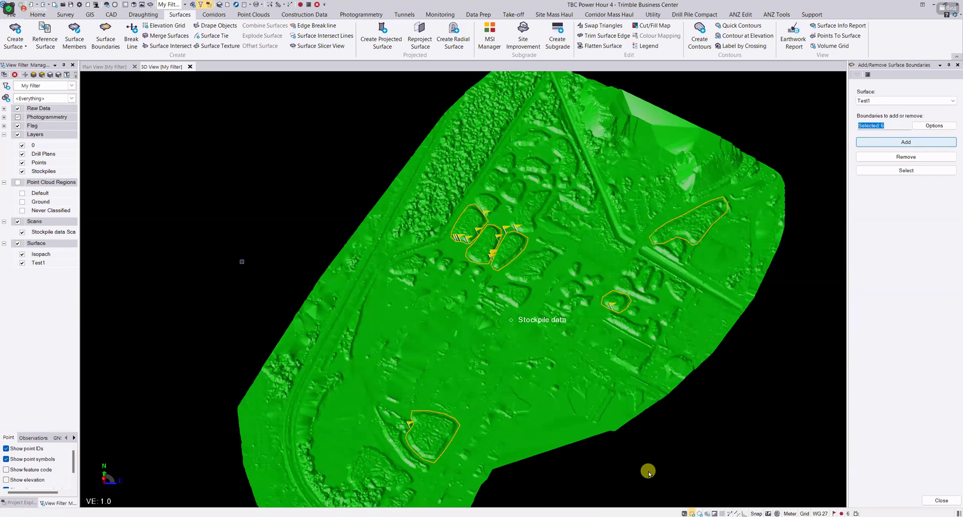
Examine the six bounded stockpile areas of Test1 from several angles in 3D and in the plan view.
scroll(559, 269, up, 3)
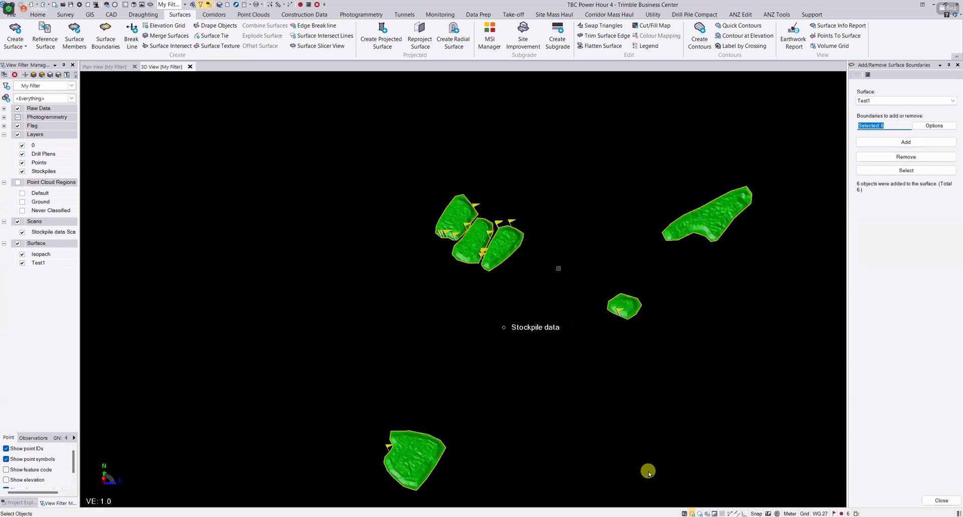
right_drag(559, 269, 517, 252)
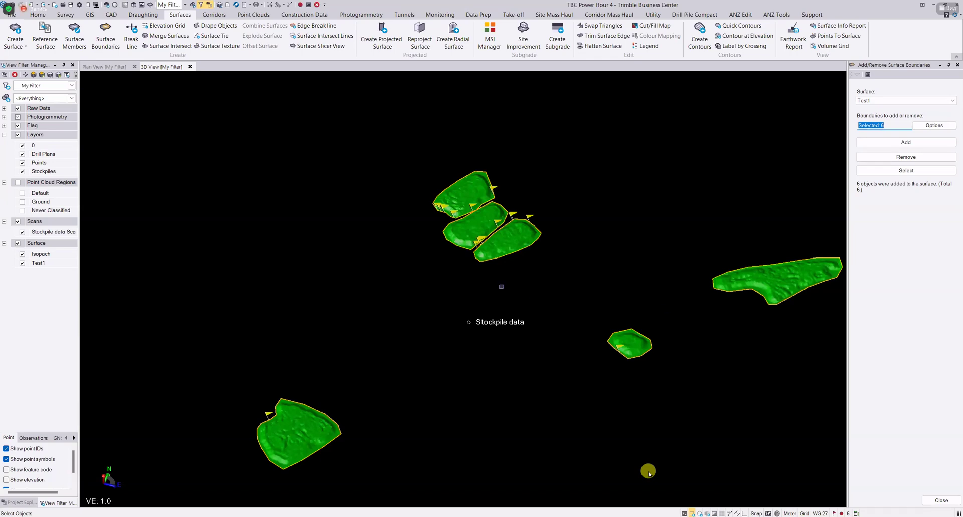
scroll(501, 286, up, 1)
middle_drag(520, 288, 392, 246)
scroll(408, 244, up, 1)
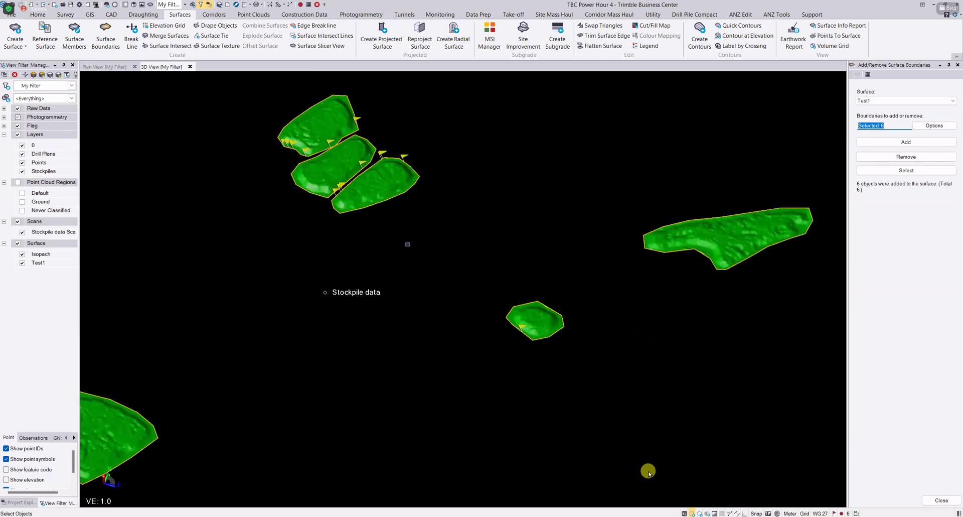
scroll(407, 244, up, 5)
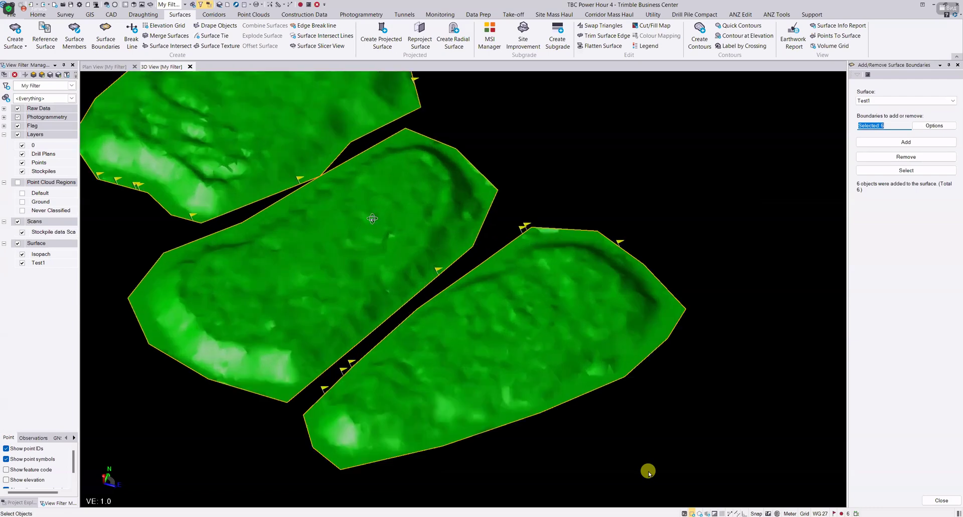
middle_drag(372, 219, 487, 205)
scroll(486, 204, down, 2)
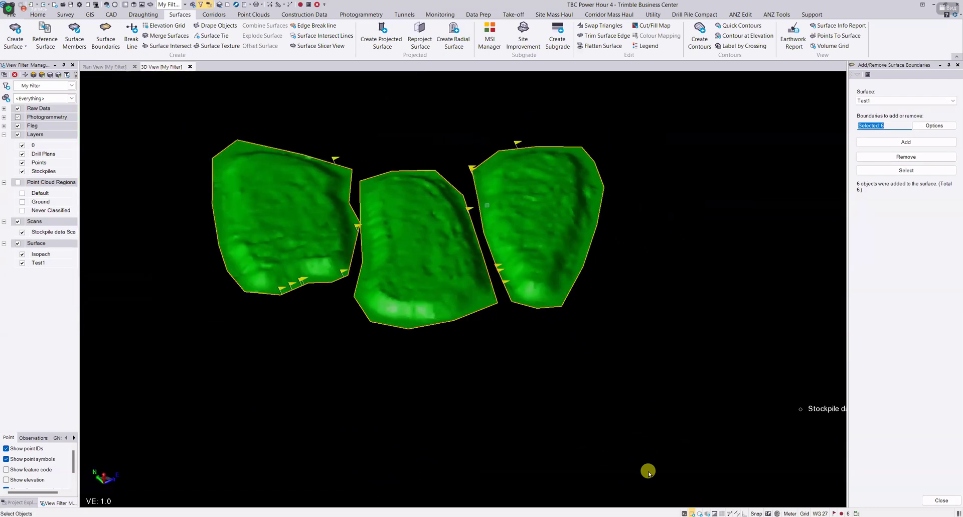
scroll(487, 205, down, 5)
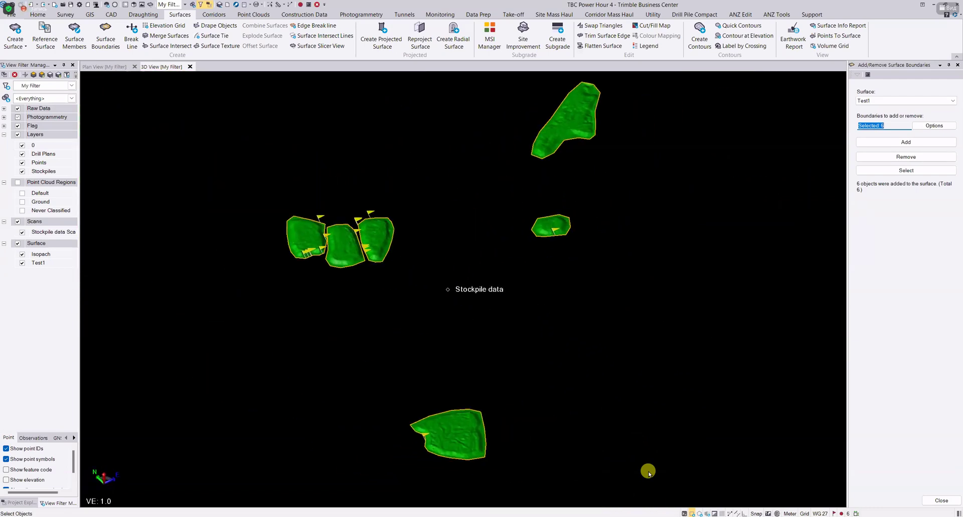
mouse_move(510, 261)
middle_down()
mouse_move(500, 243)
mouse_move(496, 299)
middle_up()
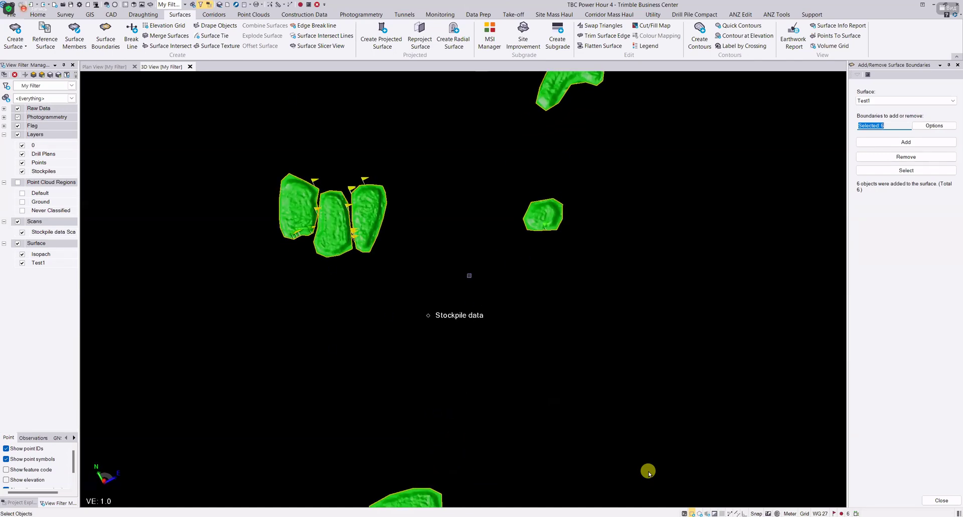
scroll(447, 266, down, 2)
middle_drag(583, 168, 498, 286)
scroll(494, 238, up, 8)
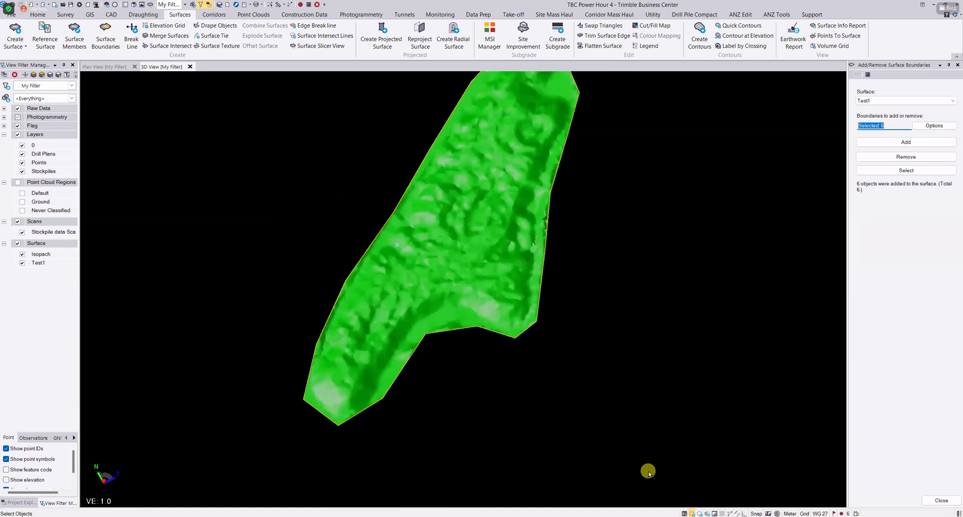
scroll(494, 241, down, 8)
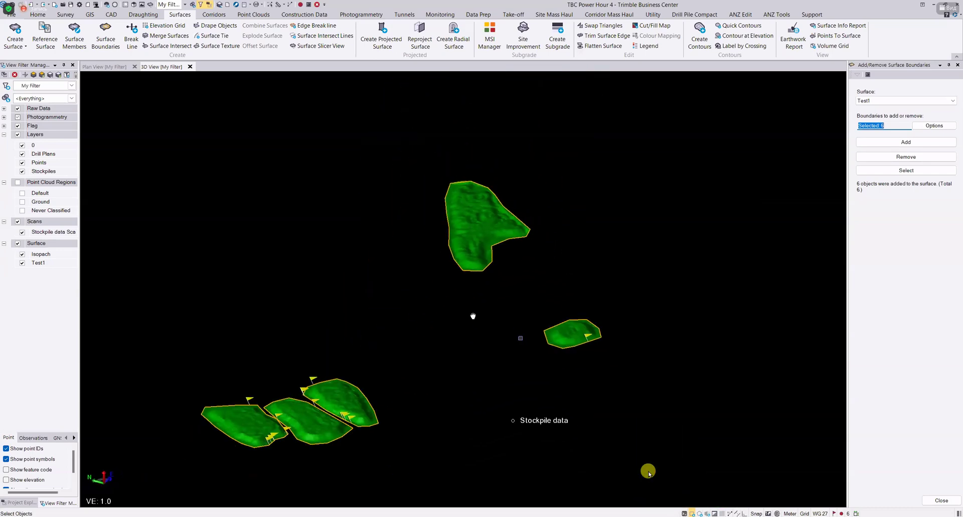
middle_drag(473, 316, 371, 212)
scroll(489, 277, down, 1)
mouse_move(486, 280)
right_down()
mouse_move(370, 303)
mouse_move(297, 302)
right_up()
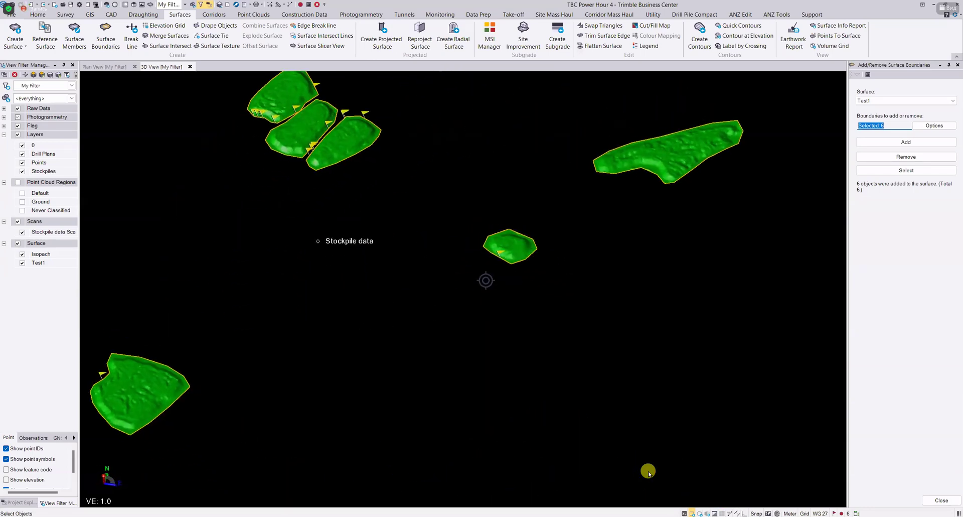
scroll(316, 307, down, 2)
click(117, 66)
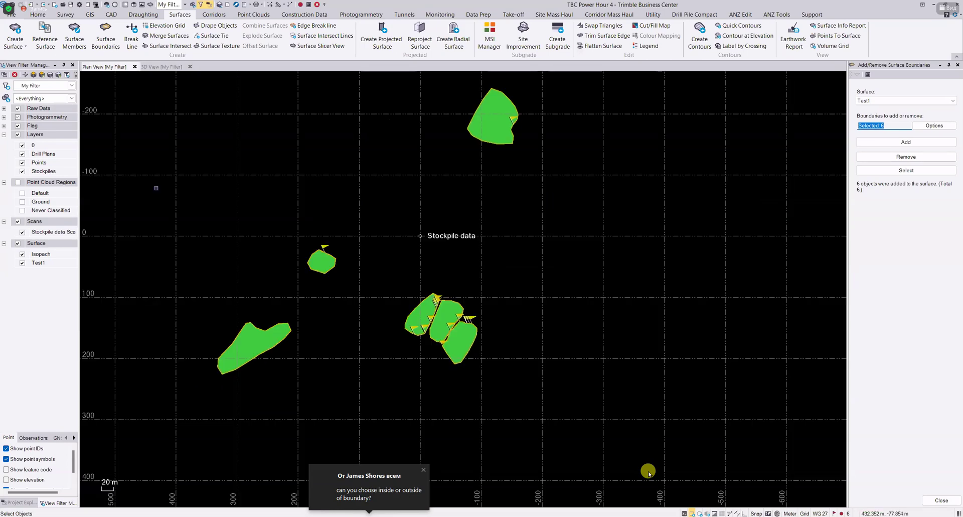
click(422, 471)
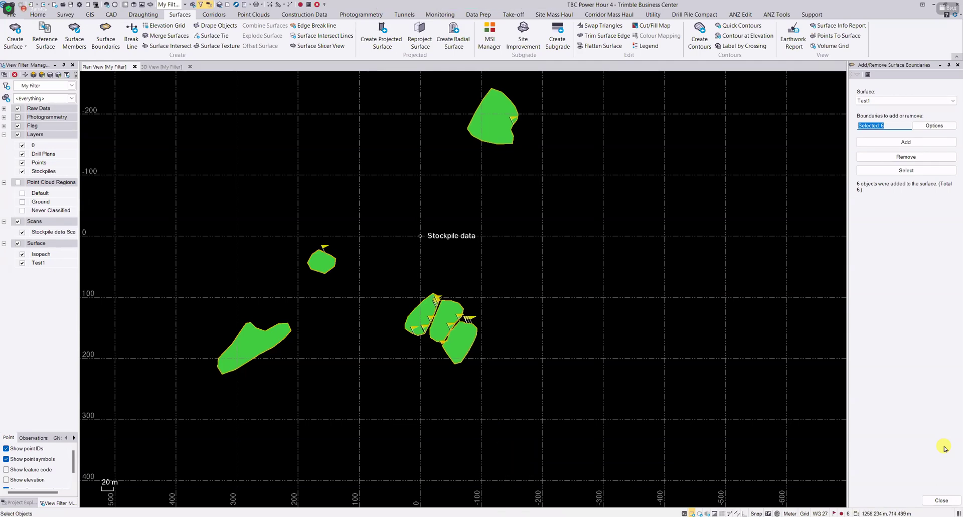
Switch to Chrome and start presenting the TBC Power Hour slides.
mouse_move(556, 511)
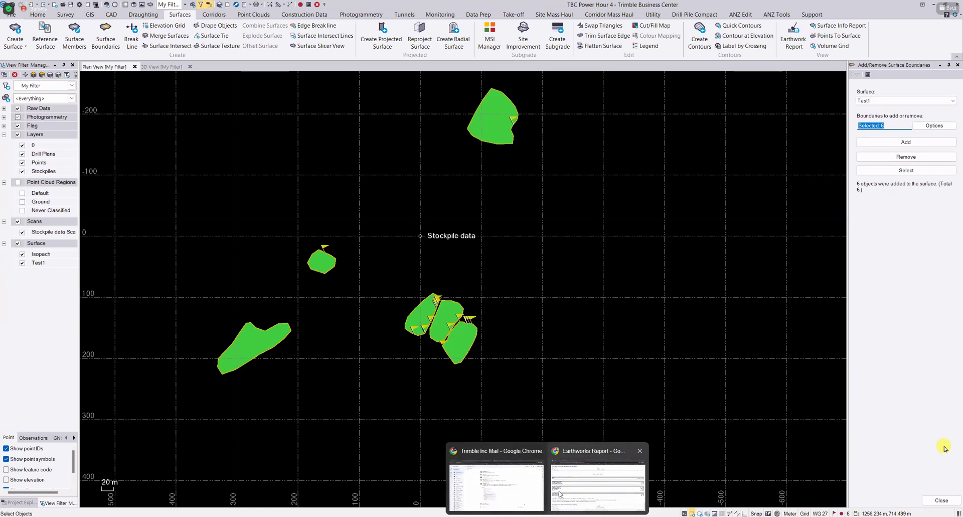
click(585, 492)
click(84, 11)
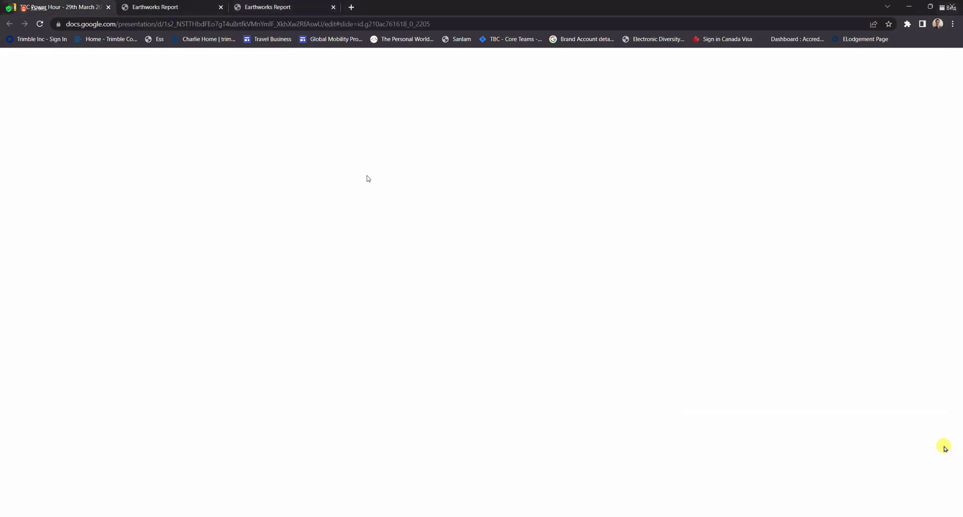
click(847, 62)
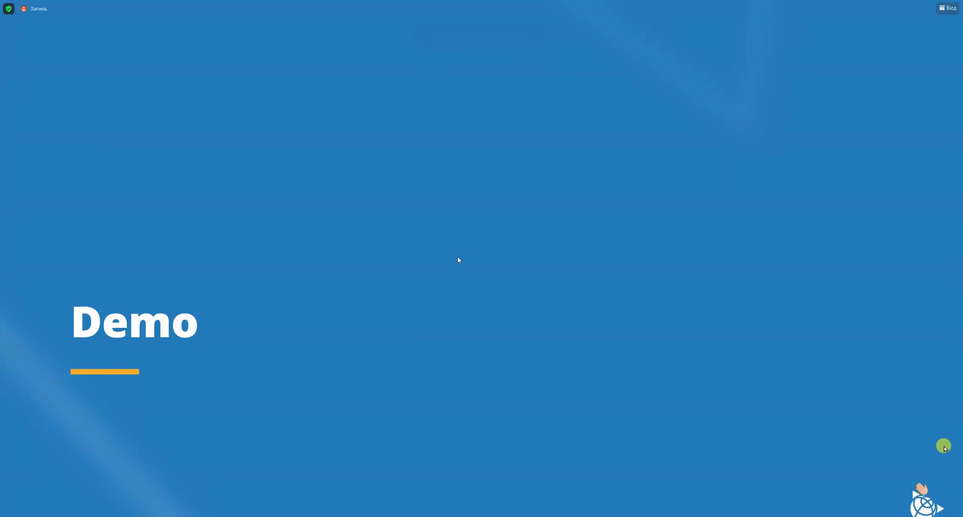
key(Right)
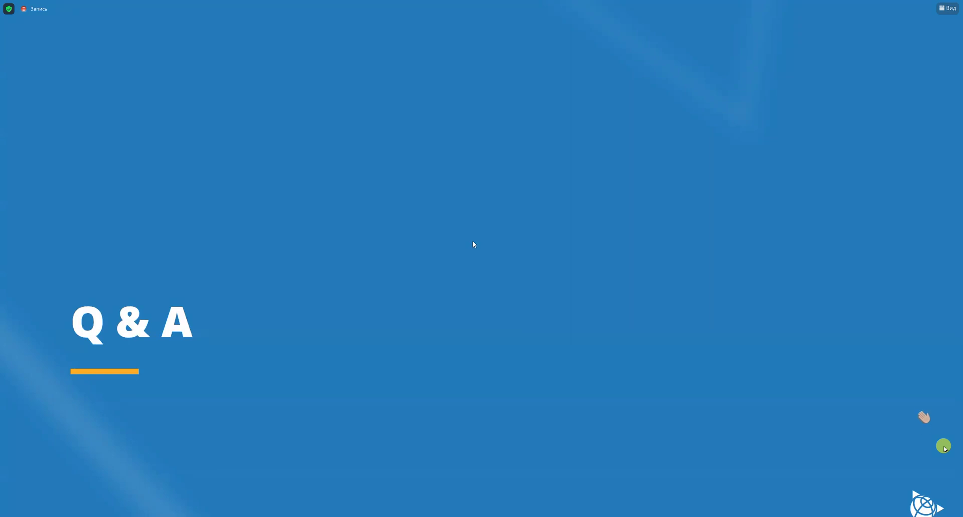
key(Right)
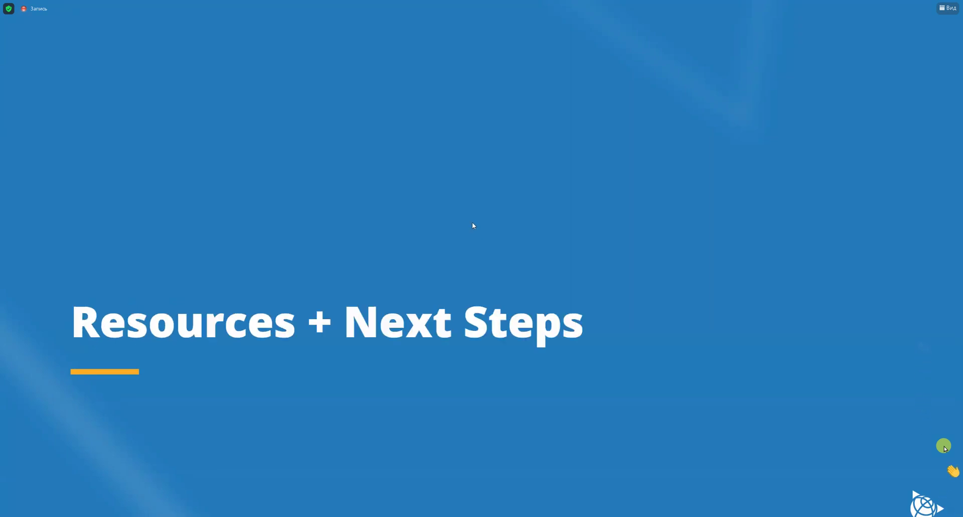
key(Right)
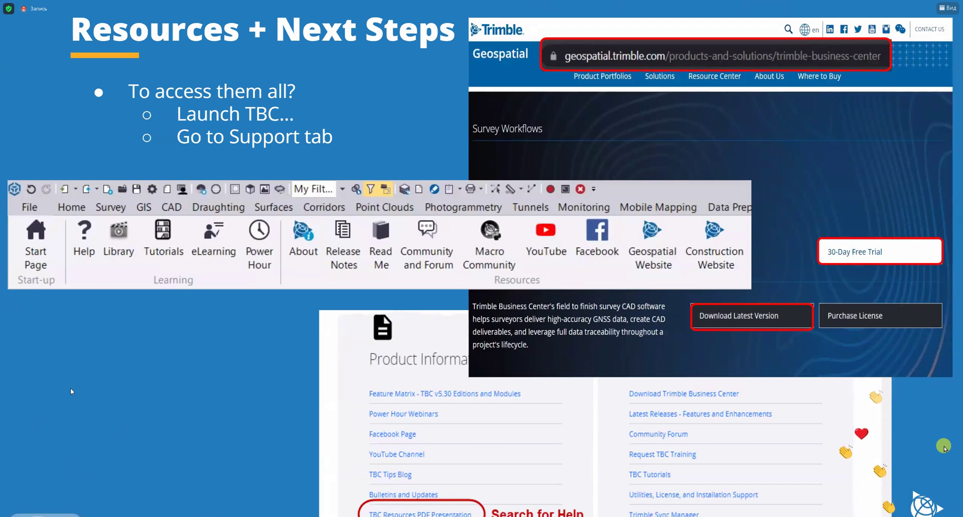
key(alt+Tab)
key(alt+Tab)
key(alt+Tab)
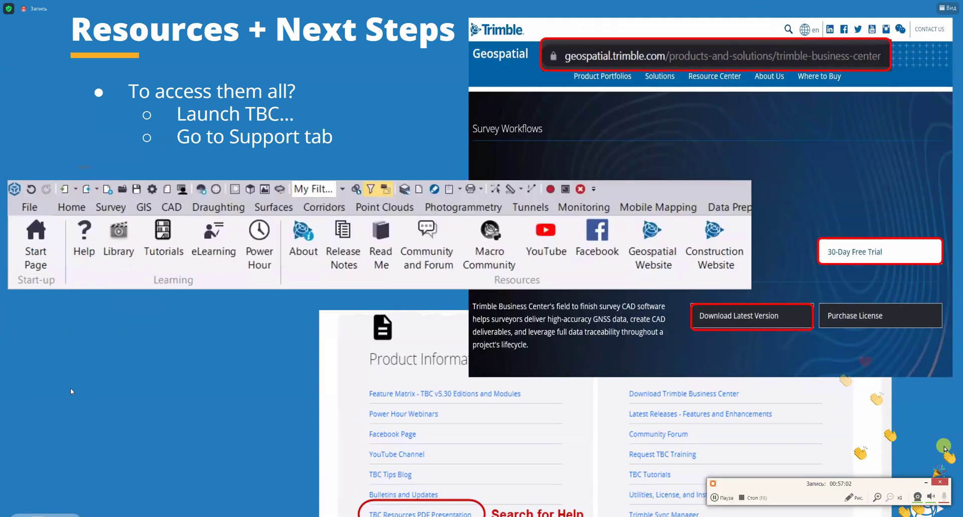